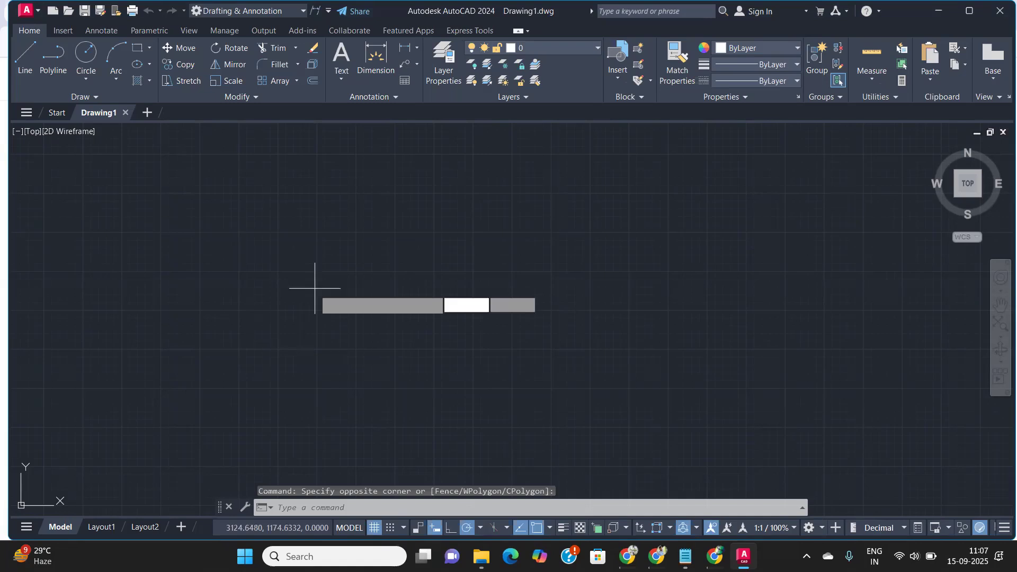
Step: Draw a flat rectangle and create a solid box about 336 units high beside its right side
left_click(311, 291)
left_click(422, 370)
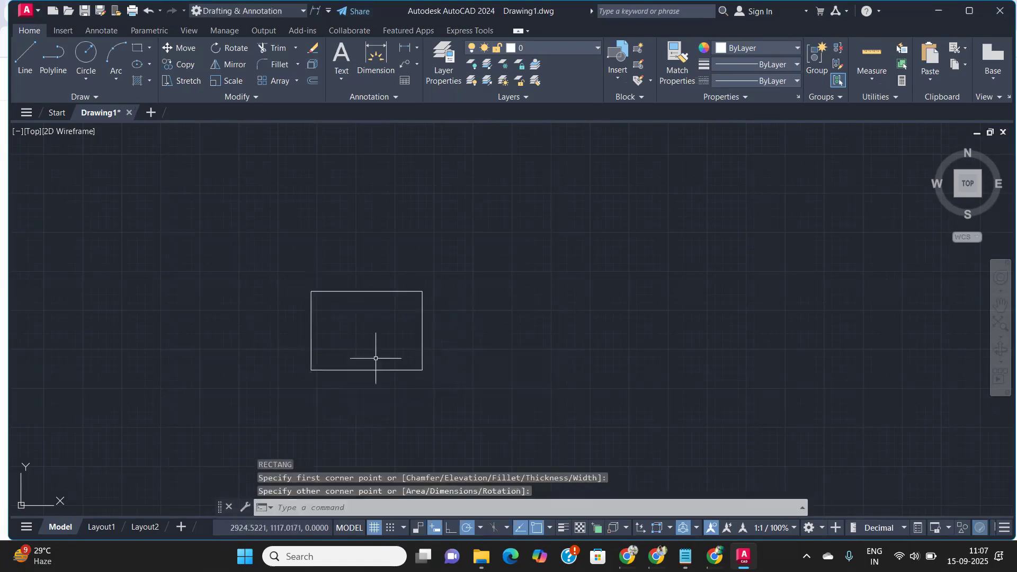
type("box")
key("Return")
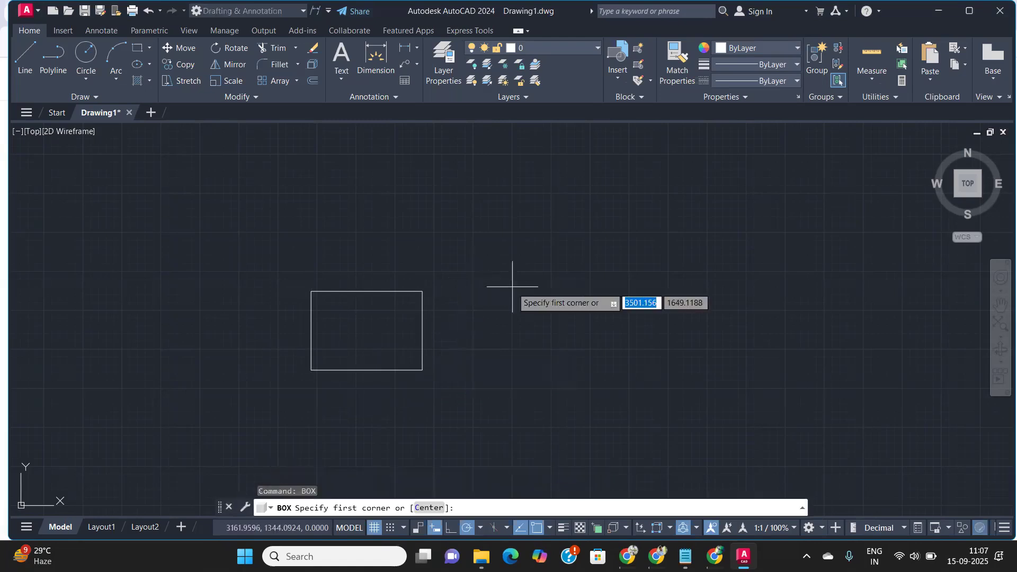
left_click(504, 292)
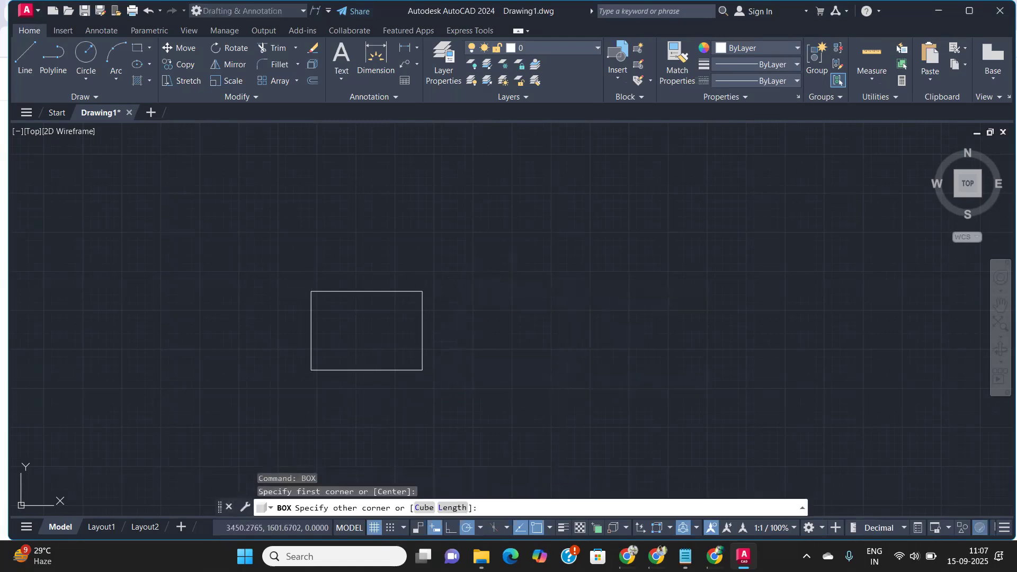
left_click(591, 371)
left_click(421, 445)
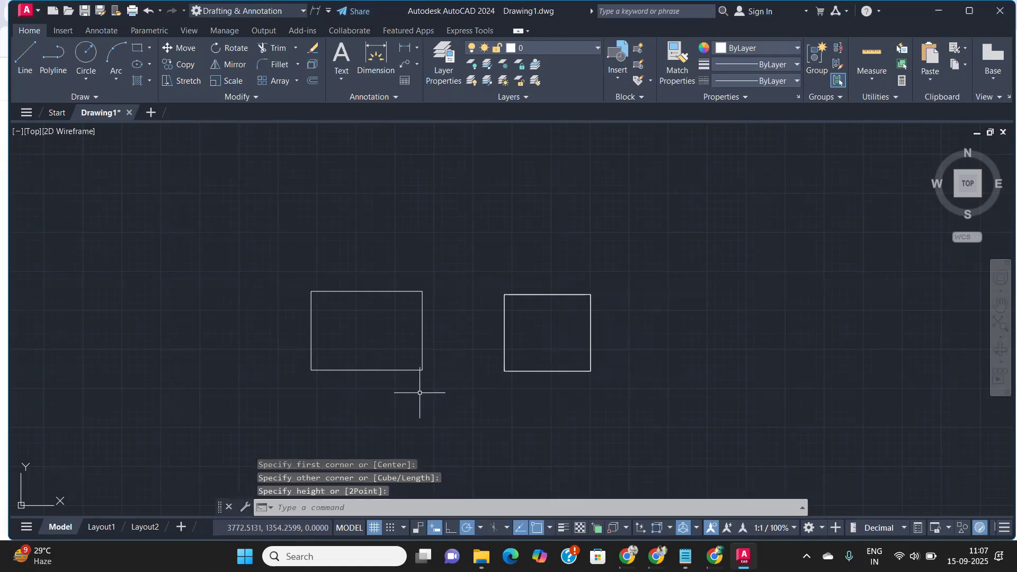
Step: Orbit the model to examine the flat rectangle and the box in three dimensions
middle_click_drag(402, 332, 351, 235, "shift")
middle_click_drag(490, 369, 404, 404, "shift")
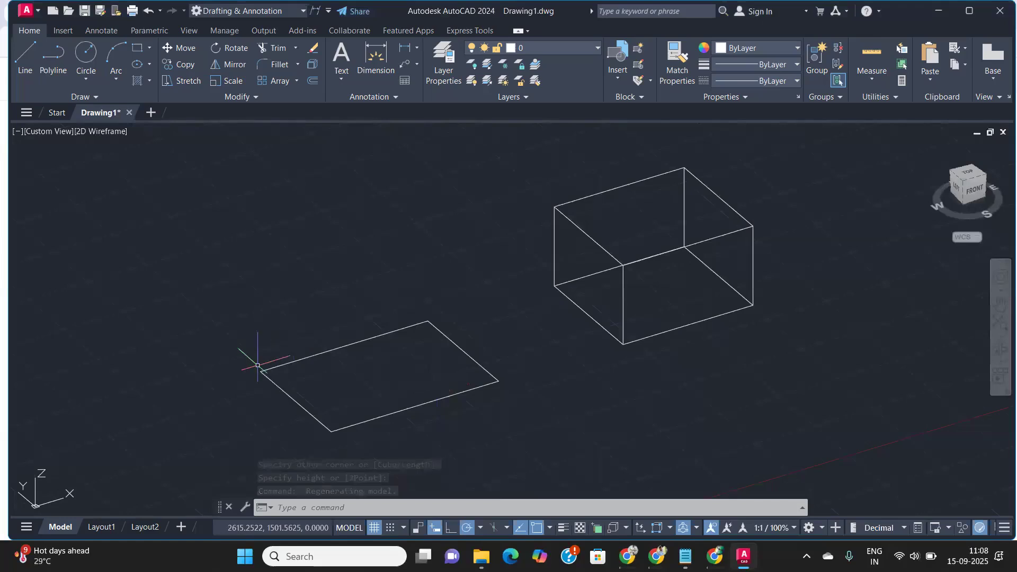
scroll(688, 299, "up", 2)
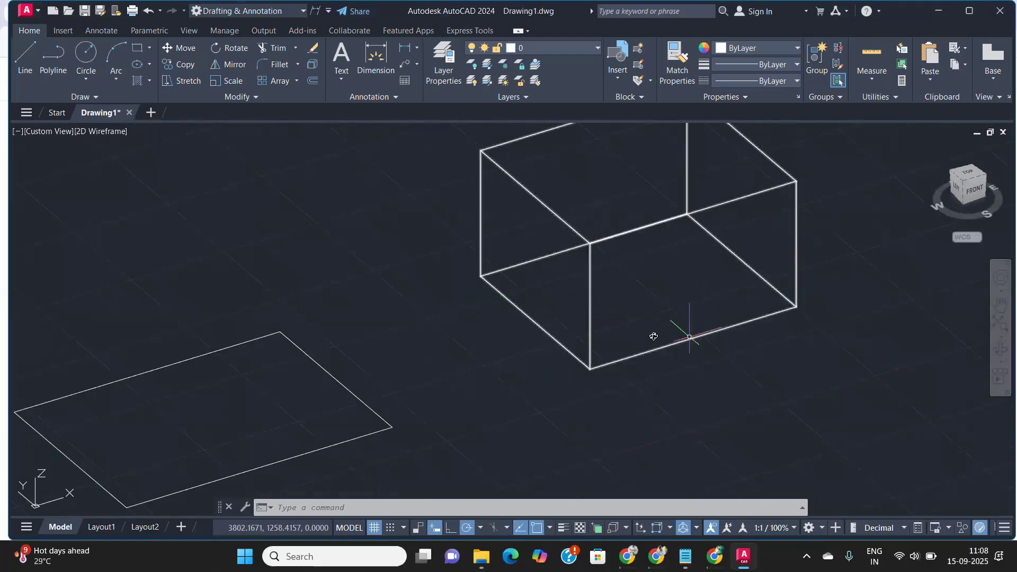
mouse_move(670, 335)
middle_mouse_down("shift")
mouse_move(677, 311)
mouse_move(616, 323)
mouse_move(642, 336)
mouse_move(622, 356)
mouse_move(640, 352)
mouse_move(628, 339)
mouse_move(556, 363)
middle_mouse_up("shift")
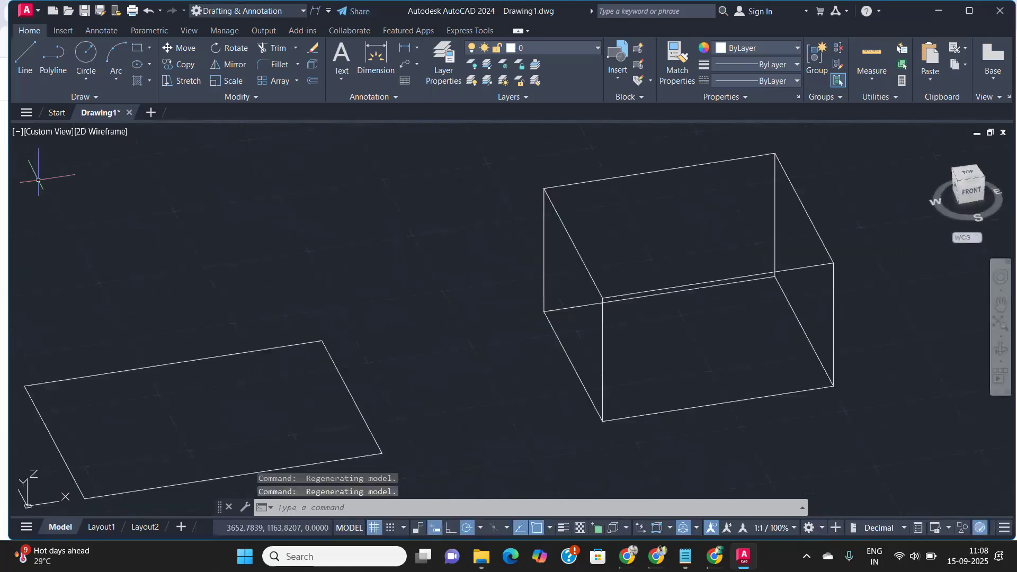
Step: Show the rectangle and box in the SW Isometric preset view
left_click(42, 130)
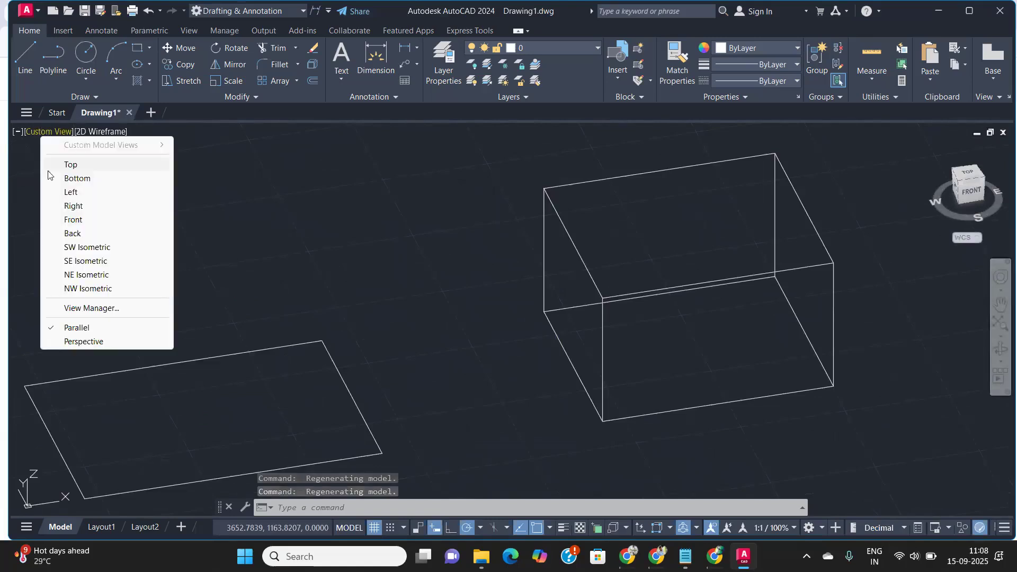
left_click(87, 247)
scroll(521, 330, "down", 4)
scroll(521, 330, "up", 2)
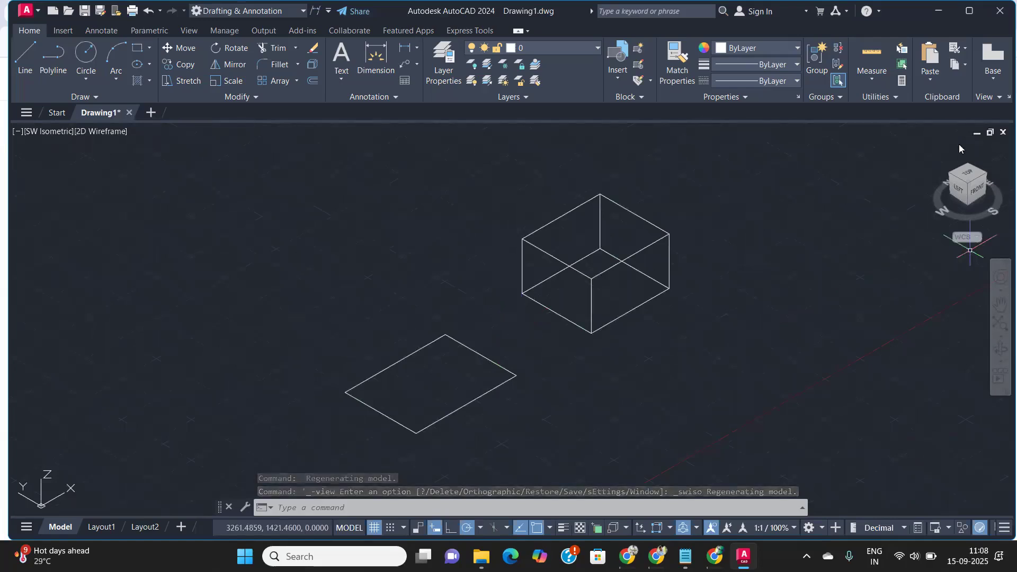
Step: Return to the Top view with the rectangle and box both centred in the drawing area
left_click(969, 176)
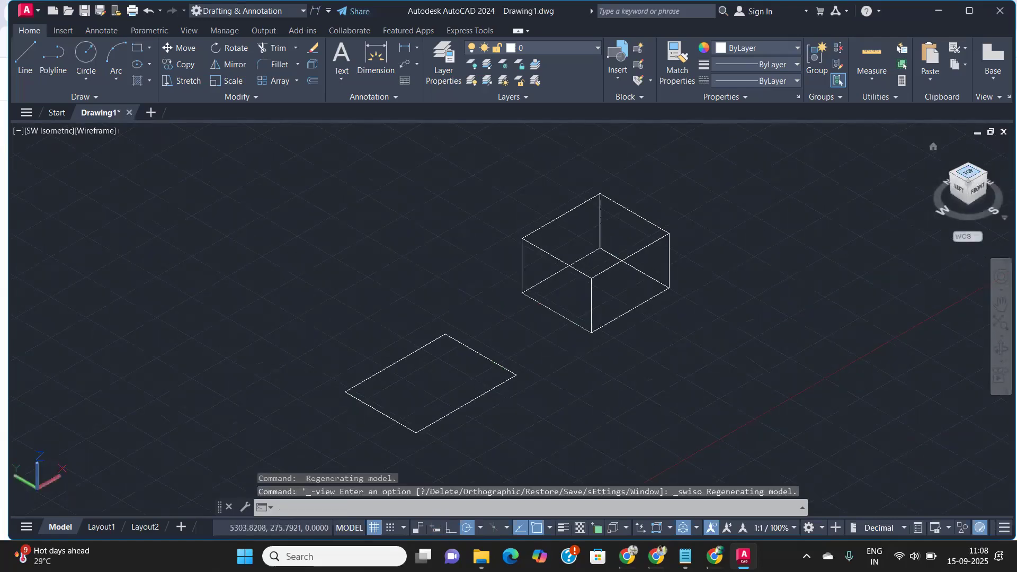
left_click(967, 174)
middle_click_drag(609, 289, 488, 262)
scroll(479, 275, "up", 2)
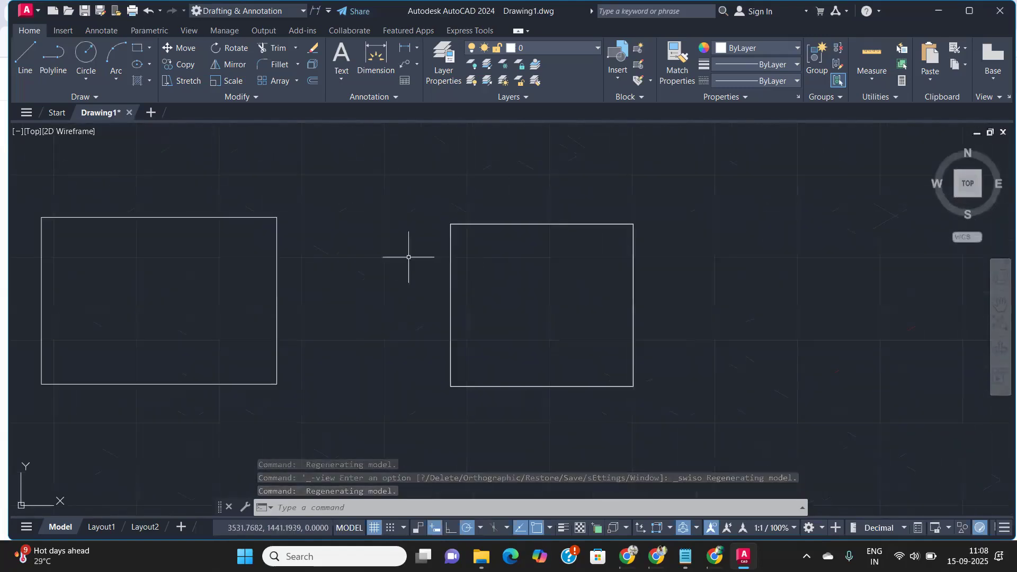
middle_click_drag(408, 256, 585, 259)
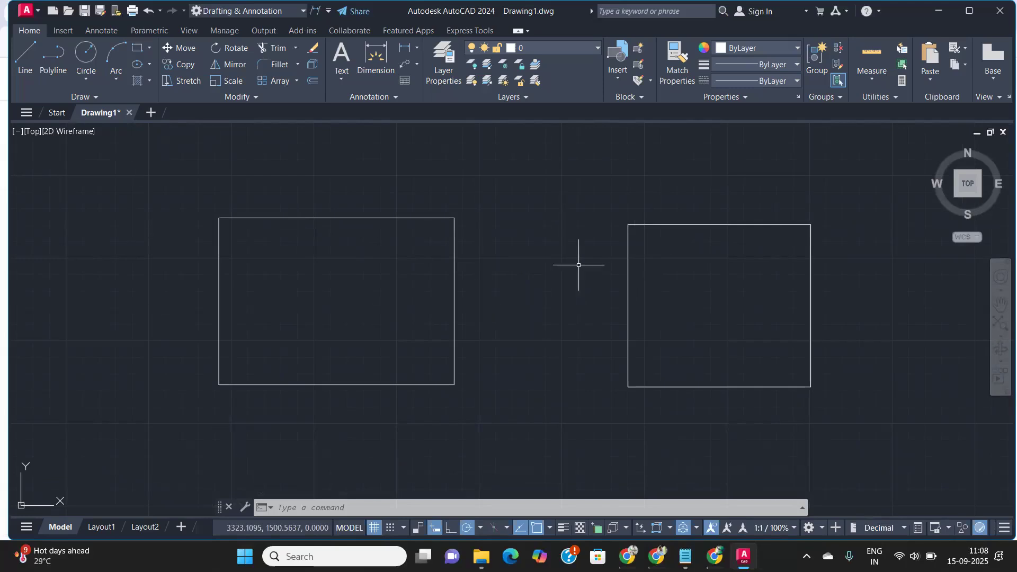
Step: Switch to the SW Isometric preset view and back to the Top preset view
left_click(33, 131)
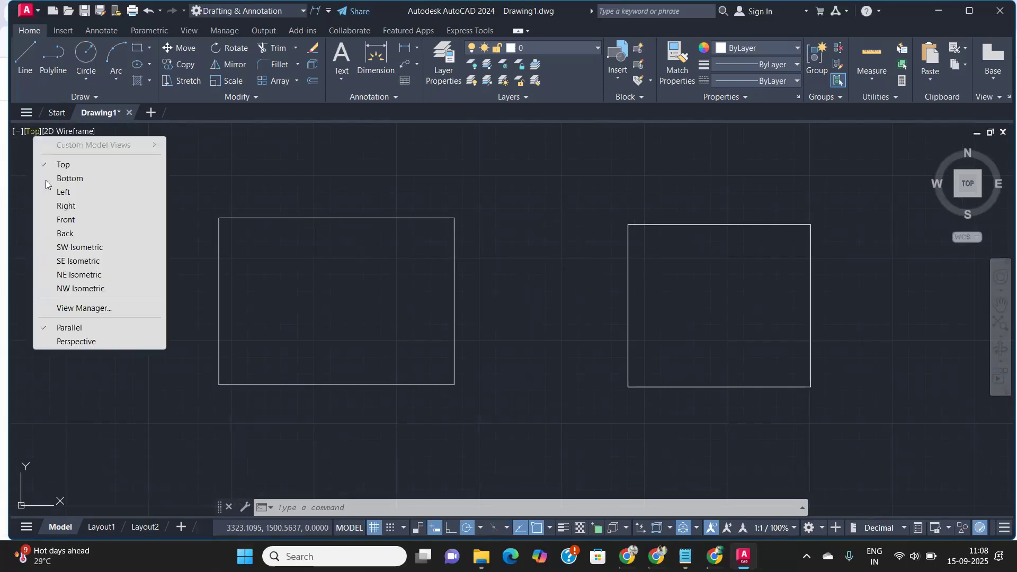
left_click(75, 245)
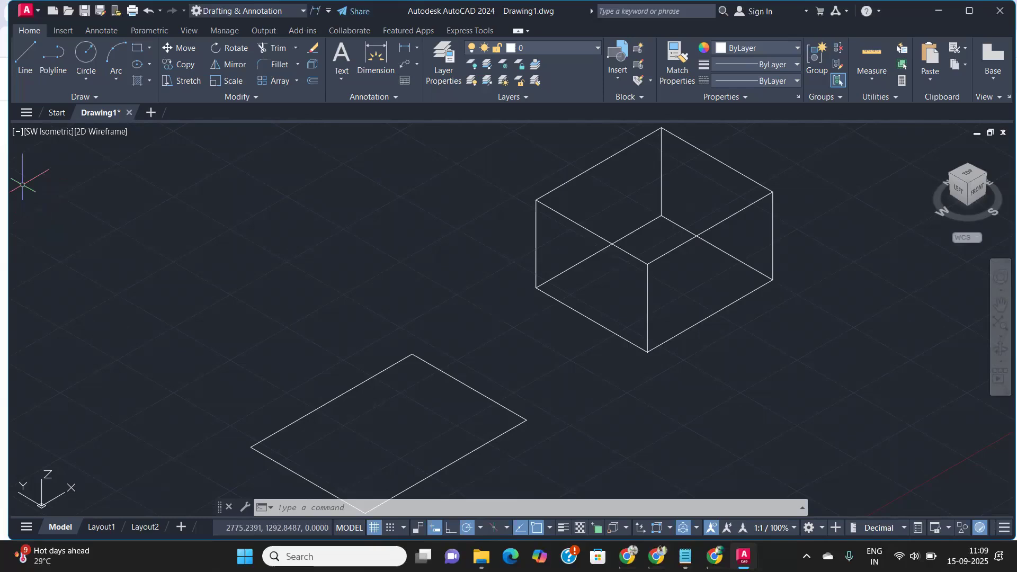
left_click(46, 132)
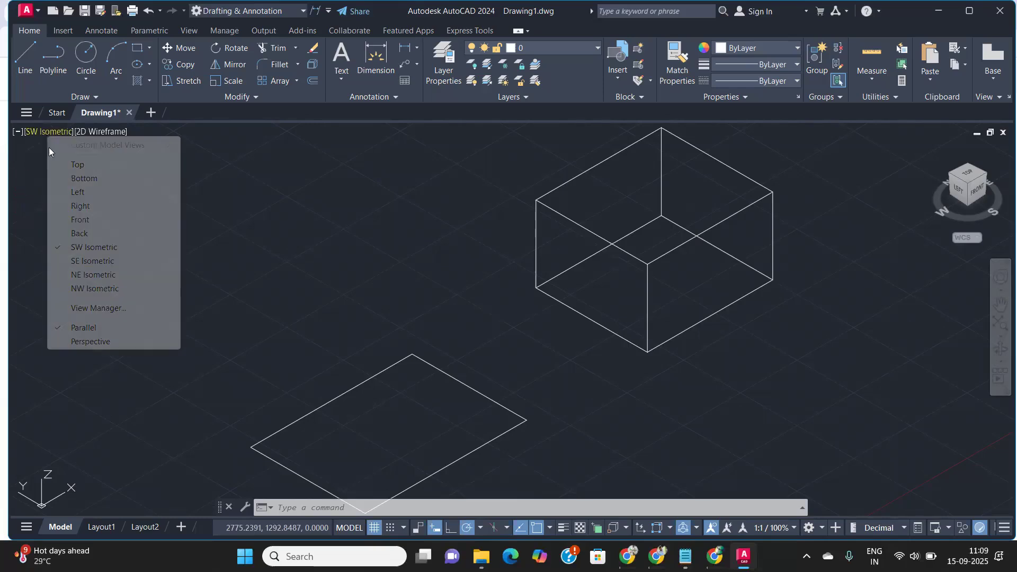
left_click(67, 165)
scroll(296, 249, "down", 8)
middle_click_drag(336, 268, 423, 283)
scroll(414, 292, "up", 2)
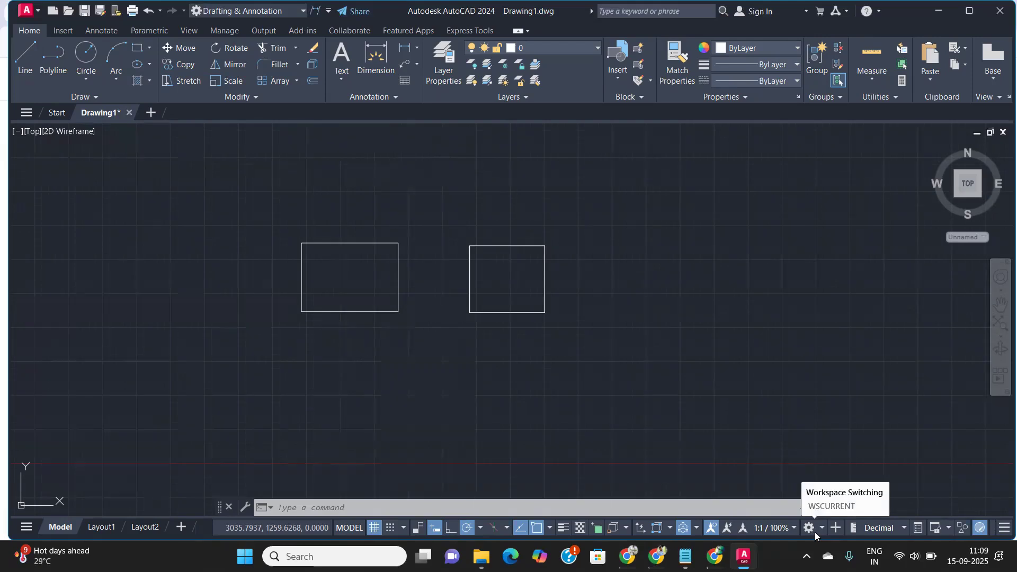
left_click(1003, 529)
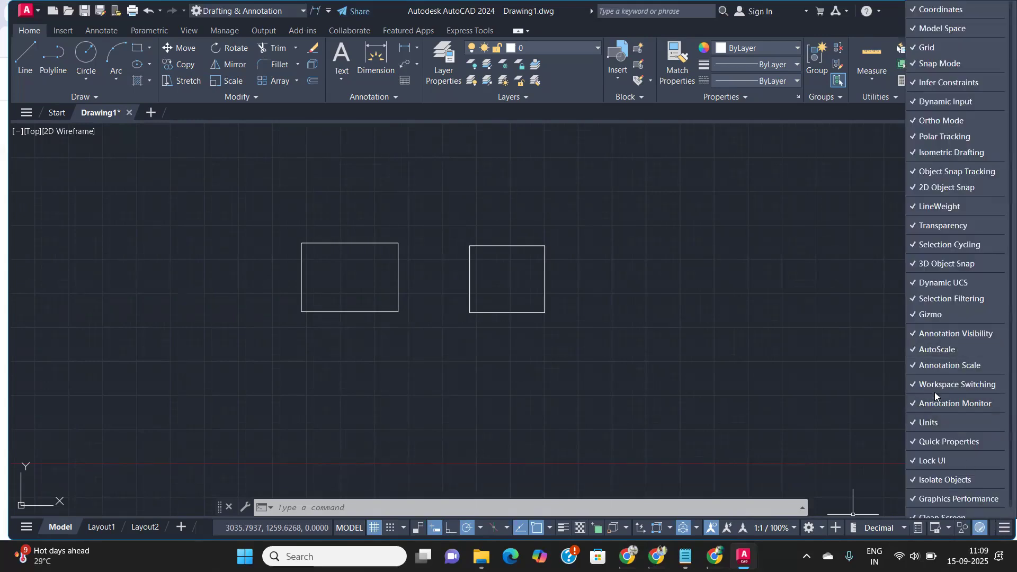
left_click(832, 391)
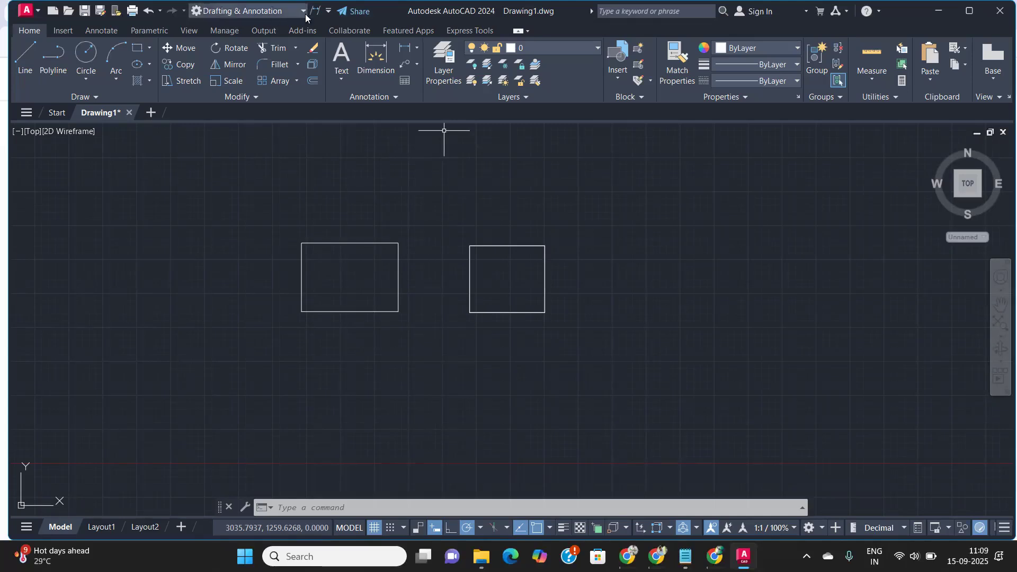
Step: Turn the Workspace entry of the Quick Access Toolbar off and back on
left_click(329, 12)
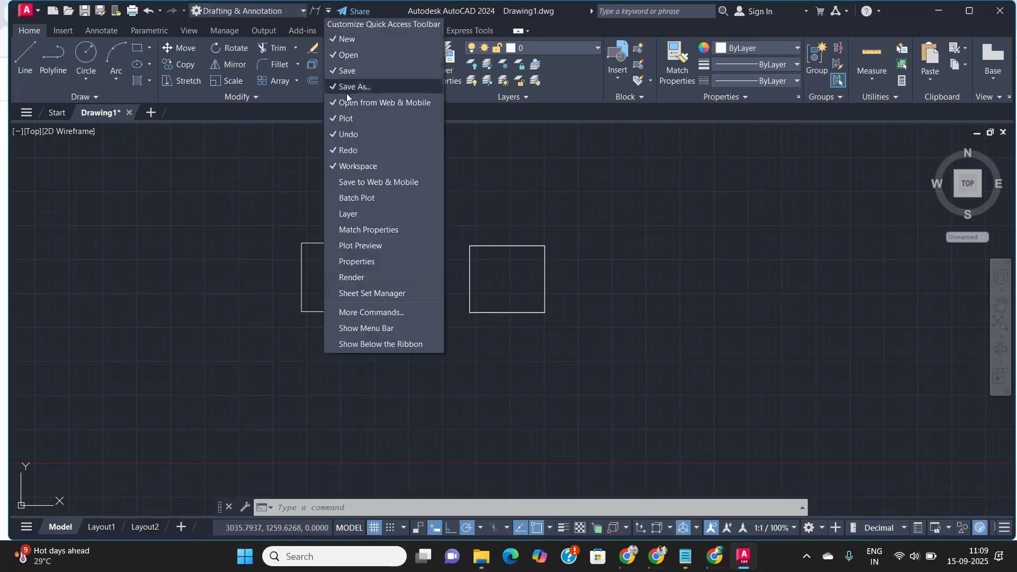
left_click(329, 166)
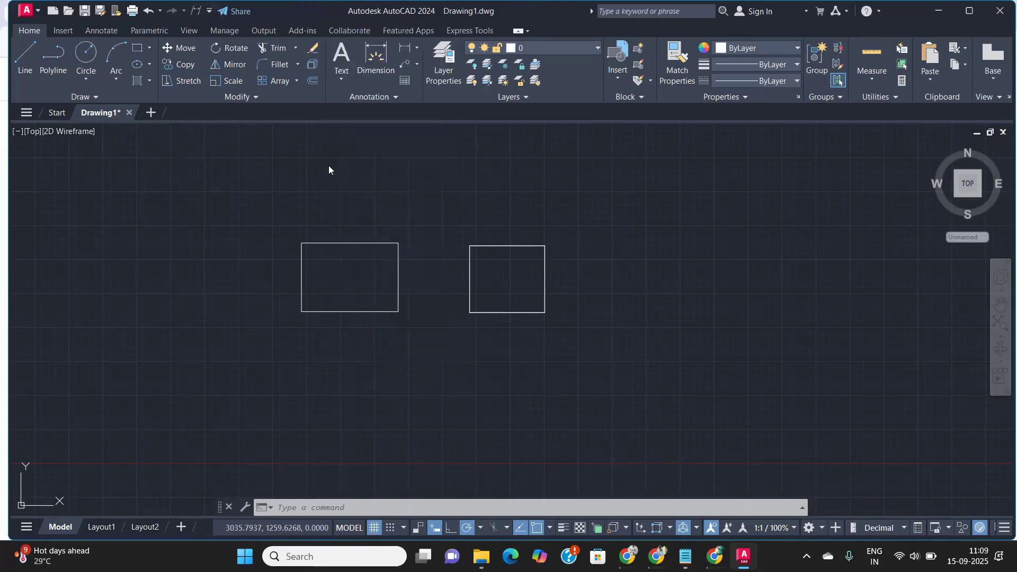
left_click(210, 12)
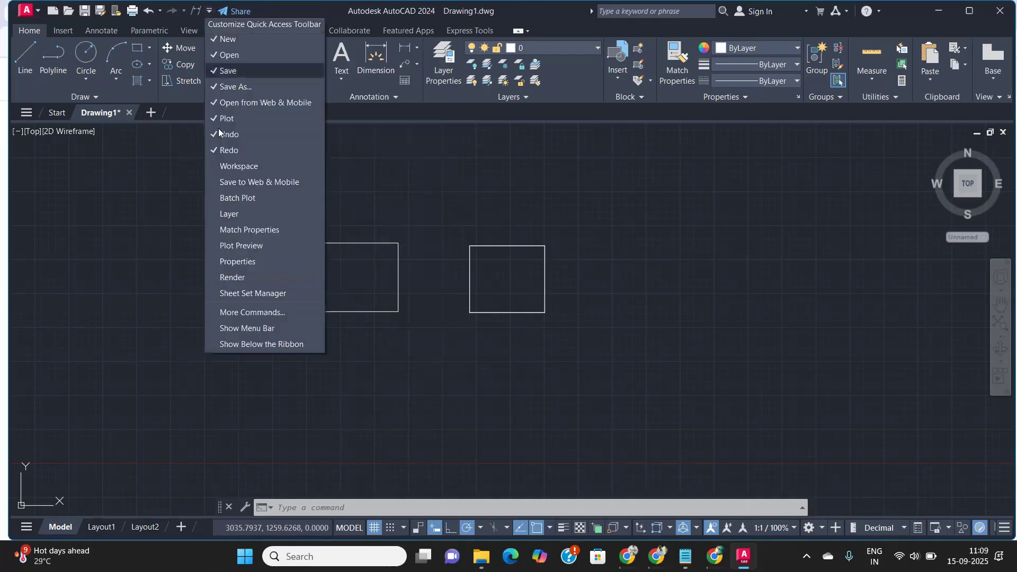
left_click(214, 170)
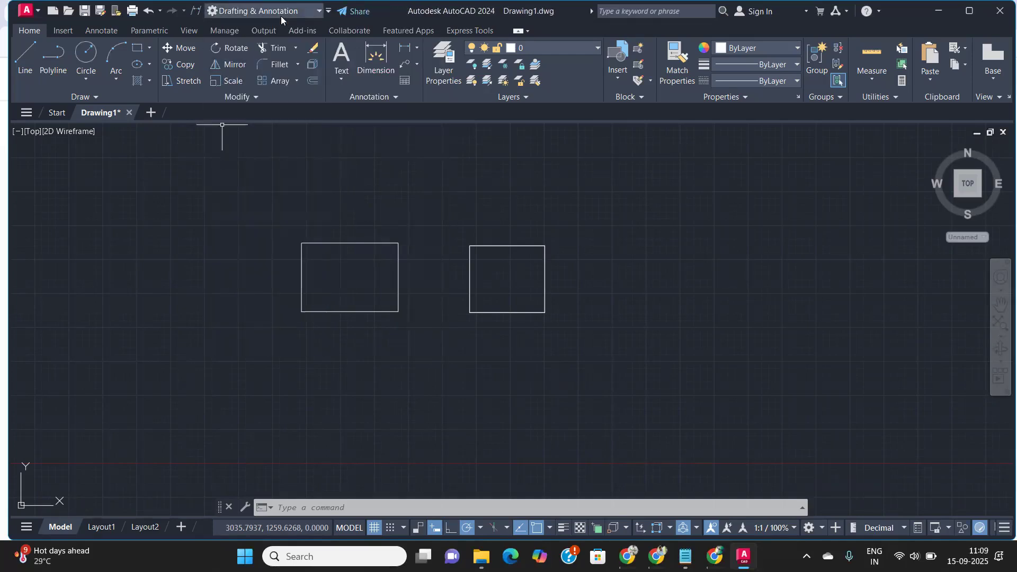
Step: Change the workspace to 3D Basics and close the Activity Insights palette
left_click(317, 11)
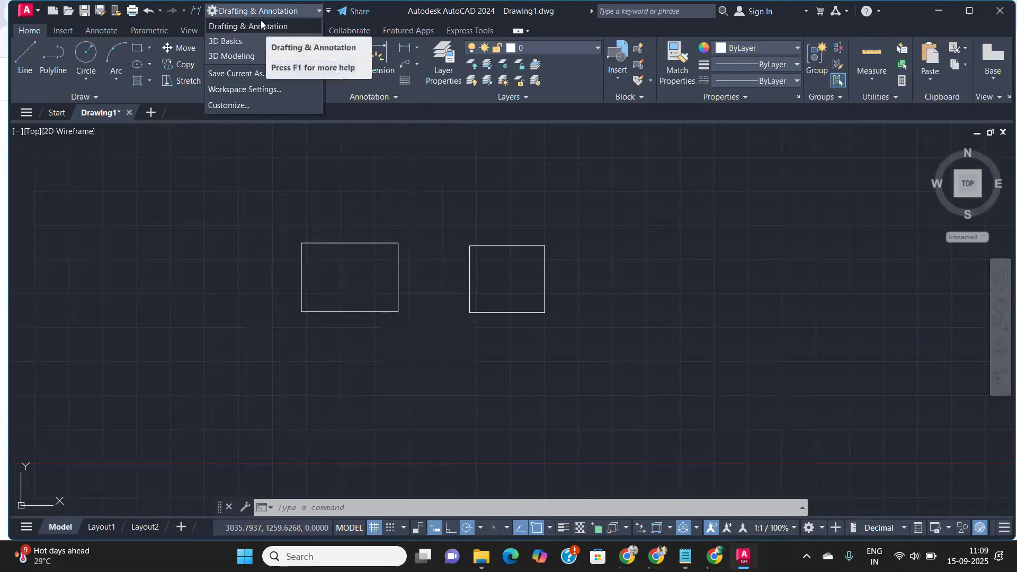
left_click(227, 40)
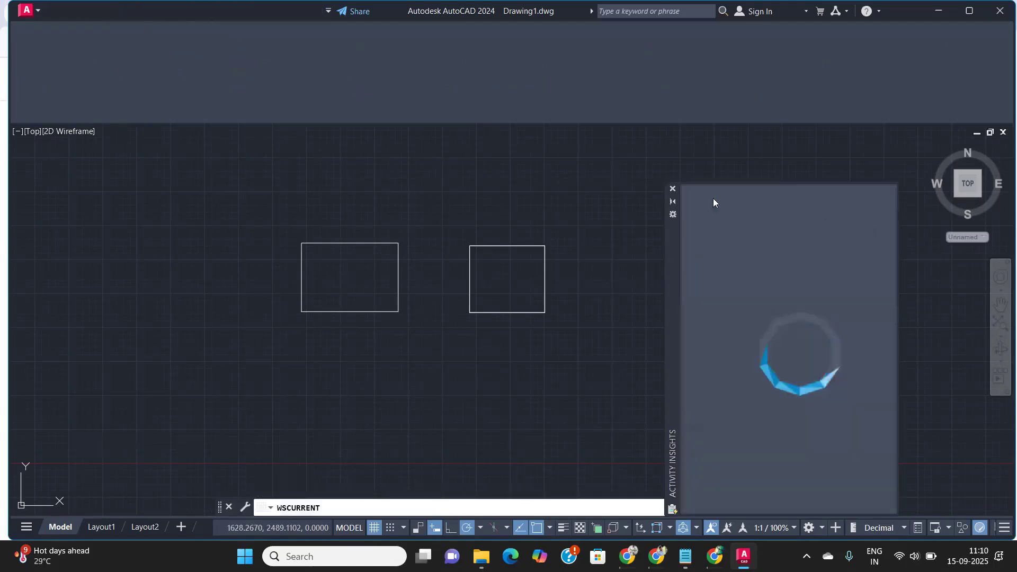
left_click(673, 189)
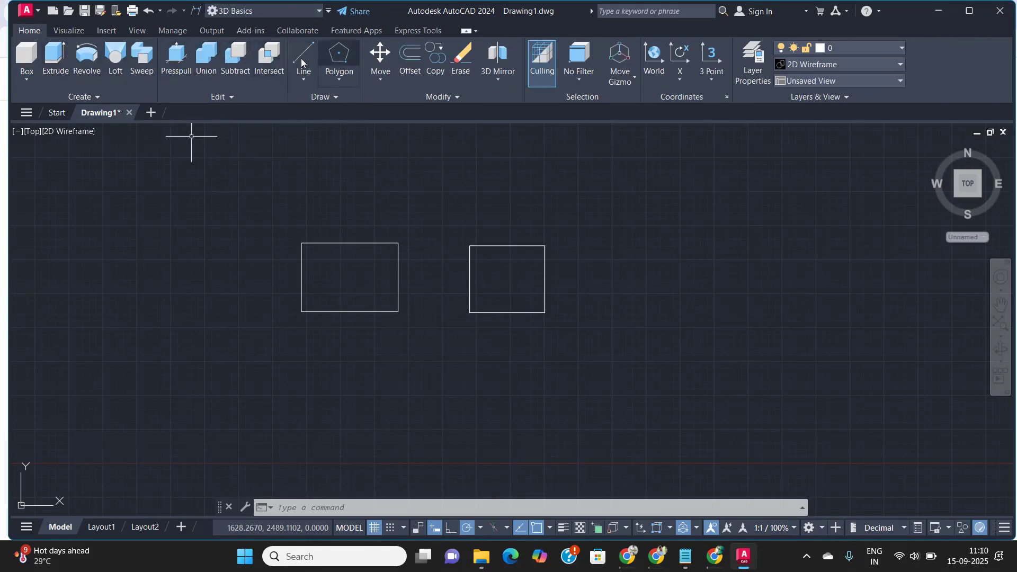
Step: Change the workspace to 3D Modeling and dismiss the Activity Insights palette
left_click(315, 11)
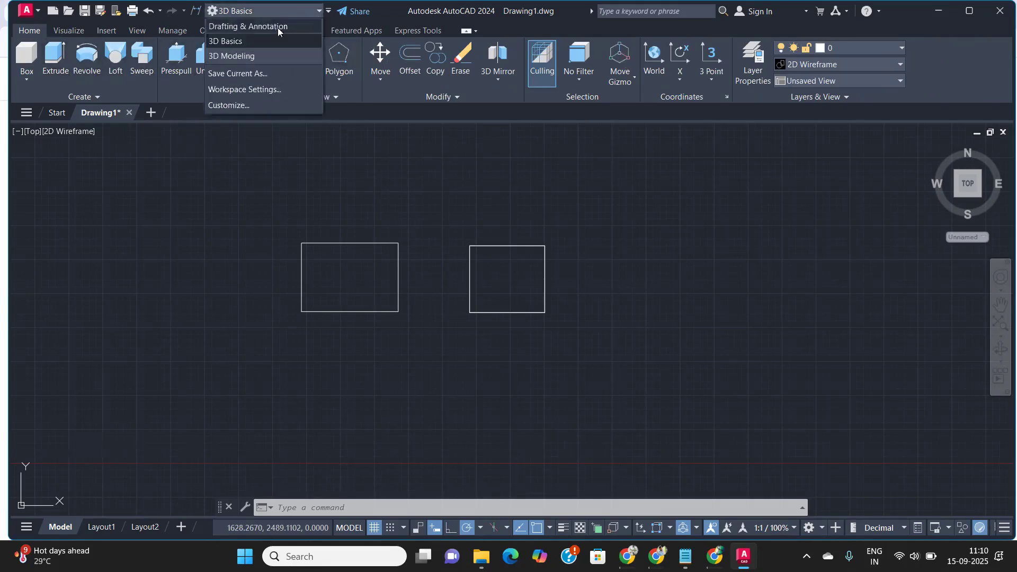
left_click(241, 58)
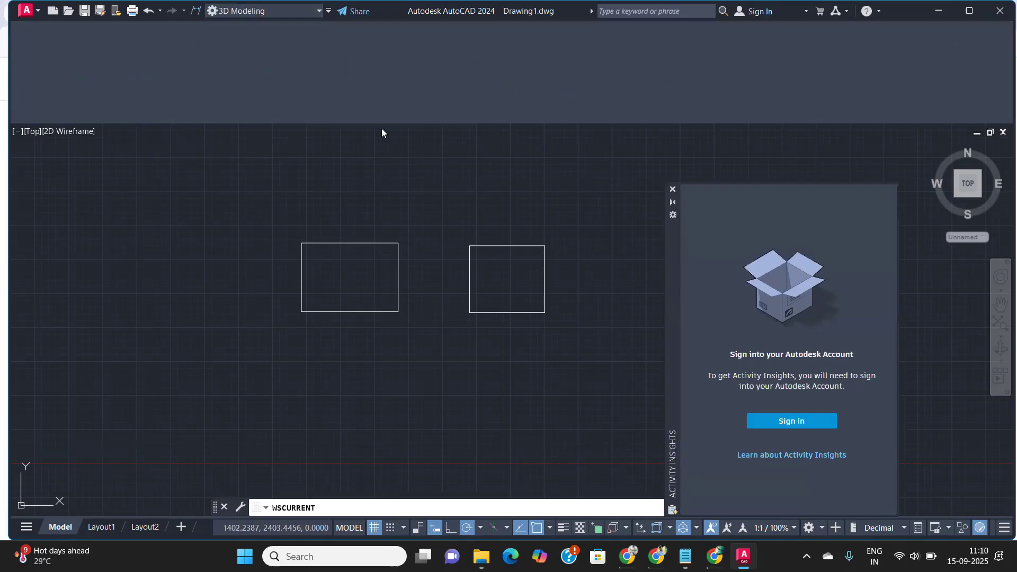
left_click(673, 190)
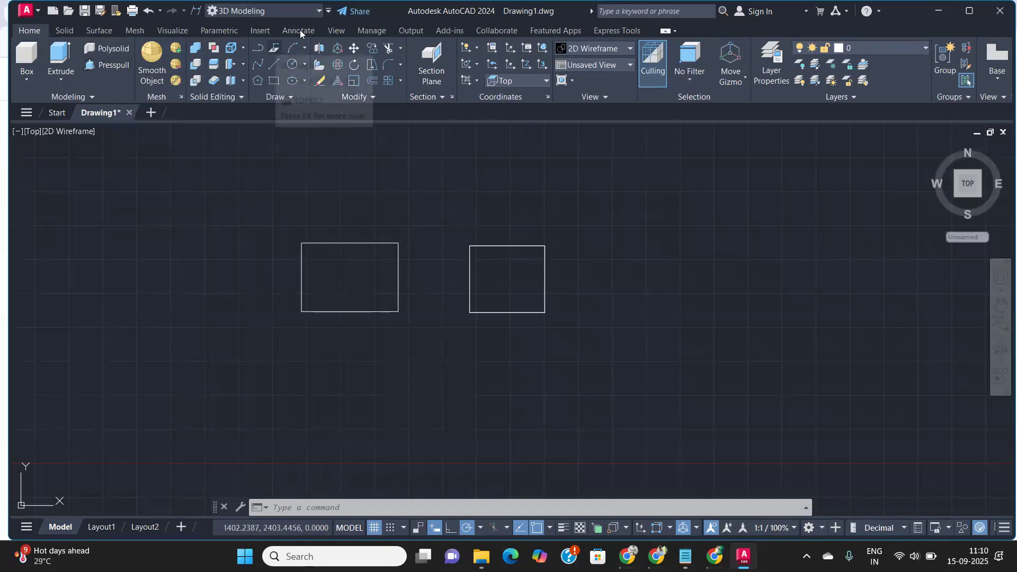
left_click(265, 10)
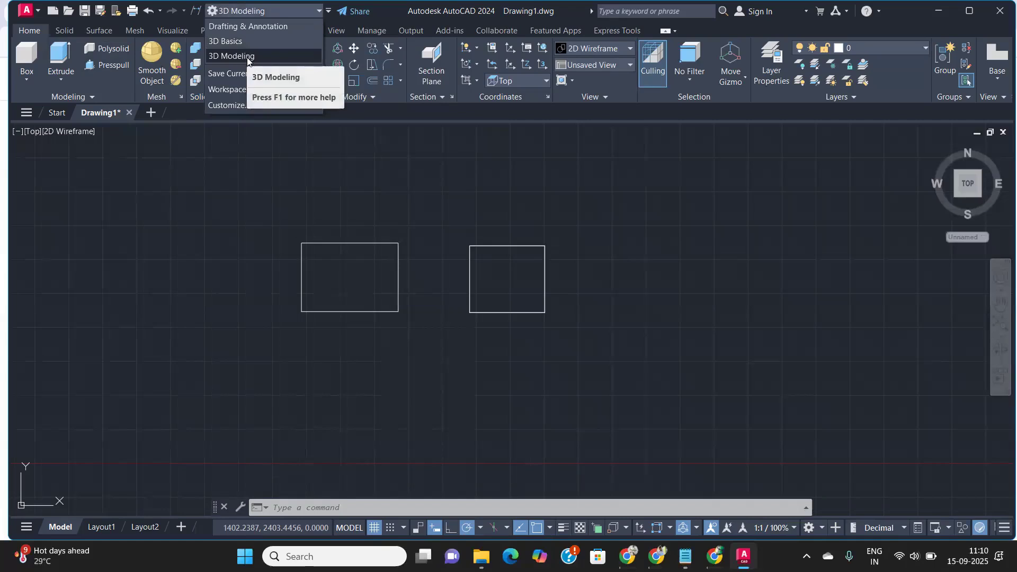
left_click(256, 222)
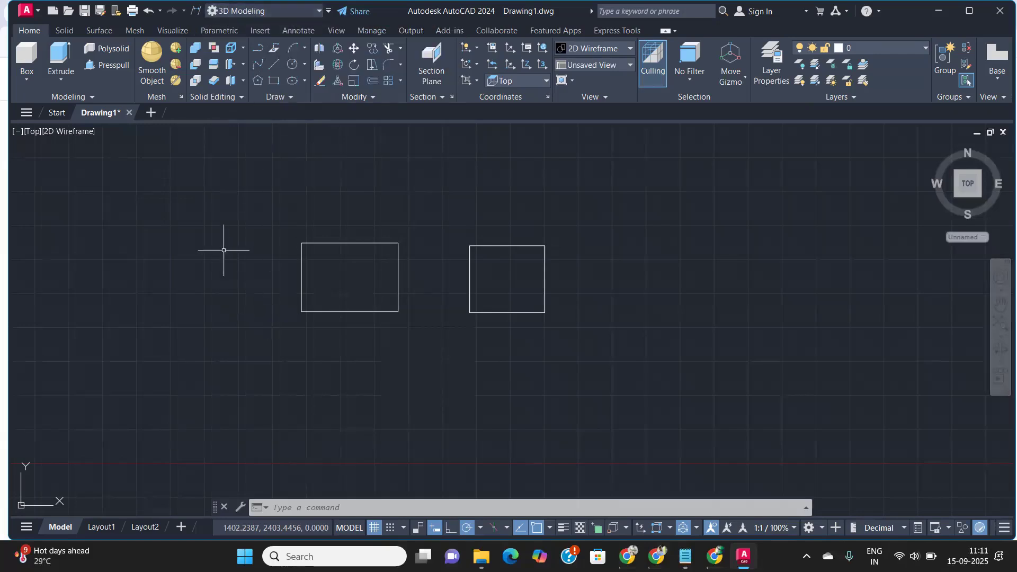
Step: Create a second, wider solid box to the right of the existing box
left_click(26, 59)
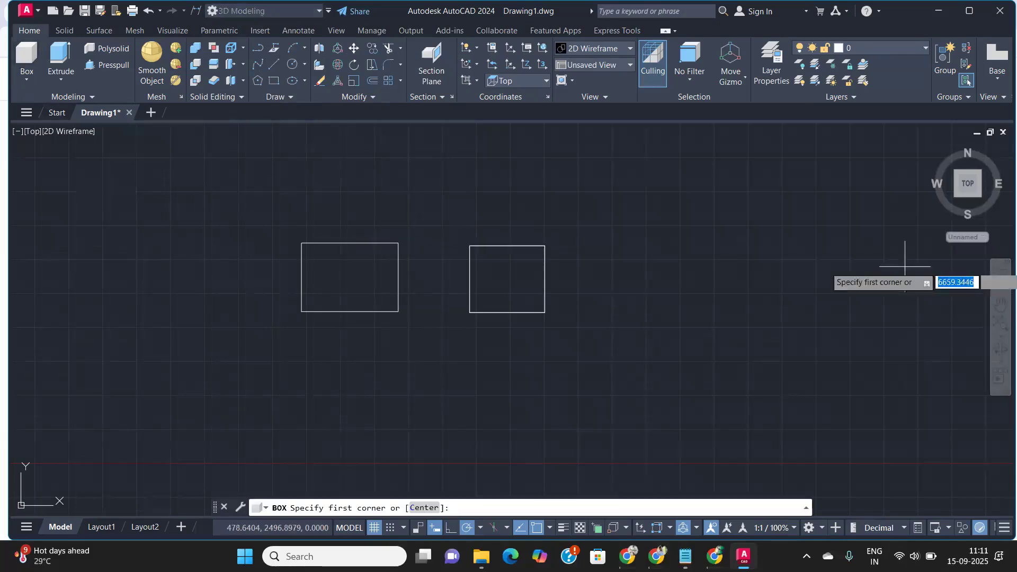
left_click(644, 245)
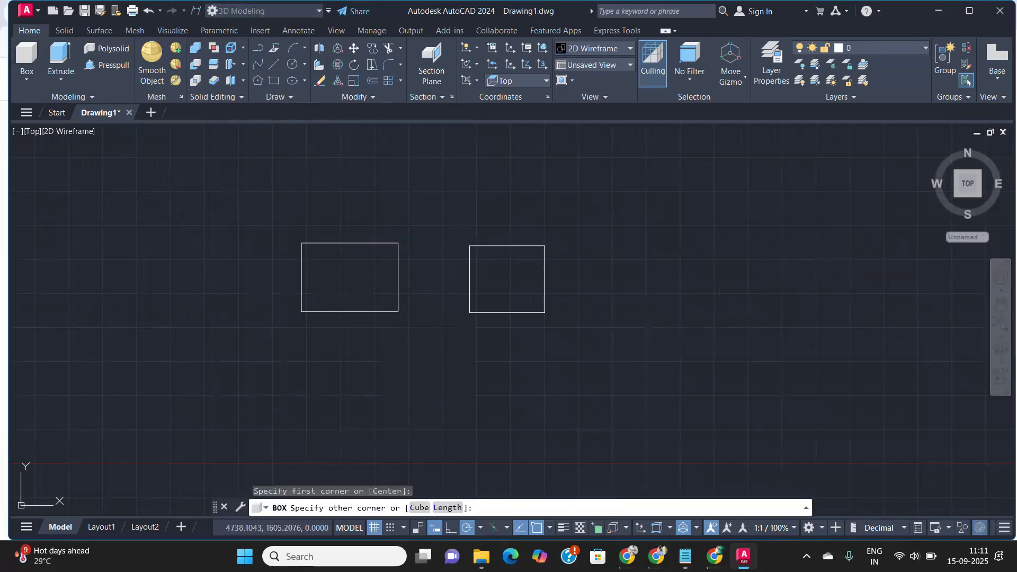
left_click(754, 312)
left_click(706, 270)
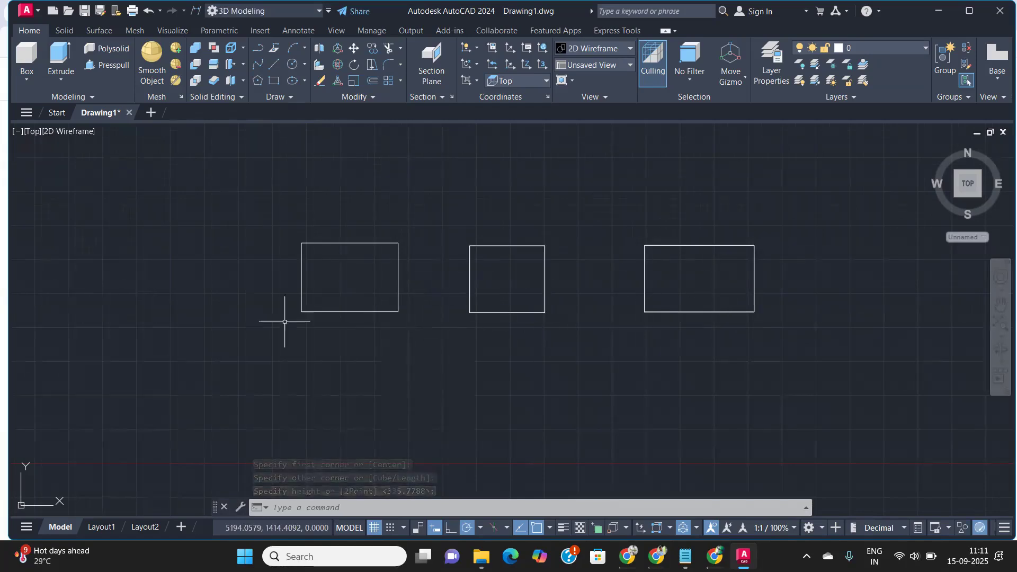
Step: Show the rectangle and both boxes from the Bottom preset view
left_click(29, 134)
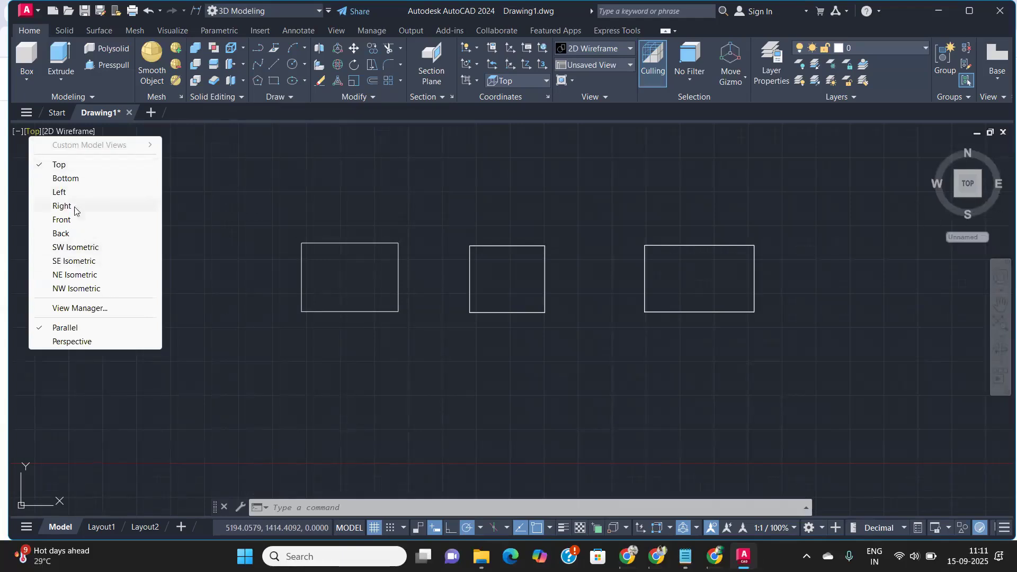
left_click(65, 178)
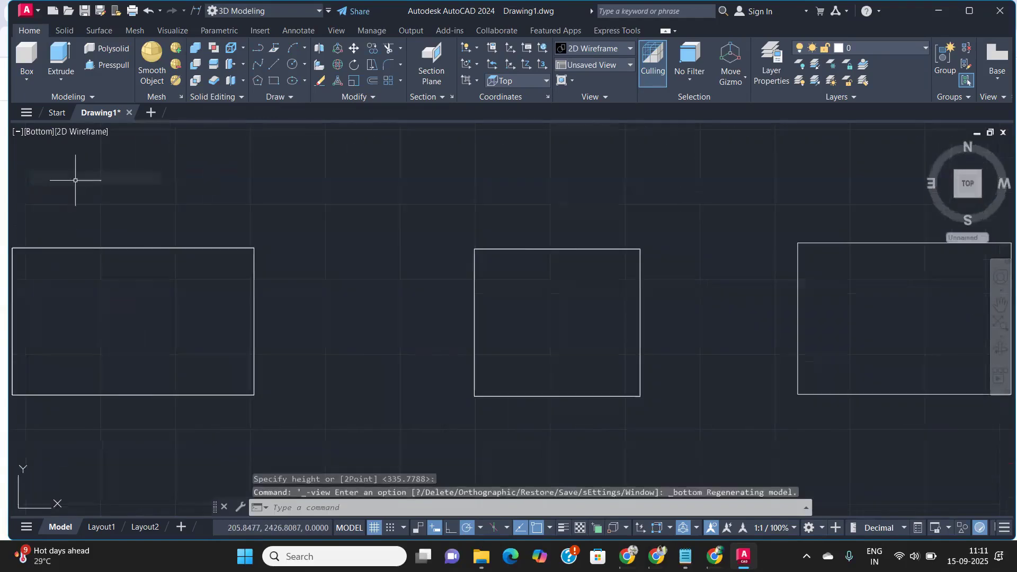
Step: Show the rectangle and both boxes from the Left preset view and switch to SW Isometric
left_click(43, 130)
left_click(70, 189)
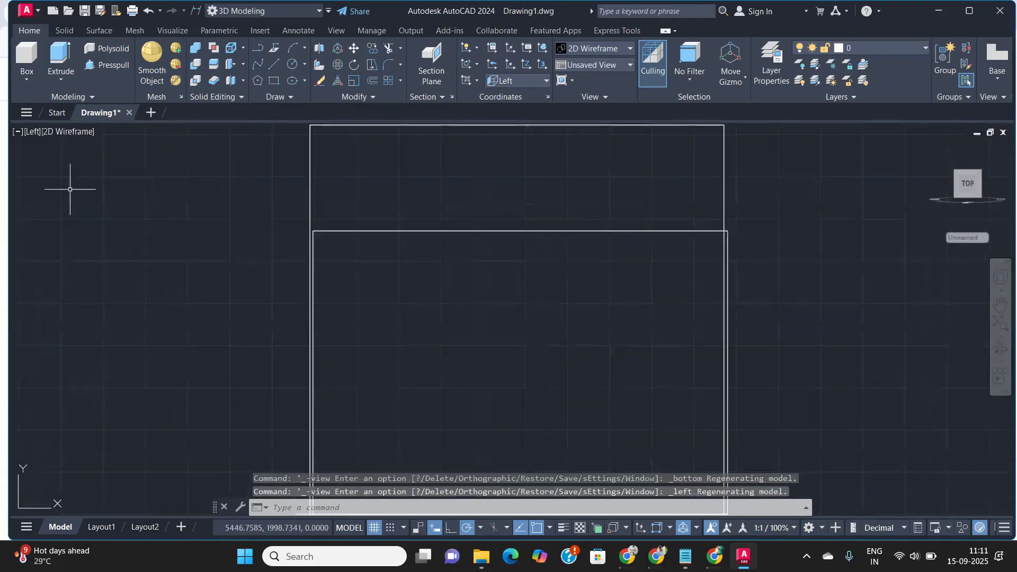
left_click(32, 132)
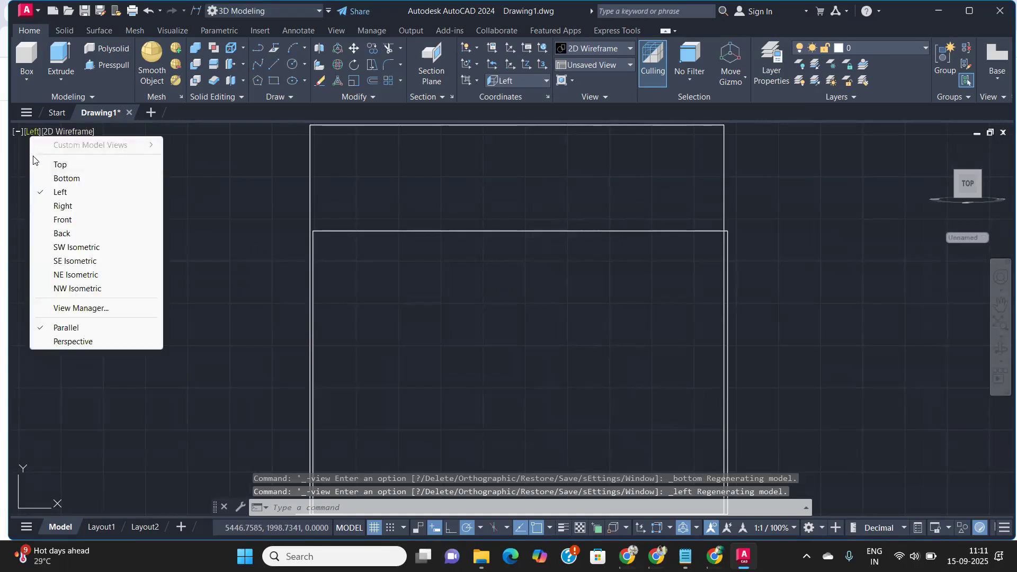
left_click(83, 247)
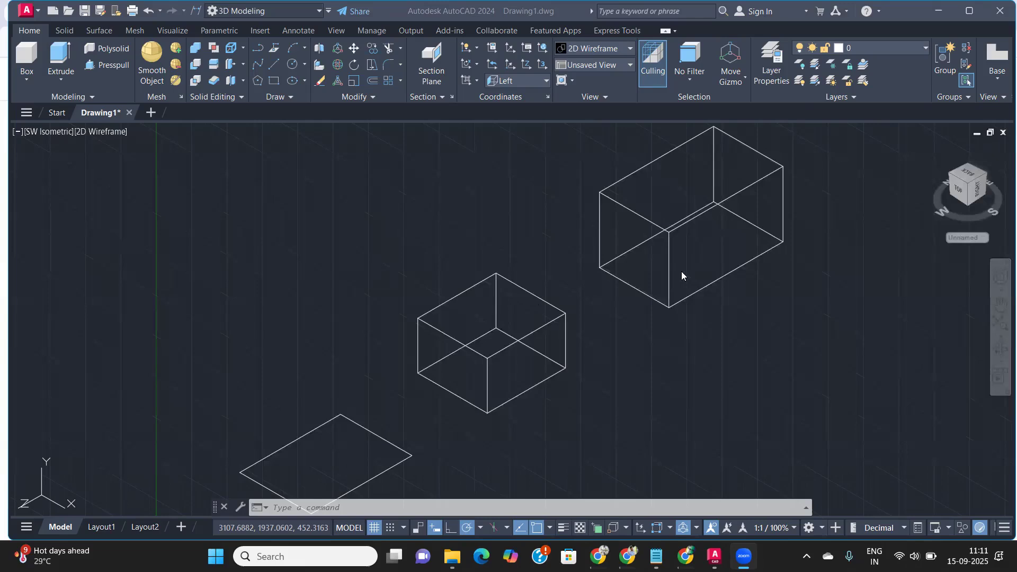
scroll(680, 272, "down", 4)
scroll(678, 272, "up", 2)
scroll(683, 286, "down", 6)
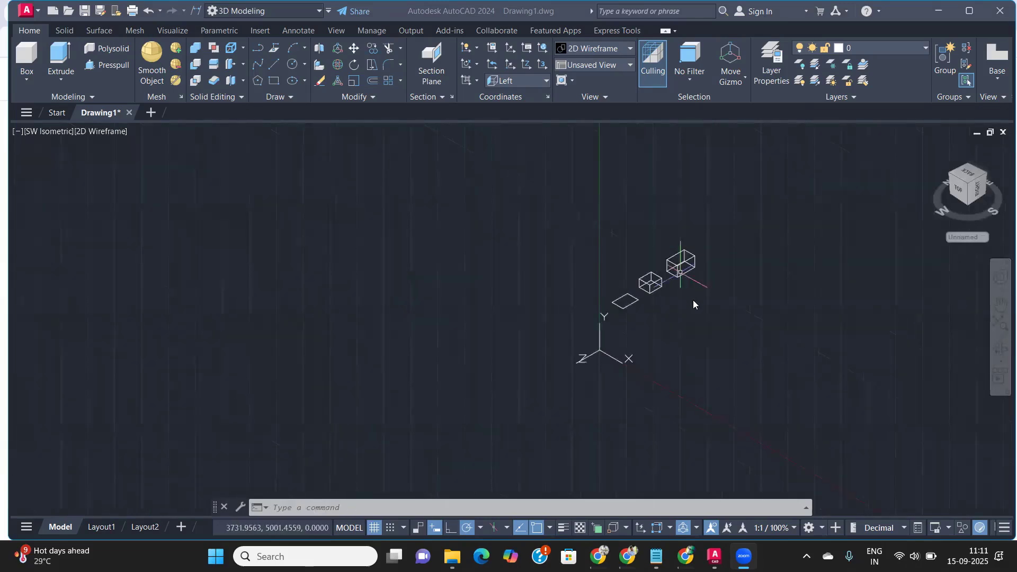
Step: View the objects from SE Isometric and return to the SW Isometric view
left_click(59, 130)
left_click(57, 133)
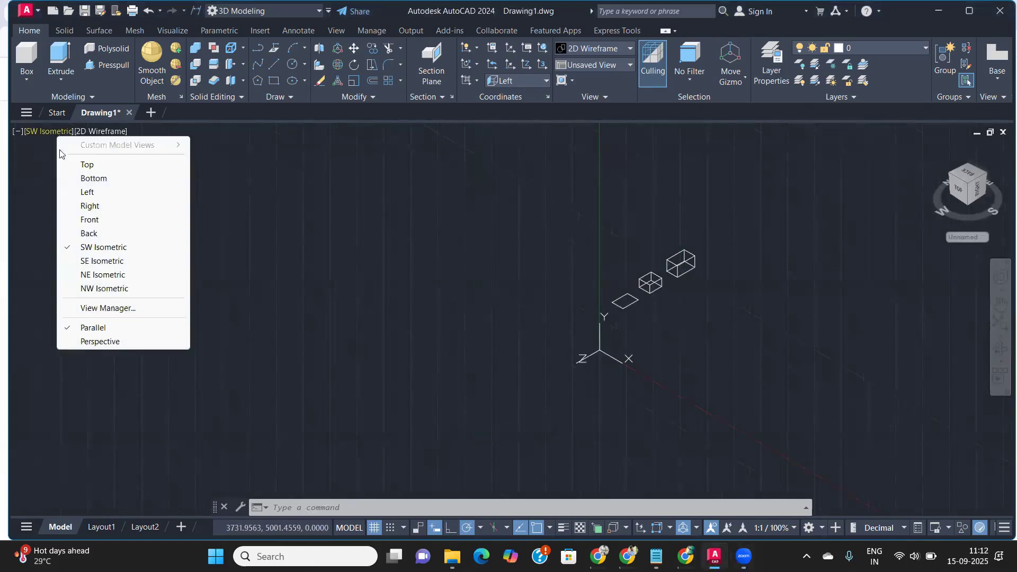
left_click(103, 261)
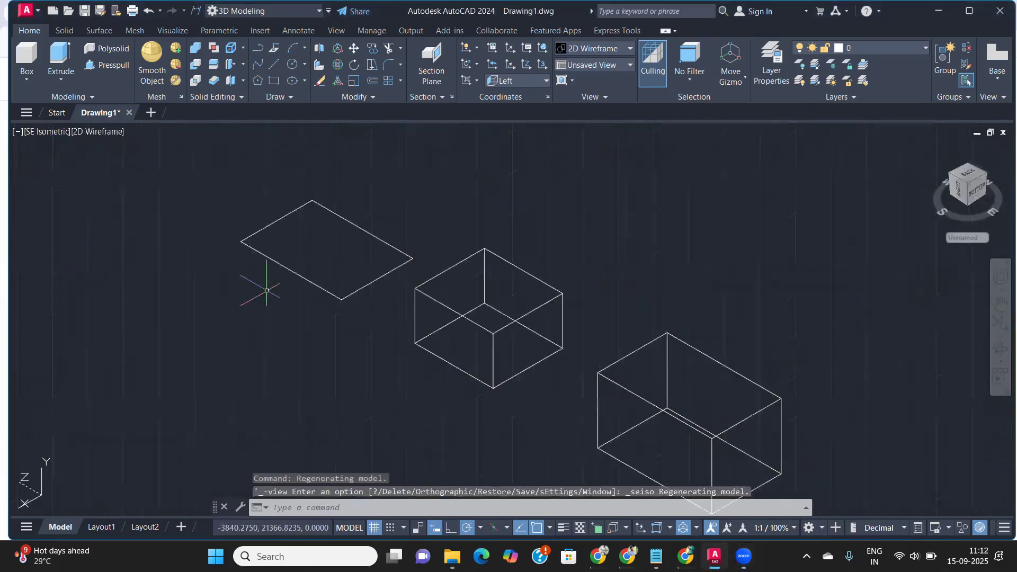
left_click(47, 132)
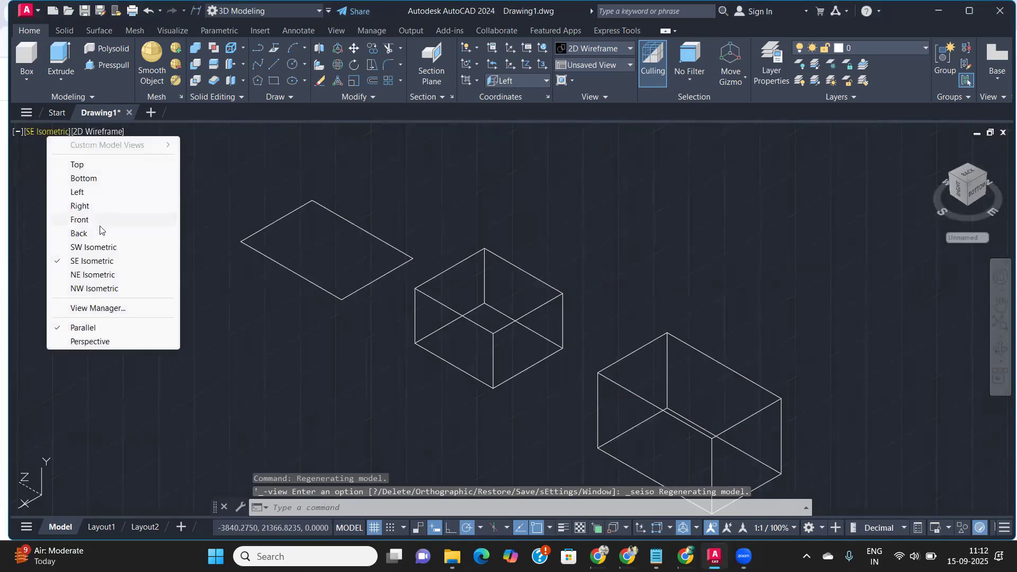
left_click(94, 247)
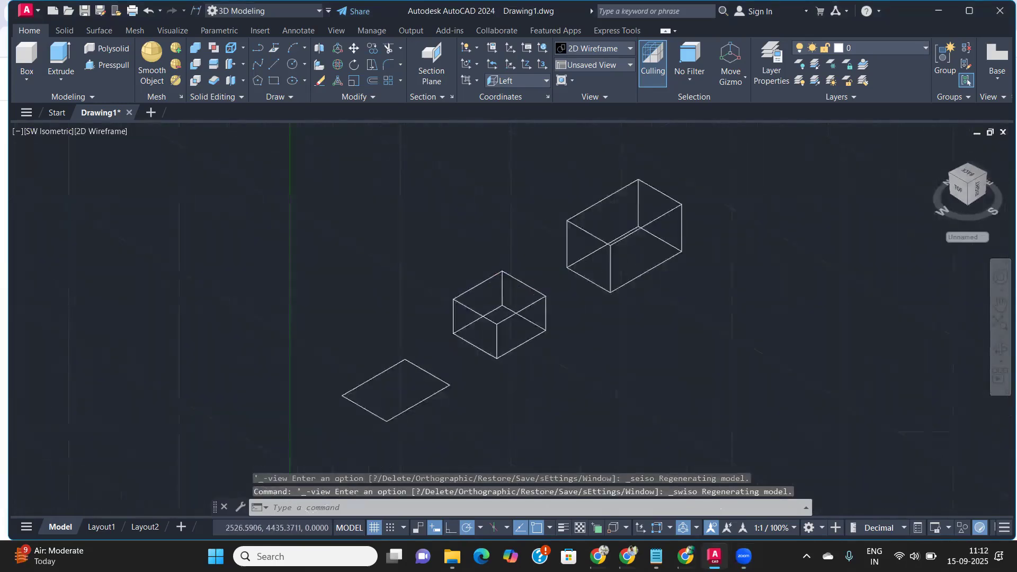
Step: Examine the flat rectangle and the two wireframe boxes from the SW Isometric direction
mouse_move(553, 269)
middle_mouse_down()
mouse_move(373, 286)
mouse_move(469, 304)
middle_mouse_up()
scroll(378, 281, "up", 4)
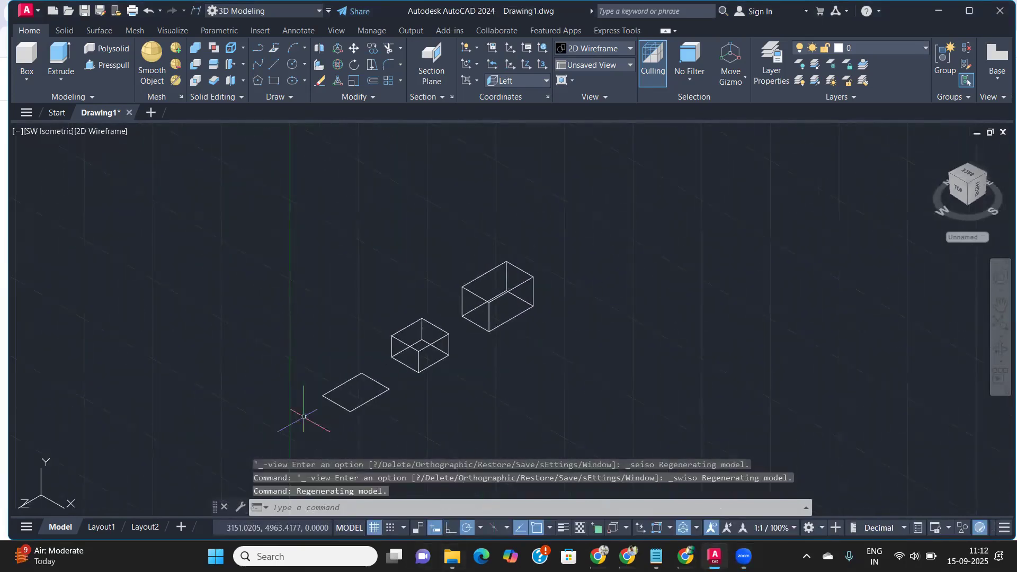
middle_click_drag(327, 397, 373, 360)
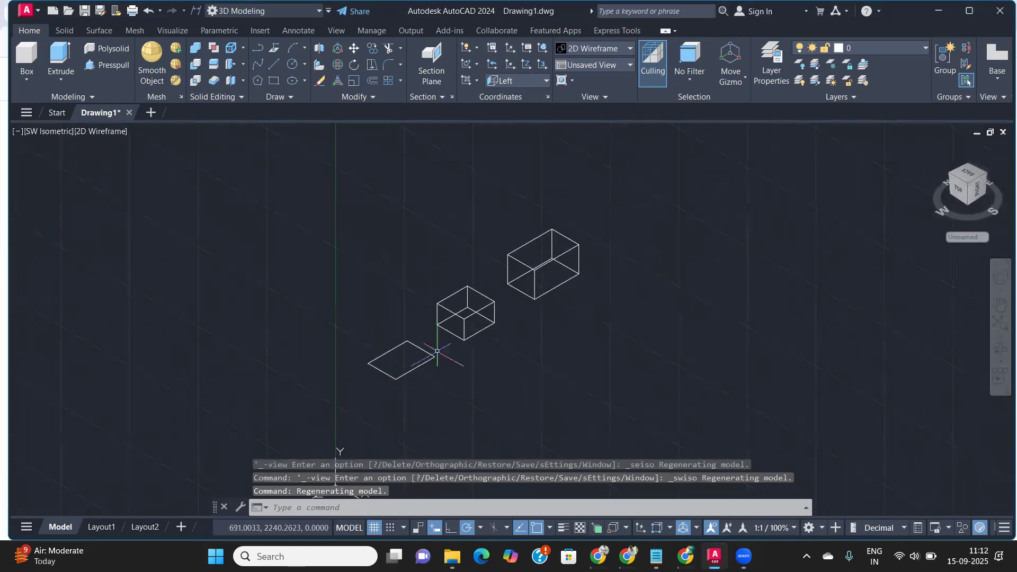
scroll(472, 296, "up", 4)
scroll(472, 296, "up", 2)
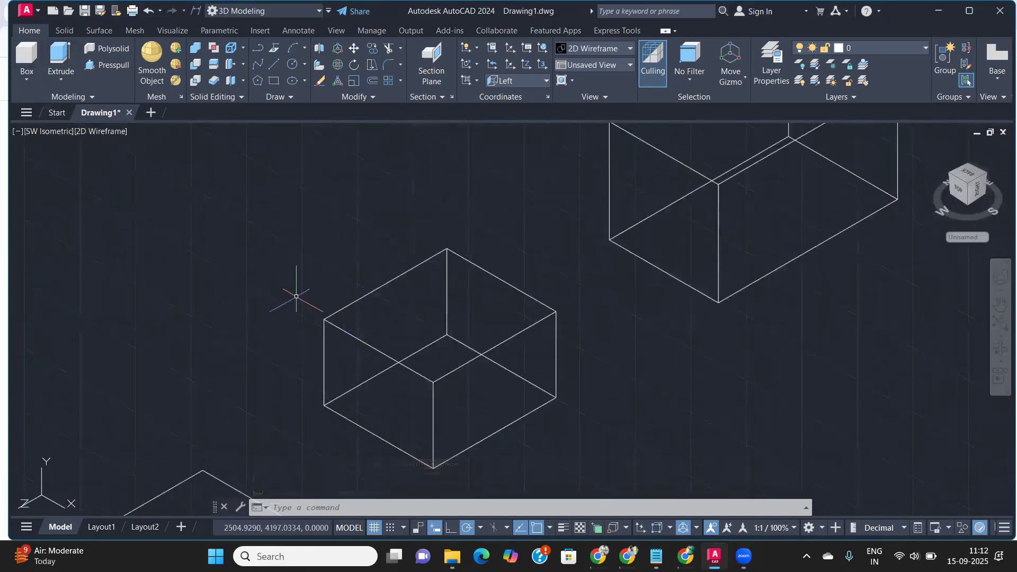
scroll(331, 324, "down", 4)
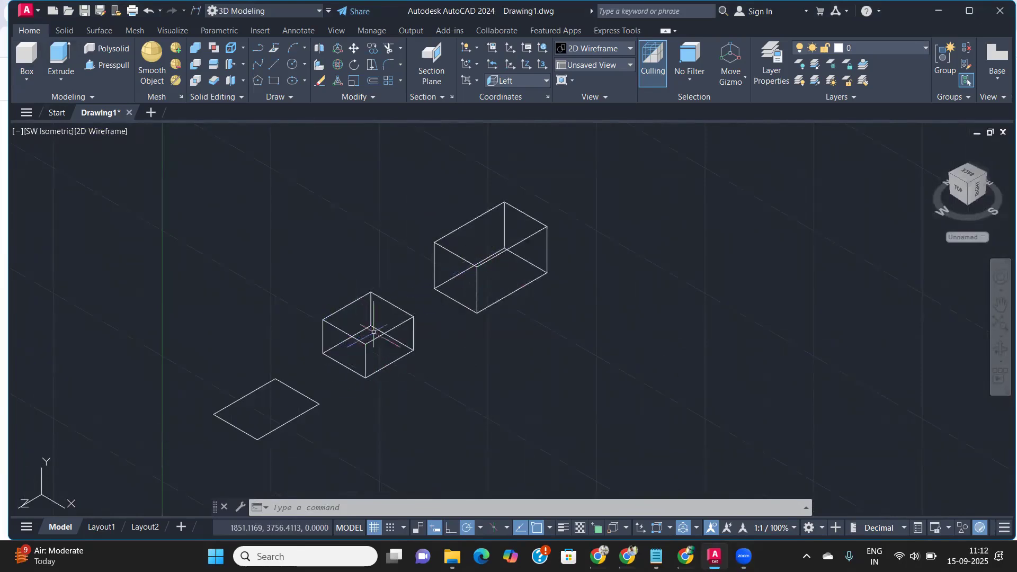
scroll(362, 332, "up", 2)
scroll(364, 326, "down", 2)
scroll(365, 324, "up", 2)
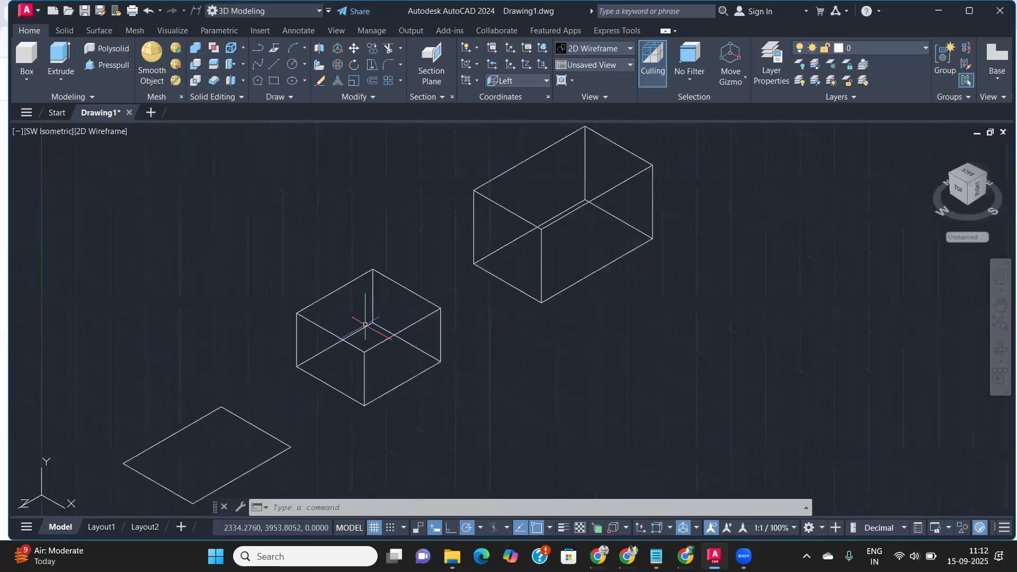
middle_click_drag(365, 324, 465, 282)
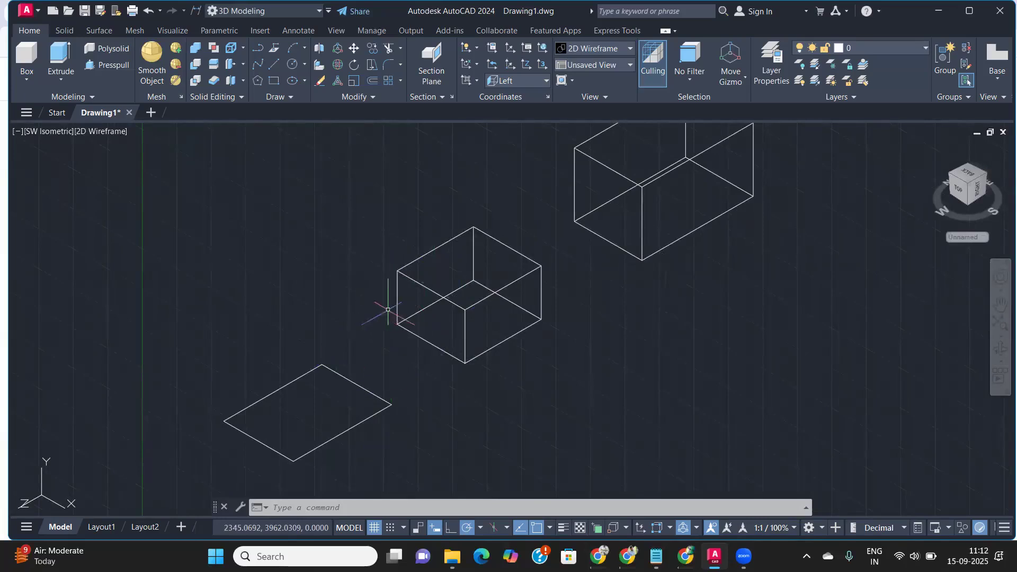
Step: Apply the Conceptual visual style to the viewport and turn off the grid
left_click(113, 136)
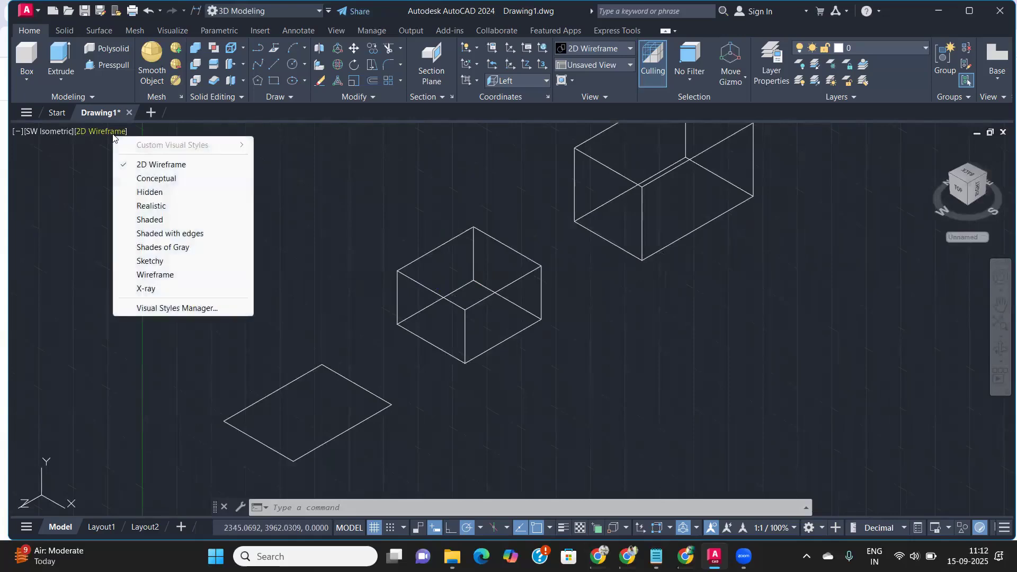
left_click(171, 180)
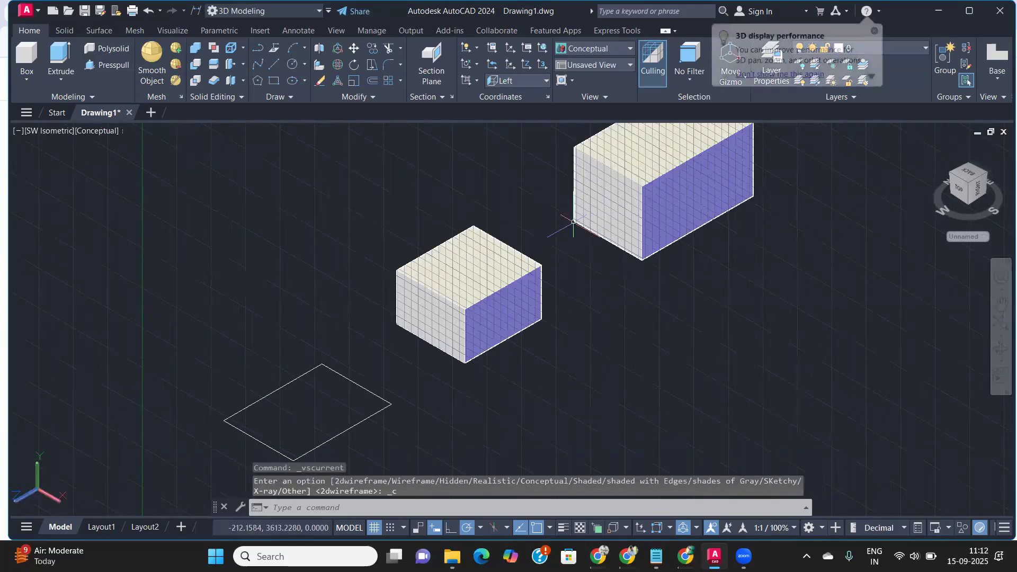
left_click(374, 527)
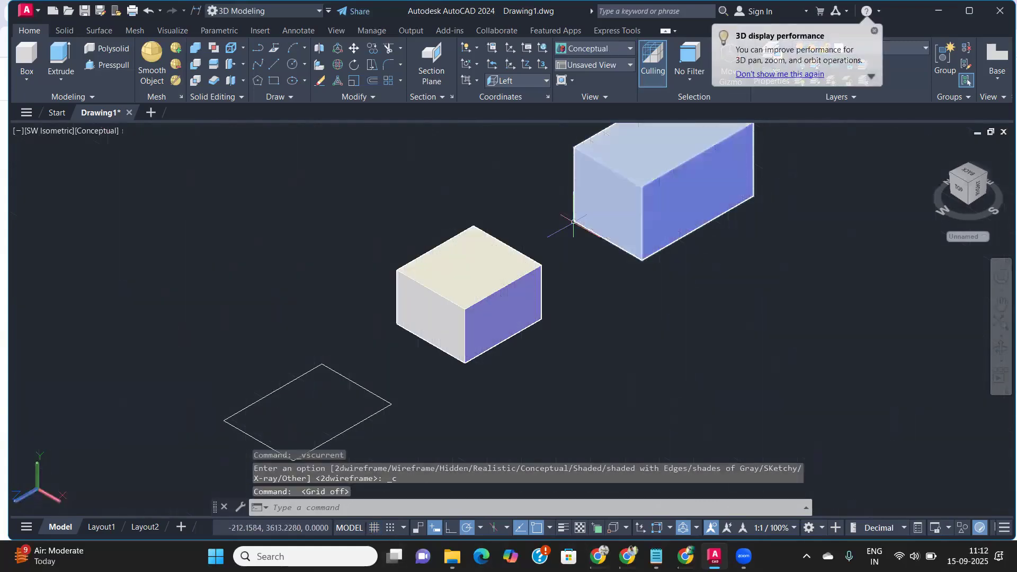
Step: Examine the shaded faces of both boxes in the Conceptual visual style
scroll(514, 326, "up", 2)
scroll(519, 317, "down", 5)
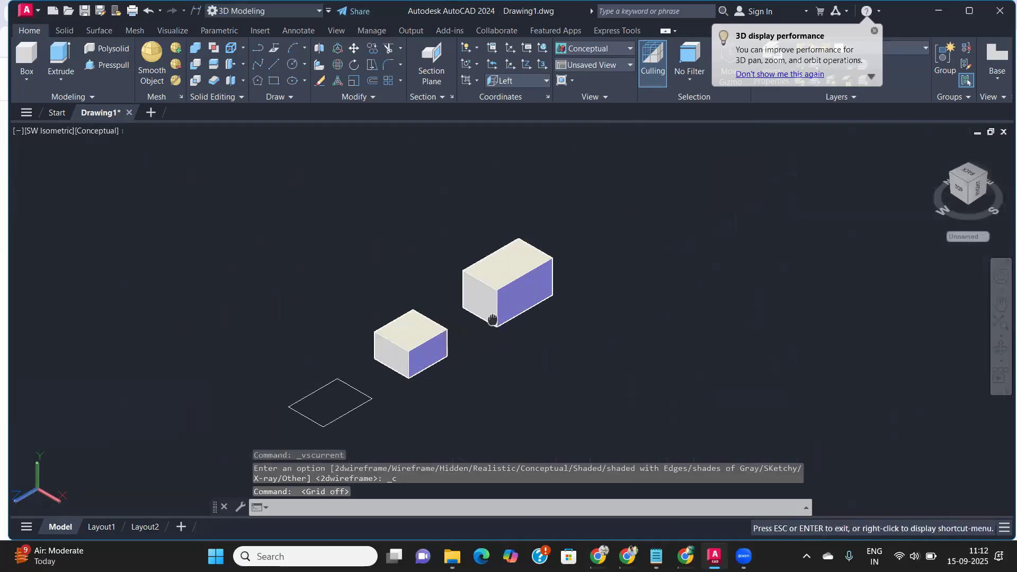
scroll(656, 238, "up", 3)
scroll(506, 264, "up", 2)
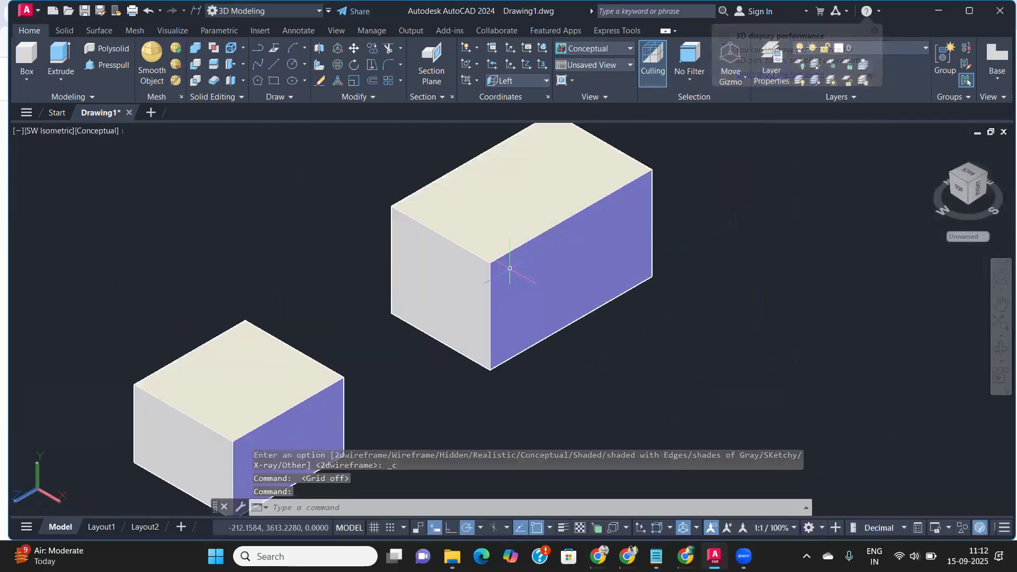
scroll(501, 274, "down", 6)
left_click(441, 307)
scroll(440, 307, "up", 4)
middle_click_drag(411, 328, 354, 322)
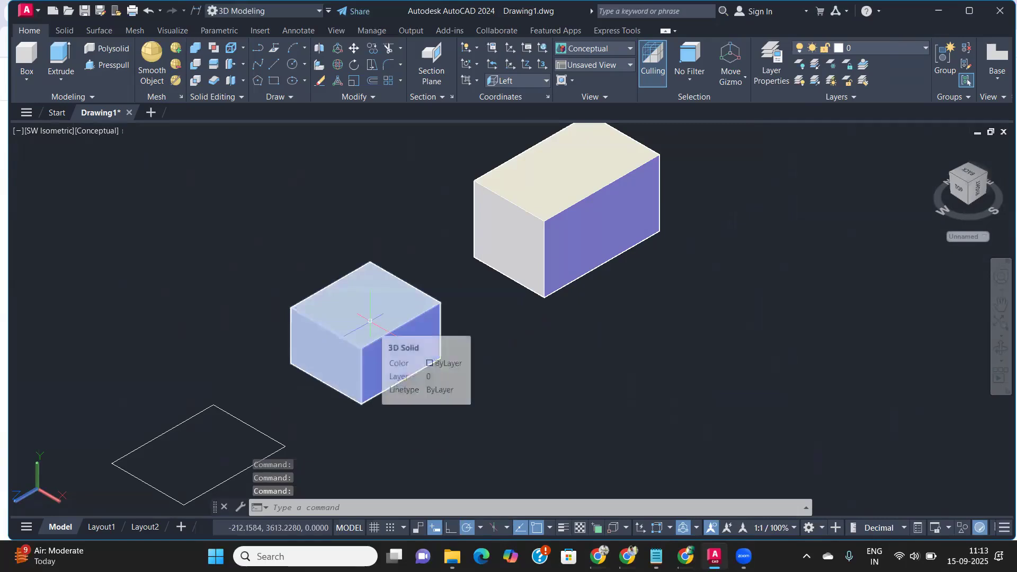
key("Escape")
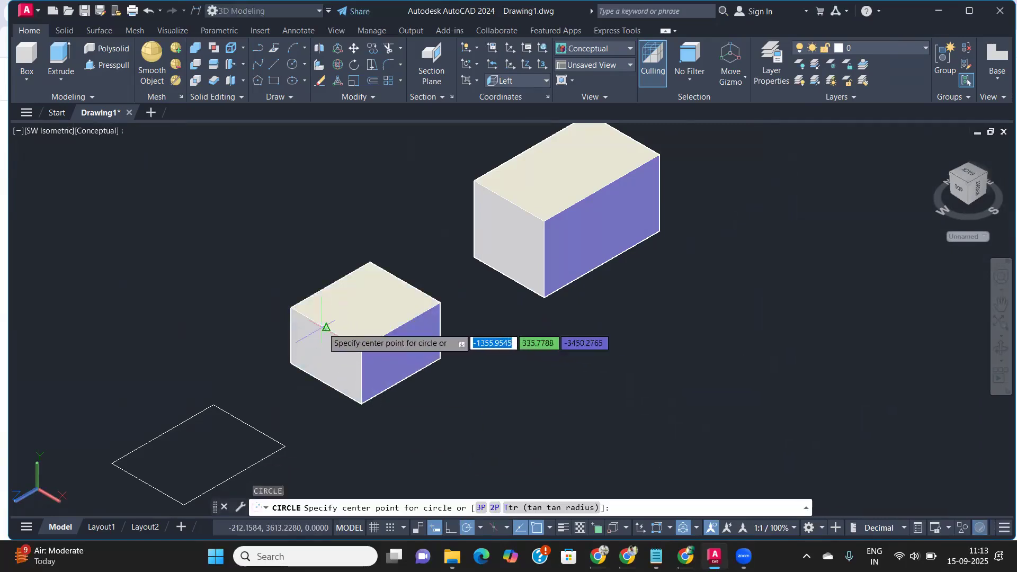
left_click(362, 306)
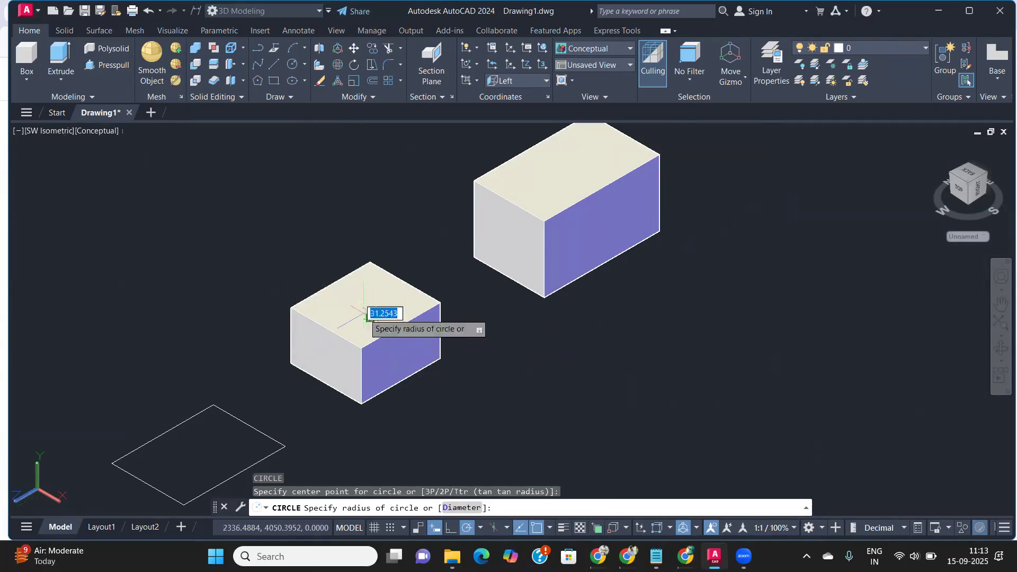
key("Escape")
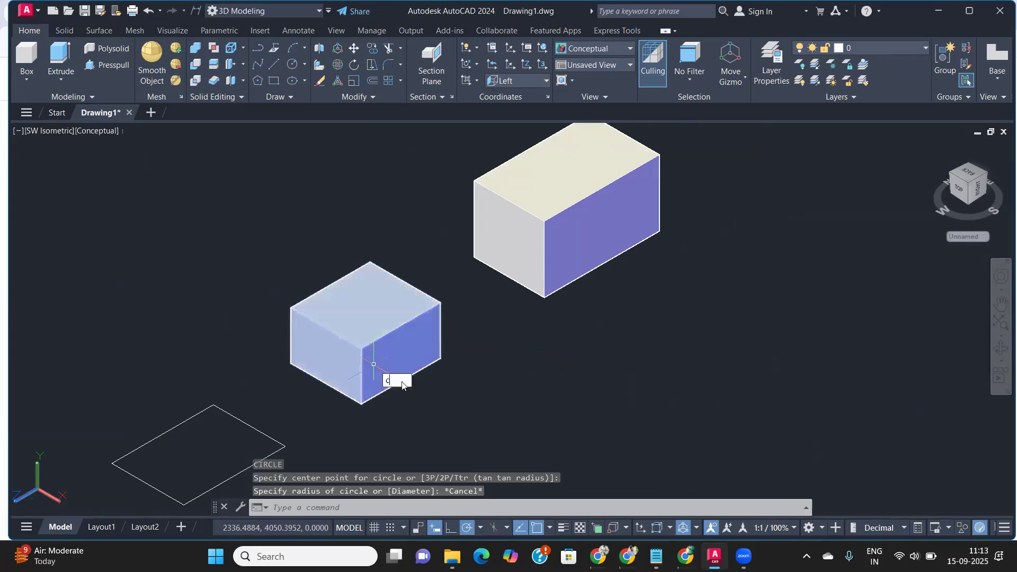
key("space")
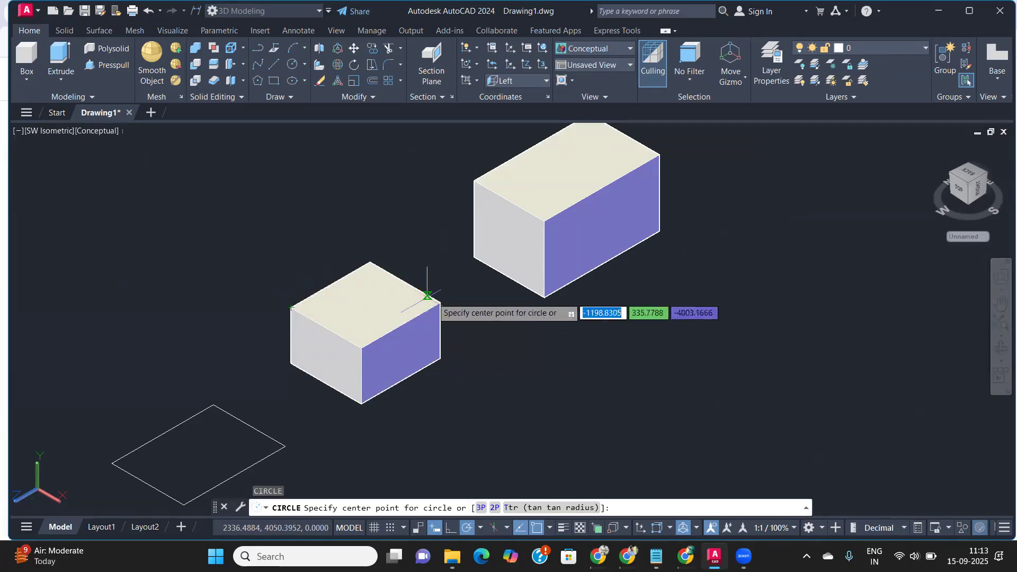
left_click(366, 306)
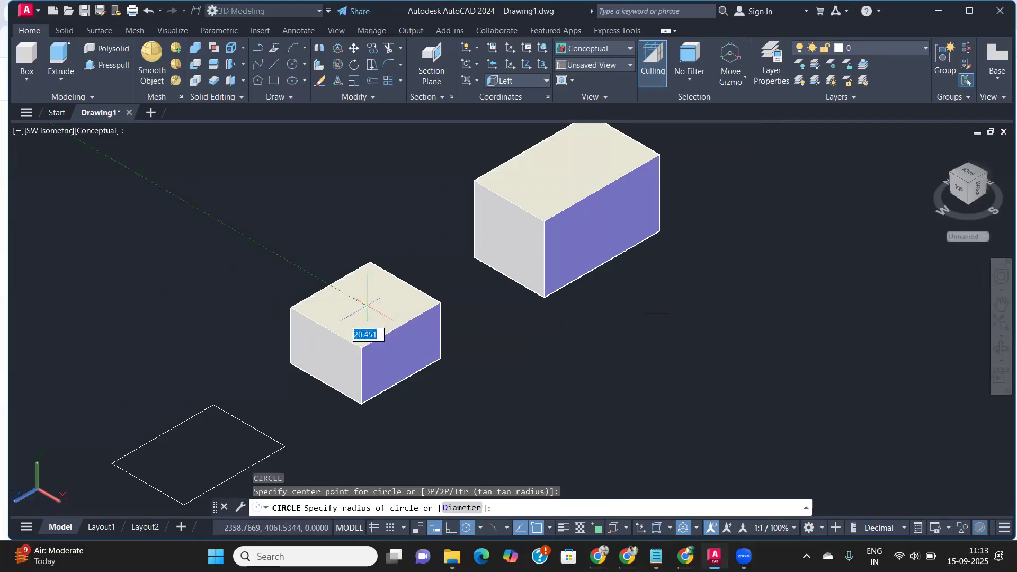
scroll(370, 318, "up", 3)
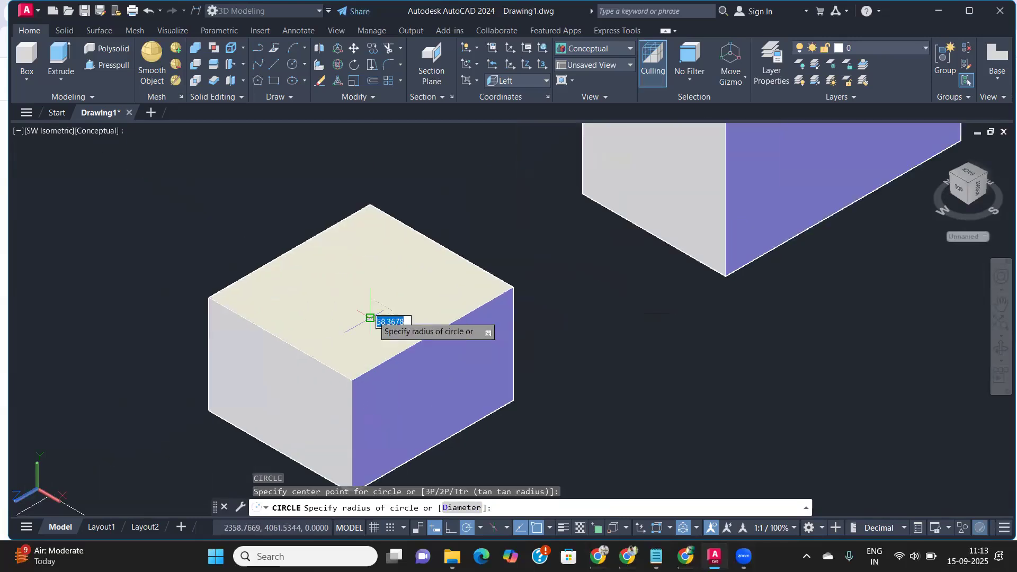
scroll(370, 319, "up", 2)
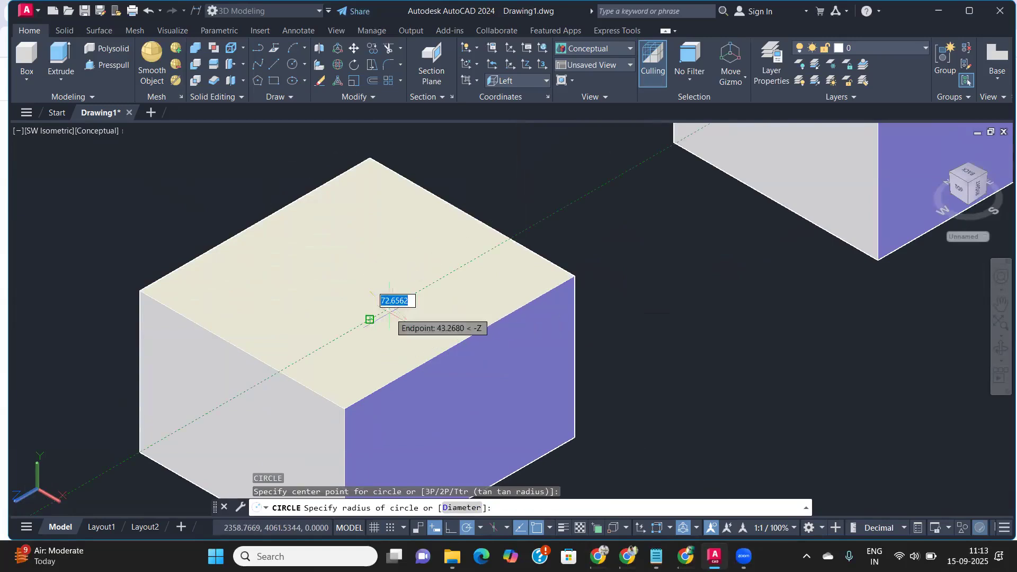
key("Escape")
Step: Draw a circle with a radius of about 33 in the empty space beside the smaller box
middle_click_drag(659, 336, 495, 300)
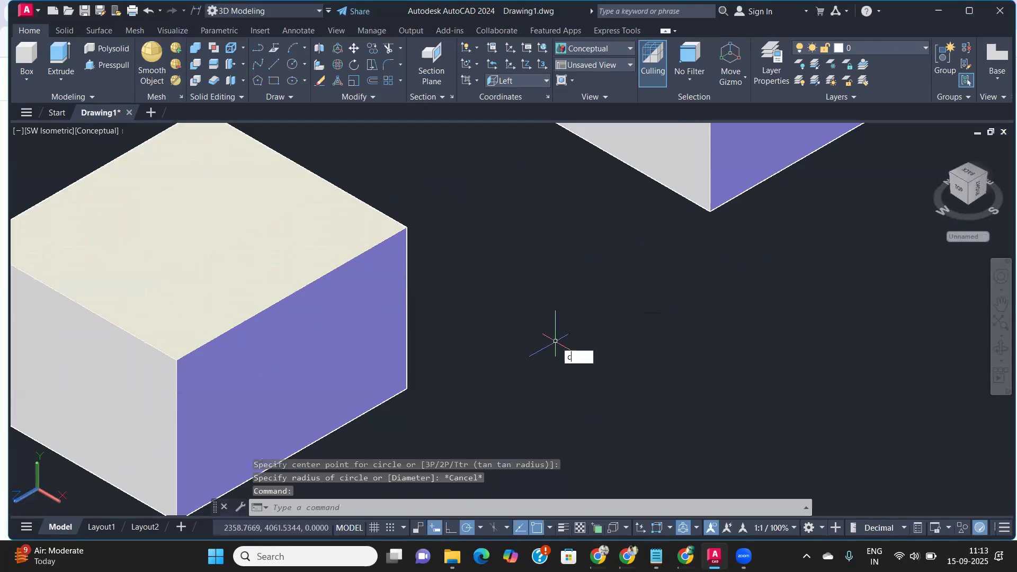
key("Return")
left_click(590, 346)
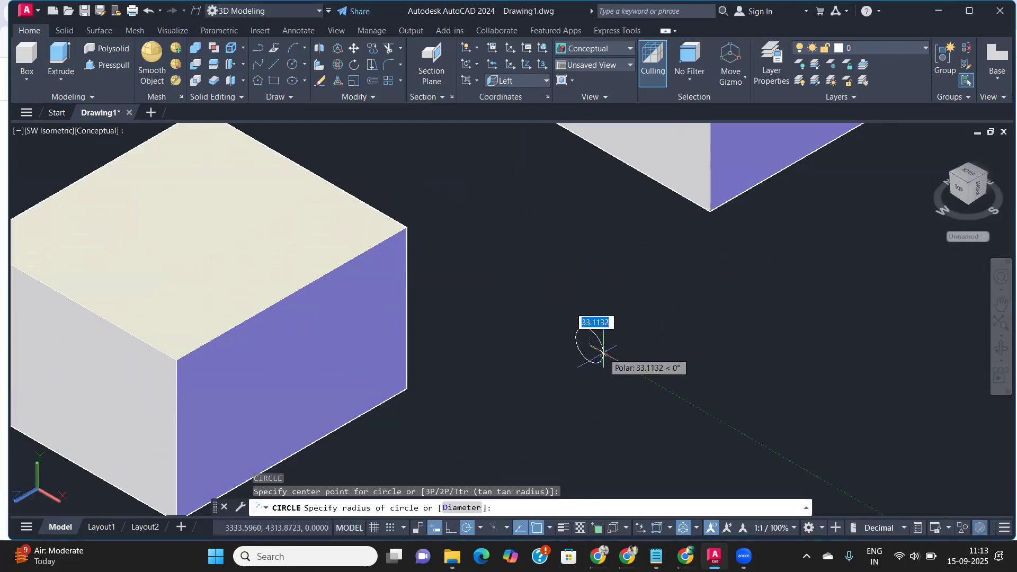
left_click(603, 353)
Step: Try to move the circle by its center onto the light gray side face of the smaller box
left_click(704, 368)
left_click(537, 302)
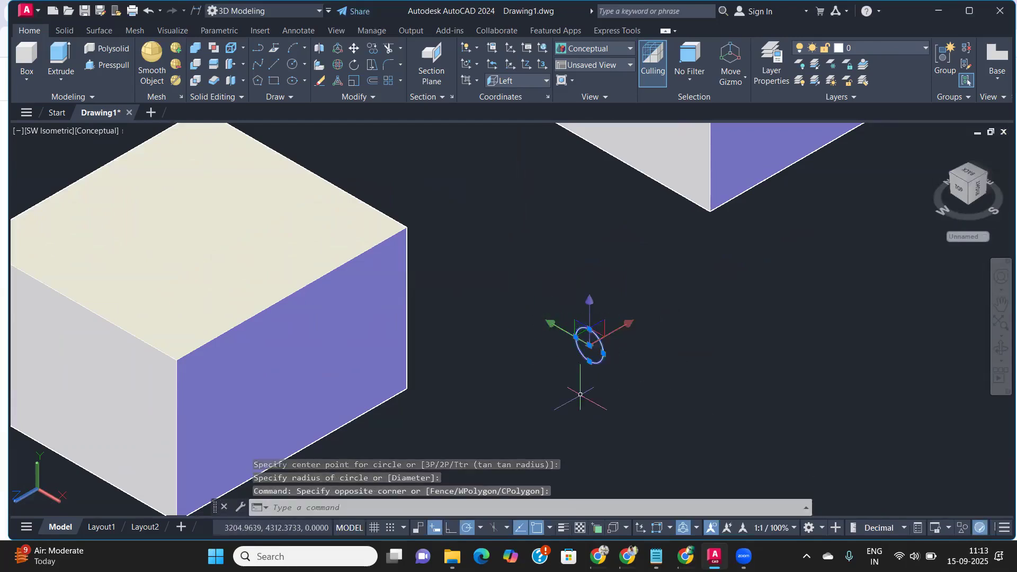
type("m")
key("Return")
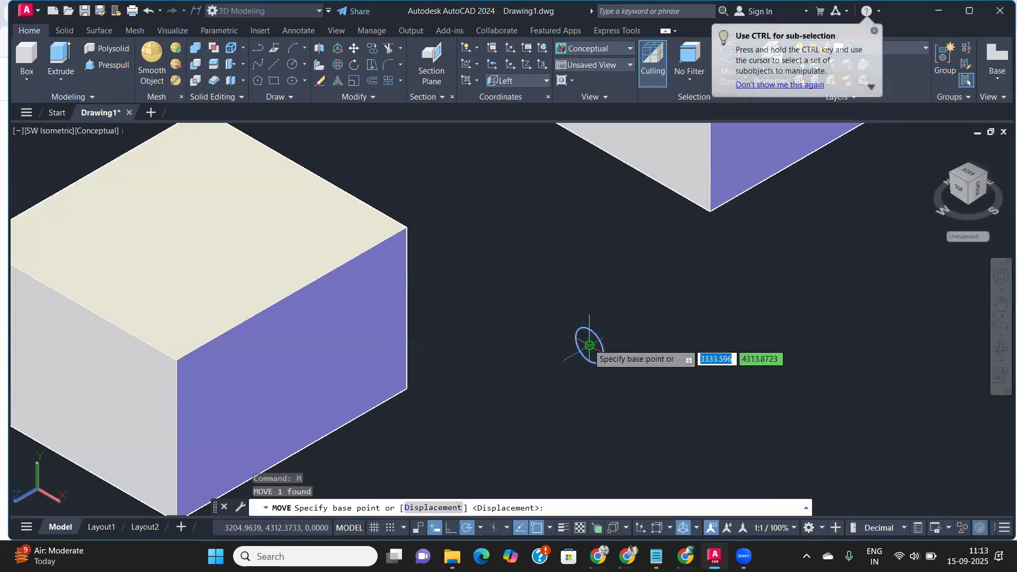
left_click(590, 345)
middle_click_drag(155, 387, 623, 270)
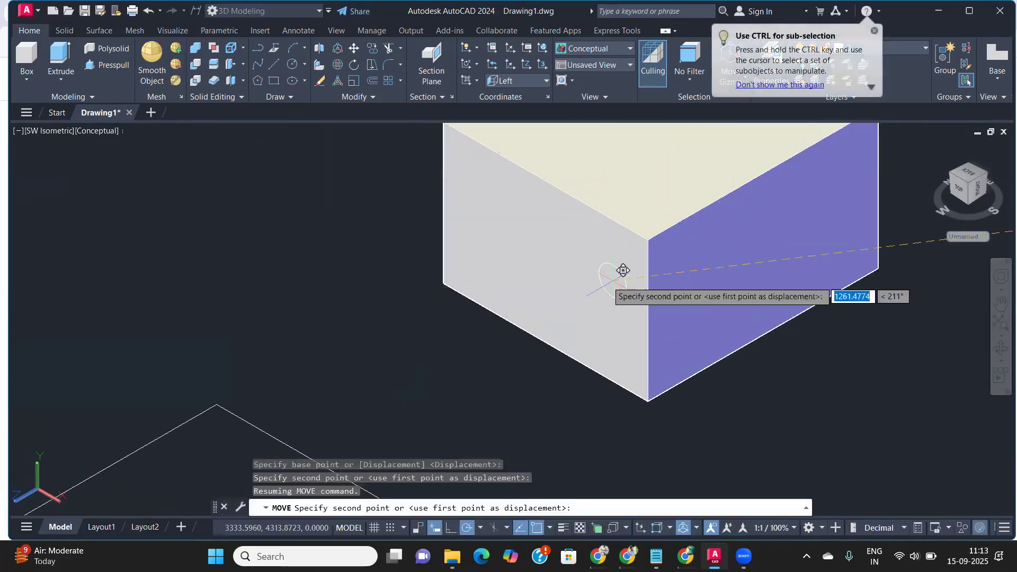
left_click(554, 263)
middle_click_drag(529, 344, 545, 344, "shift")
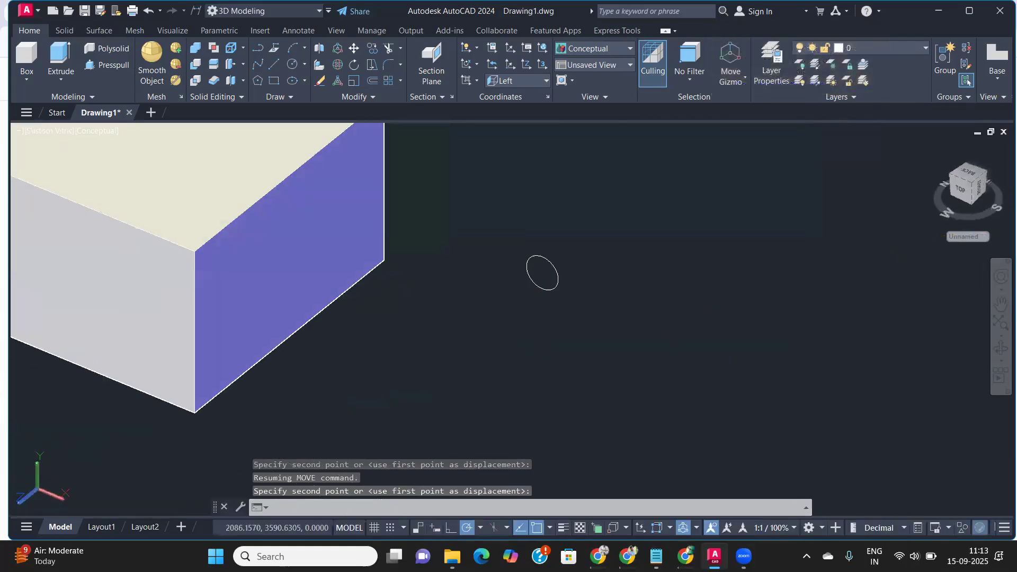
left_click(603, 306)
left_click(479, 219)
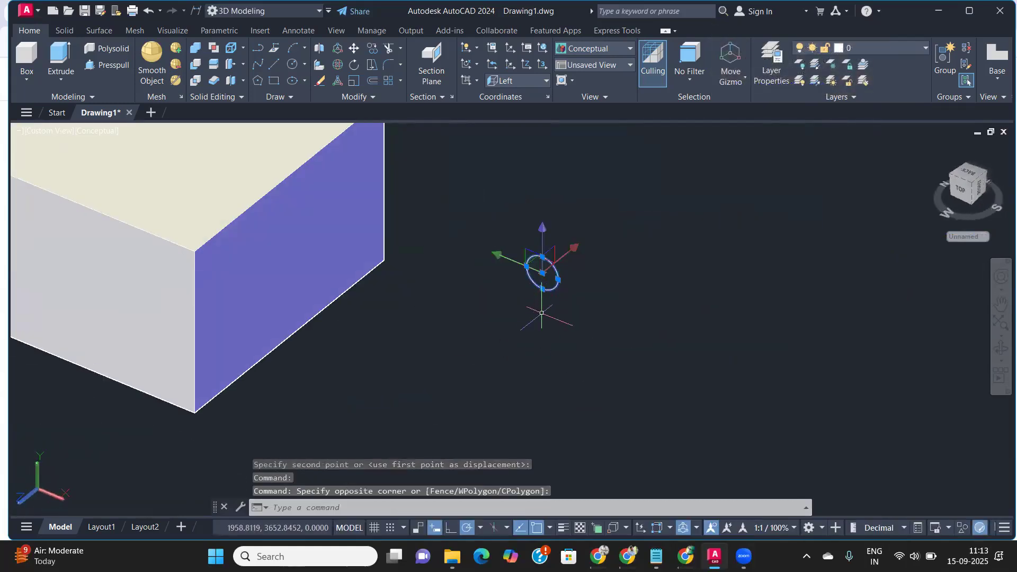
type("m")
key("Return")
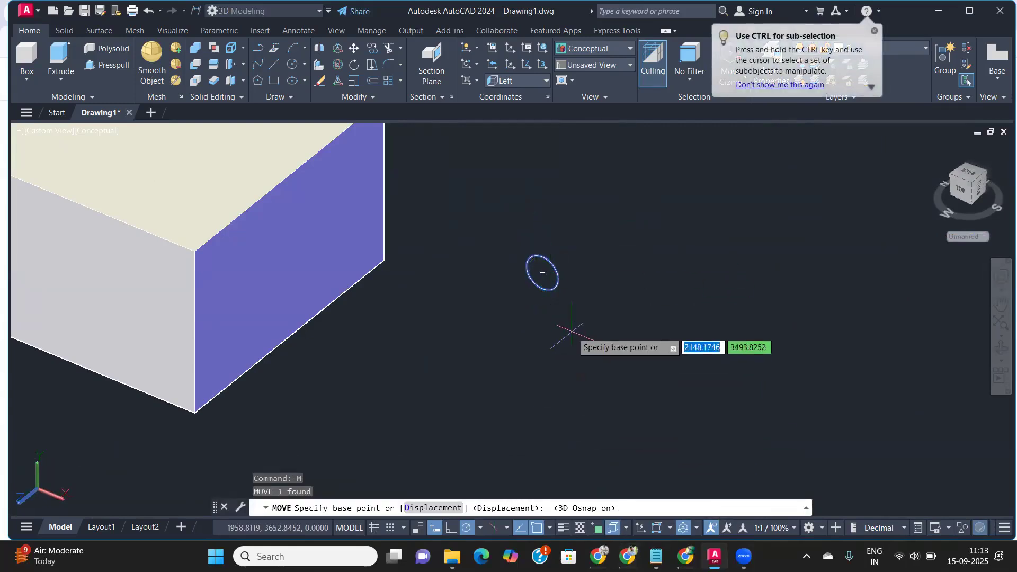
key("Escape")
Step: Erase the circle in the empty space beside the smaller box
left_click(586, 344)
left_click(523, 238)
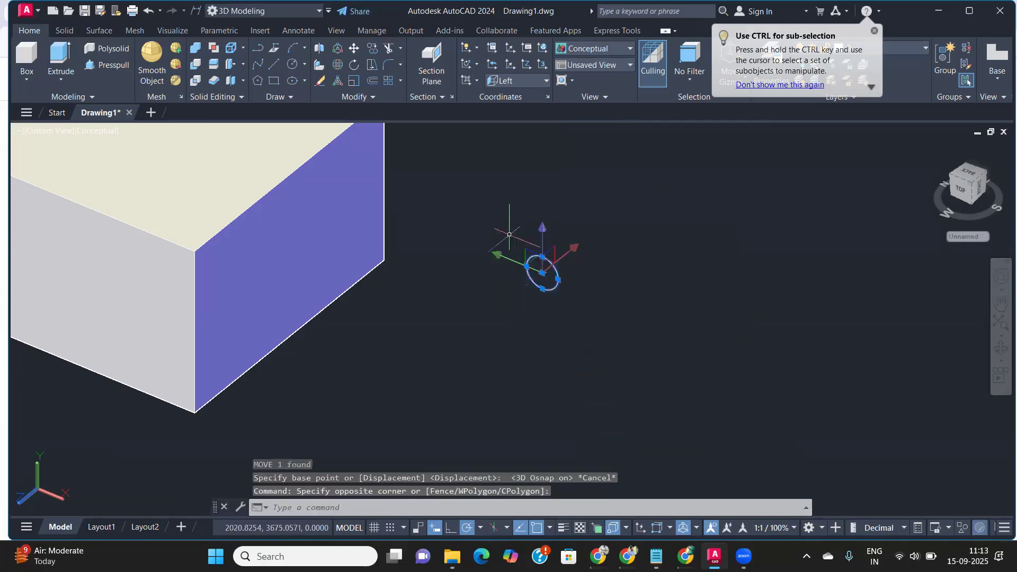
key("Delete")
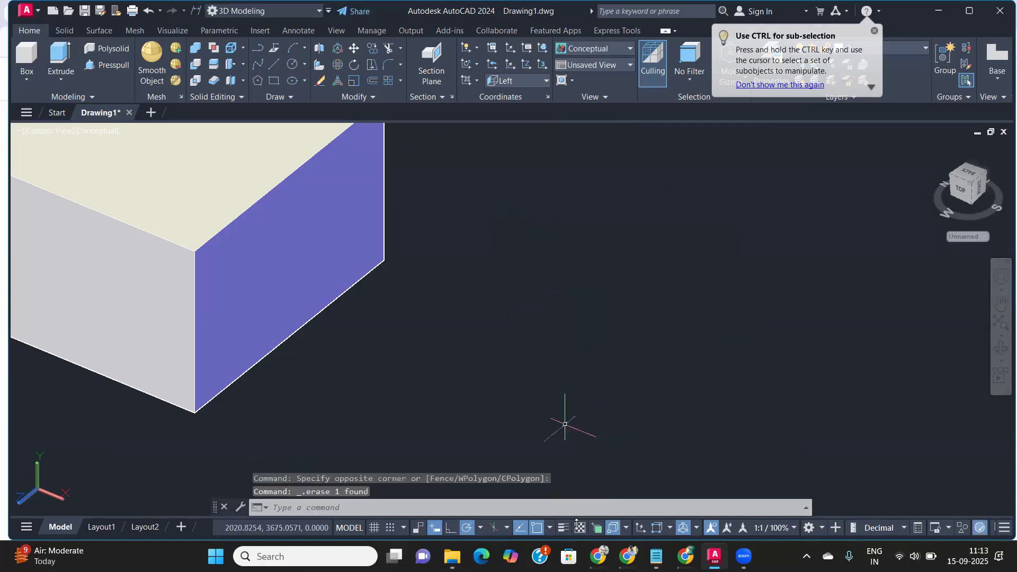
Step: Enable the Knot, Perpendicular and Nearest to face 3D object snap modes
left_click(623, 529)
left_click(639, 460)
left_click(649, 476)
left_click(651, 491)
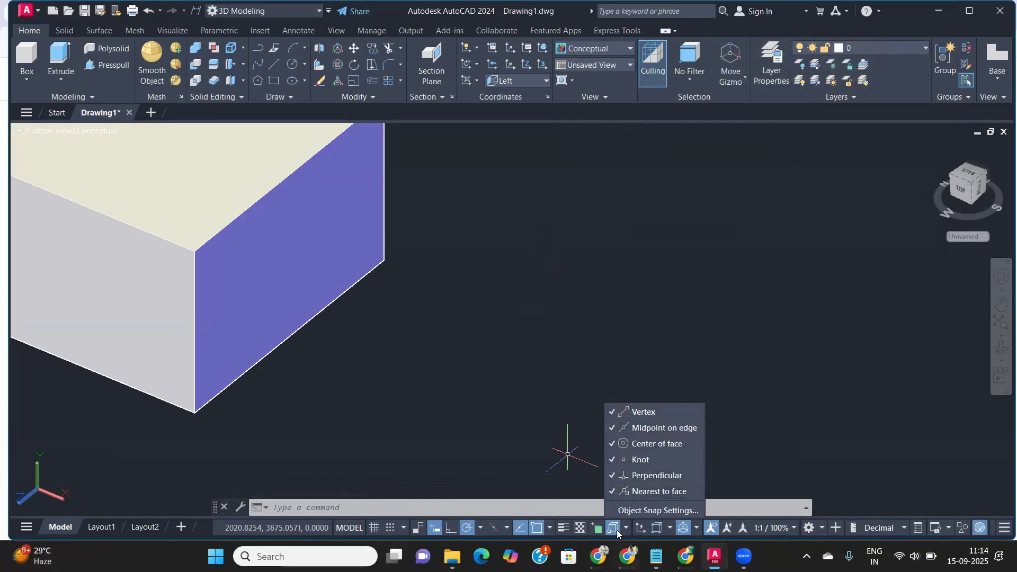
left_click(557, 432)
Step: Try to draw a circle on the top face of the smaller box with the subobject selection filter set to Face
middle_click_drag(386, 426, 568, 507)
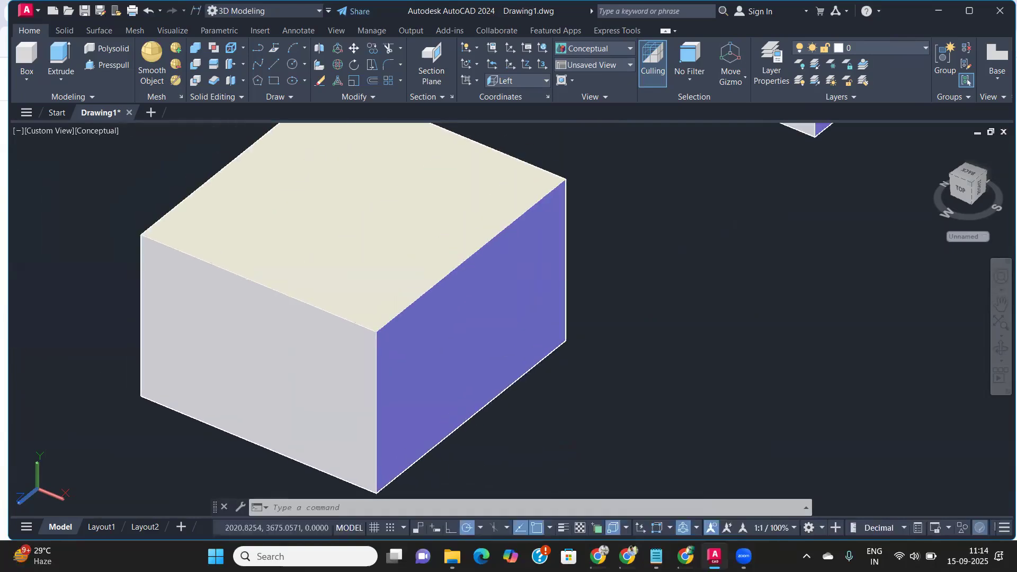
left_click(383, 221)
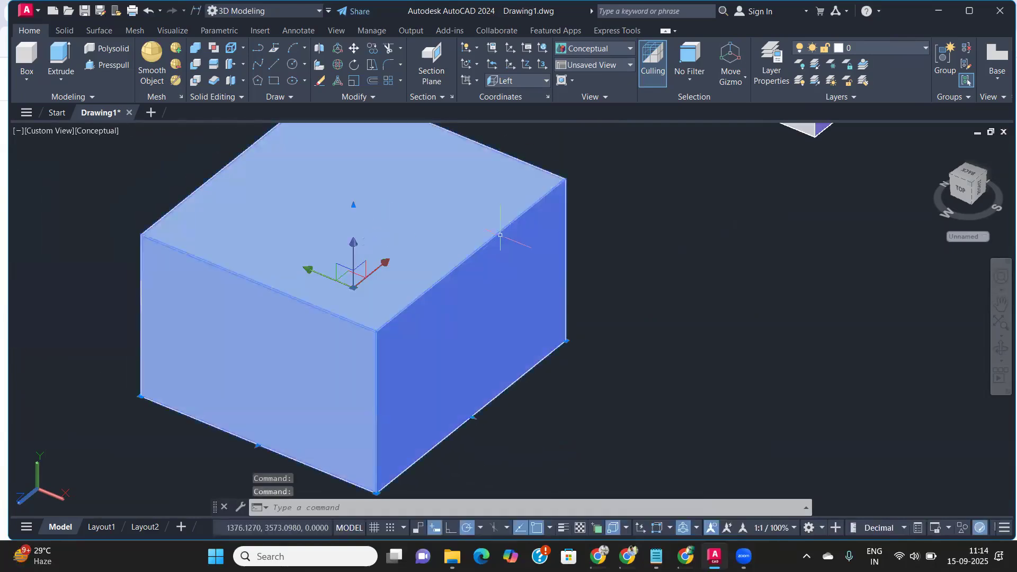
key("Escape")
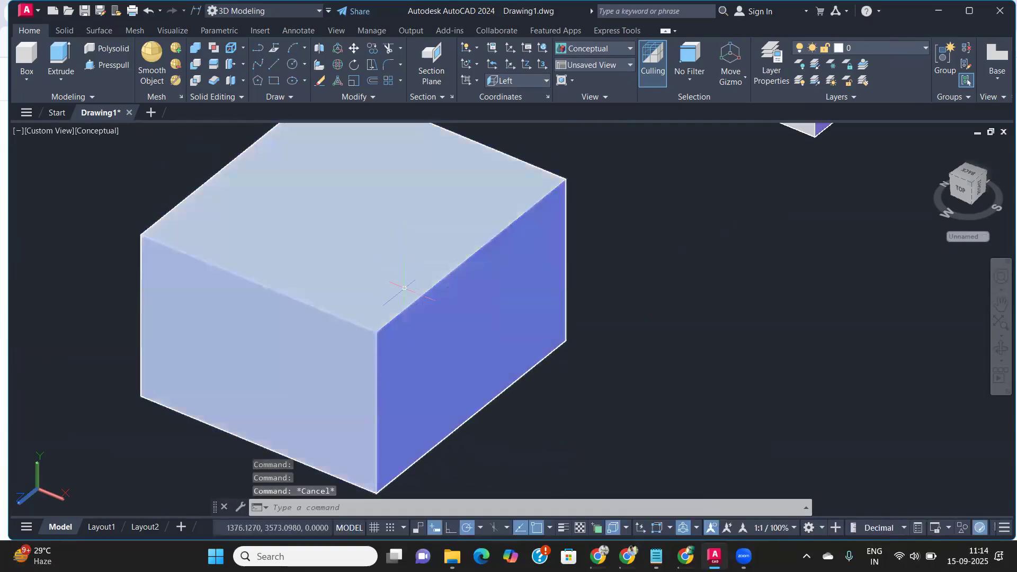
type("c")
key("Return")
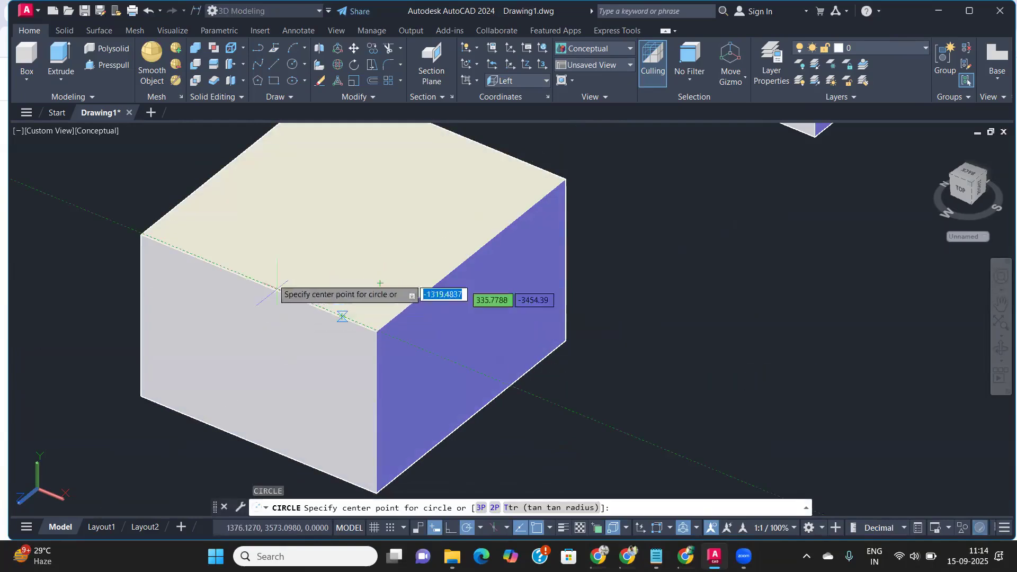
left_click(663, 528)
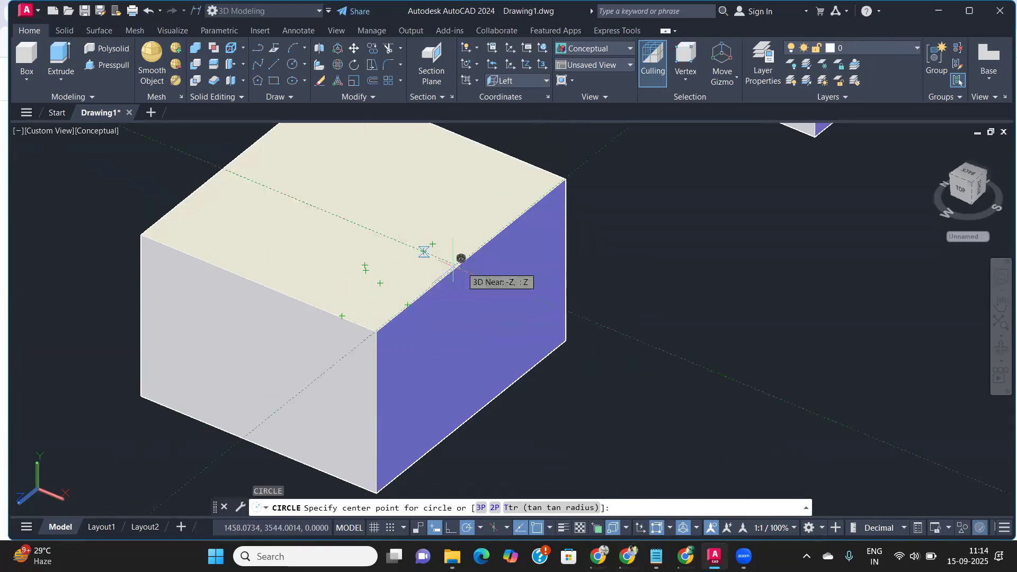
left_click(669, 532)
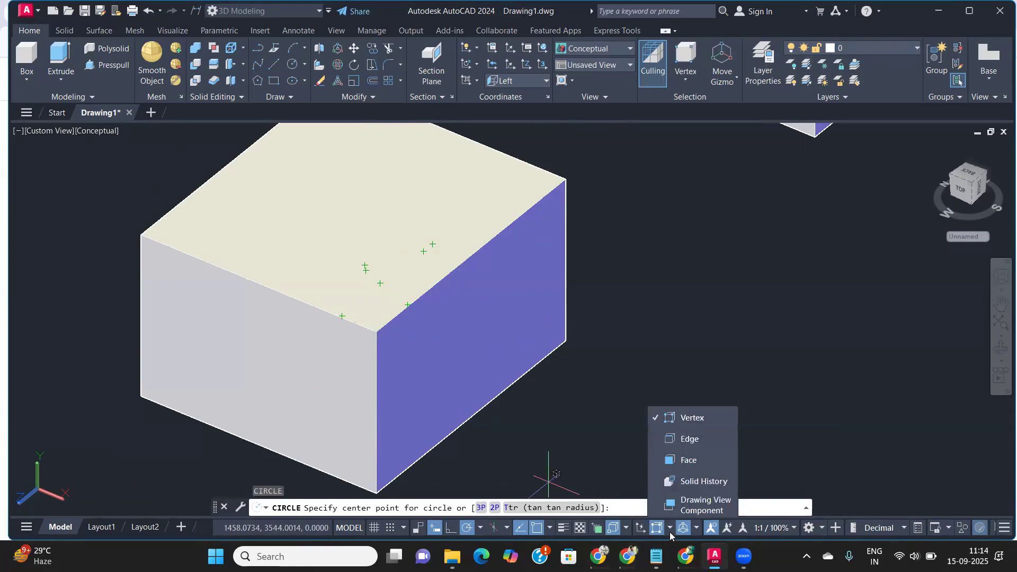
left_click(689, 460)
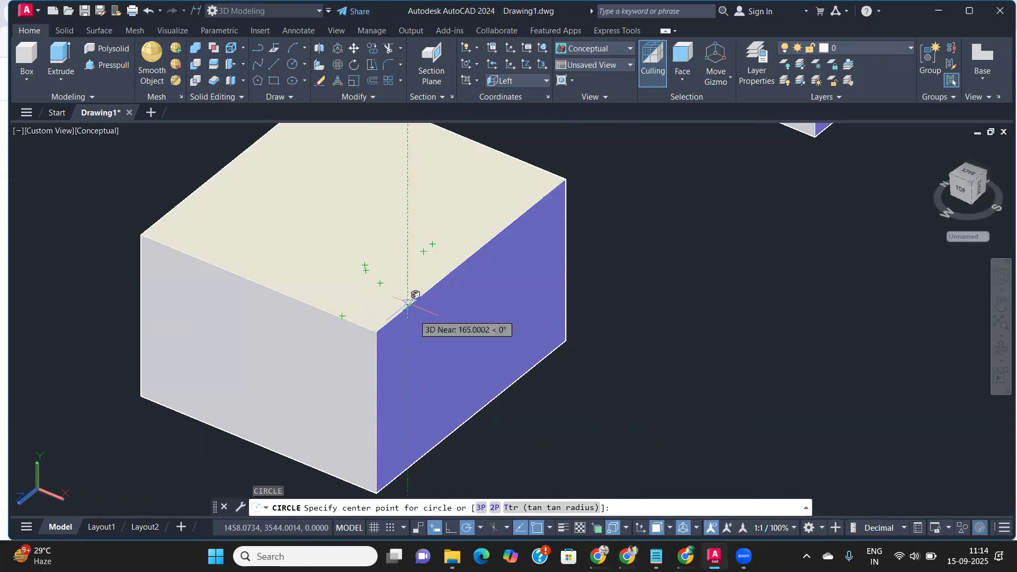
left_click(300, 244)
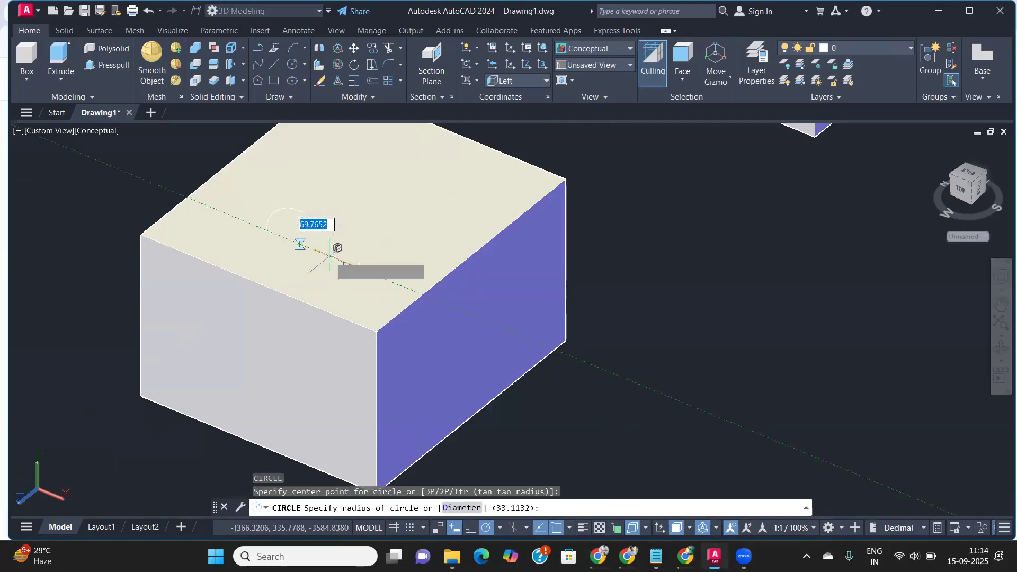
left_click(334, 271)
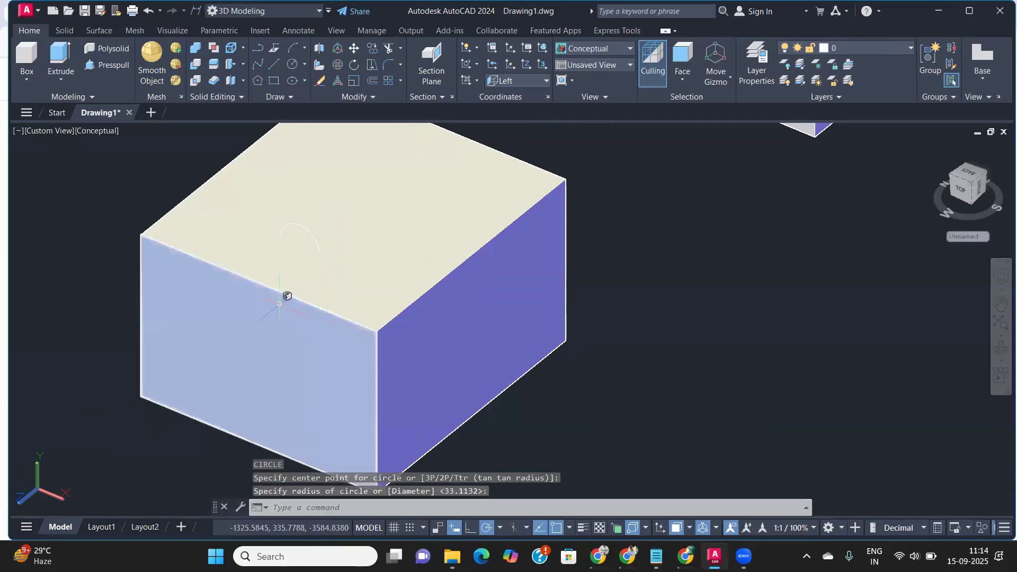
key("Escape")
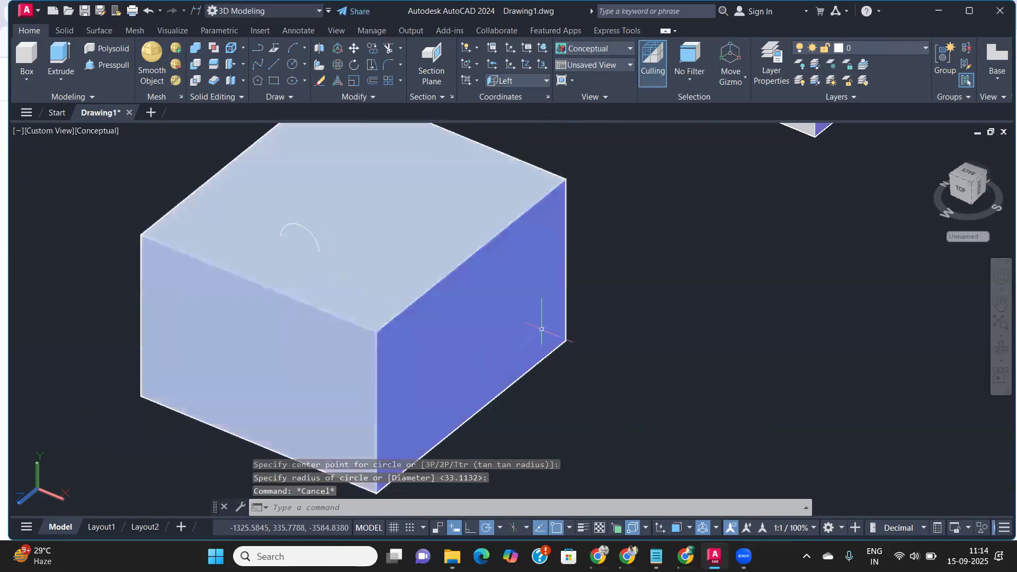
Step: Undo the circle drawn on the top face of the smaller box
middle_click_drag(530, 353, 589, 381)
scroll(591, 378, "down", 2)
key("ctrl+z")
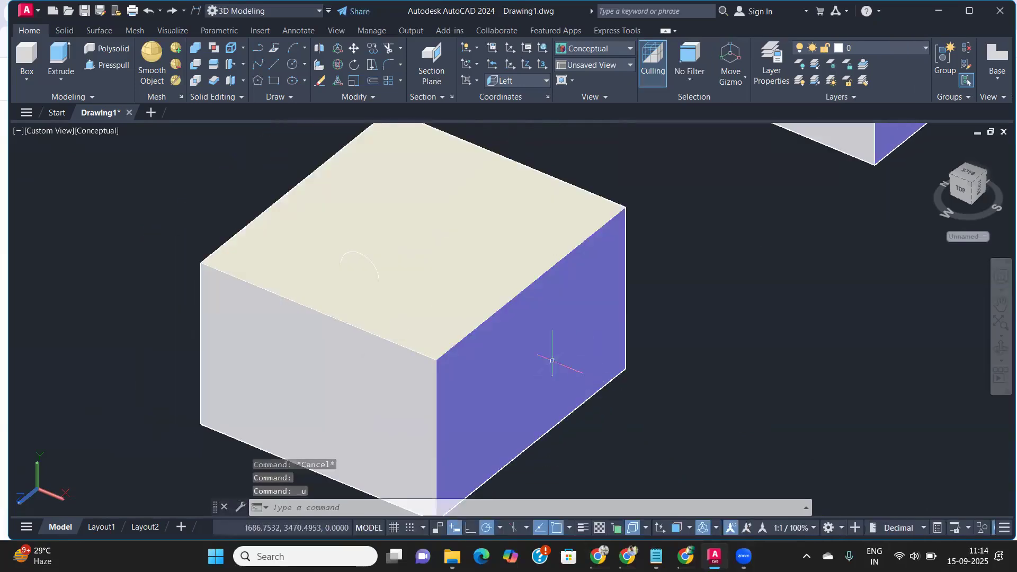
key("ctrl+z")
key("ctrl+z")
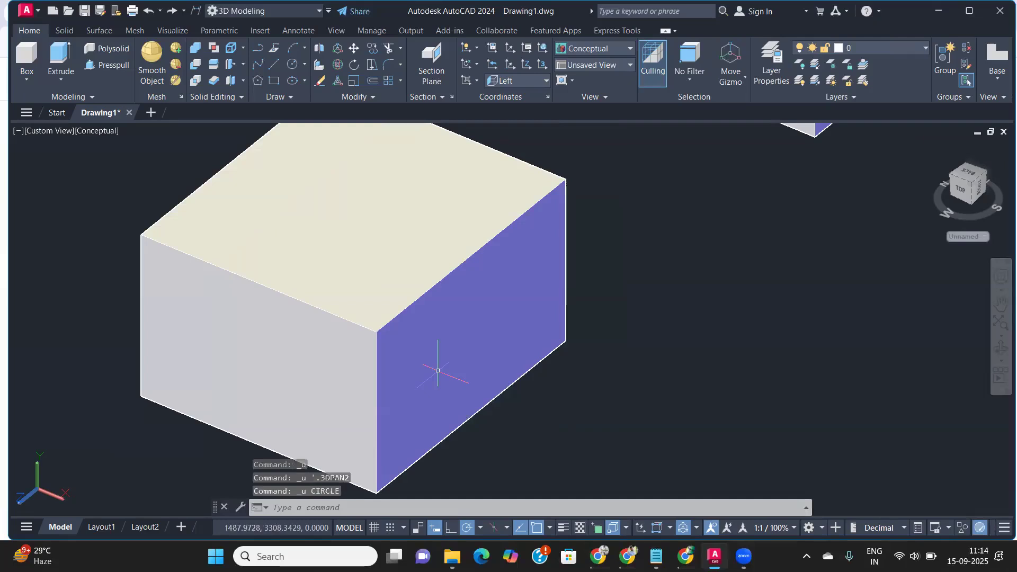
Step: Set the subobject selection filter to Face and draw a circle on the light gray side face of the smaller box
middle_click_drag(401, 384, 477, 364)
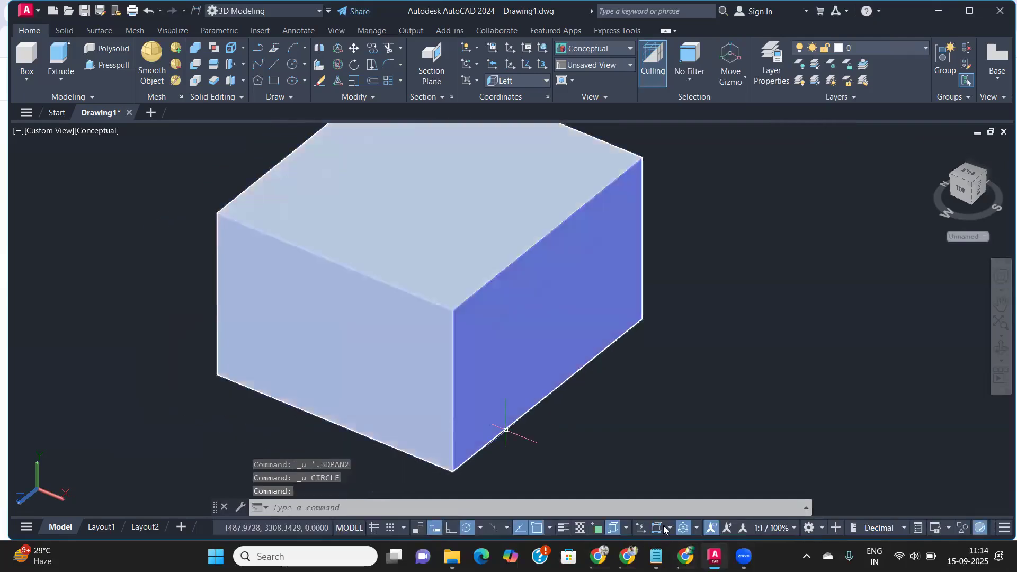
left_click(669, 527)
left_click(679, 460)
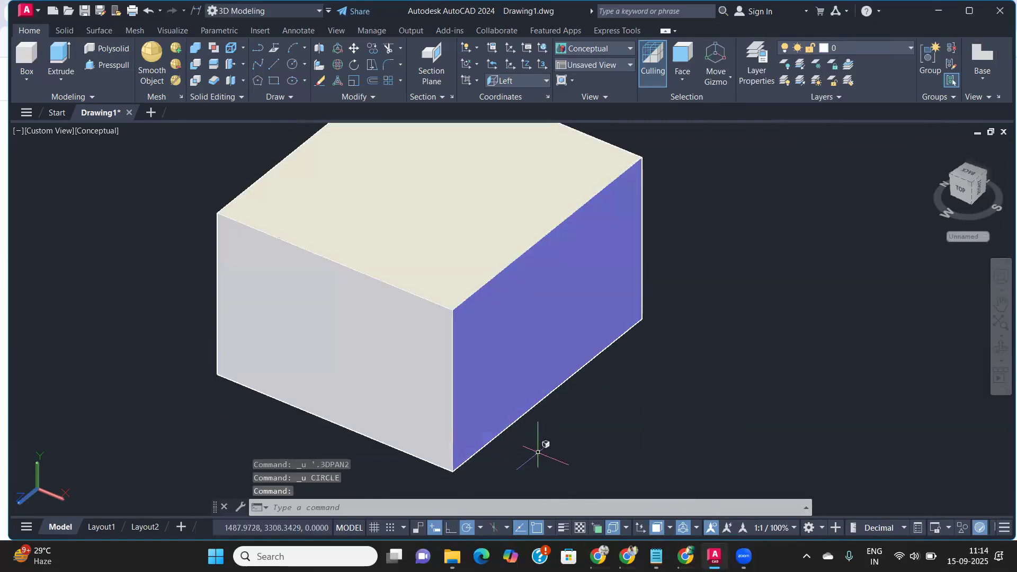
type("c")
key("Return")
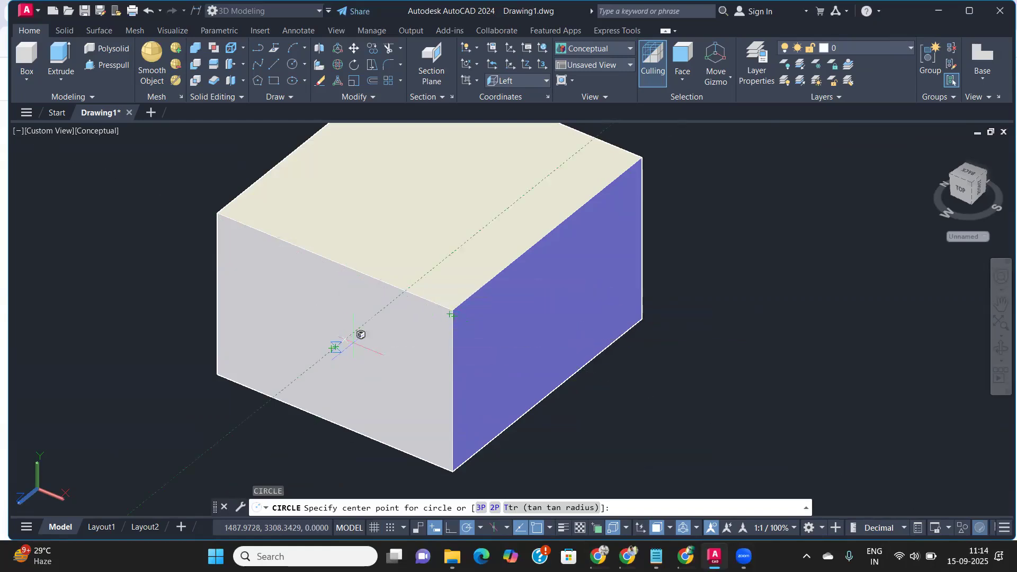
left_click(334, 347)
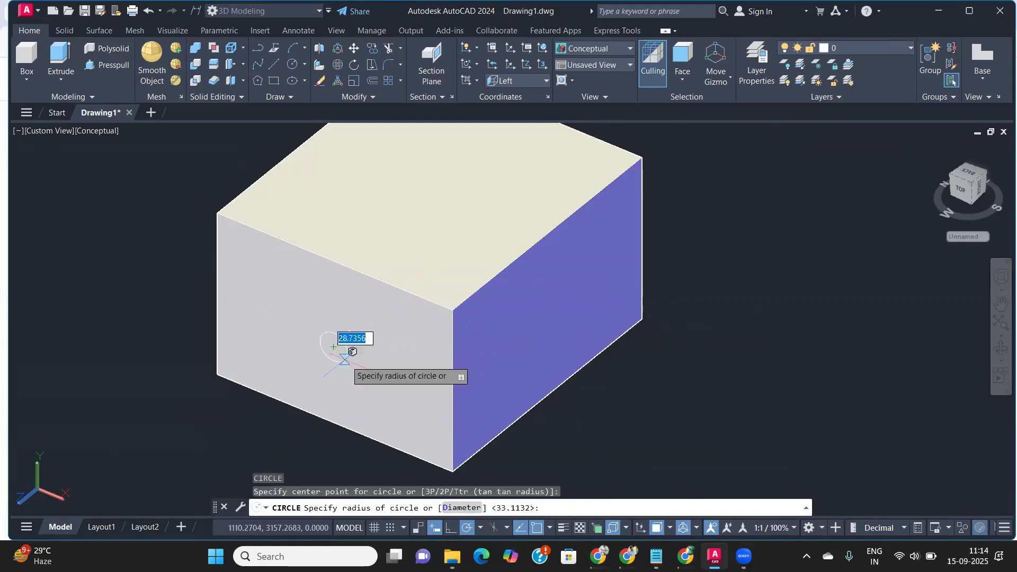
left_click(357, 379)
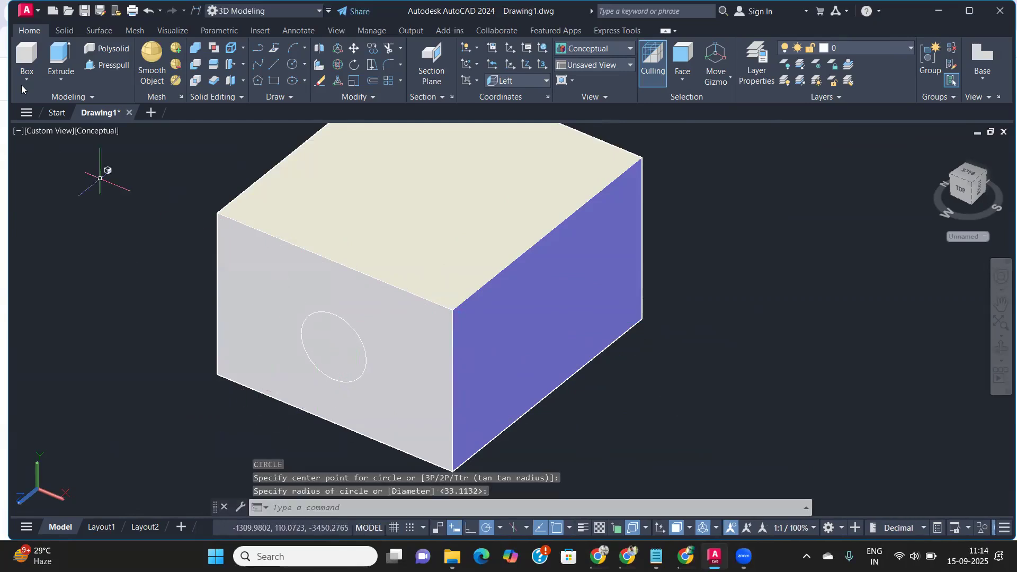
Step: Presspull the circle's area through the smaller box to cut a round through-hole
left_click(106, 65)
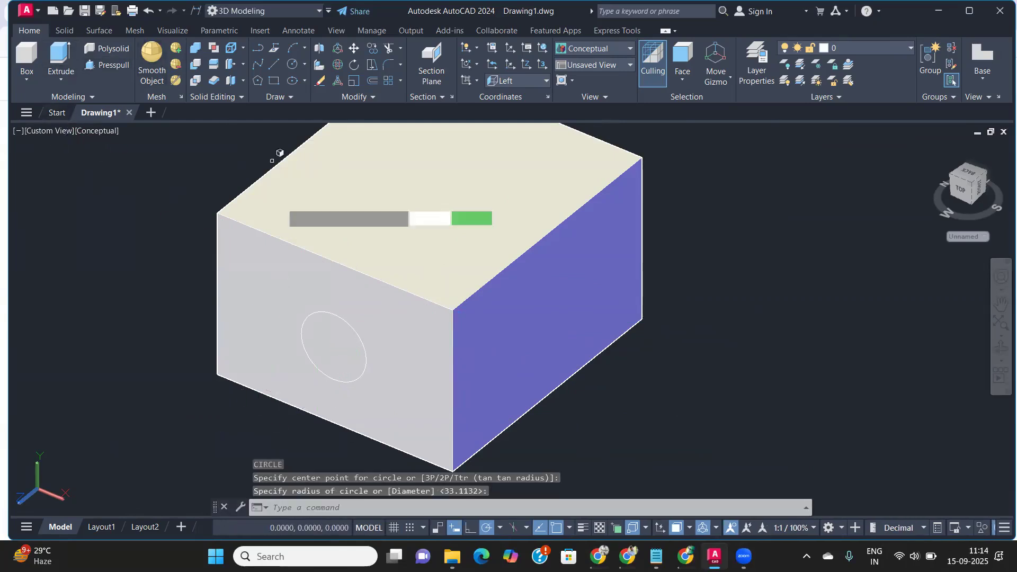
left_click(342, 345)
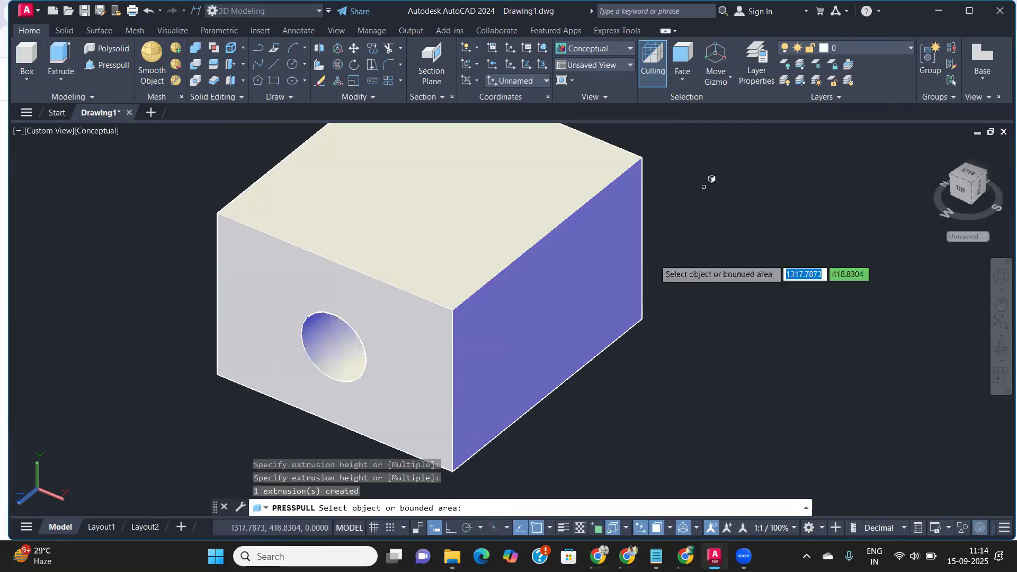
key("Return")
middle_click_drag(457, 367, 428, 332, "shift")
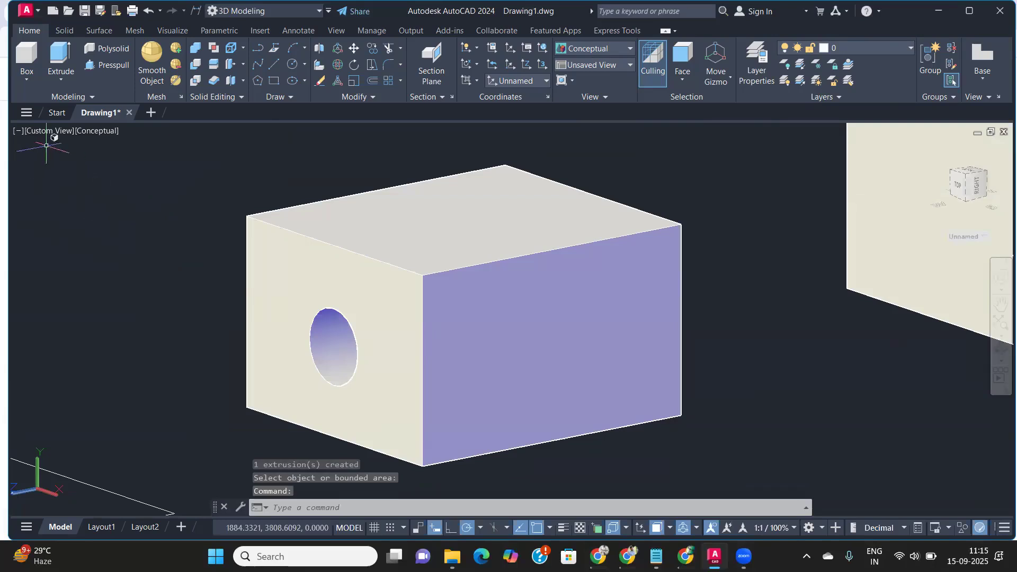
Step: Switch the viewport to the 2D Wireframe visual style and examine the hole's edges inside the smaller box
left_click(98, 134)
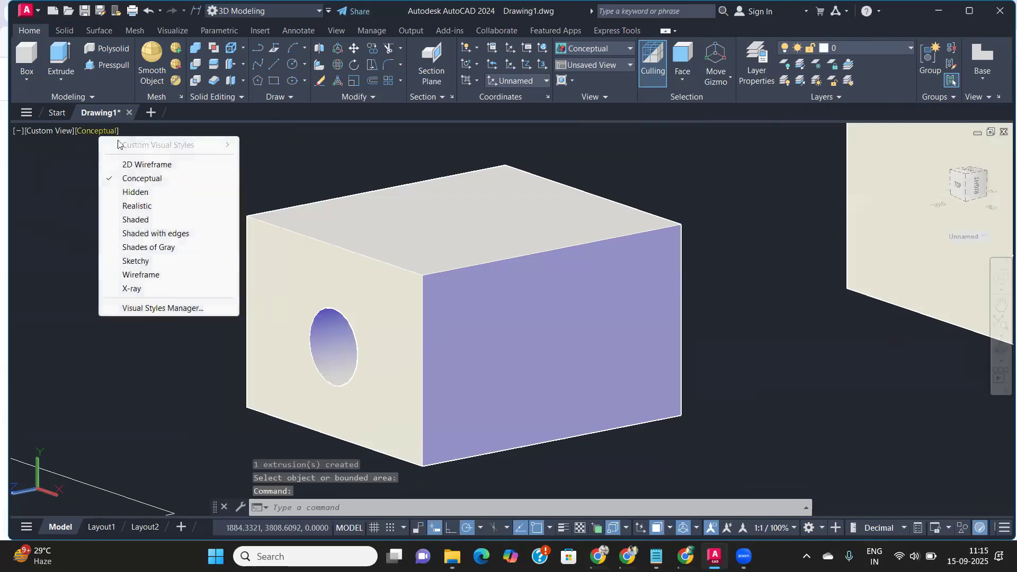
left_click(146, 163)
scroll(423, 337, "up", 2)
scroll(427, 339, "down", 6)
middle_click_drag(427, 339, 328, 360)
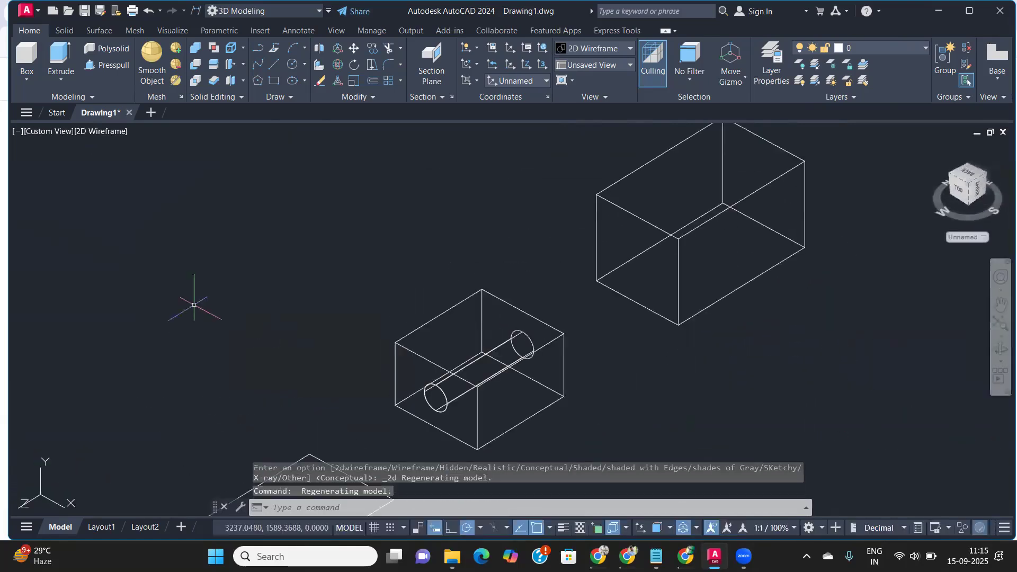
Step: Return the viewport to the Conceptual visual style and inspect the hole in the smaller box up close
left_click(107, 130)
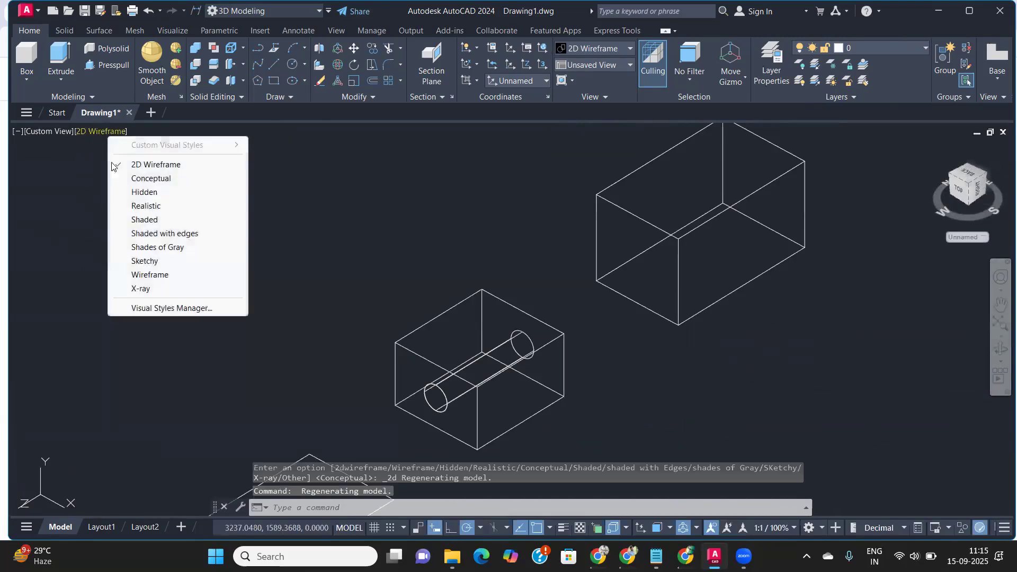
left_click(138, 179)
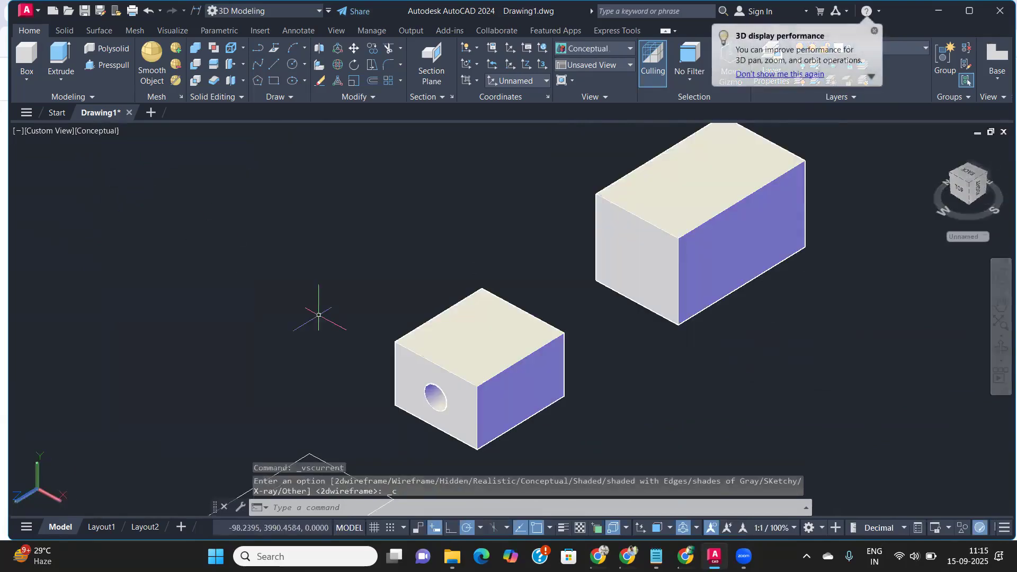
scroll(484, 413, "up", 5)
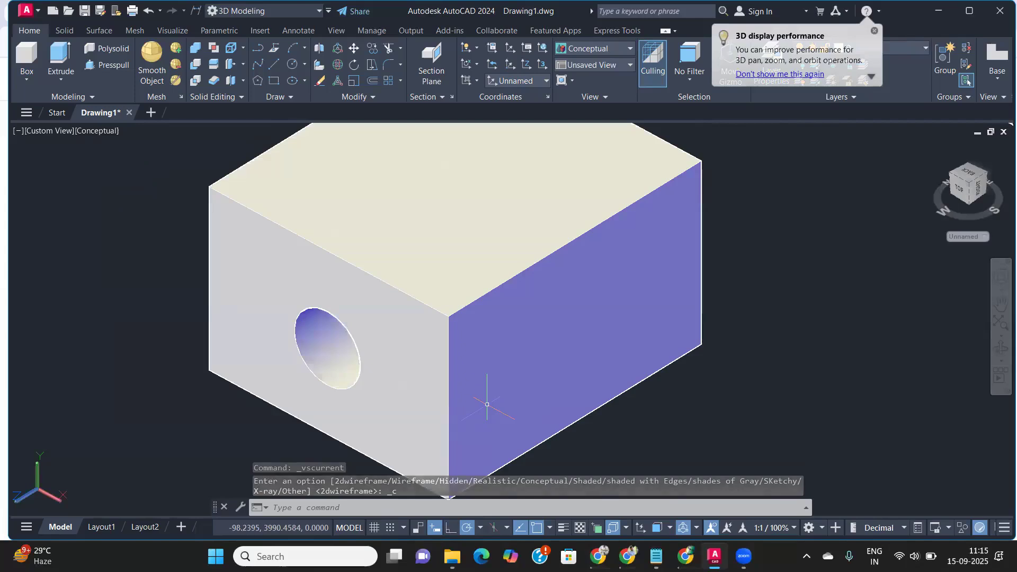
scroll(487, 404, "up", 3)
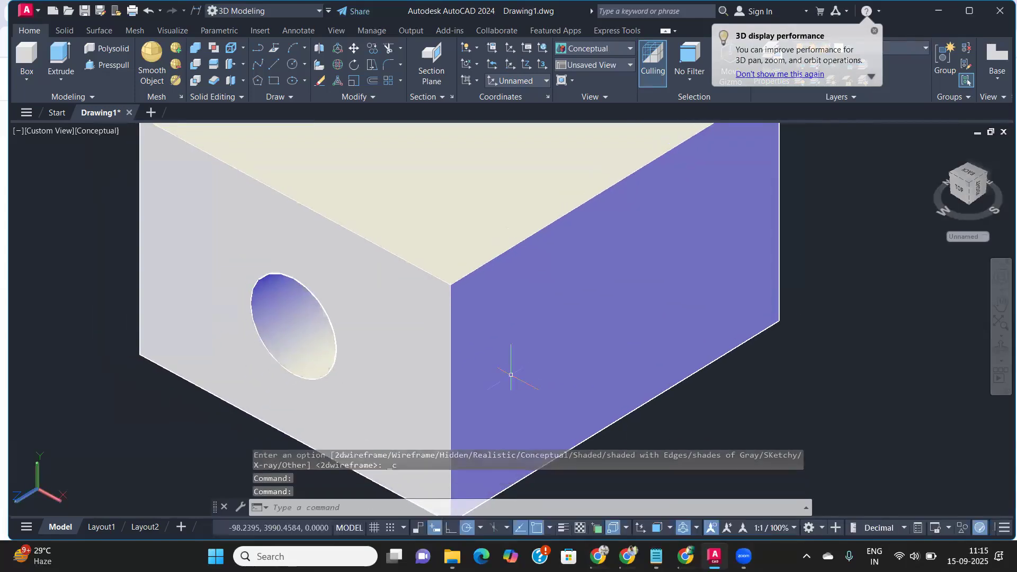
scroll(511, 374, "down", 5)
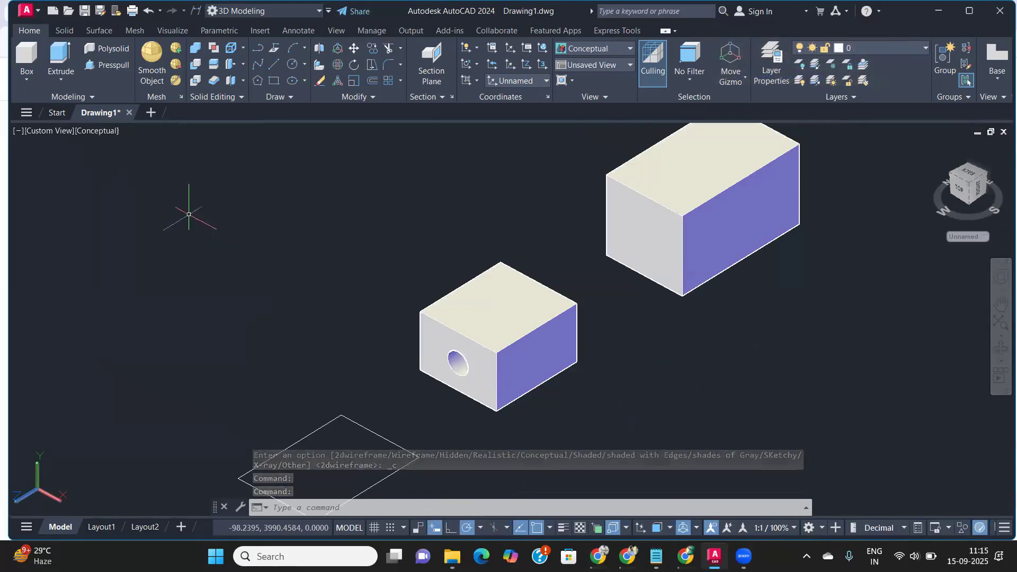
Step: Apply the Hidden visual style to the viewport and view the smaller box with its hole
left_click(96, 130)
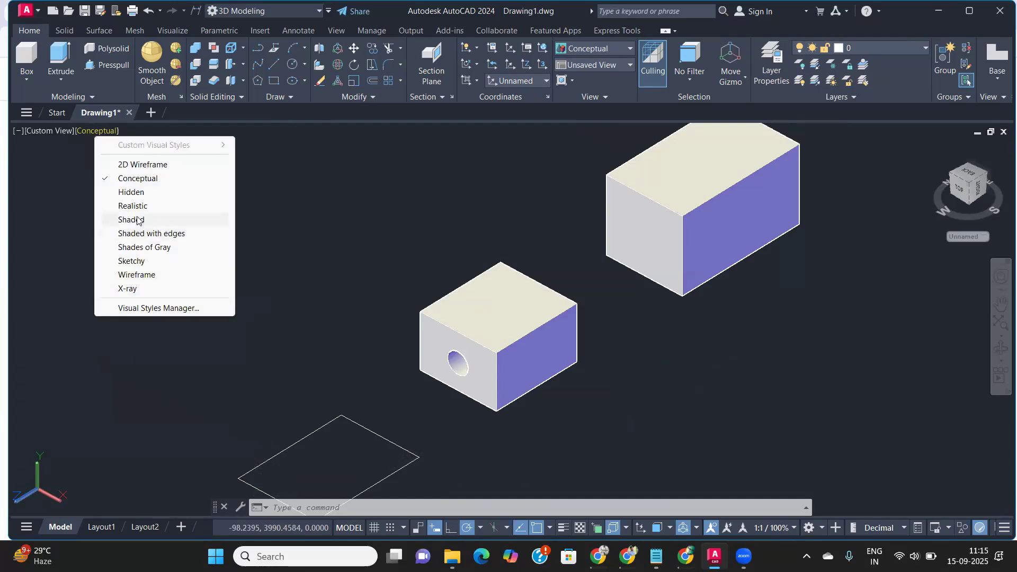
left_click(130, 192)
scroll(486, 328, "up", 3)
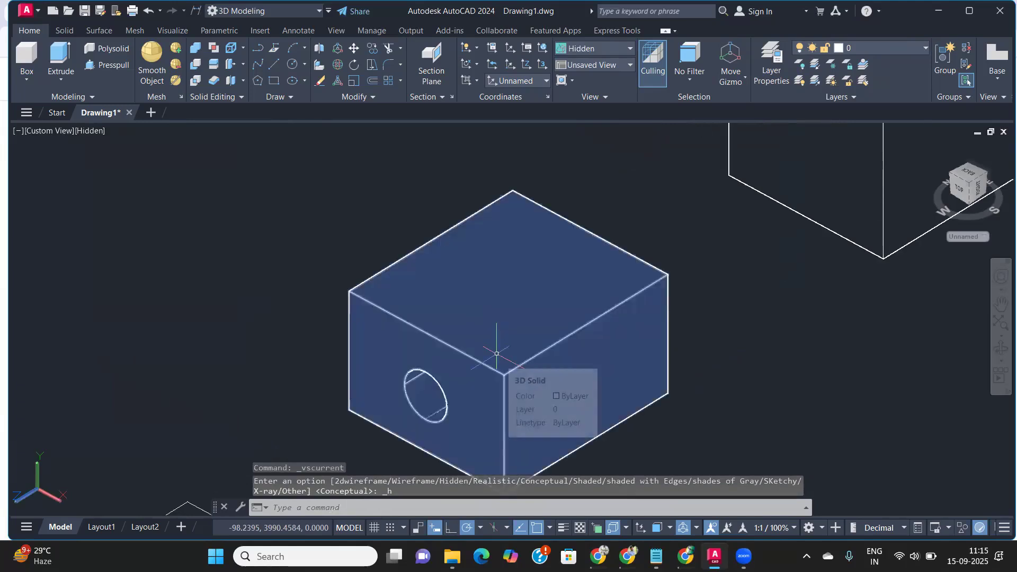
Step: Examine the boxes and the hole opening from a lower viewing angle in the Hidden visual style
scroll(492, 351, "down", 2)
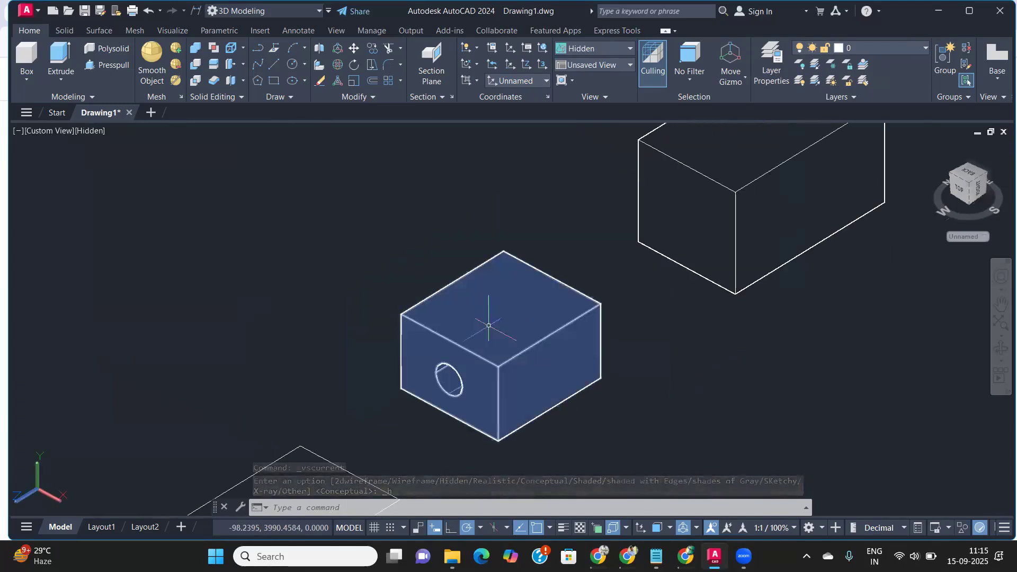
scroll(501, 359, "down", 2)
scroll(479, 430, "down", 2)
scroll(483, 402, "up", 3)
middle_click_drag(478, 405, 459, 378, "shift")
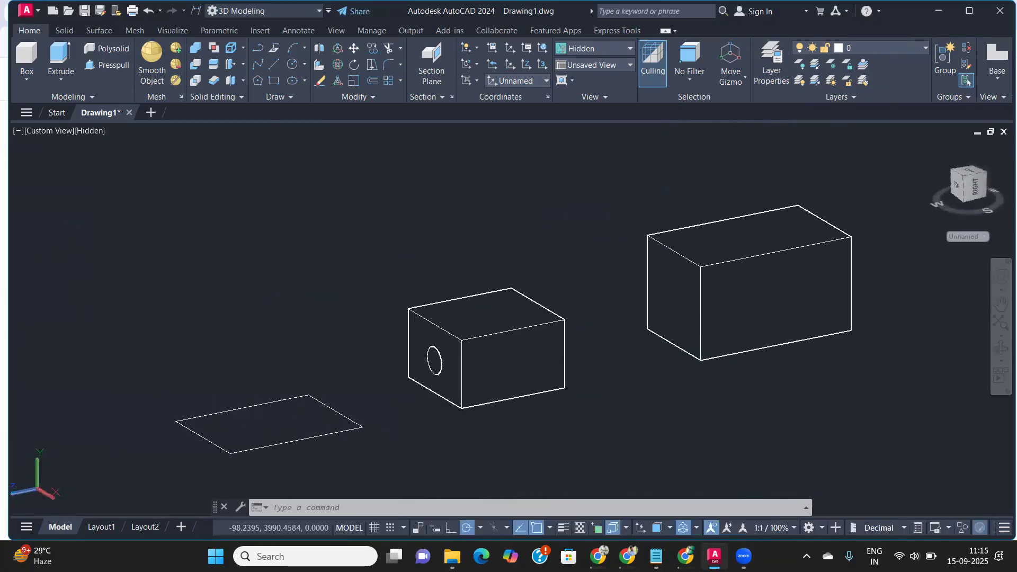
scroll(469, 371, "up", 3)
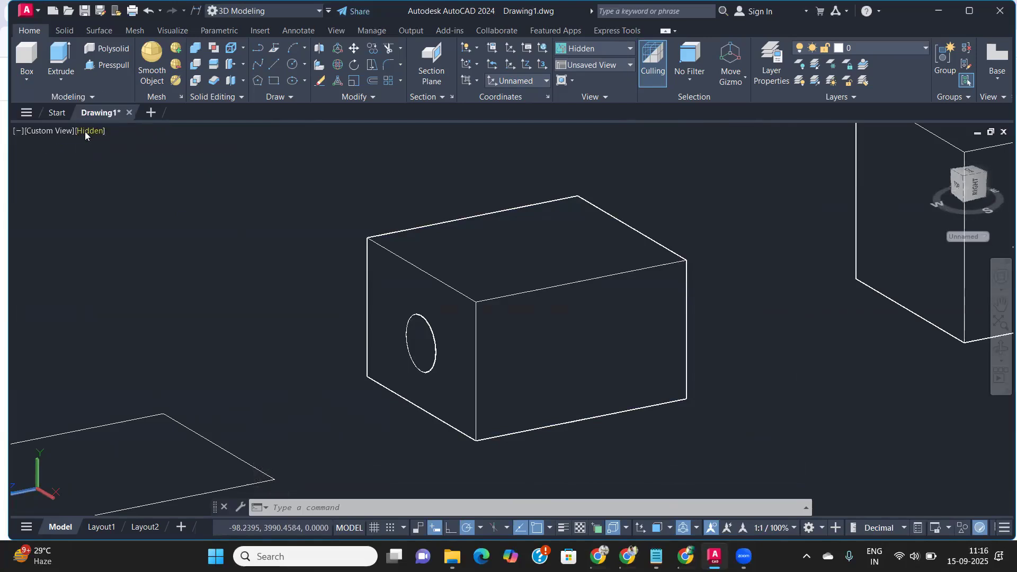
Step: Switch the viewport back to the Conceptual visual style and inspect the smaller box's hole from near and far
left_click(84, 132)
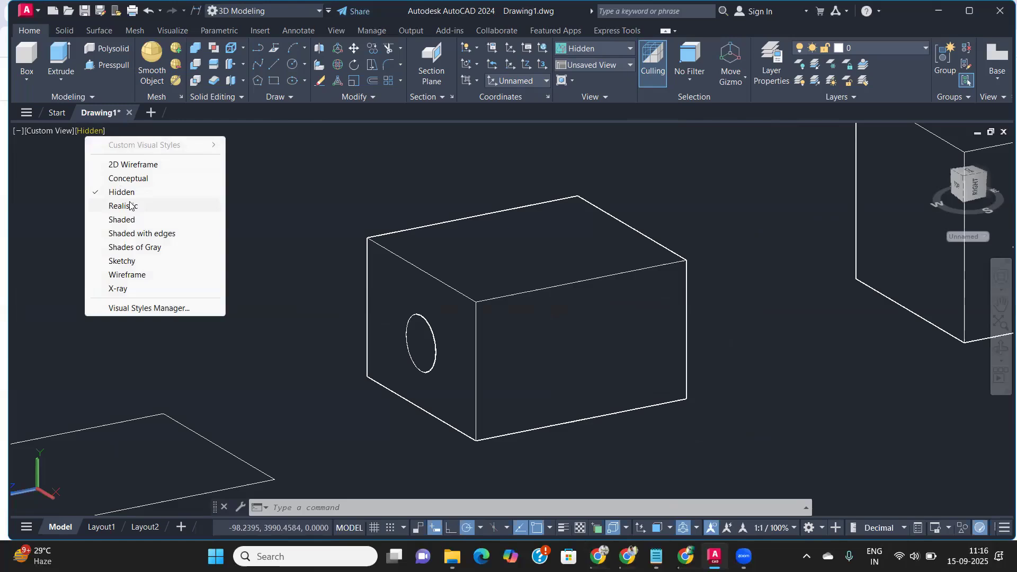
left_click(123, 180)
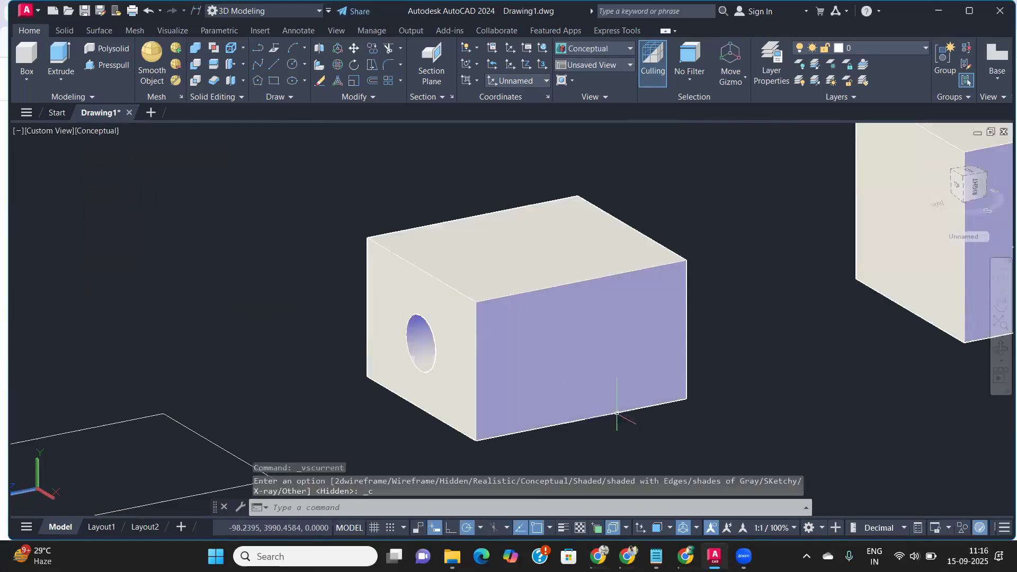
middle_click_drag(564, 370, 607, 403)
scroll(586, 446, "up", 4)
scroll(585, 447, "down", 5)
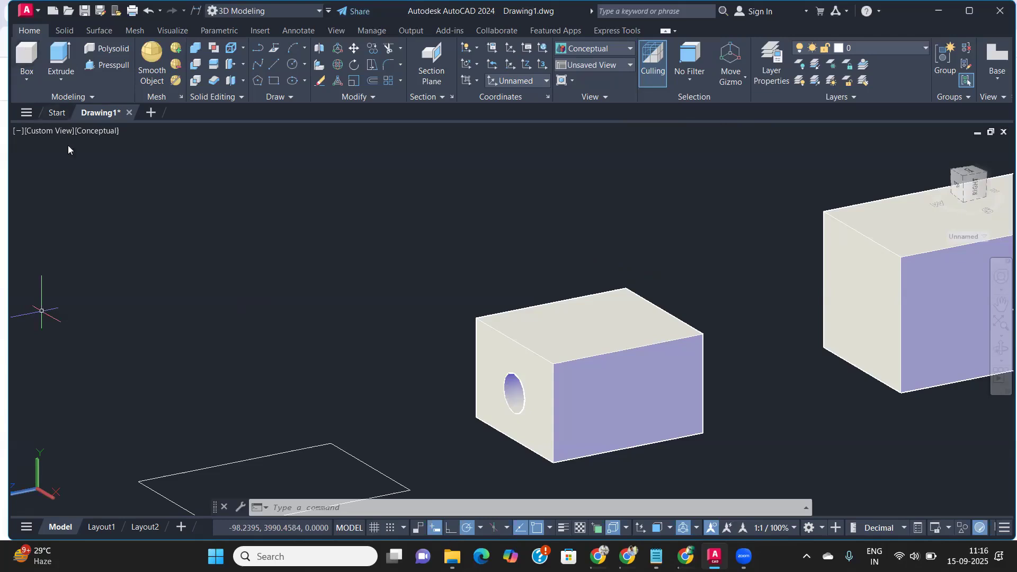
Step: Apply the Realistic visual style to the viewport and view both boxes and the hole from different angles
left_click(92, 131)
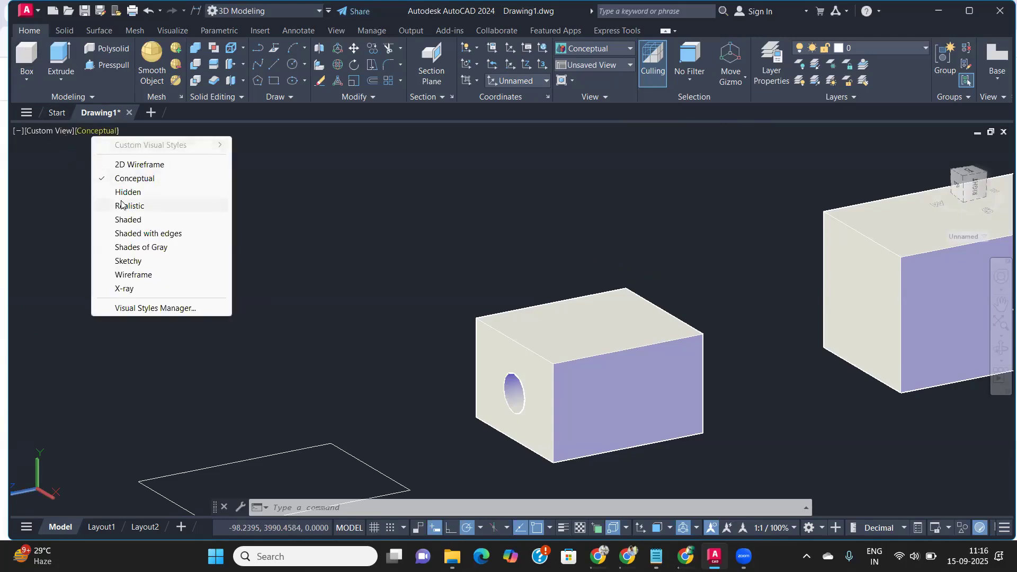
left_click(127, 205)
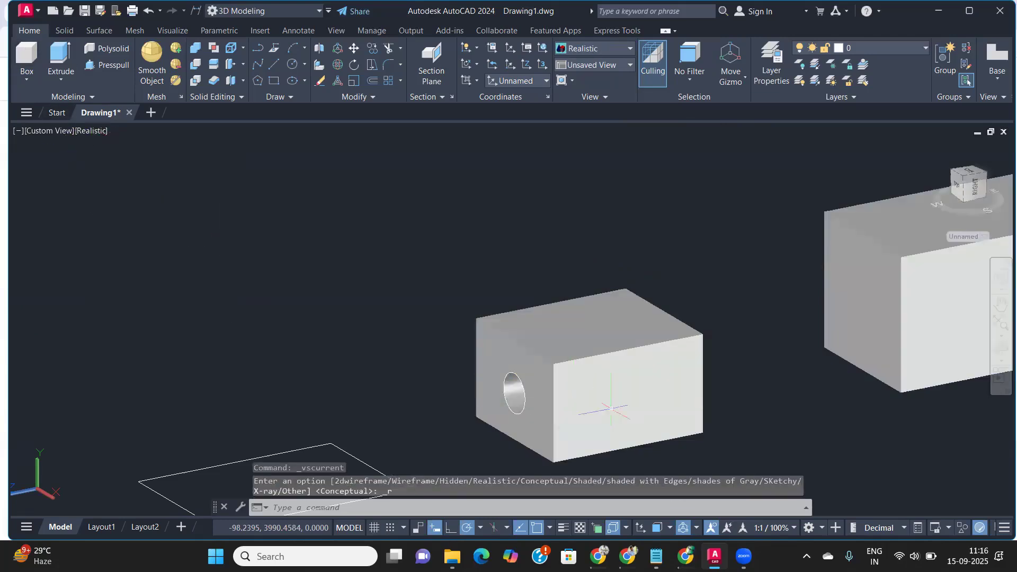
scroll(596, 388, "up", 2)
middle_click_drag(595, 388, 637, 396)
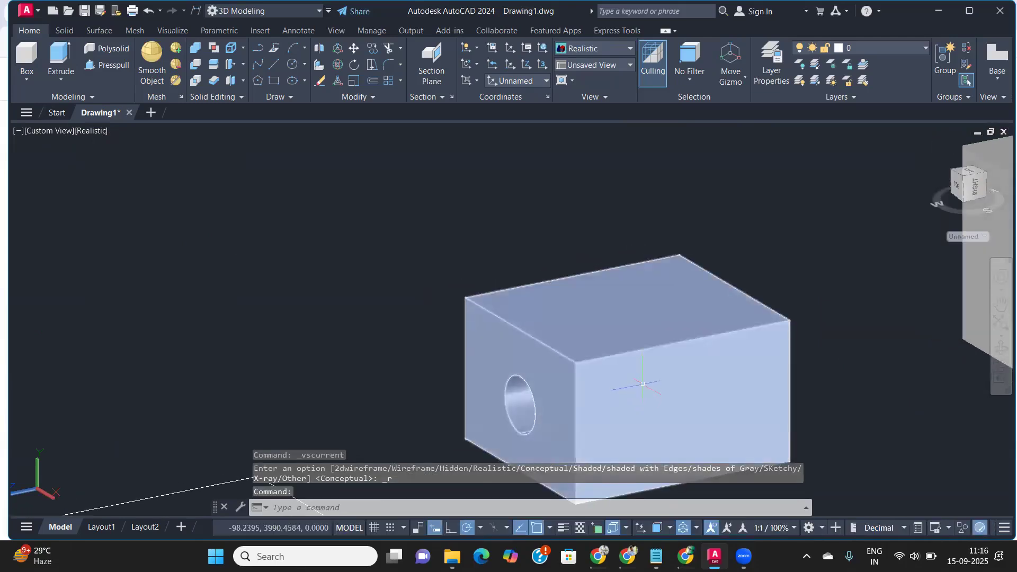
scroll(642, 383, "down", 4)
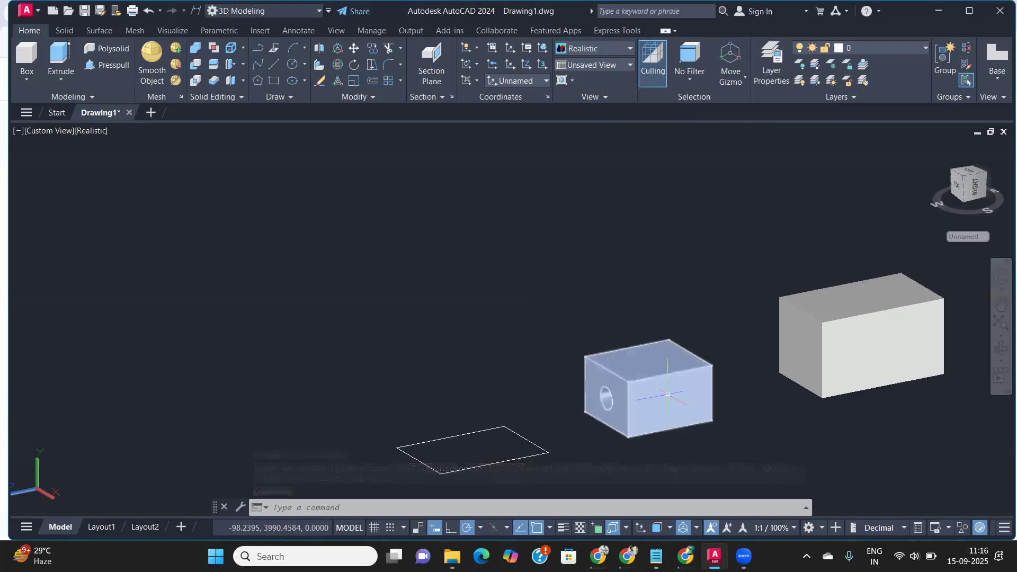
mouse_move(695, 411)
middle_mouse_down("shift")
mouse_move(671, 372)
mouse_move(683, 389)
mouse_move(497, 386)
mouse_move(619, 397)
middle_mouse_up("shift")
scroll(664, 398, "up", 5)
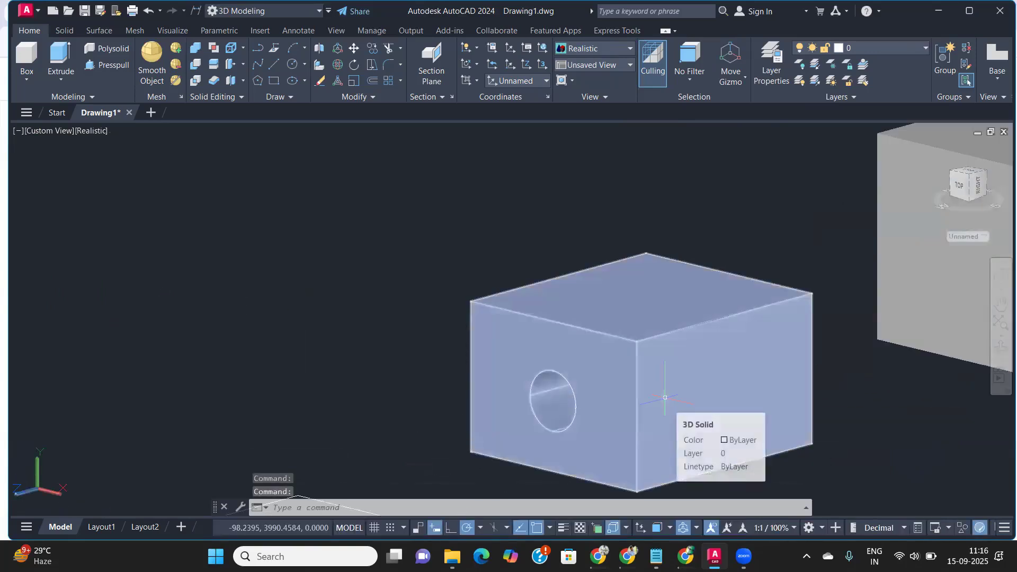
scroll(651, 387, "down", 4)
middle_click_drag(640, 374, 564, 353)
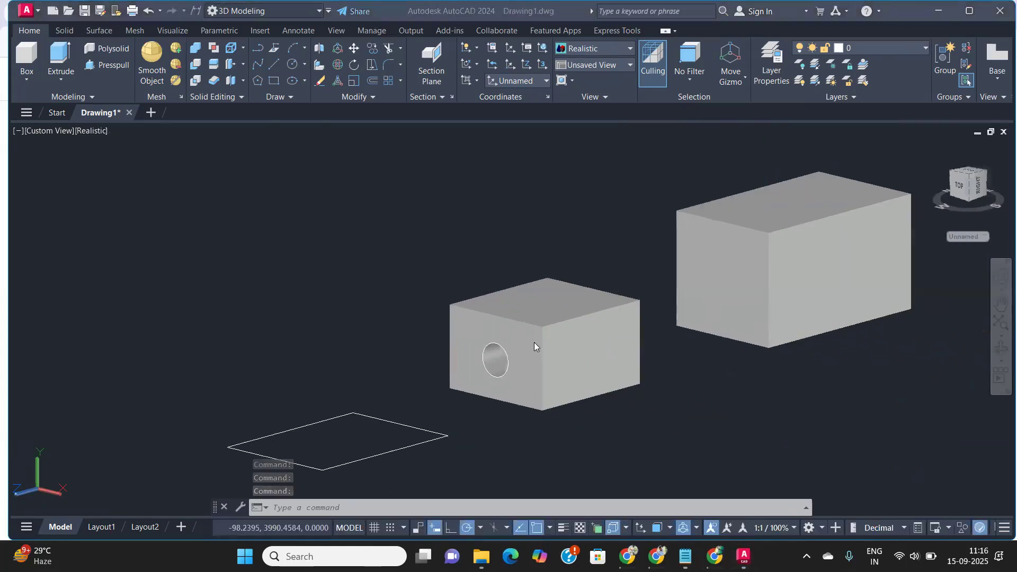
scroll(534, 342, "up", 2)
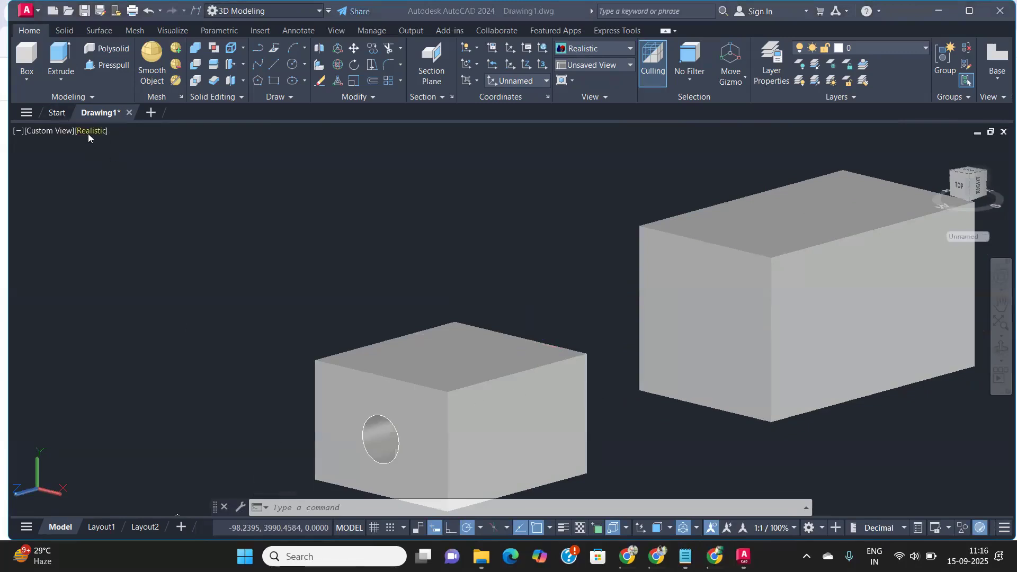
Step: Examine the smaller box's hole repeatedly up close and from a higher angle in the Realistic visual style
left_click(284, 369)
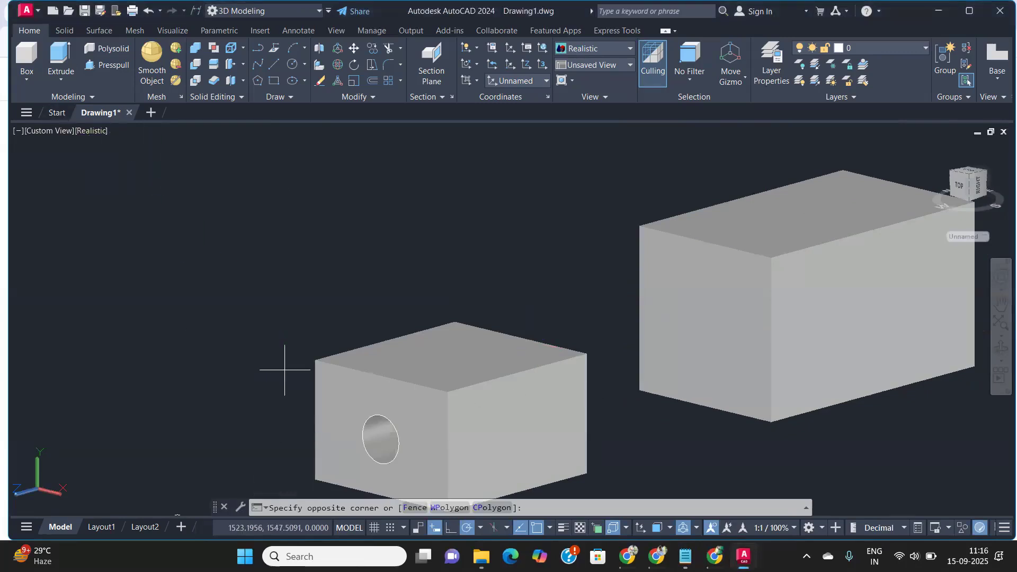
scroll(284, 370, "down", 3)
middle_click_drag(331, 384, 412, 362)
scroll(482, 361, "up", 4)
middle_click_drag(481, 377, 501, 335)
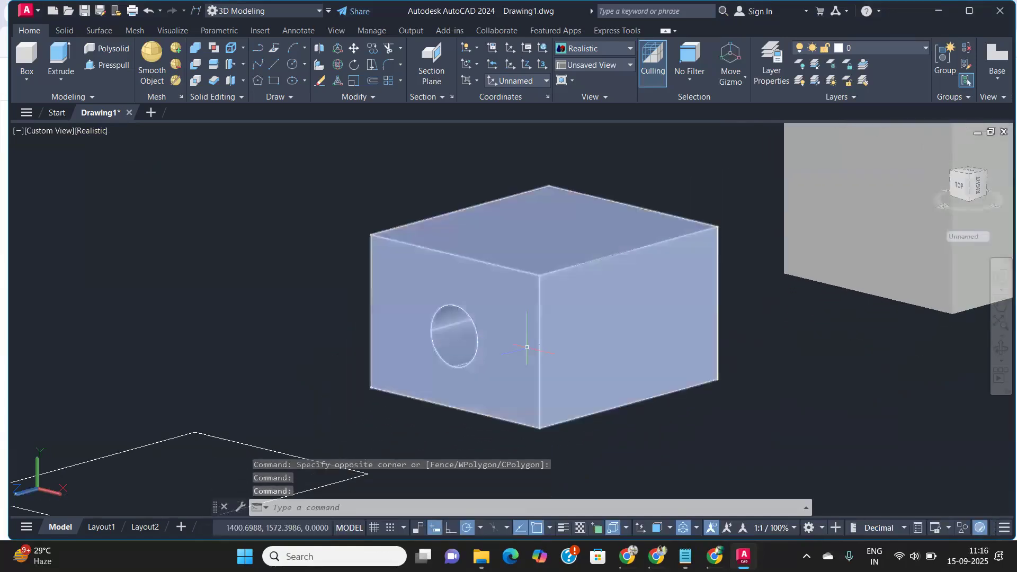
middle_click_drag(549, 346, 522, 364, "shift")
scroll(522, 363, "up", 3)
scroll(522, 363, "down", 4)
scroll(522, 363, "up", 3)
scroll(522, 363, "down", 4)
scroll(503, 353, "up", 4)
scroll(503, 353, "down", 4)
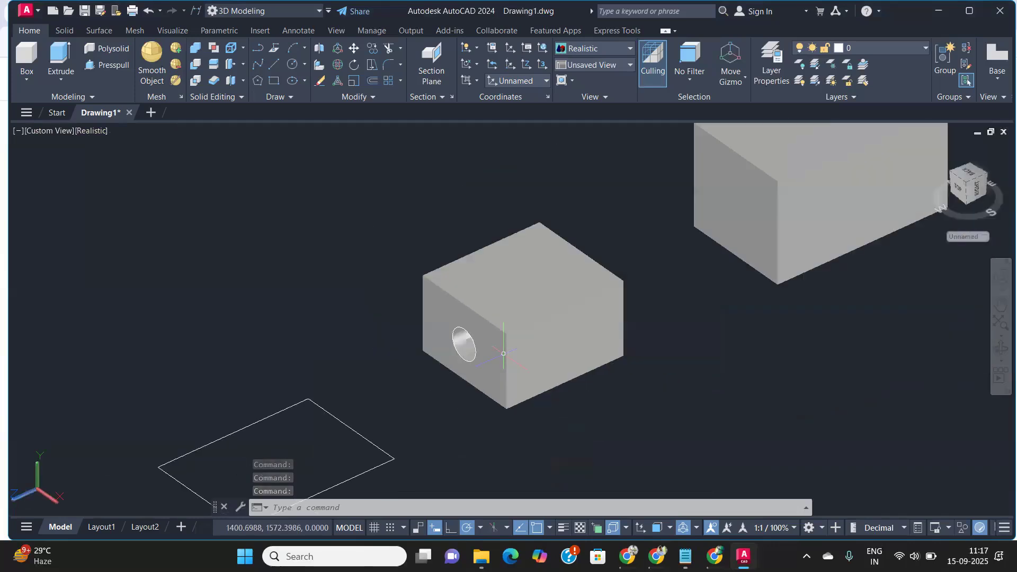
middle_click_drag(509, 356, 517, 354, "shift")
scroll(516, 353, "up", 1)
scroll(517, 353, "up", 2)
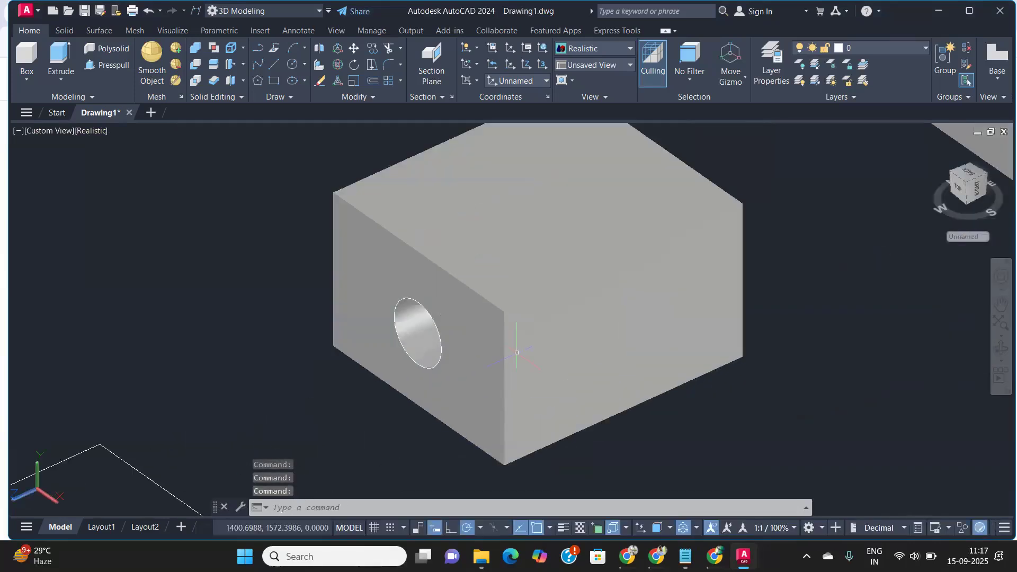
Step: Apply the Shaded visual style to the viewport, view the smaller box, and dismiss the Fast Shaded Mode notice
left_click(88, 131)
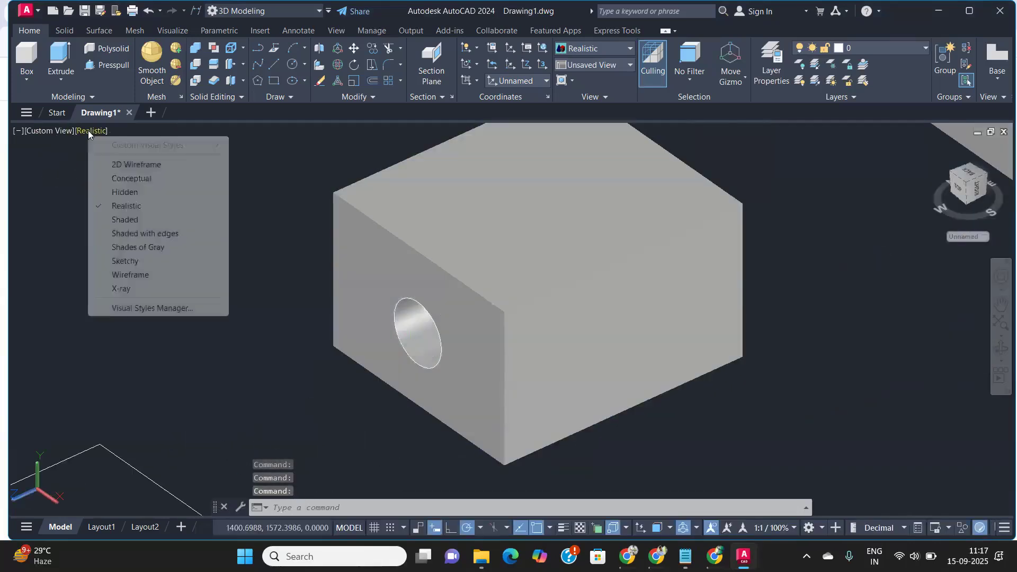
left_click(124, 220)
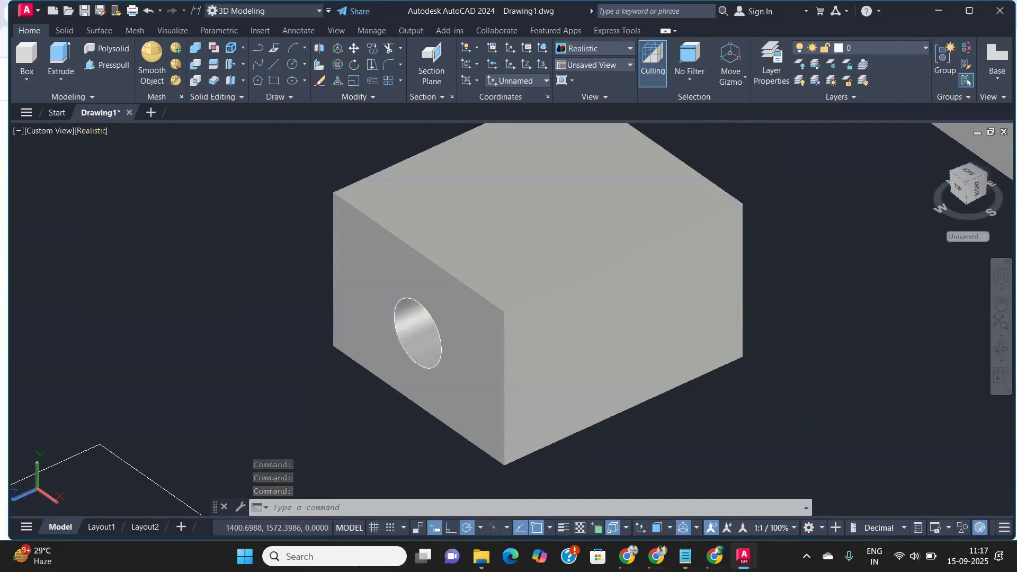
scroll(519, 212, "down", 4)
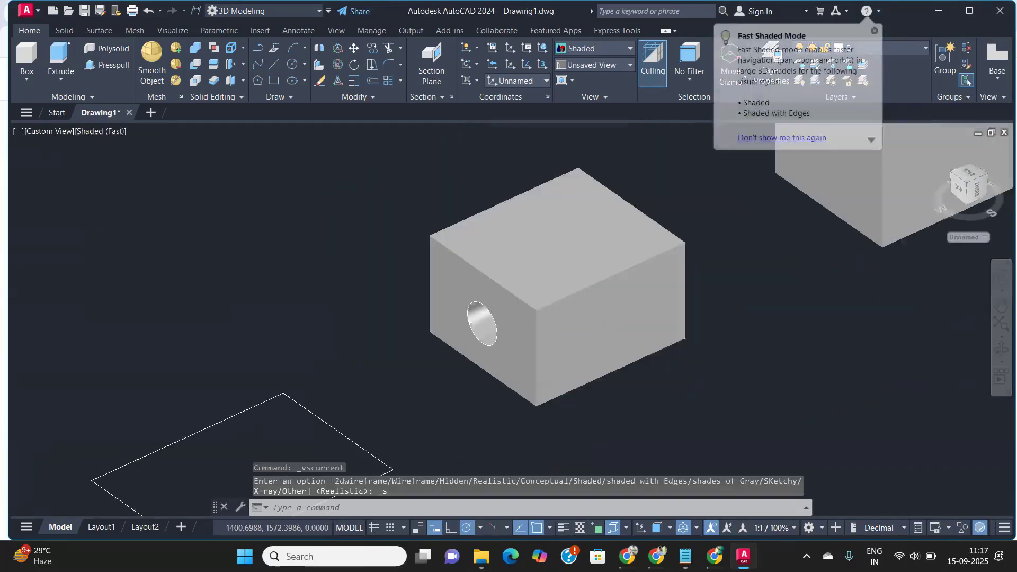
scroll(609, 223, "up", 5)
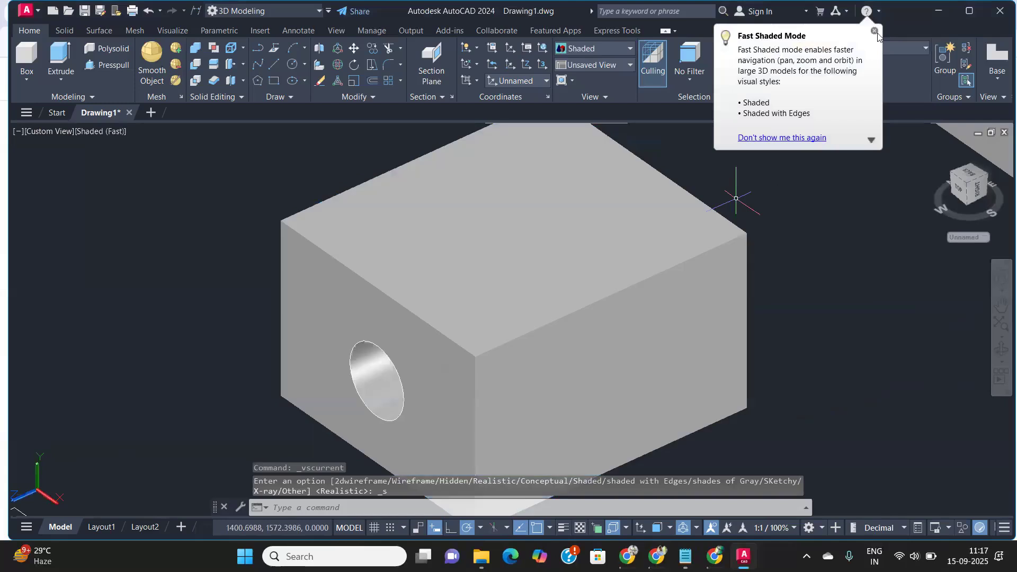
left_click(875, 31)
scroll(470, 353, "down", 4)
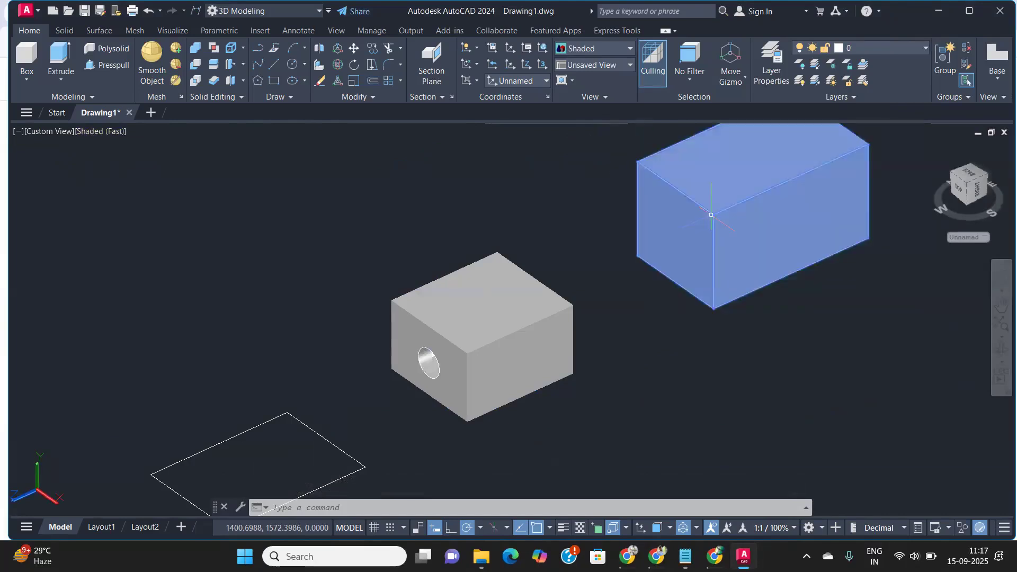
Step: Apply the Shaded with edges visual style and view the edges of the smaller box and its hole up close
left_click(110, 131)
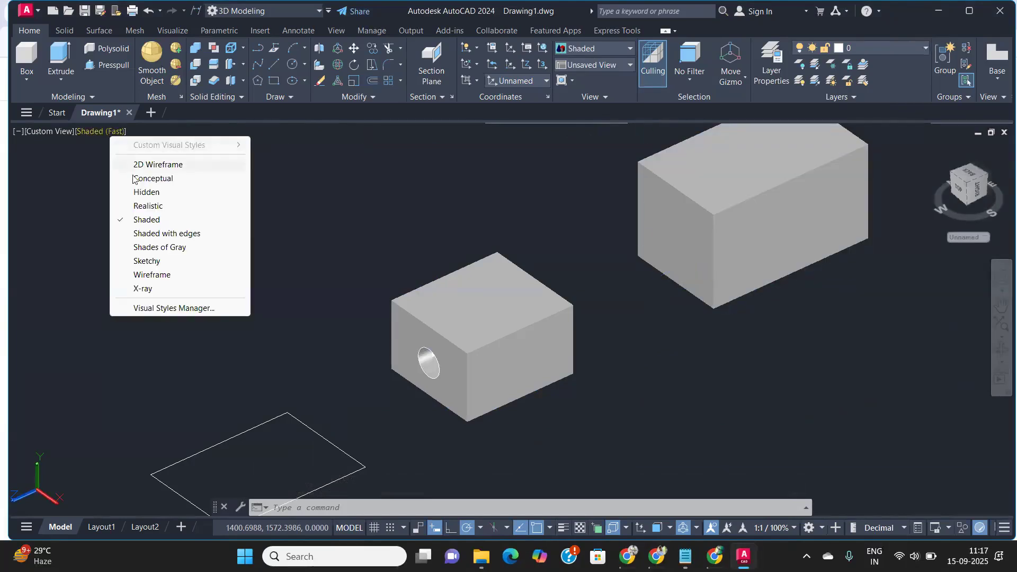
left_click(150, 233)
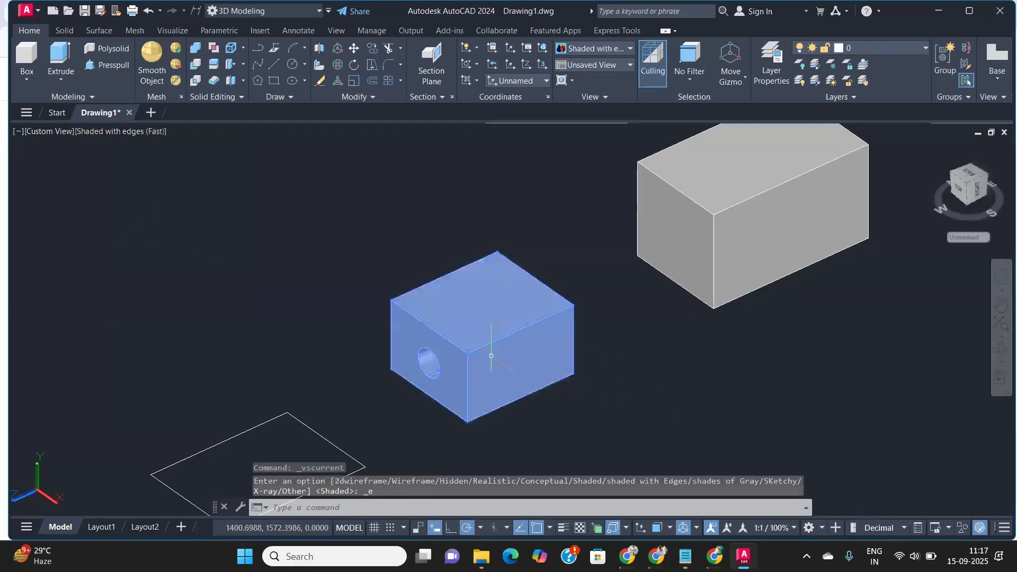
scroll(476, 353, "up", 5)
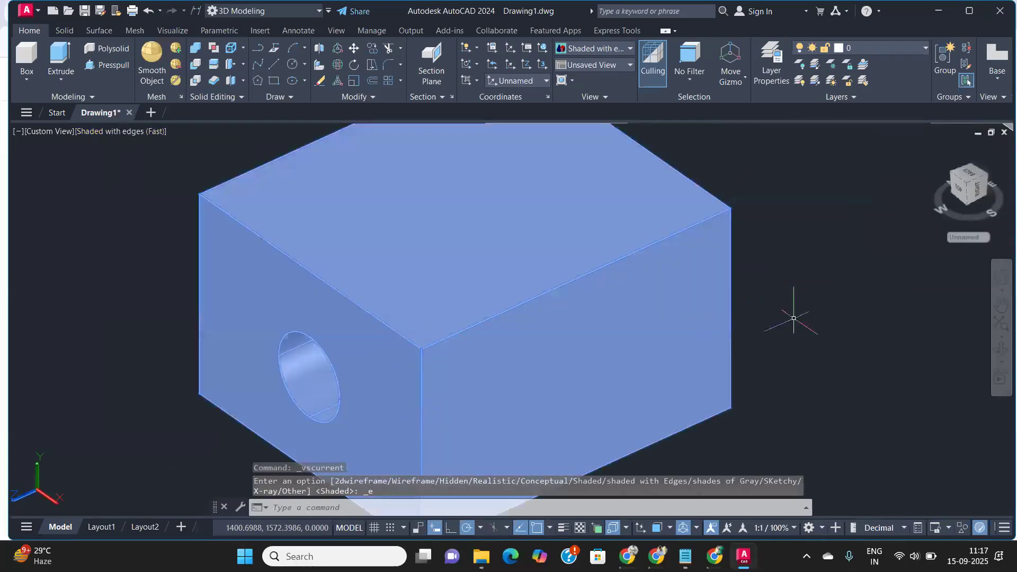
Step: Apply the Shades of Gray visual style and view both boxes and the flat rectangle from a slightly rotated angle
left_click(97, 132)
left_click(140, 247)
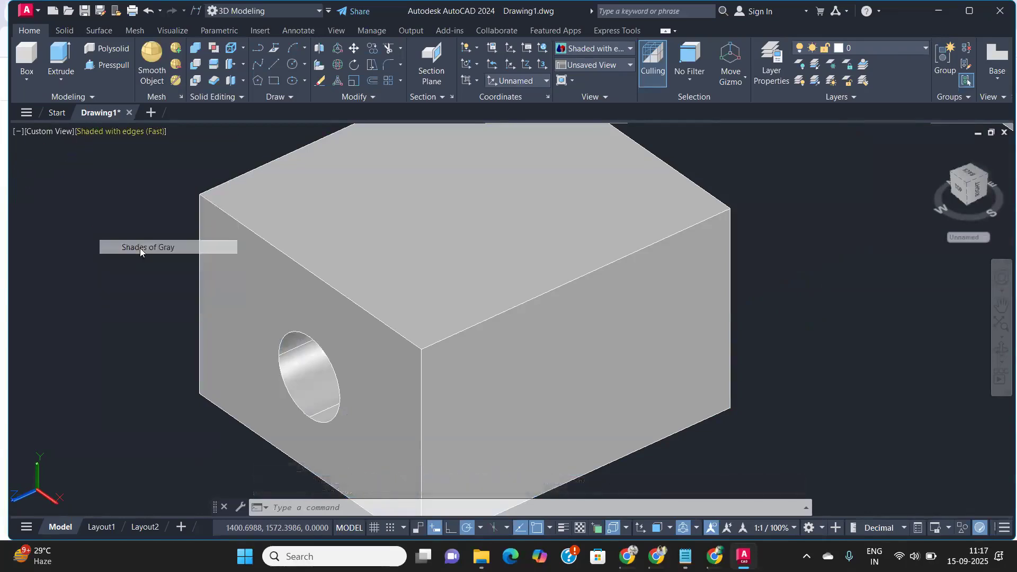
scroll(397, 294, "down", 2)
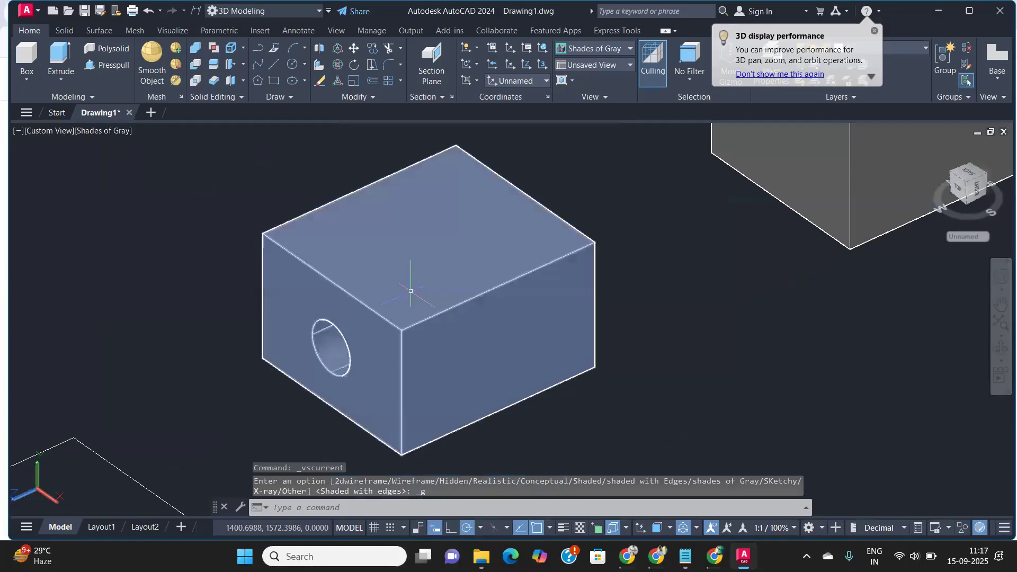
scroll(411, 289, "down", 4)
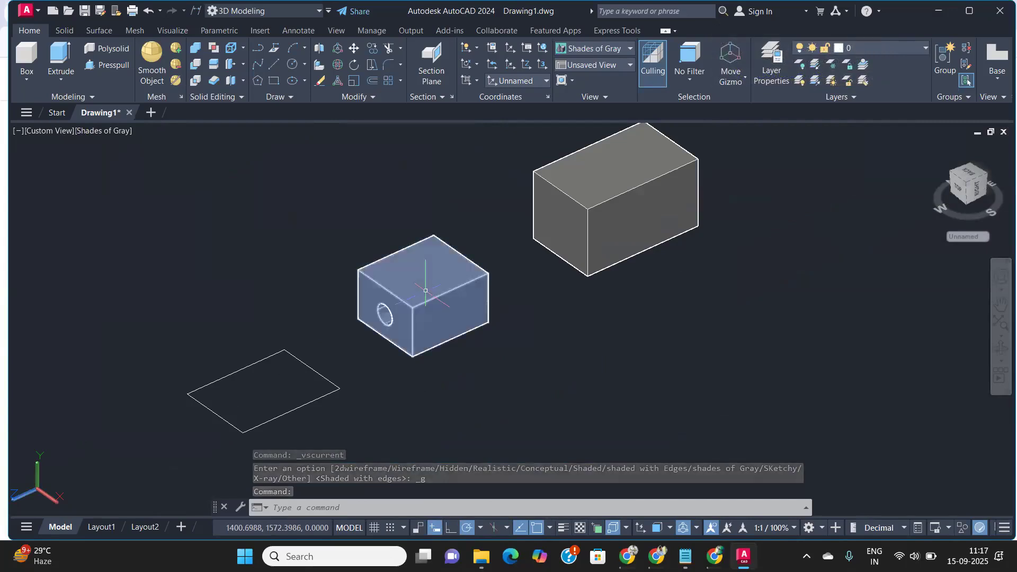
middle_click_drag(424, 290, 514, 304, "shift")
middle_click_drag(479, 315, 474, 313, "shift")
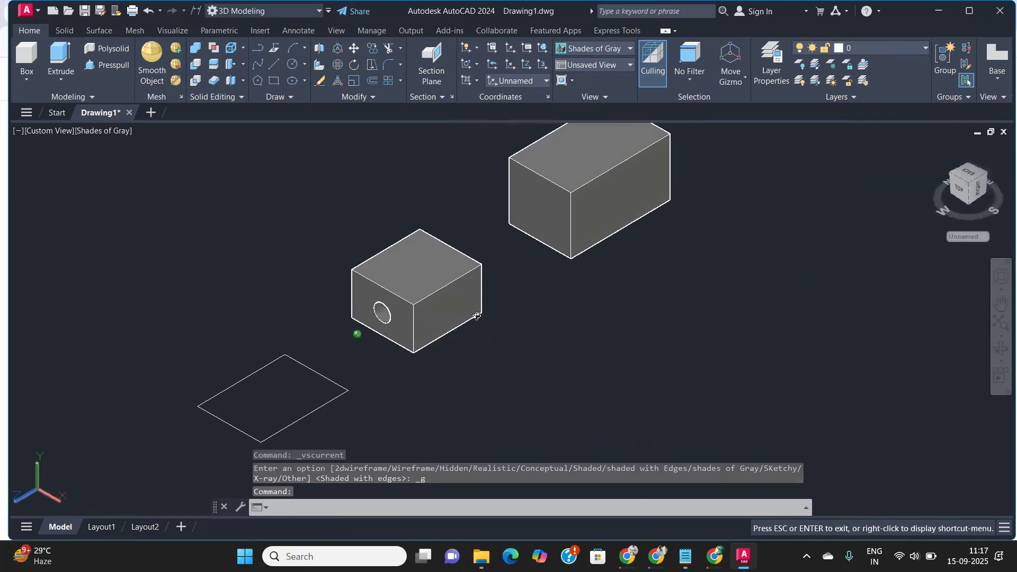
scroll(467, 289, "down", 3)
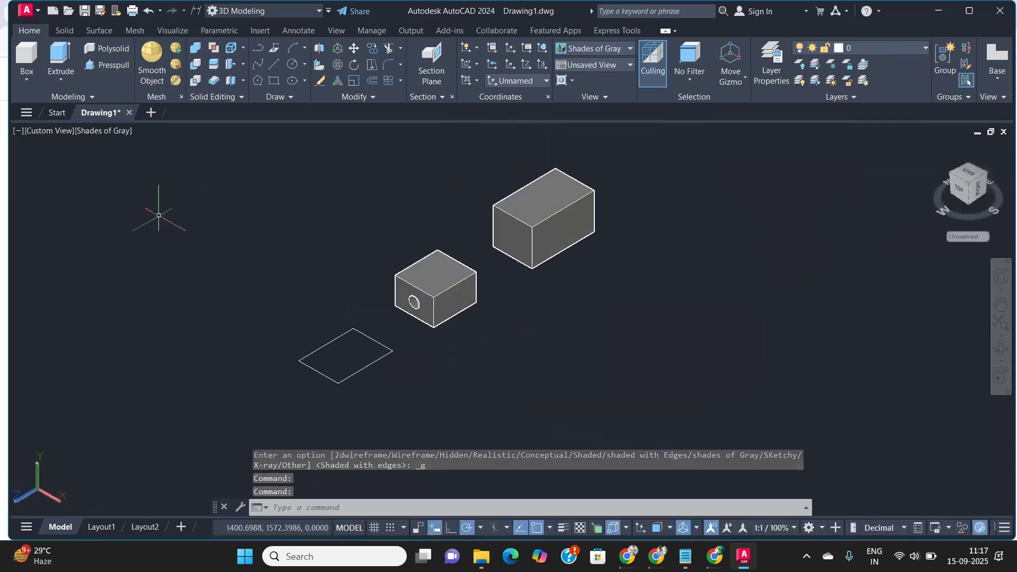
Step: Apply the Sketchy visual style to the viewport and view the smaller box with its hole up close
left_click(90, 130)
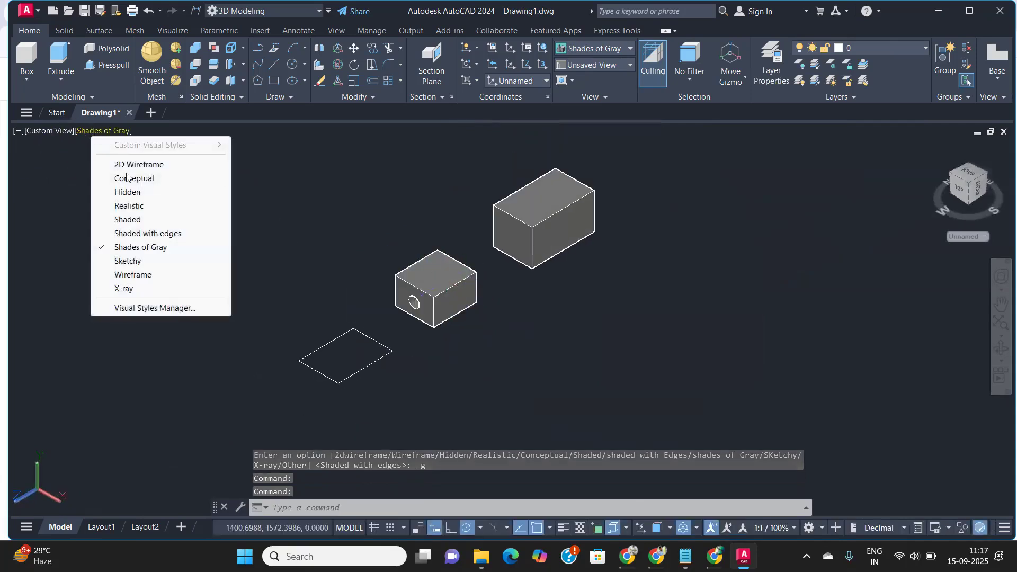
left_click(130, 260)
scroll(424, 291, "up", 6)
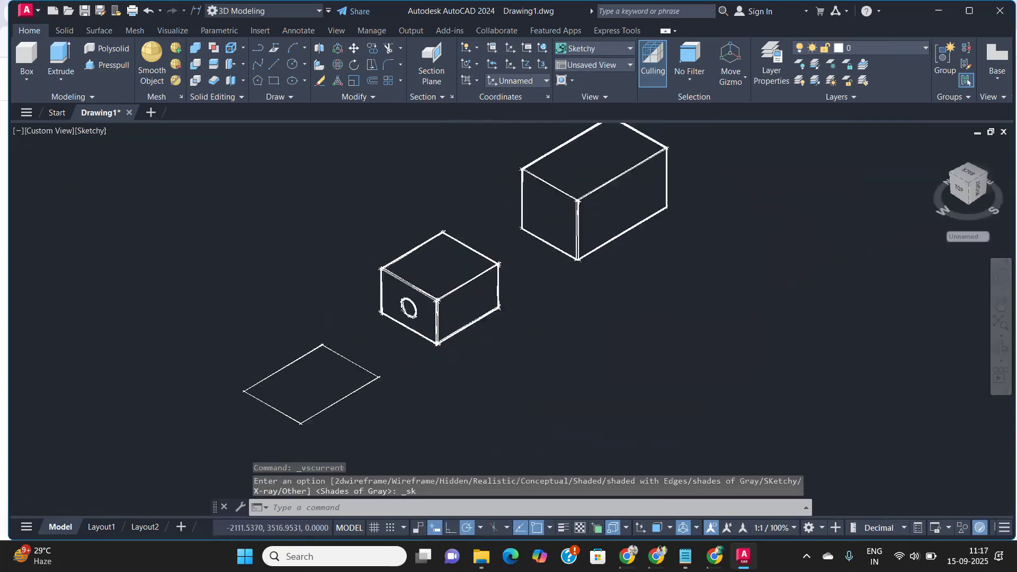
Step: Apply the Wireframe and X-ray visual styles in turn and view the through-hole inside the smaller box
left_click(80, 131)
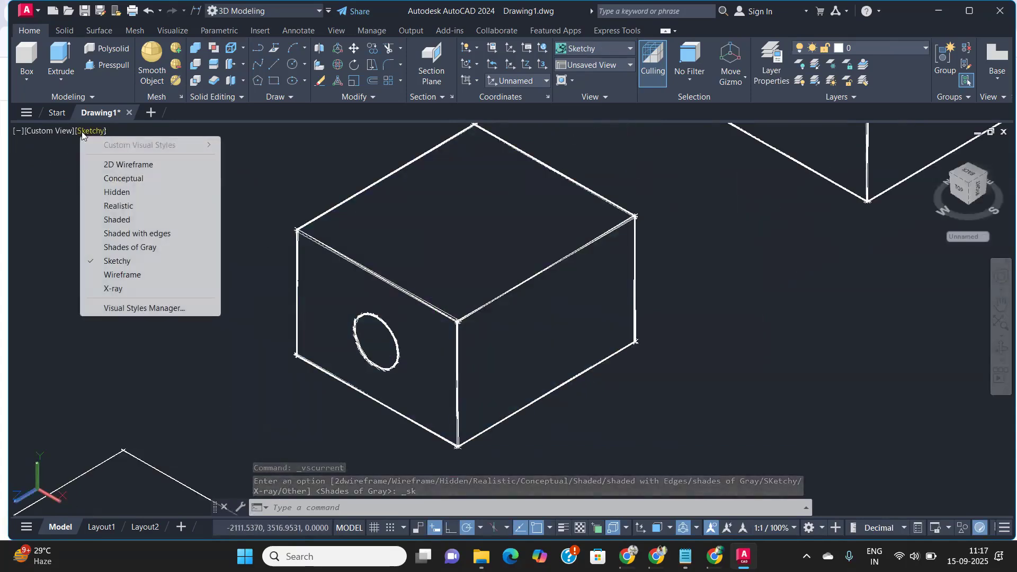
left_click(118, 275)
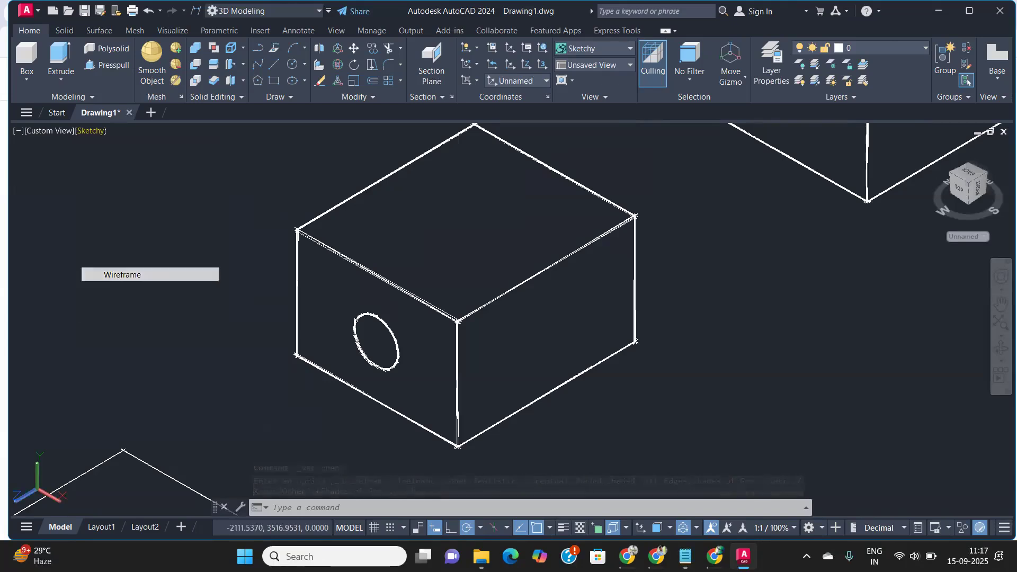
left_click(80, 131)
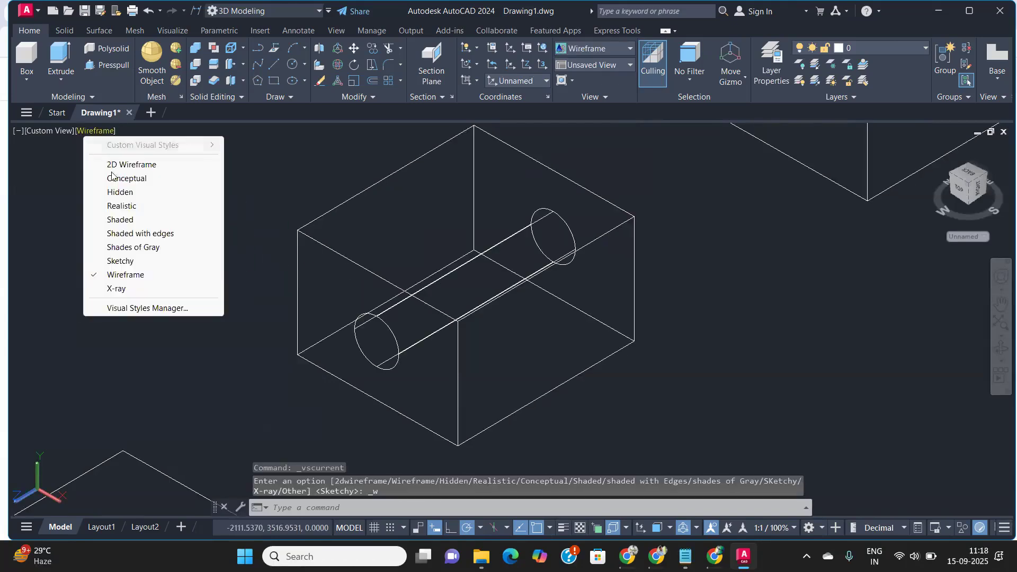
left_click(117, 287)
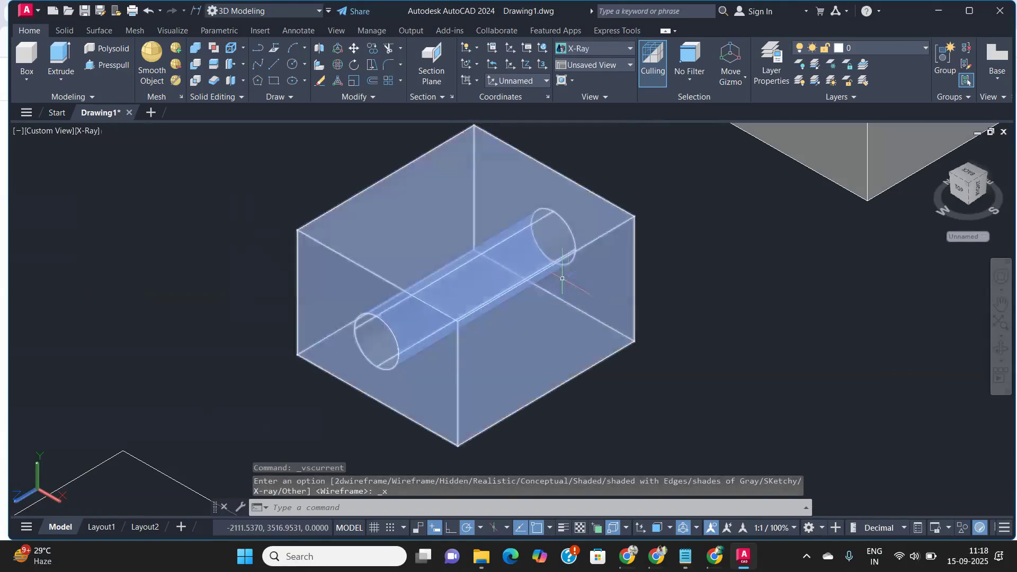
scroll(522, 254, "up", 2)
scroll(517, 261, "down", 5)
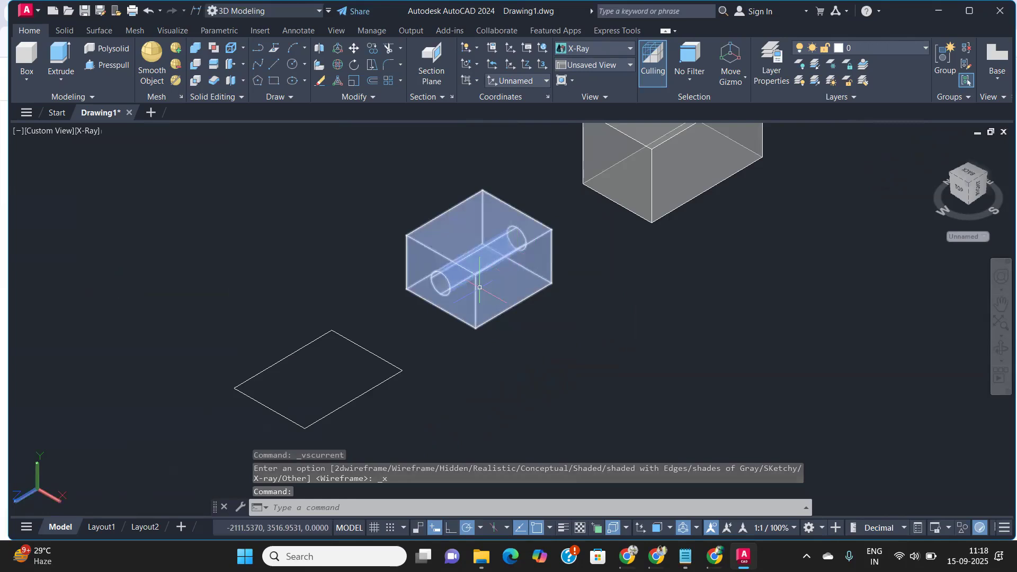
scroll(479, 286, "up", 3)
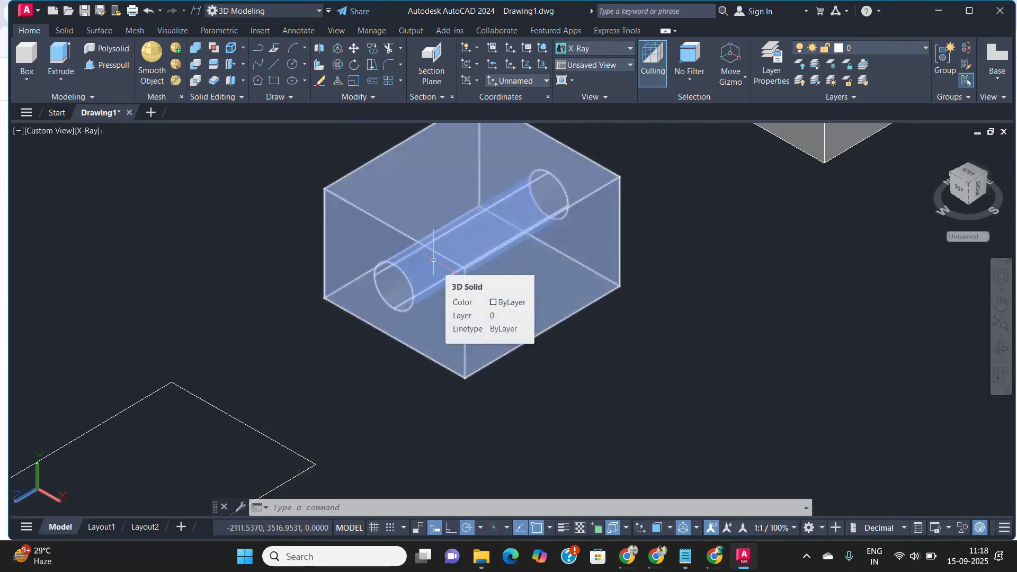
scroll(450, 280, "down", 2)
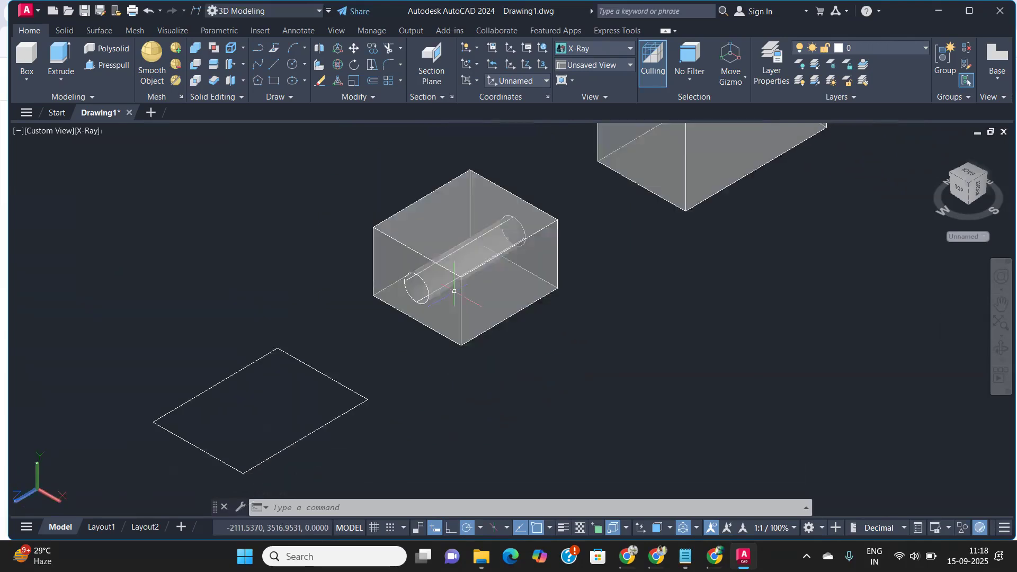
scroll(454, 291, "up", 2)
middle_click_drag(454, 291, 460, 286, "shift")
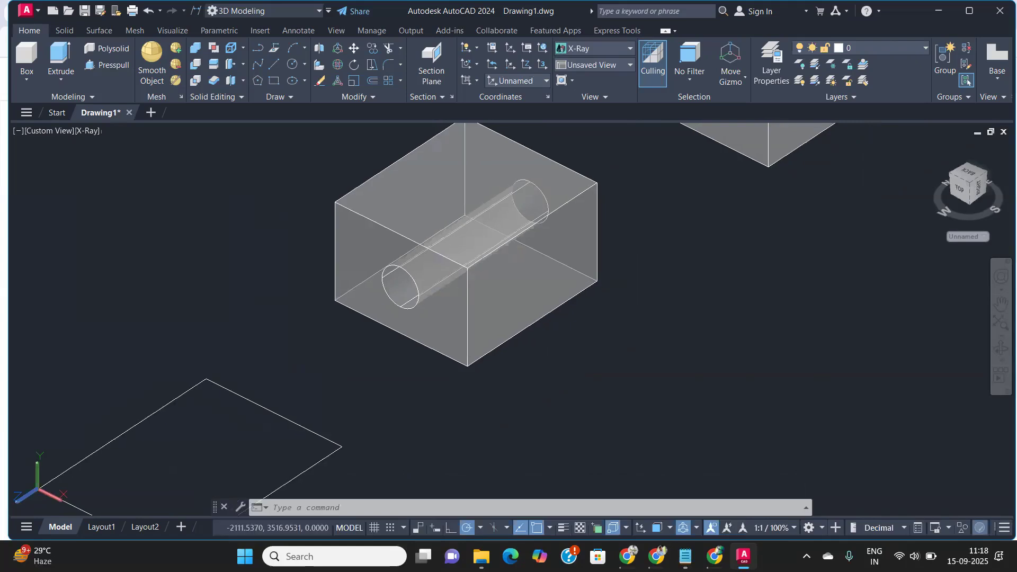
Step: Apply the Conceptual visual style and view both solid boxes and the flat rectangle up close and from farther away
left_click(90, 131)
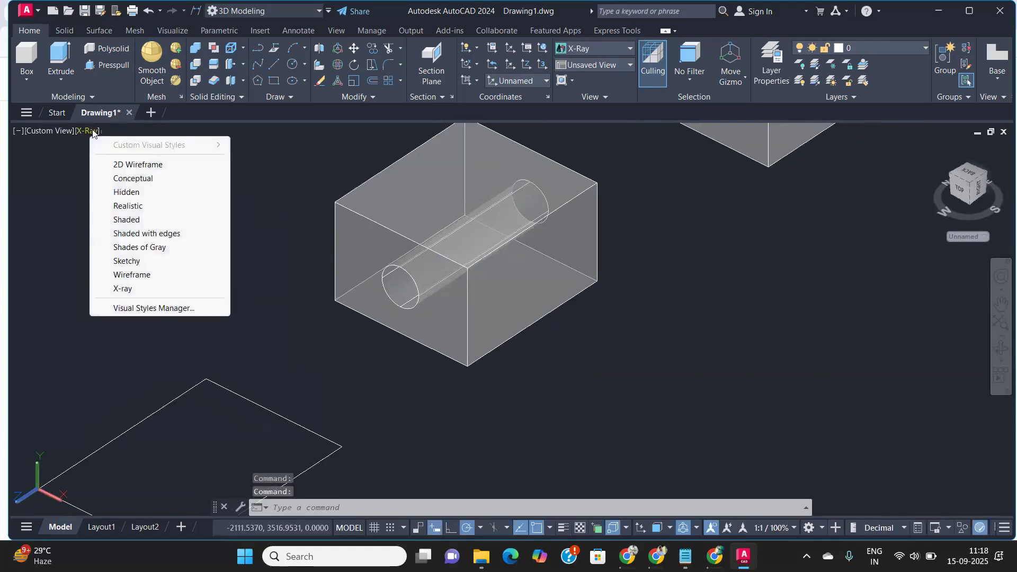
left_click(141, 183)
scroll(517, 283, "down", 4)
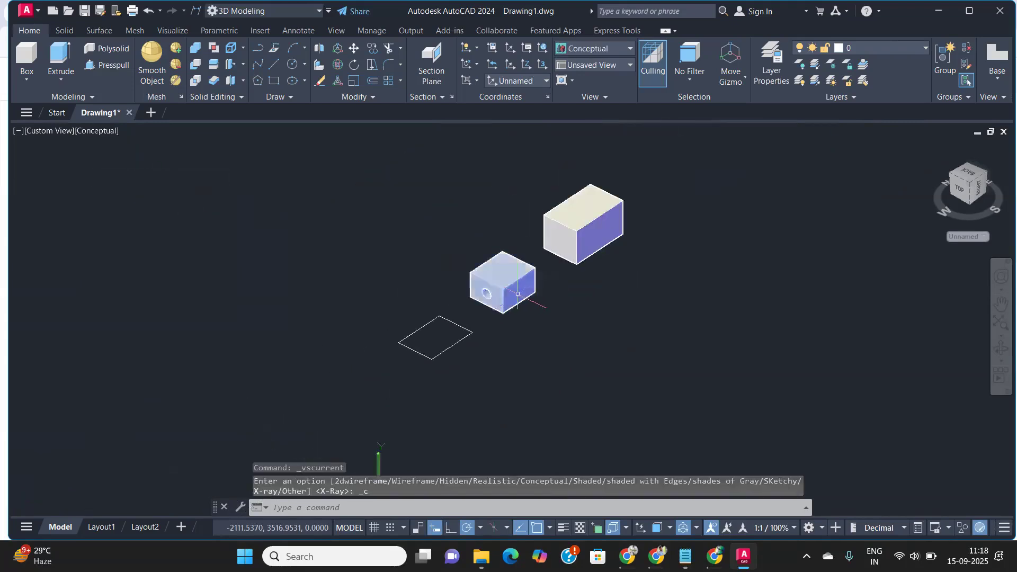
middle_click_drag(510, 296, 441, 324)
scroll(448, 315, "up", 5)
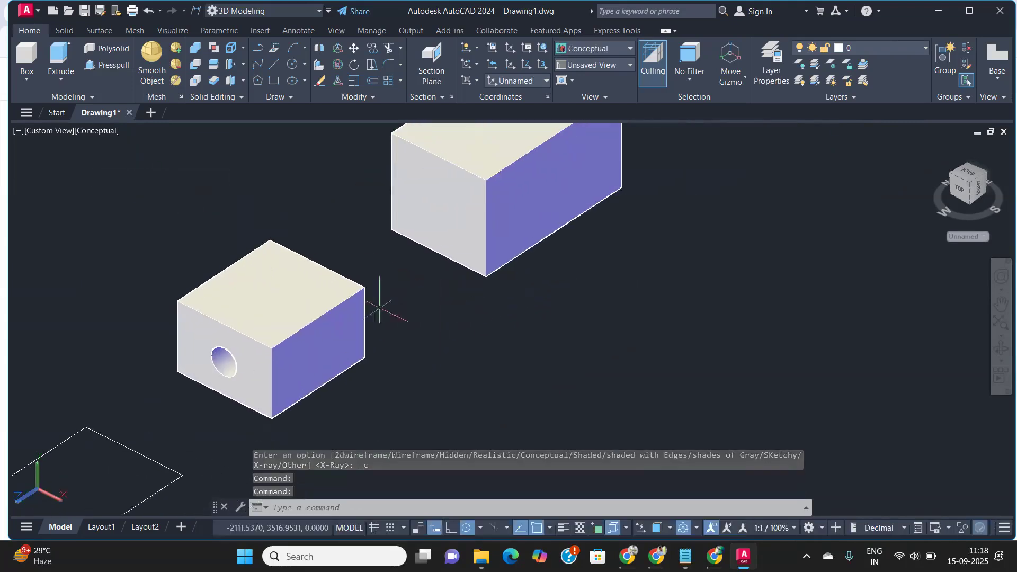
middle_click_drag(372, 296, 431, 268)
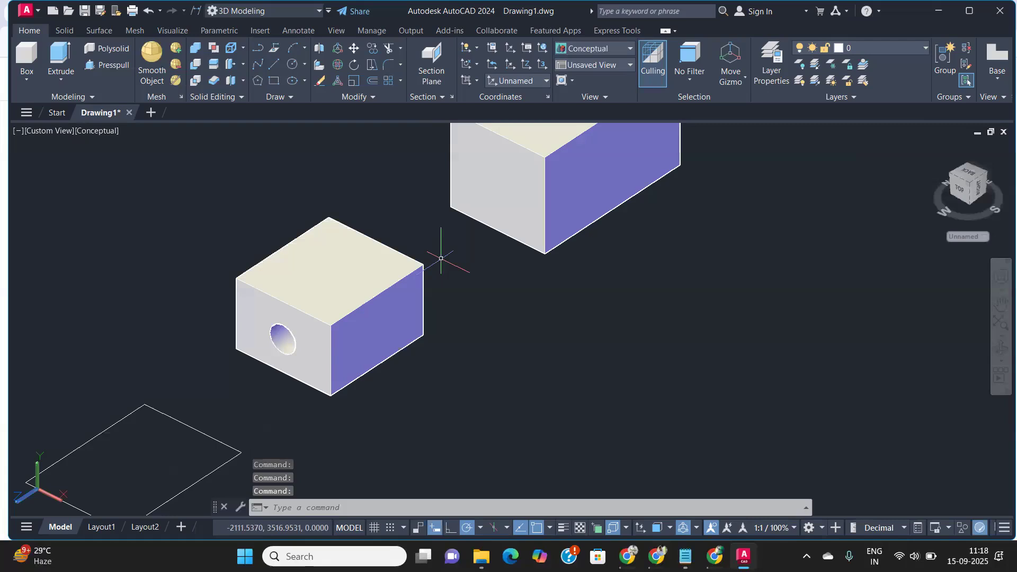
middle_click_drag(450, 320, 429, 313)
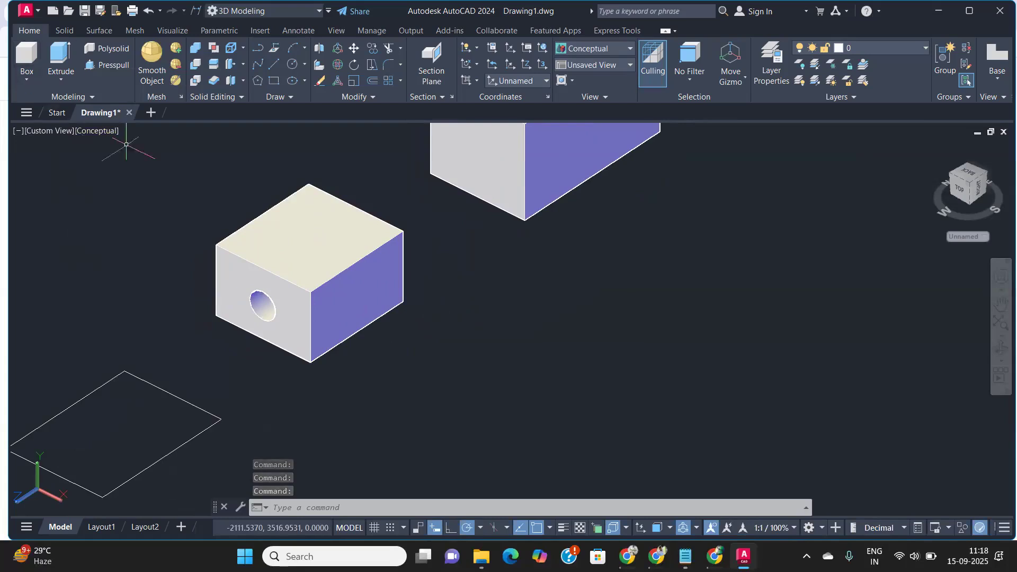
scroll(438, 313, "down", 2)
middle_click_drag(553, 324, 572, 352)
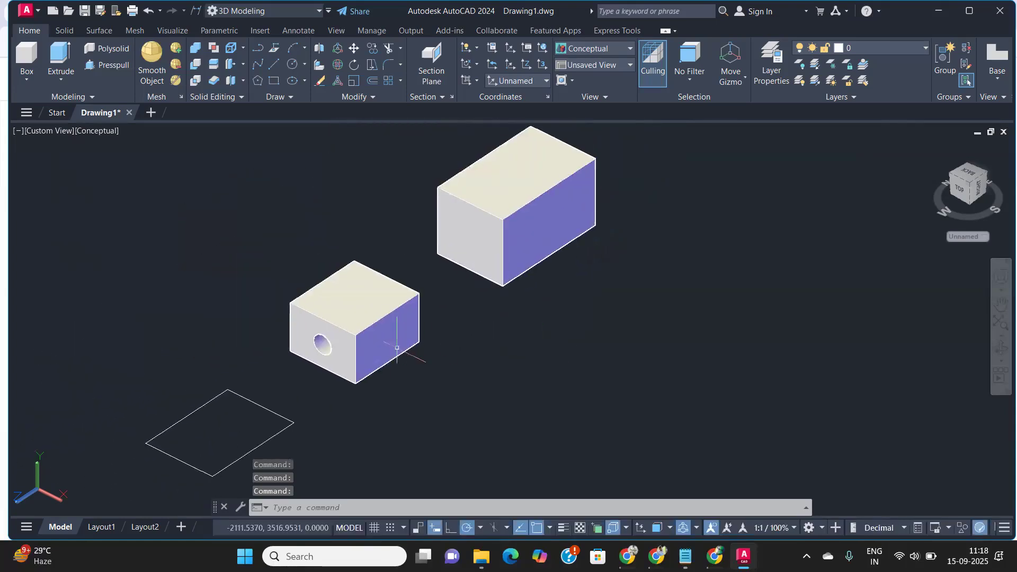
scroll(397, 348, "up", 3)
scroll(363, 345, "down", 7)
scroll(365, 344, "up", 8)
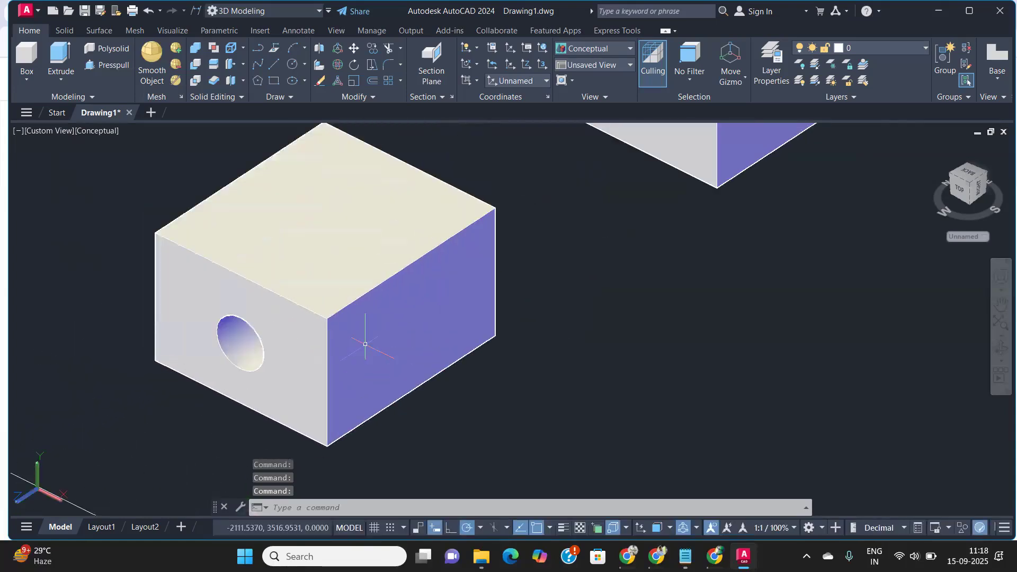
scroll(364, 344, "down", 6)
scroll(365, 344, "up", 3)
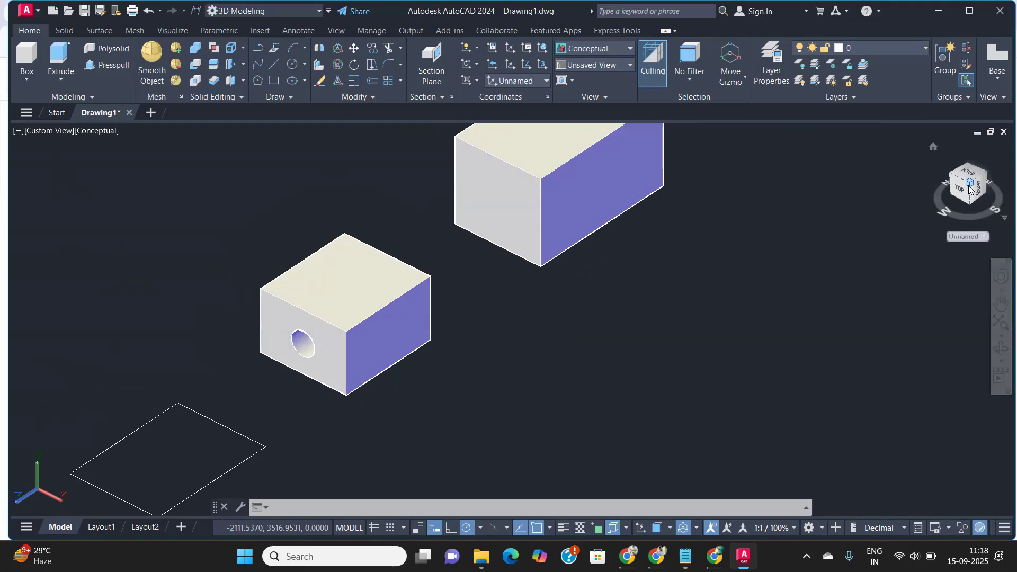
Step: Orbit around the model to examine both boxes and the hole from different angles, including an isometric view
left_click_drag(969, 189, 955, 197)
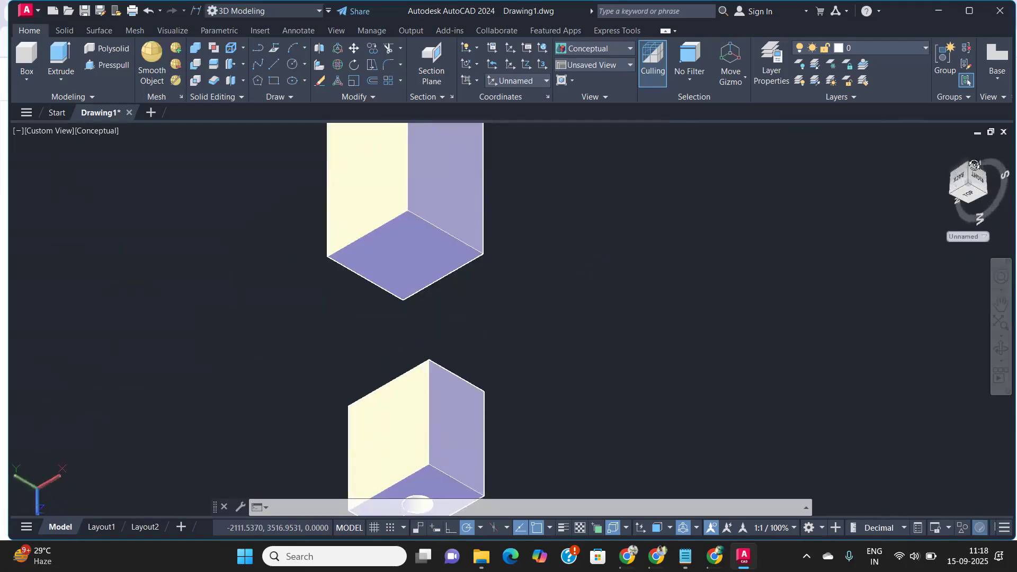
left_click(999, 351)
left_click_drag(625, 322, 517, 314)
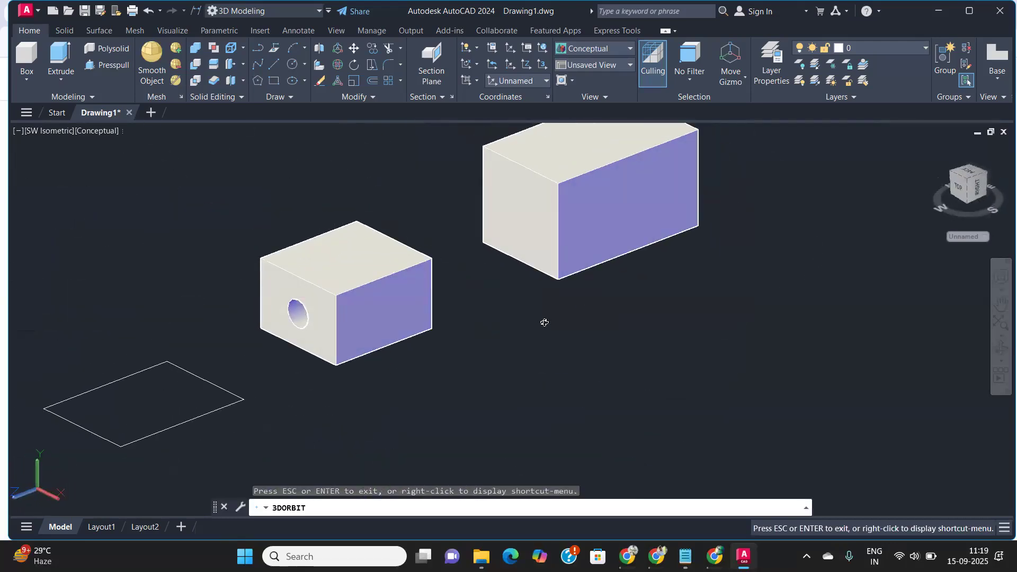
key("Escape")
mouse_move(491, 321)
middle_mouse_down("shift")
mouse_move(467, 325)
mouse_move(506, 328)
middle_mouse_up("shift")
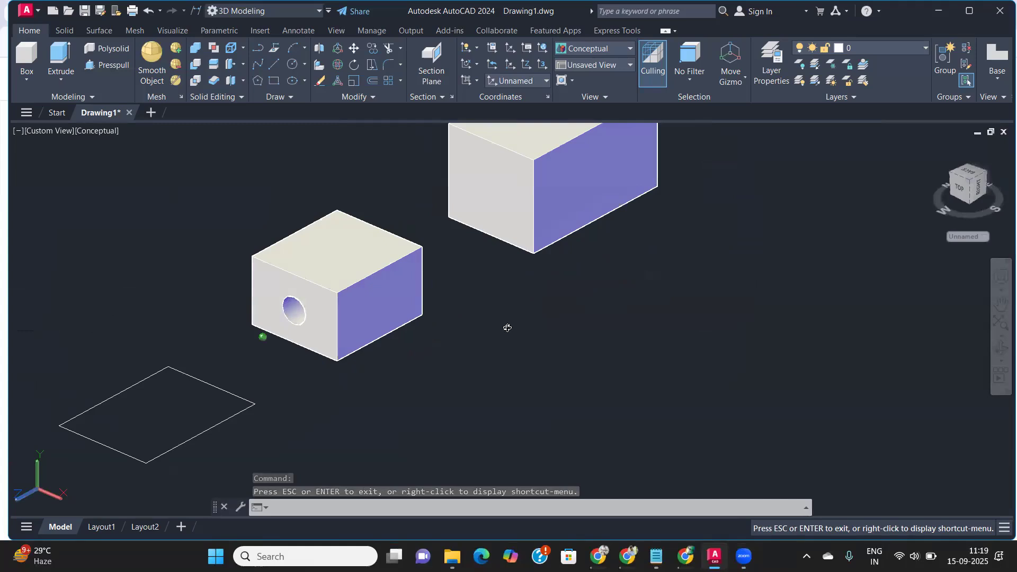
mouse_move(507, 327)
middle_mouse_down("shift")
mouse_move(296, 335)
mouse_move(496, 331)
mouse_move(445, 313)
mouse_move(510, 396)
mouse_move(549, 404)
mouse_move(368, 388)
mouse_move(369, 324)
mouse_move(415, 297)
mouse_move(554, 340)
mouse_move(614, 373)
mouse_move(531, 427)
mouse_move(488, 411)
mouse_move(538, 414)
mouse_move(524, 331)
mouse_move(609, 351)
mouse_move(583, 399)
mouse_move(505, 341)
mouse_move(484, 261)
mouse_move(502, 263)
mouse_move(585, 386)
mouse_move(571, 389)
middle_mouse_up("shift")
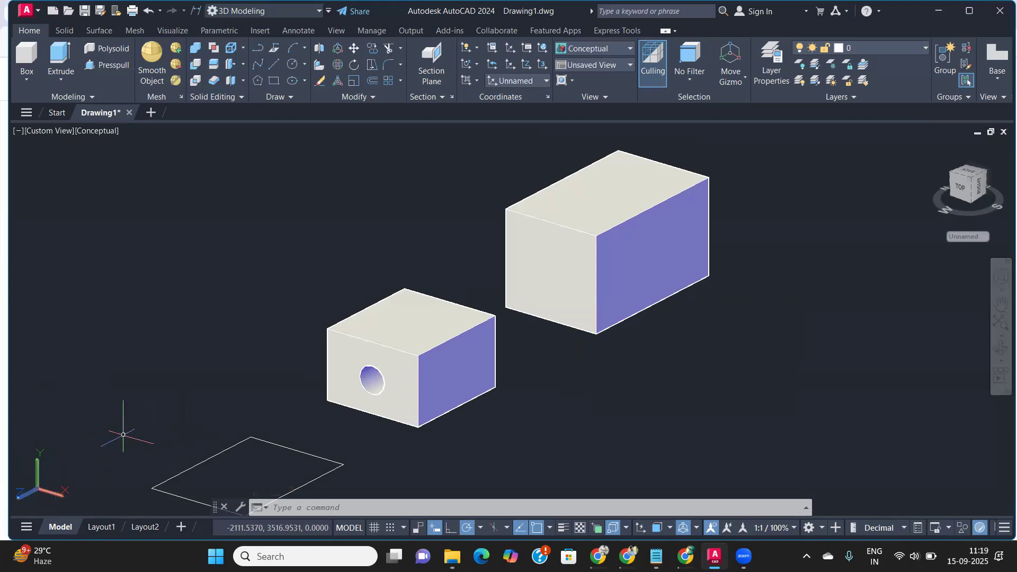
Step: Apply the 2D Wireframe visual style and view both boxes with the flat rectangle
scroll(284, 412, "down", 4)
middle_click_drag(257, 413, 364, 414)
scroll(364, 413, "up", 3)
middle_click_drag(463, 448, 332, 420)
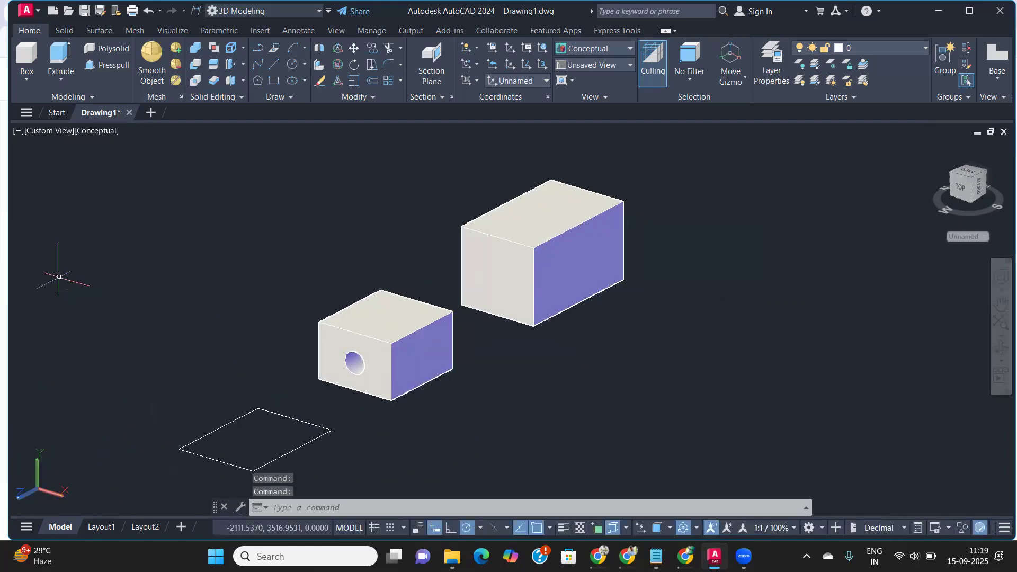
left_click(102, 135)
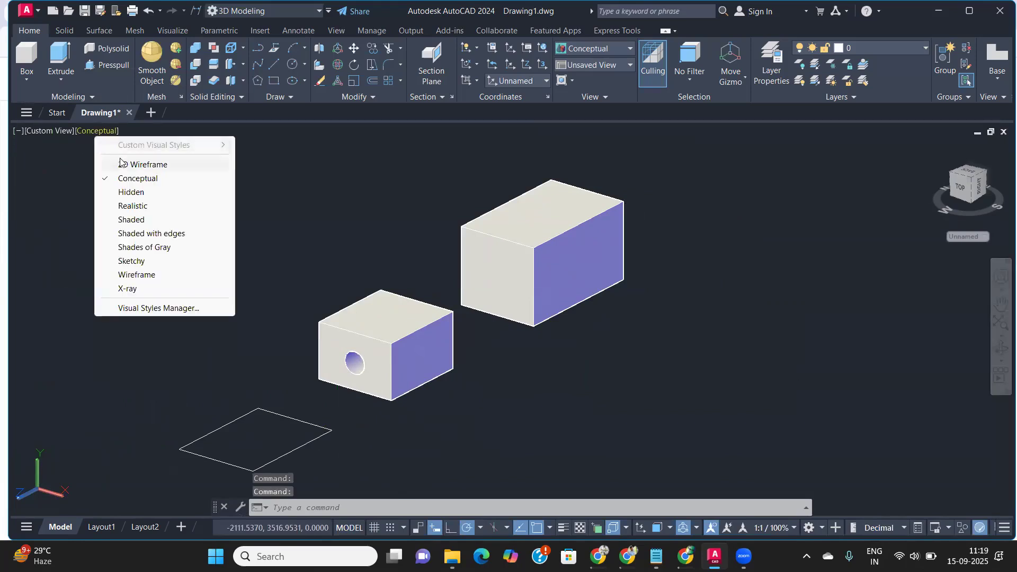
left_click(121, 161)
middle_click_drag(60, 424, 181, 372)
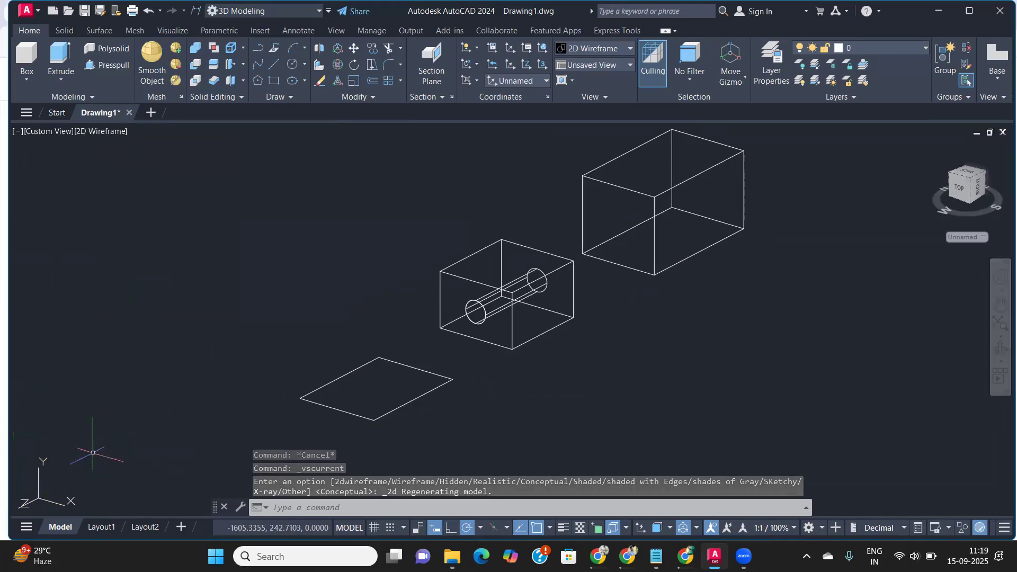
Step: Switch the viewport back to the Conceptual visual style and view the boxes and the rectangle
left_click(105, 131)
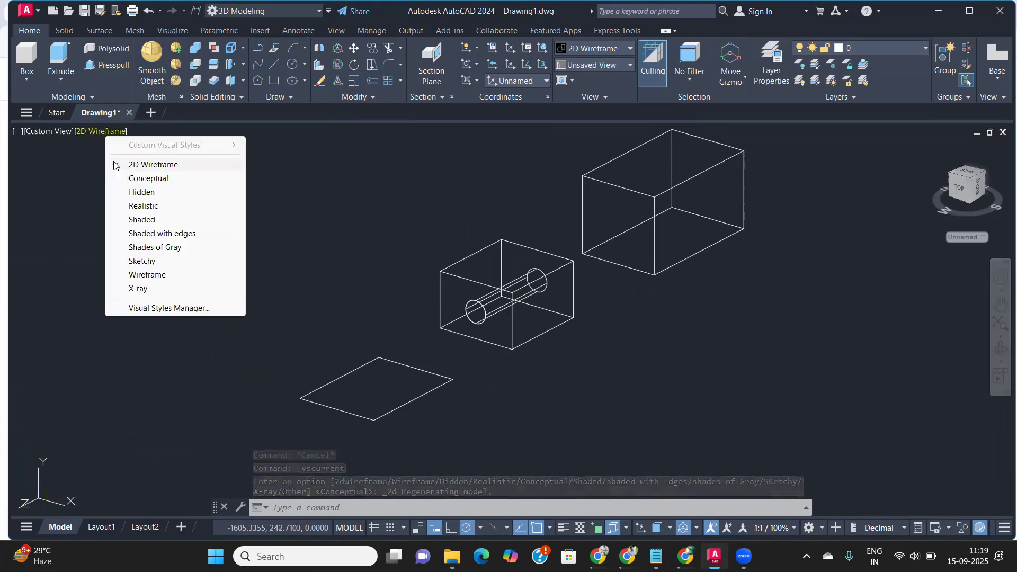
left_click(139, 178)
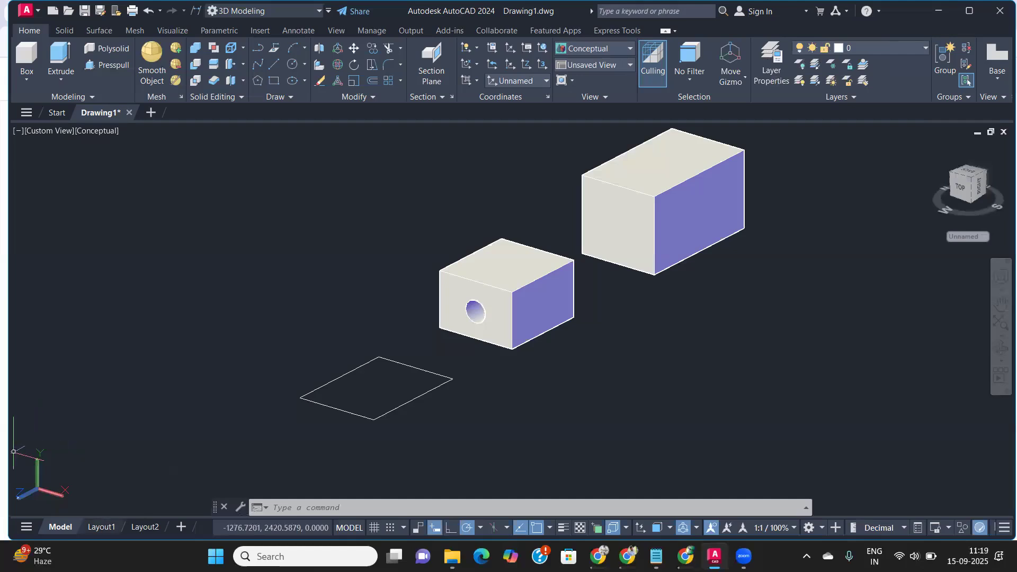
mouse_move(511, 348)
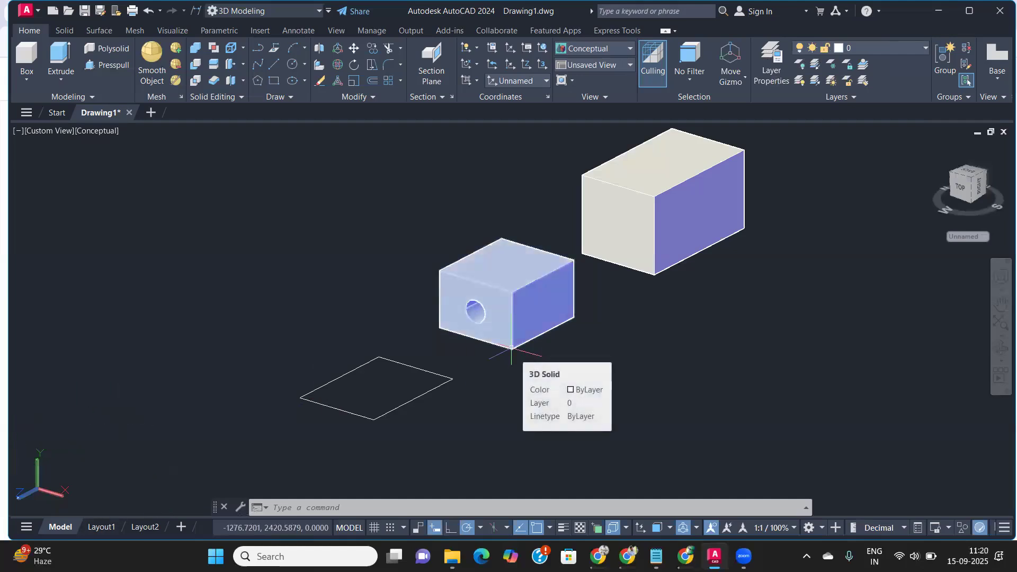
scroll(325, 159, "down", 6)
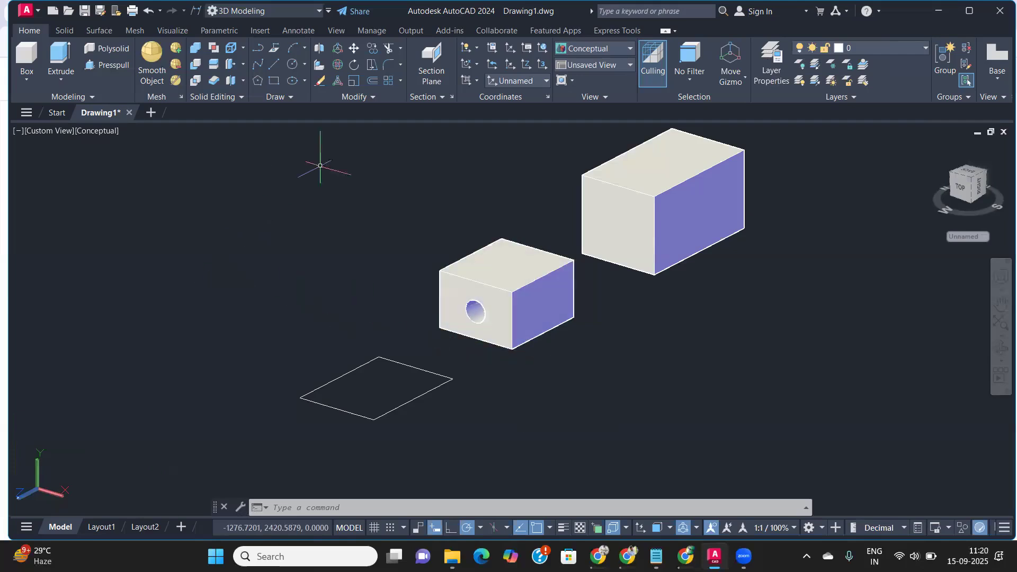
middle_click_drag(345, 164, 317, 250)
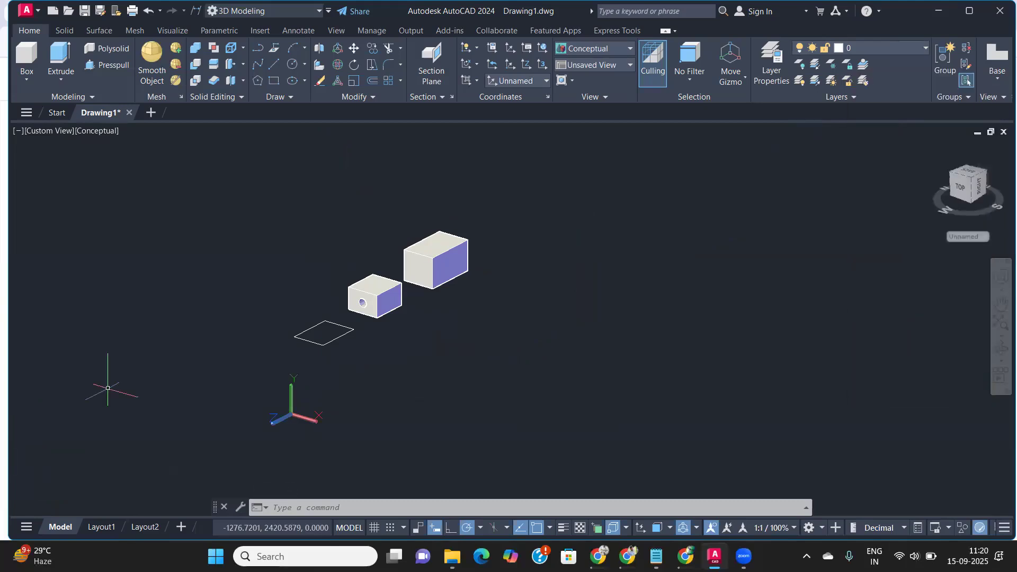
scroll(400, 290, "up", 6)
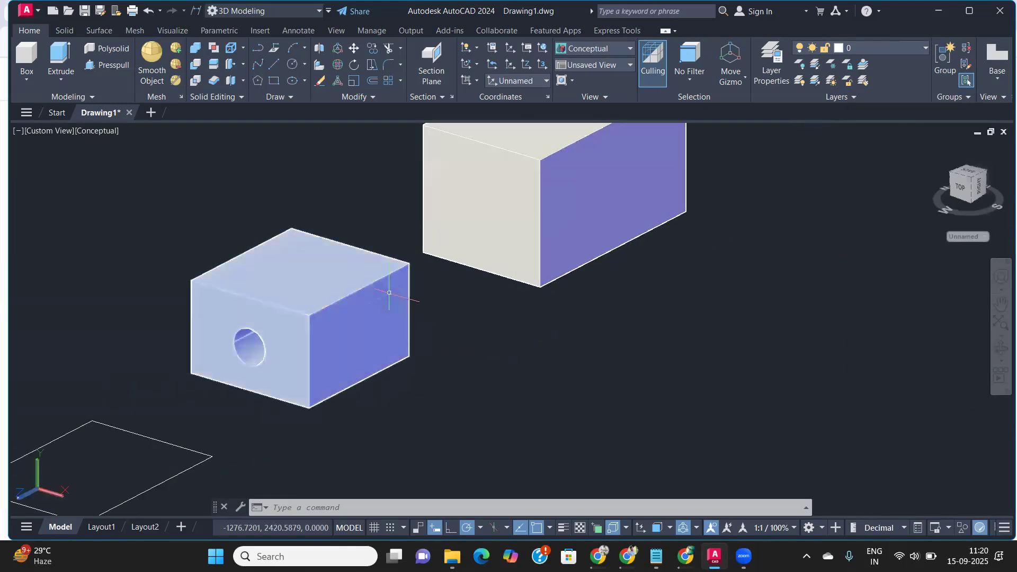
scroll(465, 298, "down", 5)
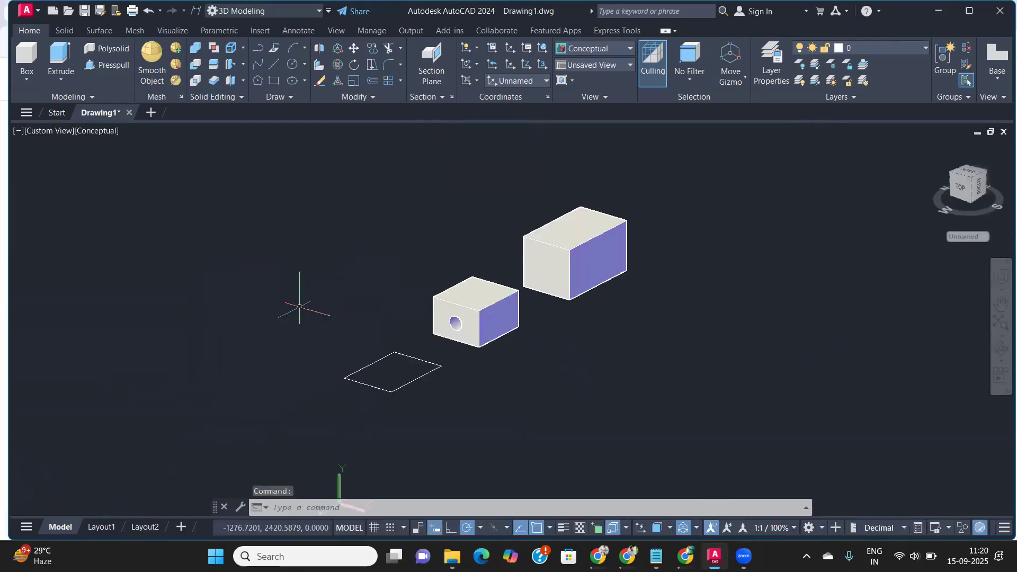
Step: Draw a large solid box with the Box primitive in the empty space beside the two existing boxes
left_click(24, 79)
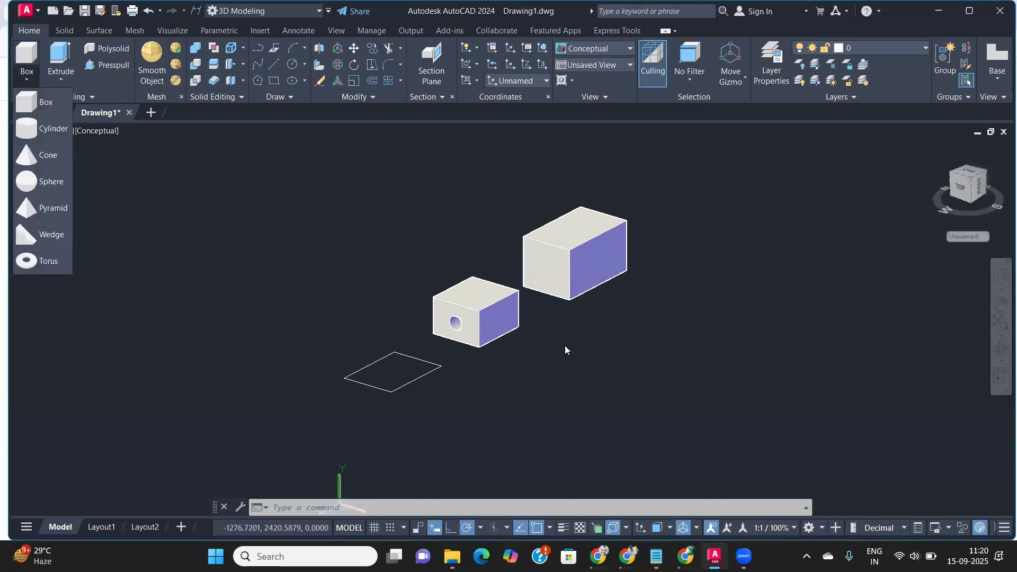
middle_click_drag(567, 341, 412, 356)
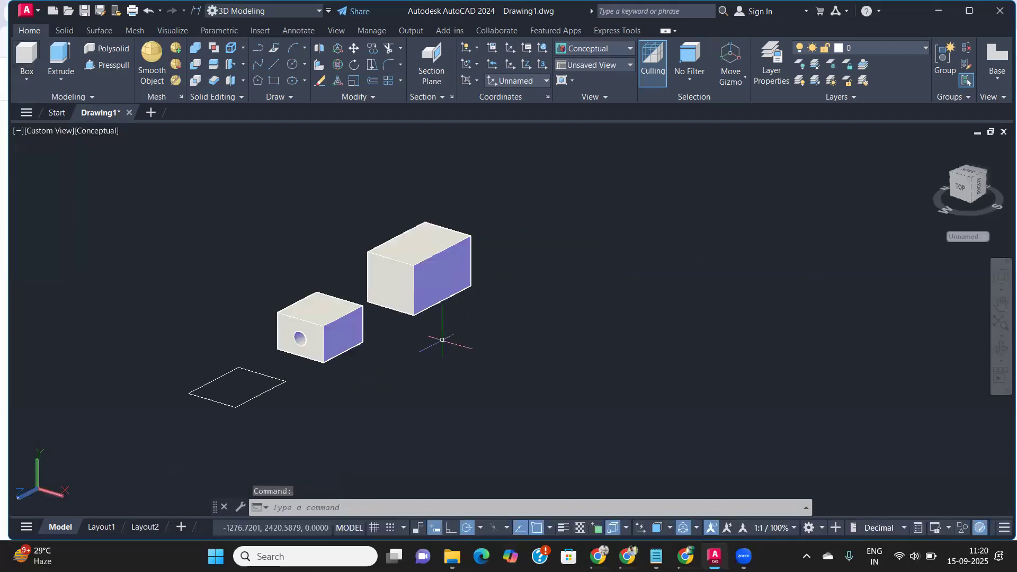
left_click(25, 79)
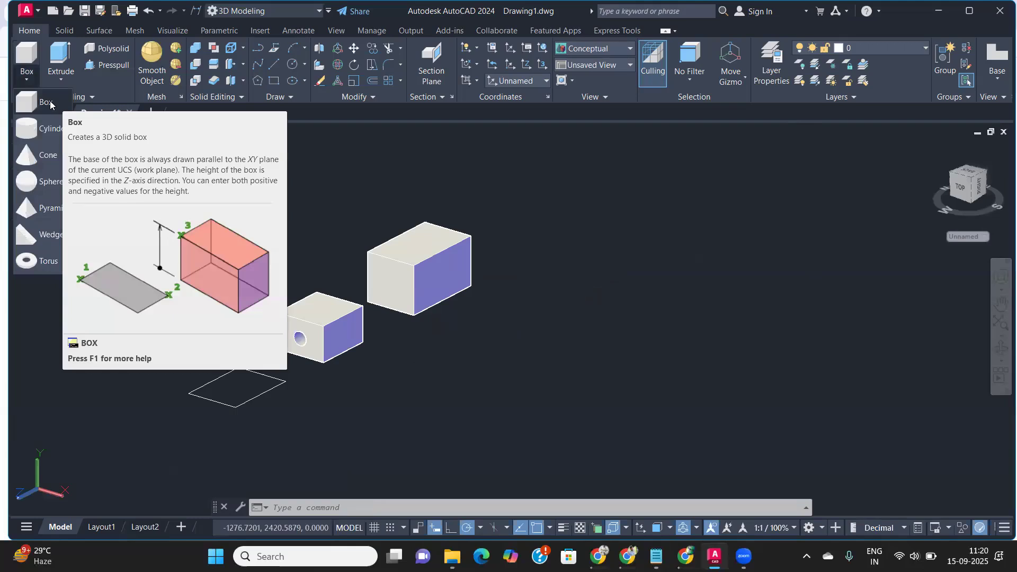
left_click(51, 104)
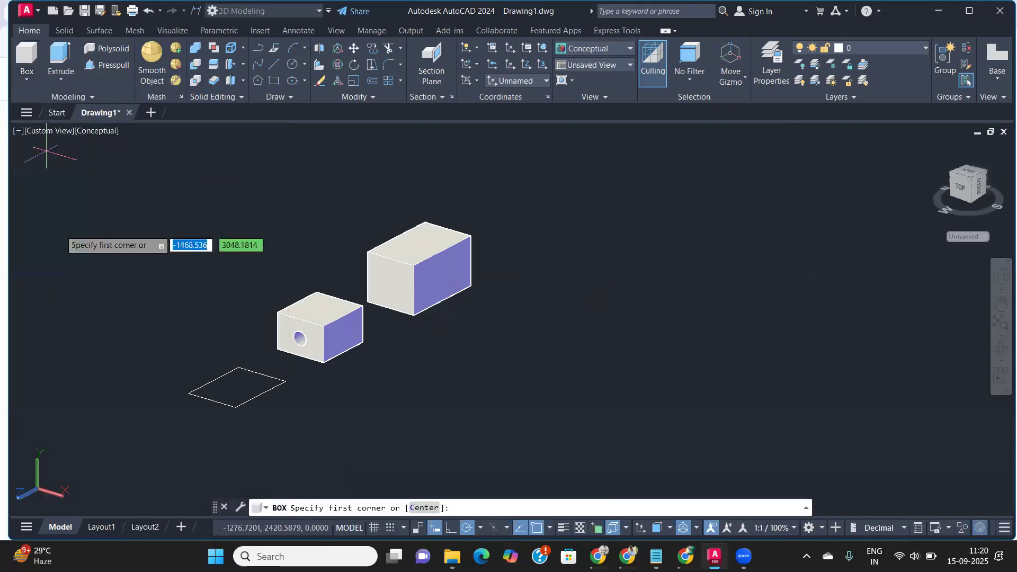
middle_click_drag(563, 351, 497, 392)
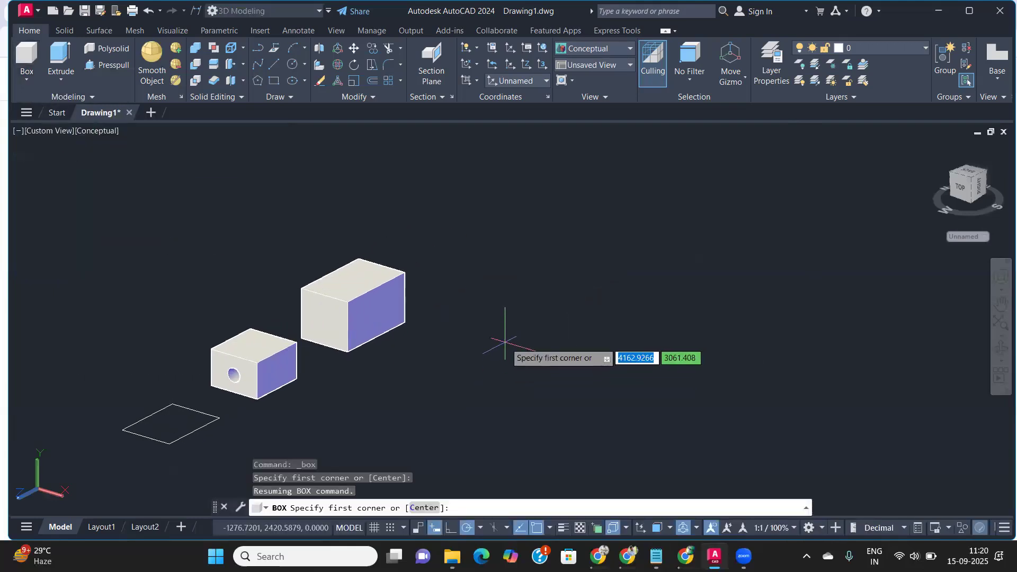
left_click(529, 354)
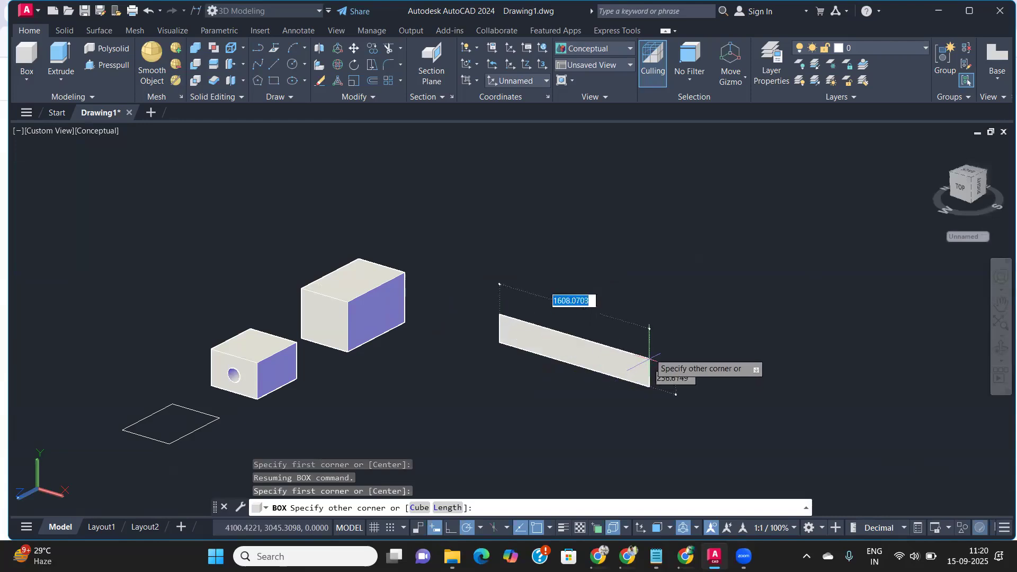
left_click(624, 262)
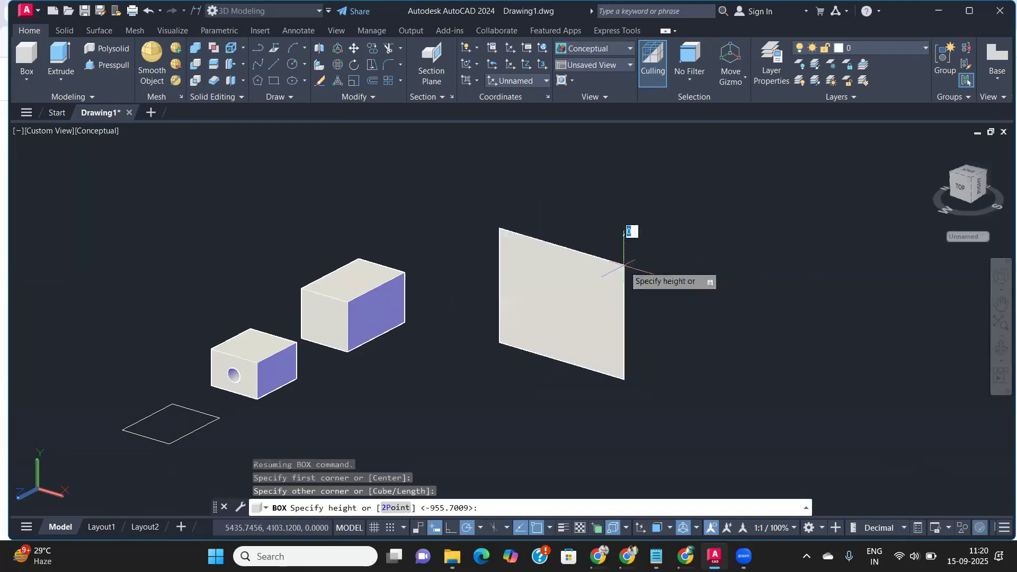
left_click(730, 173)
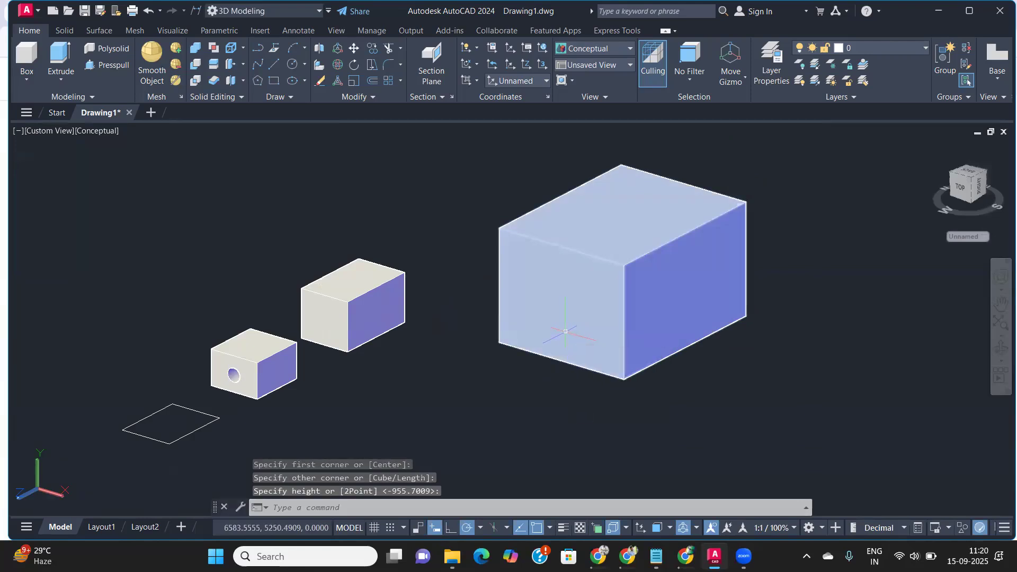
left_click(669, 528)
left_click(670, 528)
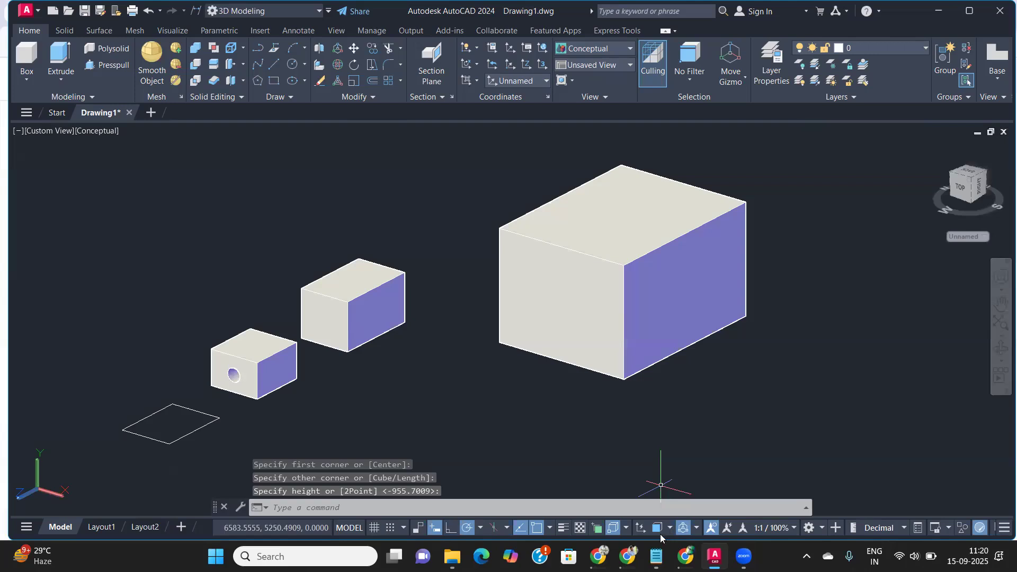
left_click(658, 528)
middle_click_drag(331, 330, 111, 199)
left_click(23, 57)
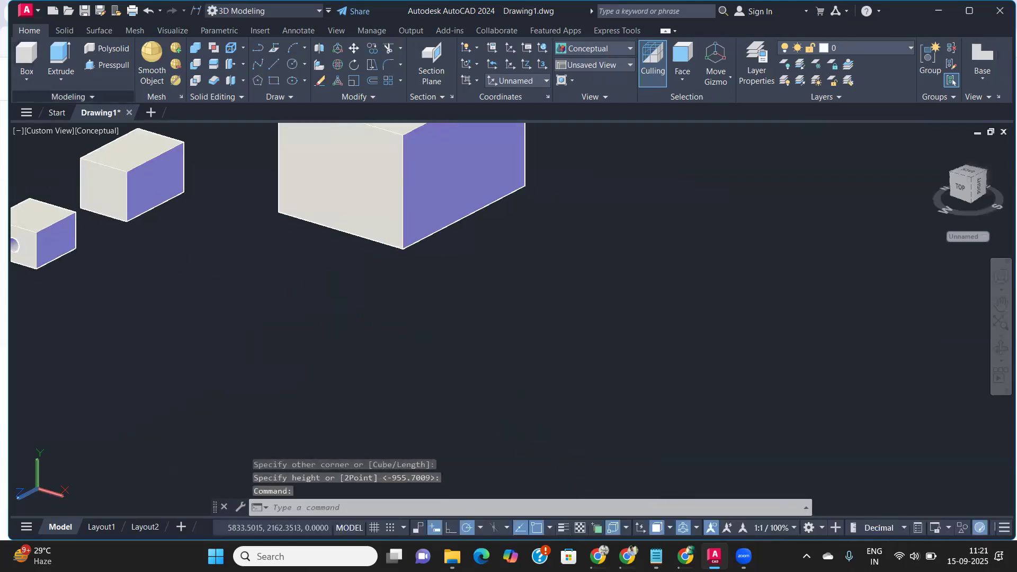
left_click(186, 371)
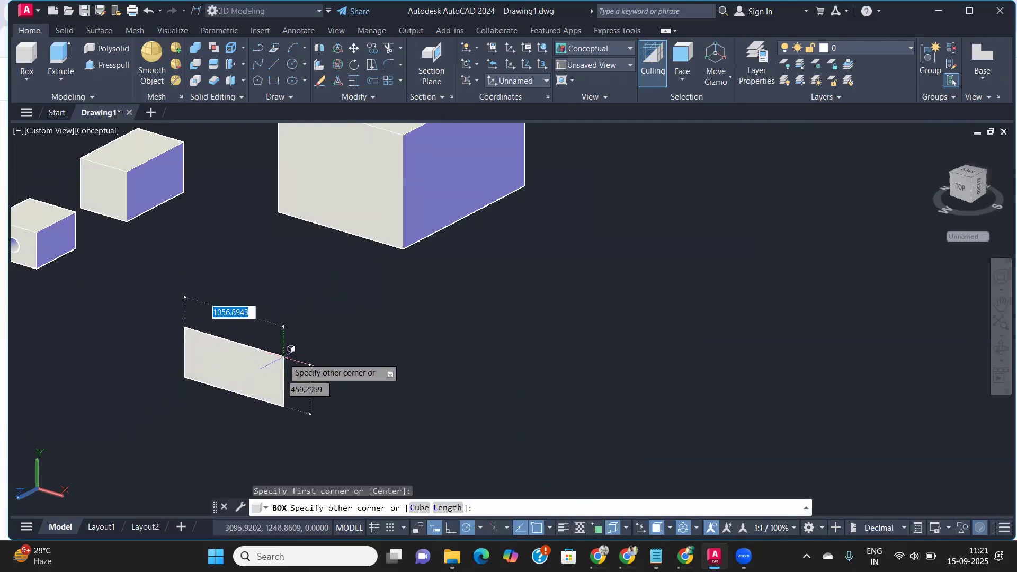
key("Escape")
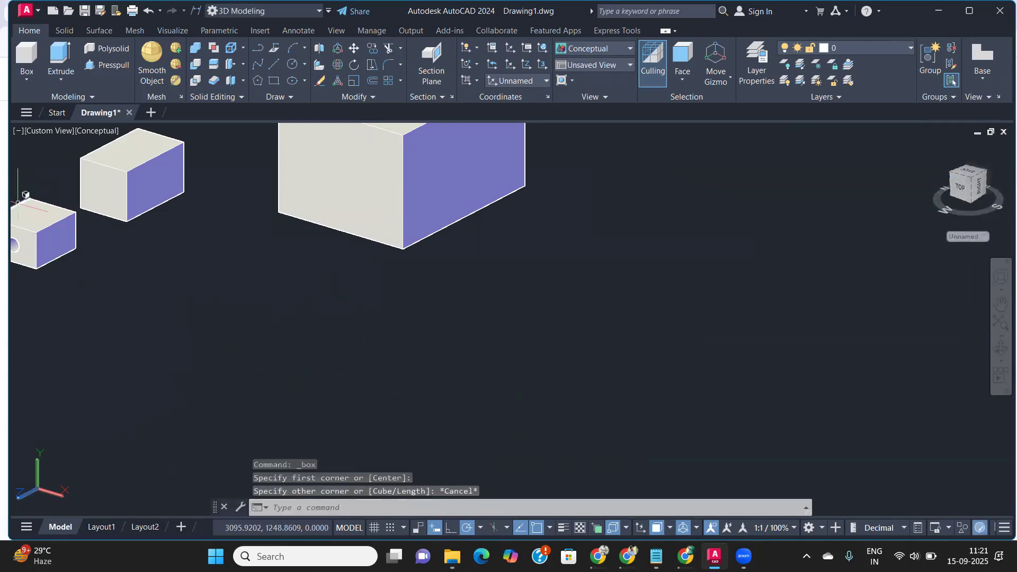
Step: Show the model in the SW Isometric view and set the subobject selection filter to No Filter
left_click(47, 131)
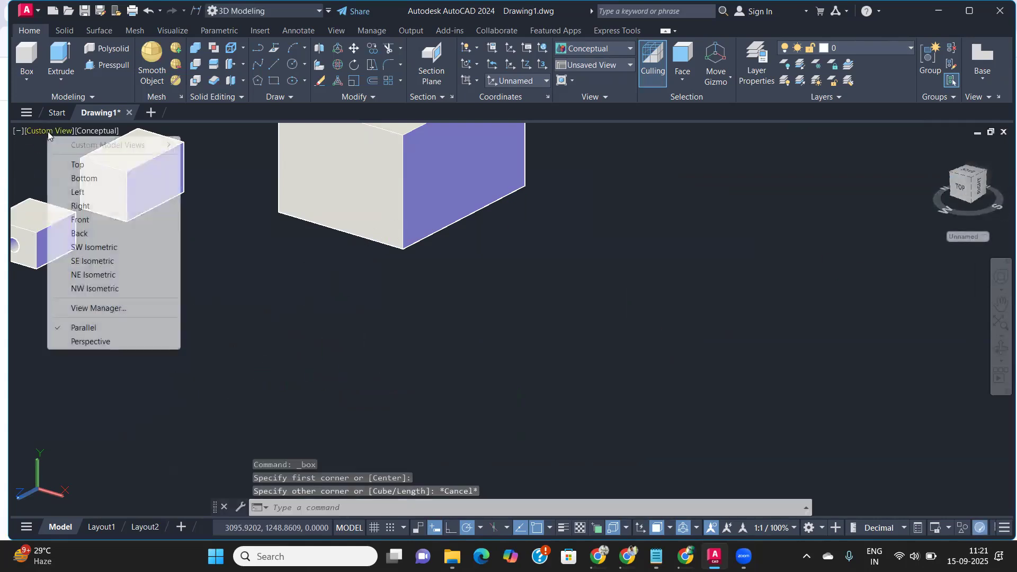
left_click(87, 250)
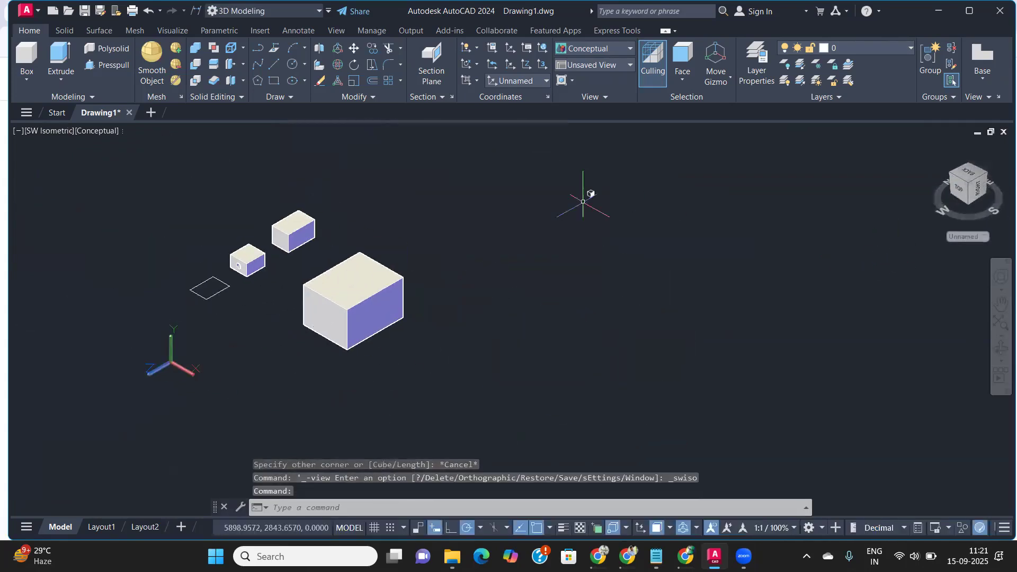
left_click(683, 75)
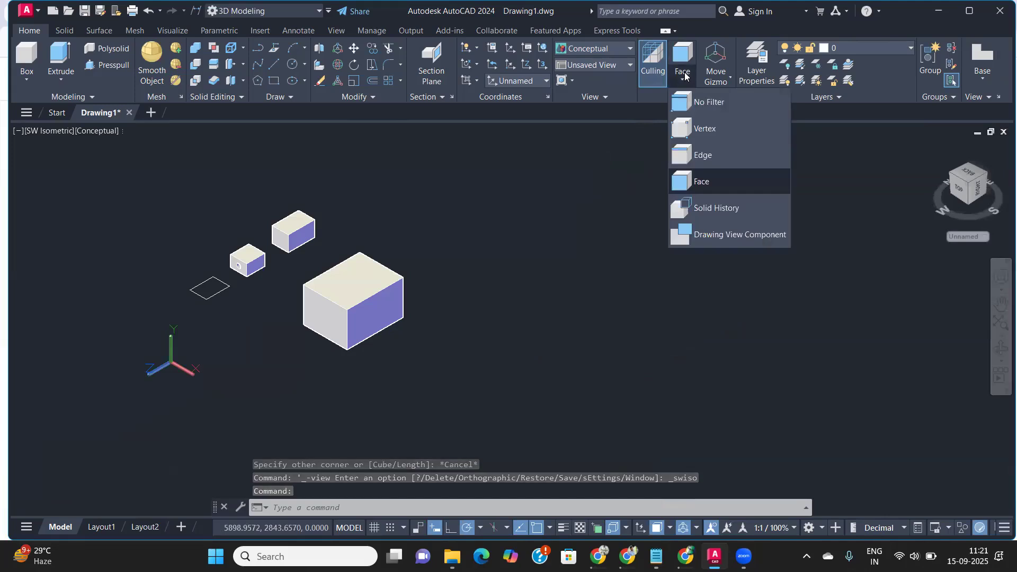
left_click(709, 103)
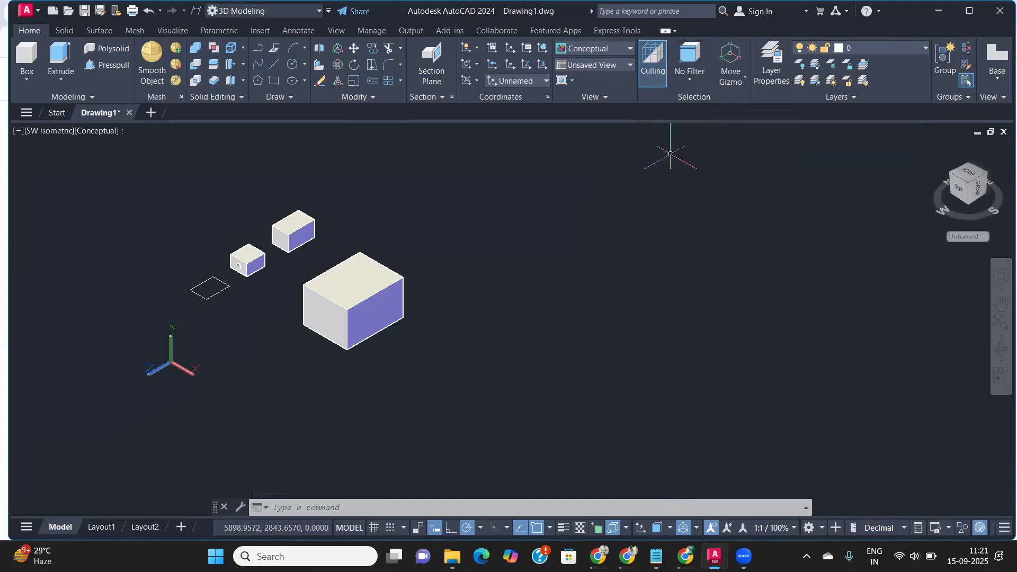
type("rec")
key("Return")
left_click(476, 304)
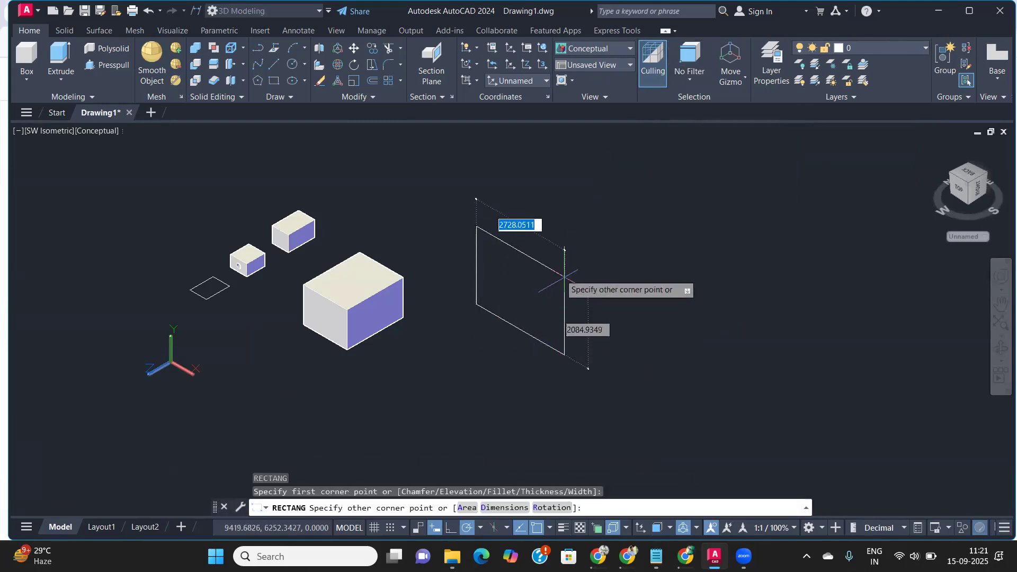
key("Escape")
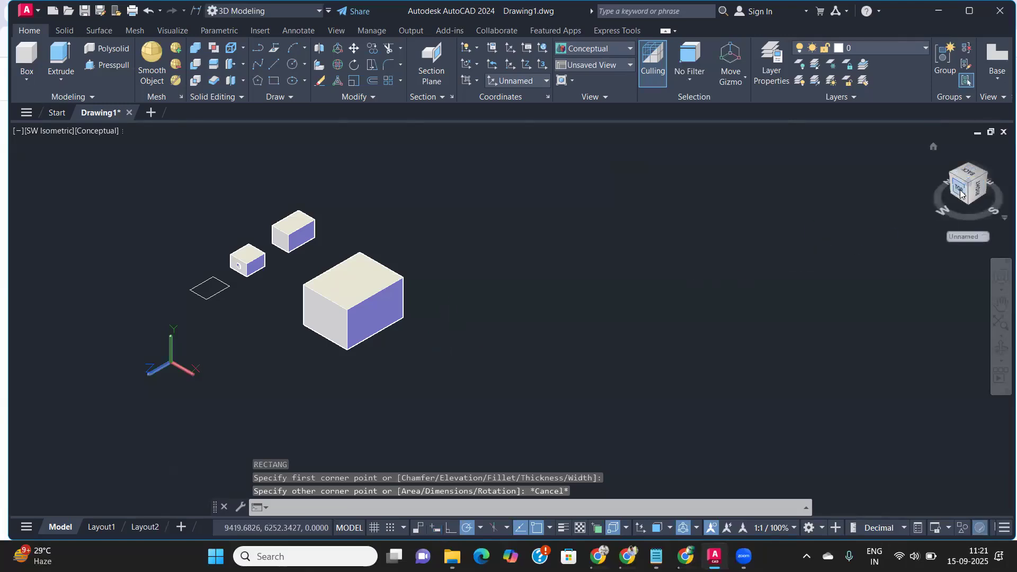
Step: Orbit the model and switch the viewport to the NE Isometric view
left_click(960, 192)
middle_click_drag(921, 209, 822, 175, "shift")
left_click(45, 131)
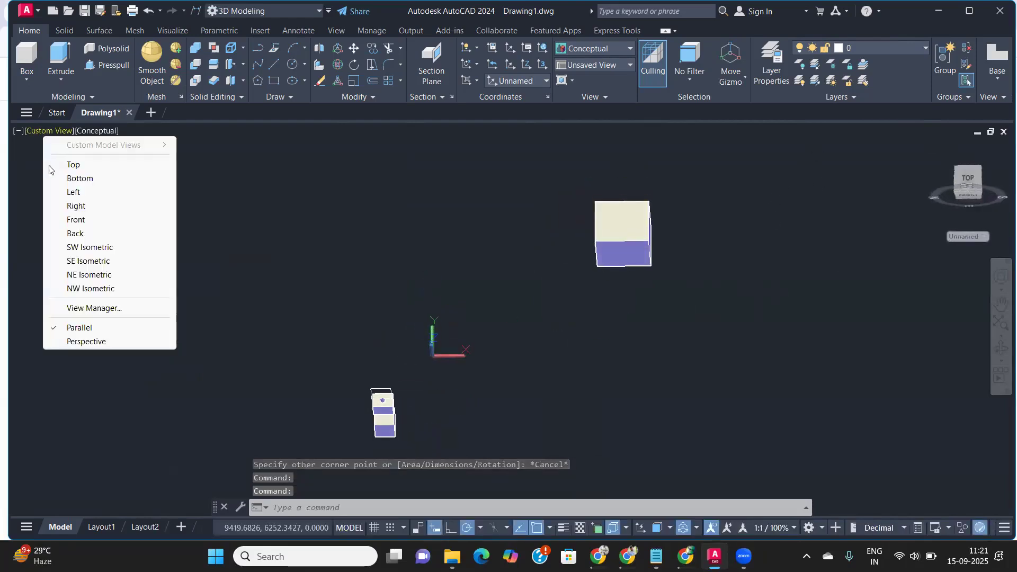
left_click(89, 274)
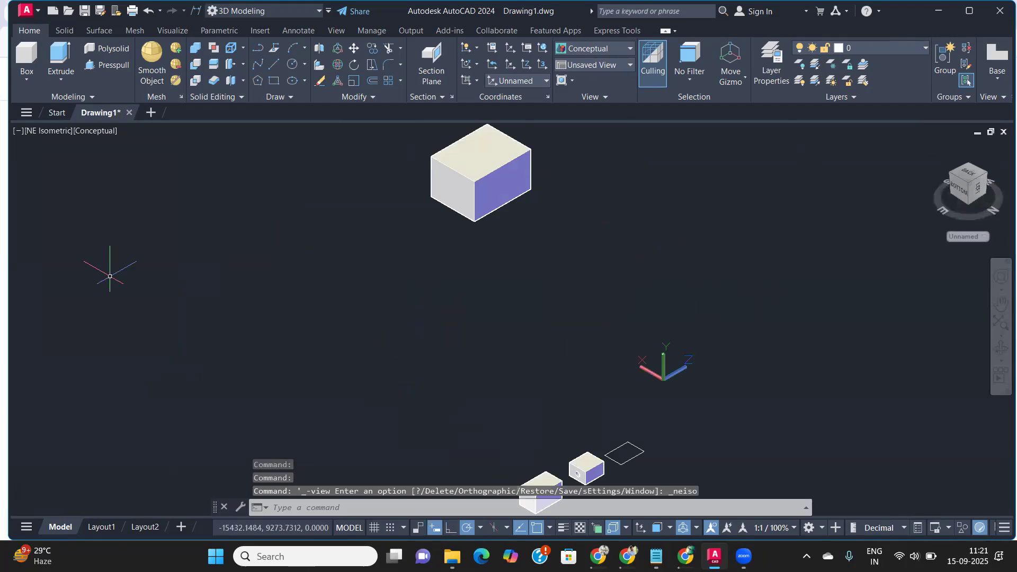
Step: Set the viewport to the Top view and orbit to a 3D angle with the Z axis pointing up
left_click(60, 130)
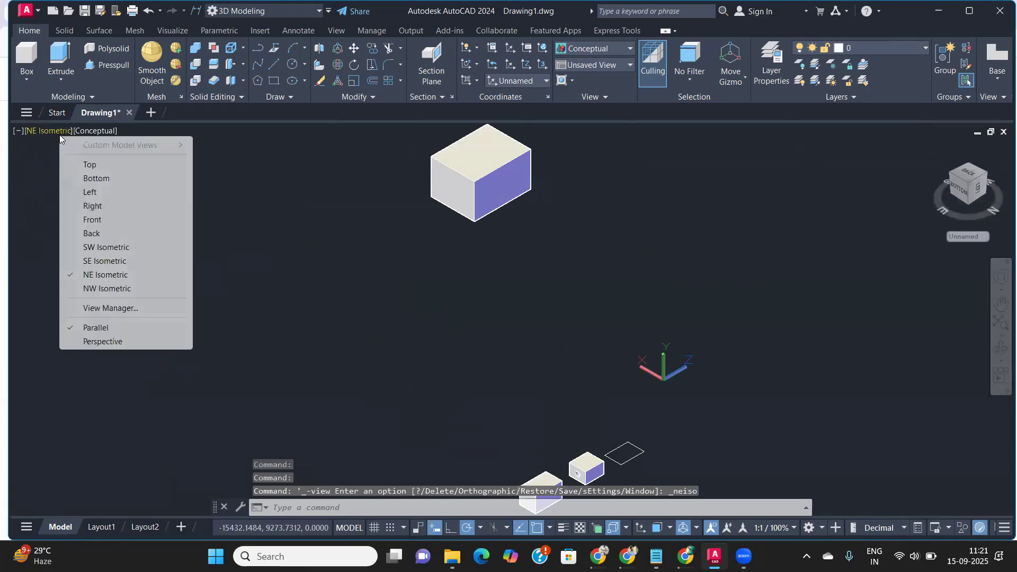
left_click(95, 164)
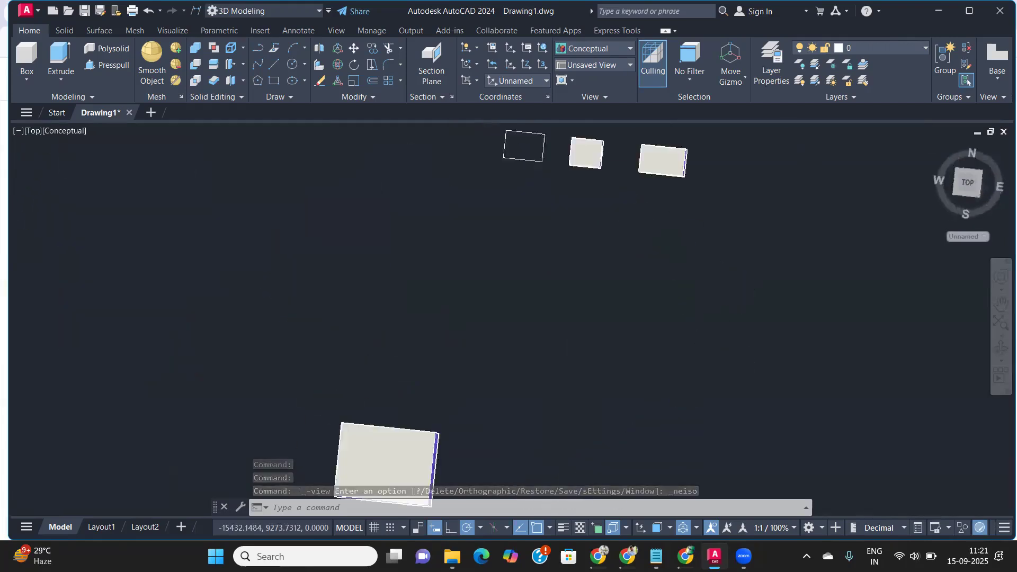
middle_click_drag(535, 360, 623, 272, "shift")
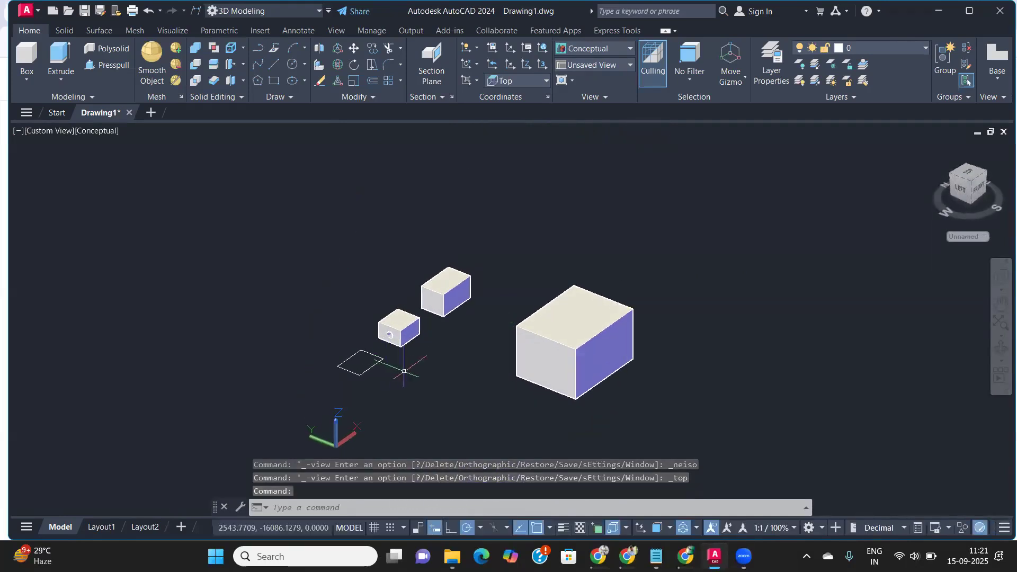
Step: Delete all the boxes and the flat rectangle from the drawing
scroll(403, 370, "up", 3)
left_click(869, 455)
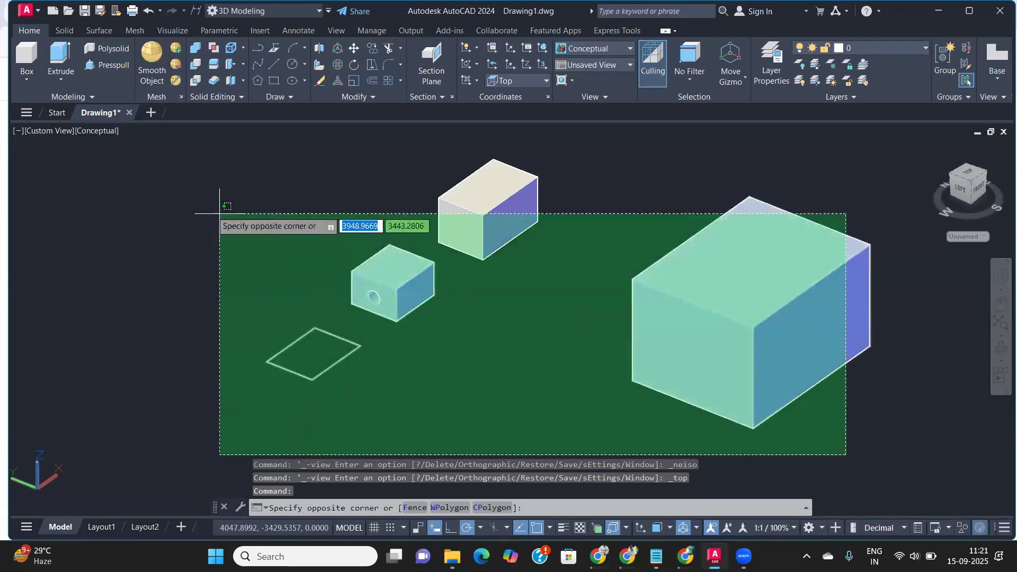
left_click(195, 189)
key("Delete")
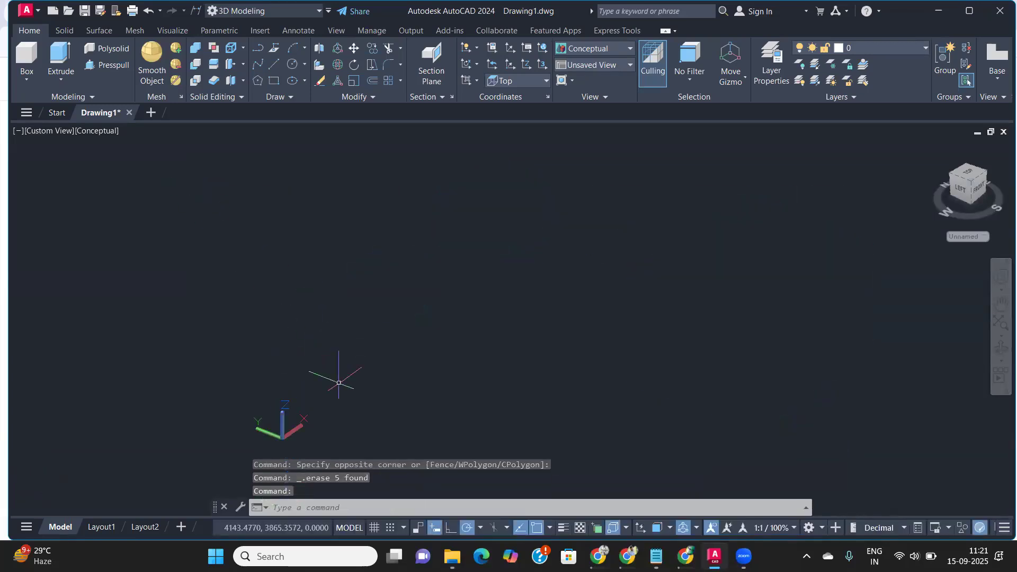
key("Return")
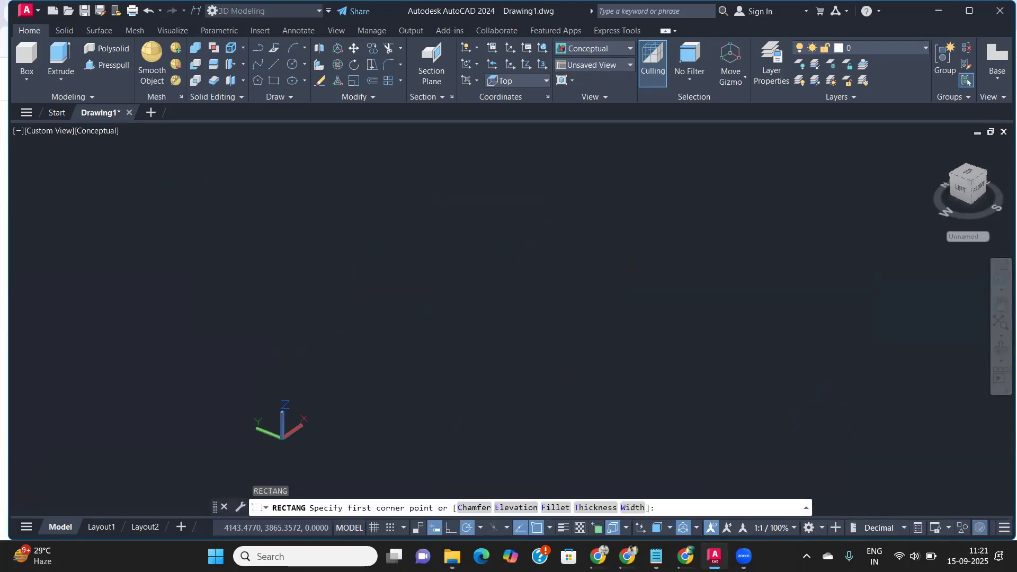
left_click(423, 326)
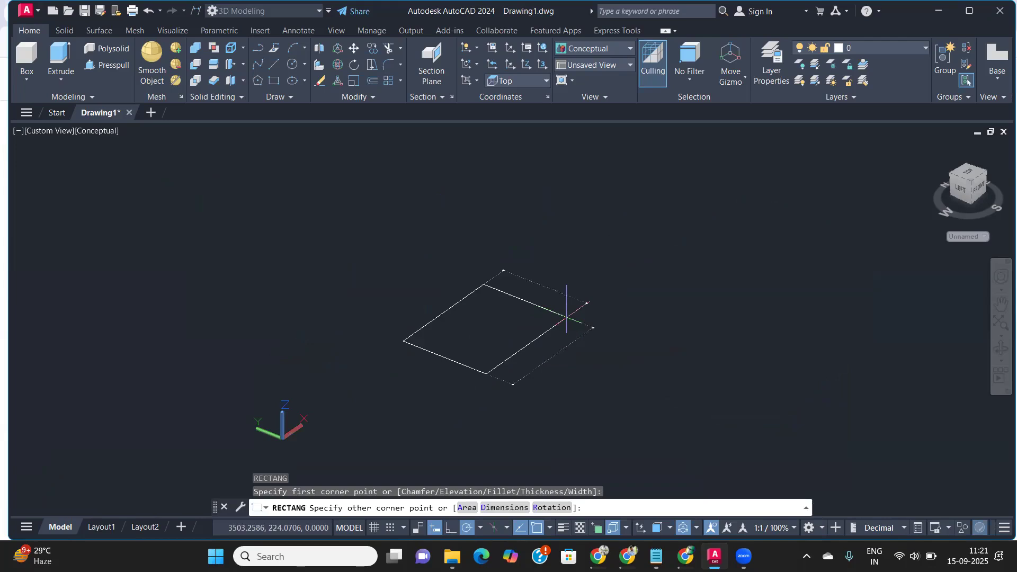
key("Escape")
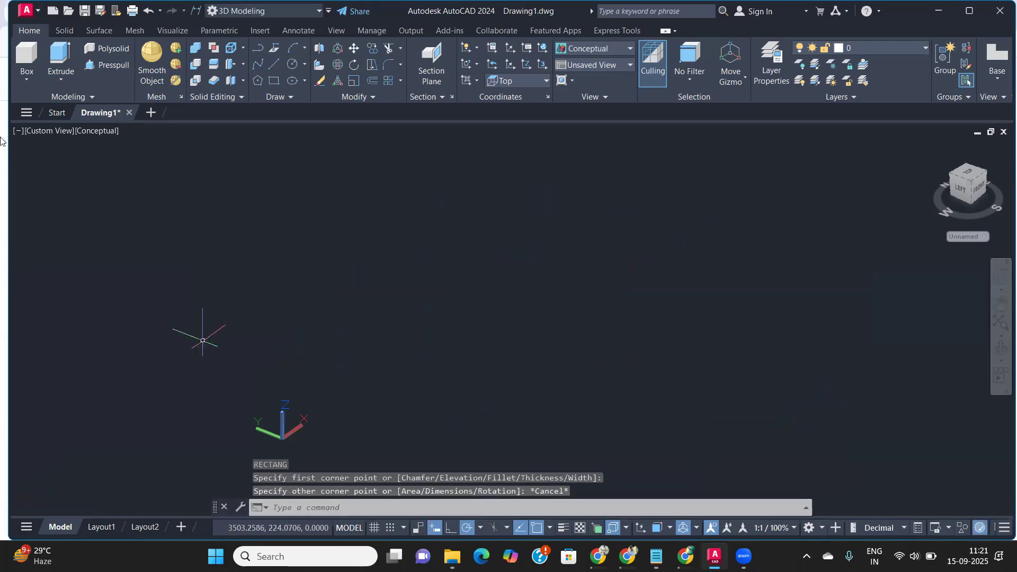
Step: Draw a tall upright solid box with a roughly square base in the middle of the empty drawing
left_click(18, 63)
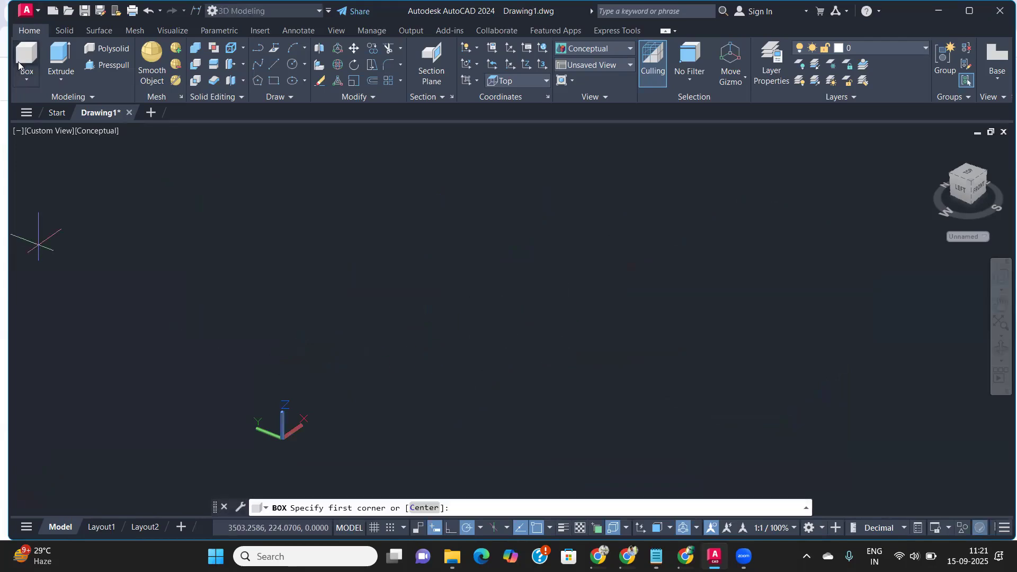
left_click(393, 342)
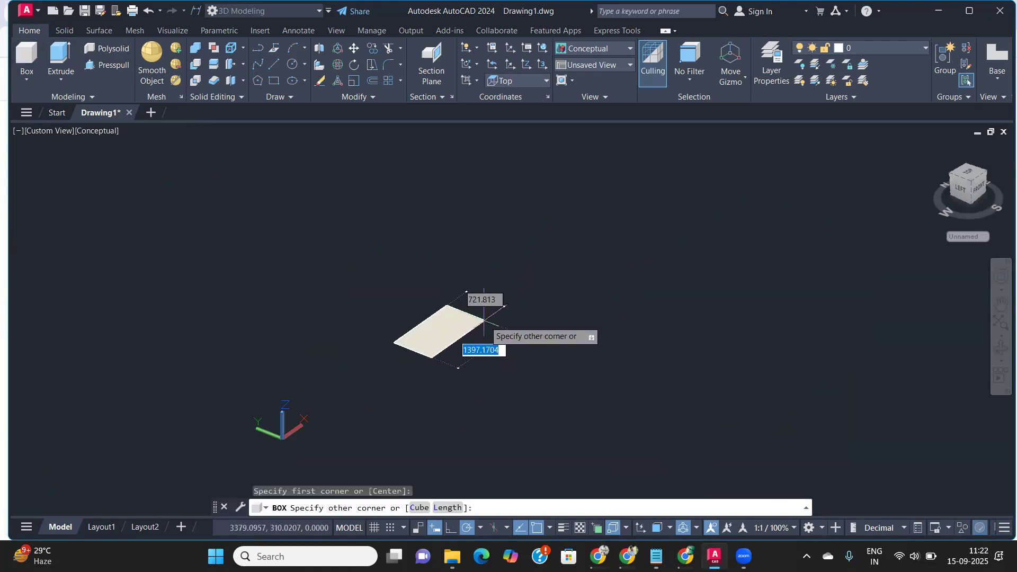
left_click(466, 332)
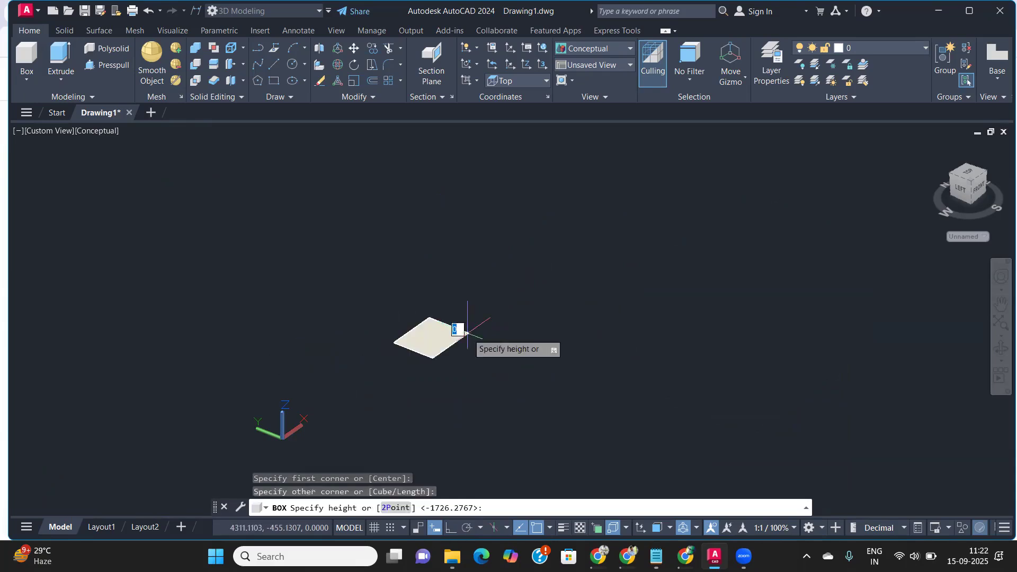
left_click(465, 242)
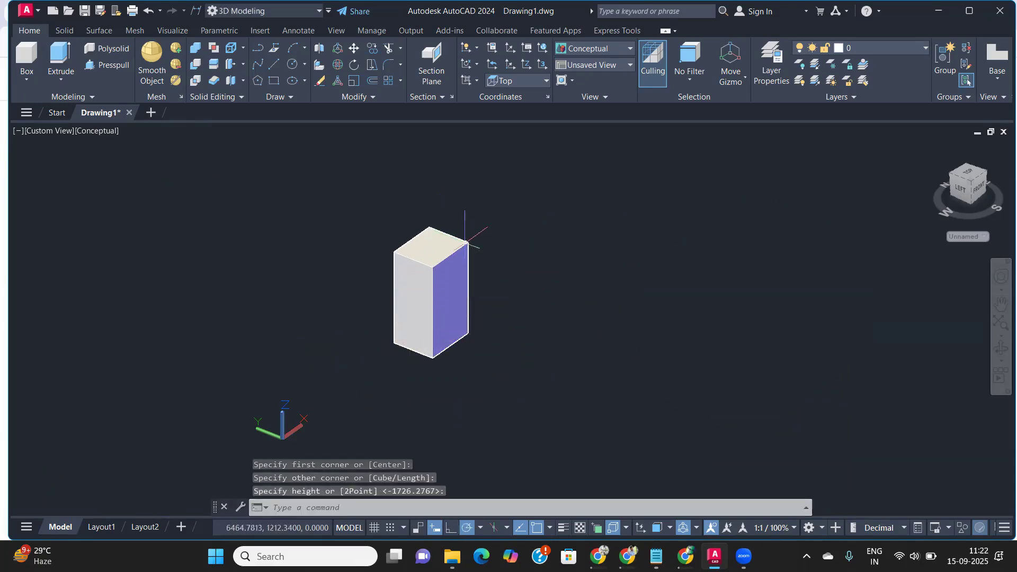
middle_click_drag(456, 365, 368, 369)
scroll(376, 363, "up", 2)
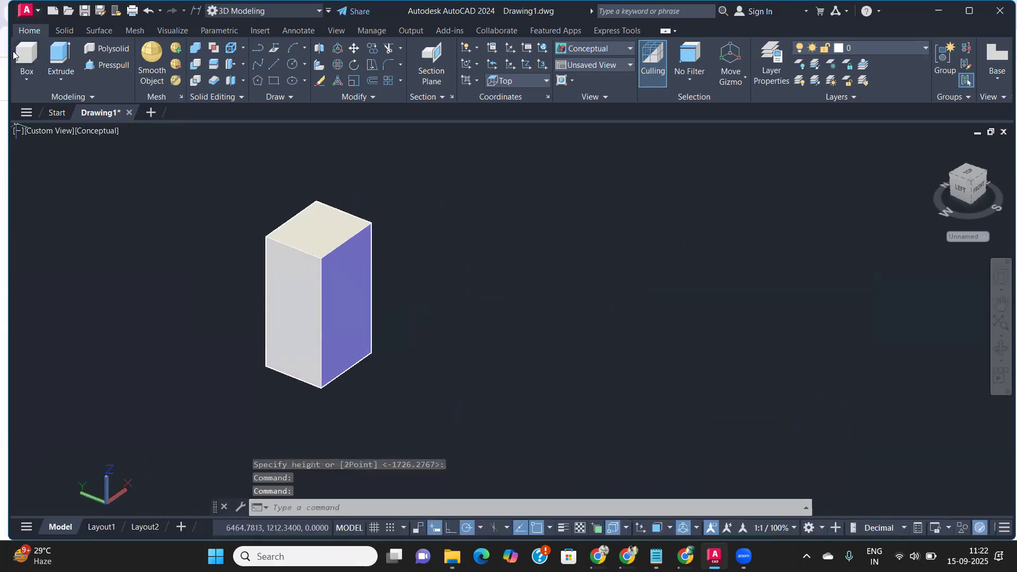
Step: Draw a solid box in the empty space beside the tall box, 100 long, 50 wide and 100 high
key("Return")
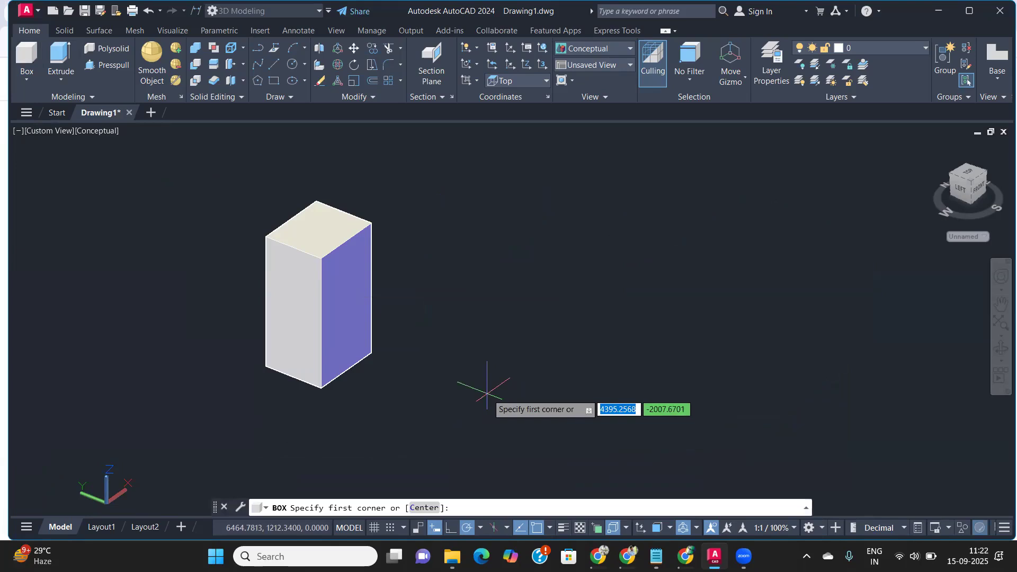
left_click(486, 391)
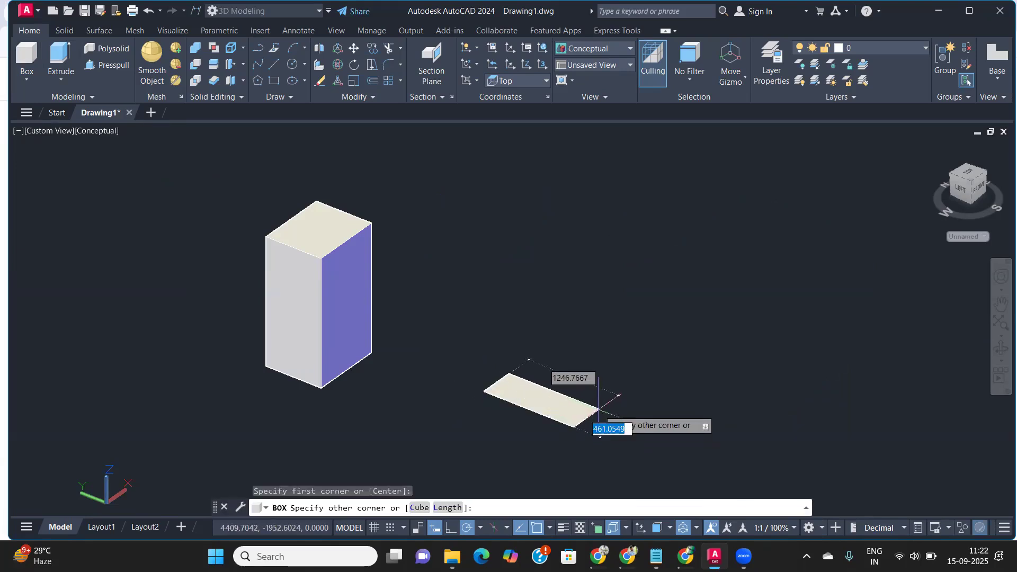
type("l")
key("Return")
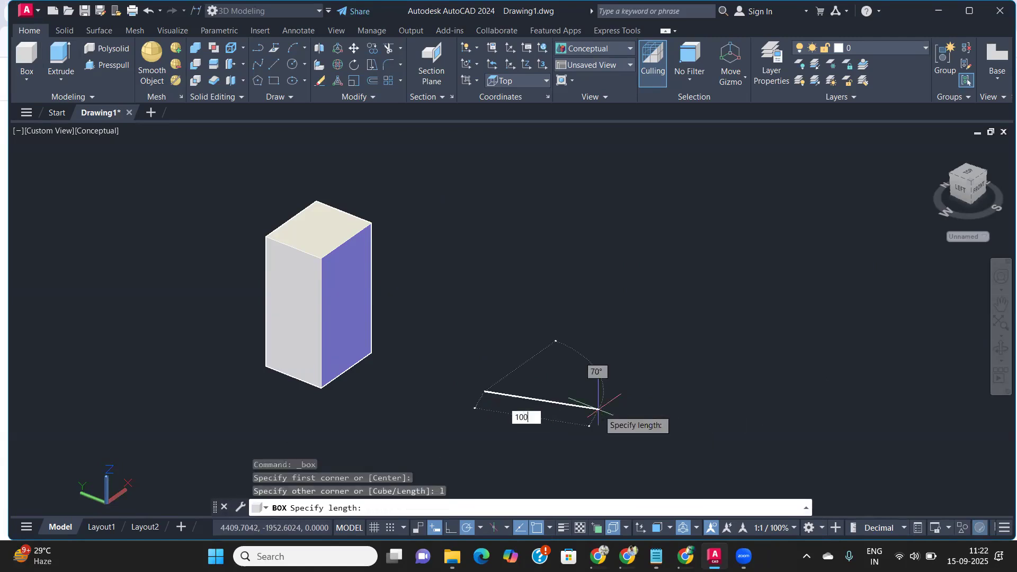
key("Return")
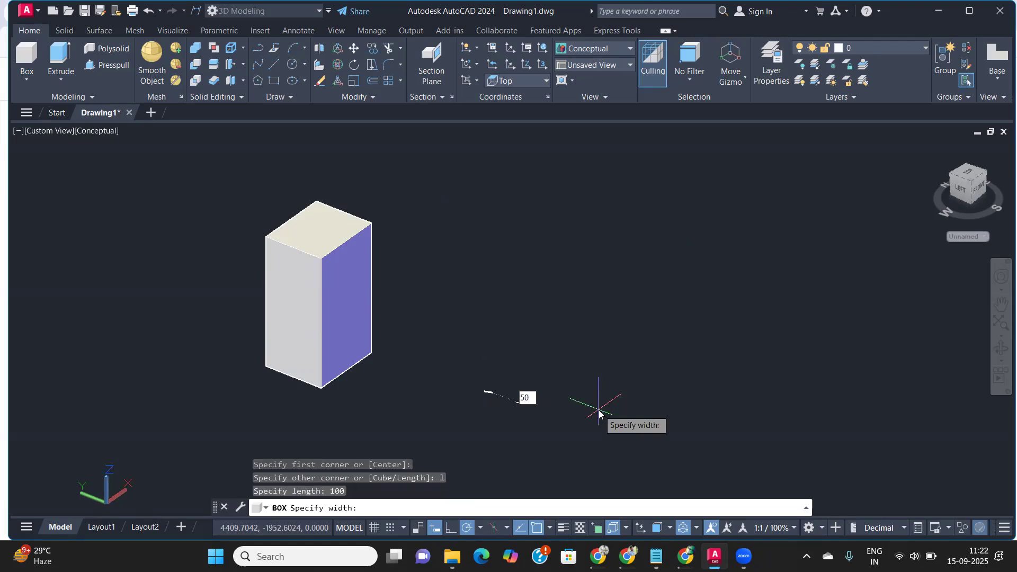
type("50")
key("Return")
scroll(445, 402, "up", 5)
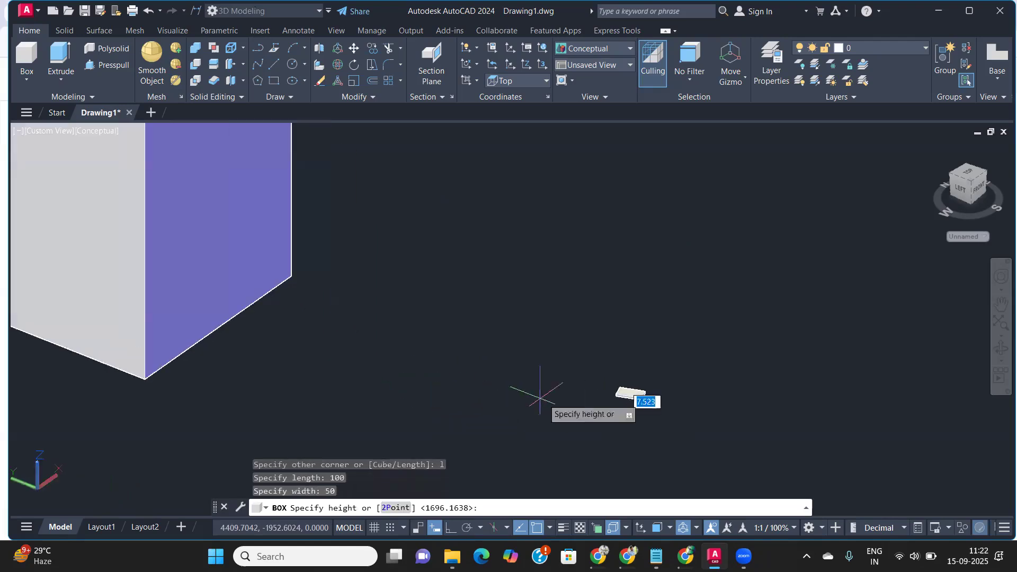
scroll(540, 398, "down", 5)
middle_click_drag(630, 371, 302, 365)
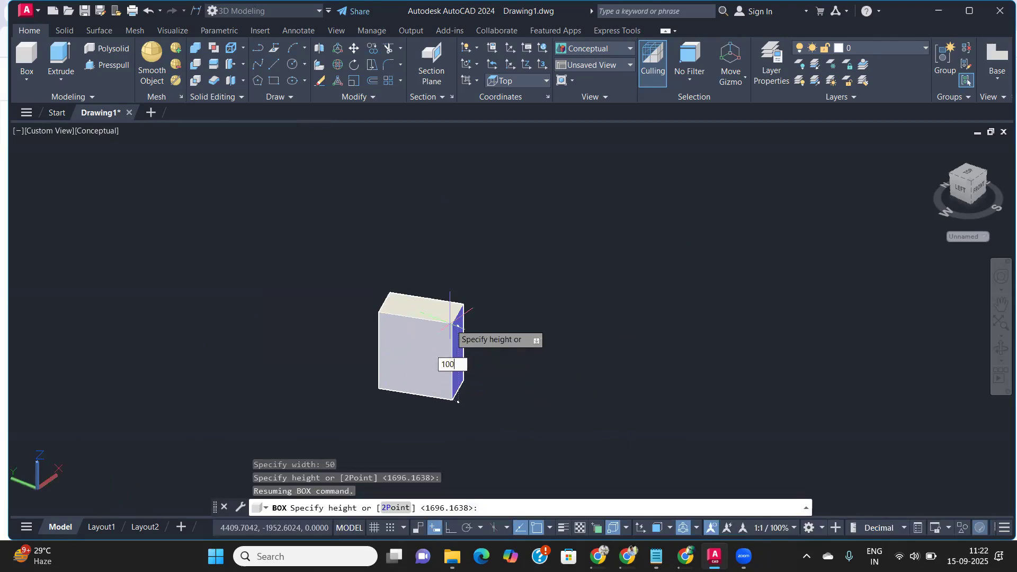
key("Return")
Step: Draw a second, lower solid box freehand beside the 100 × 50 box, with a base of about 101 by 69
middle_click_drag(490, 381, 463, 380, "shift")
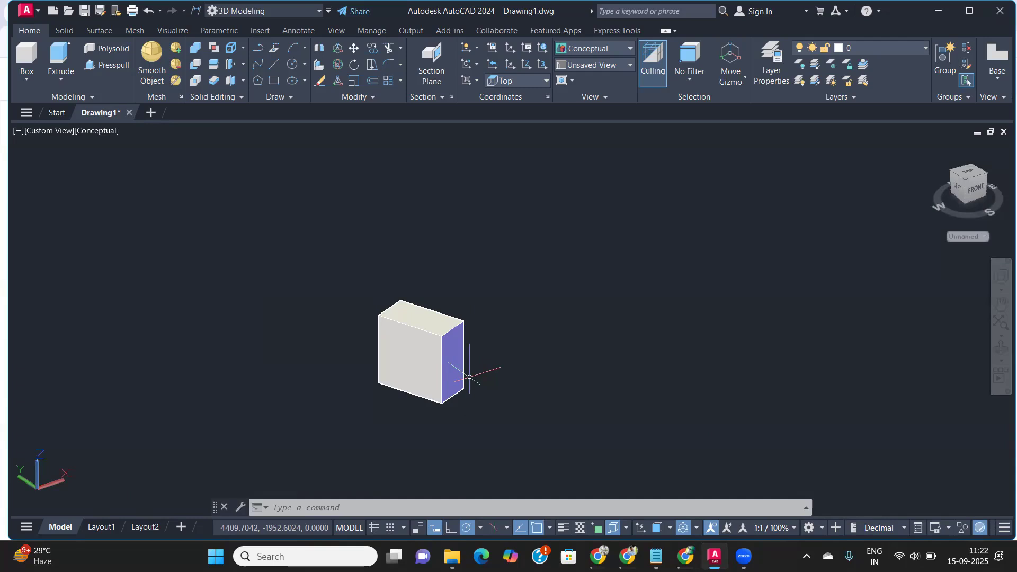
scroll(469, 377, "up", 3)
middle_click_drag(496, 380, 291, 342)
scroll(302, 335, "down", 2)
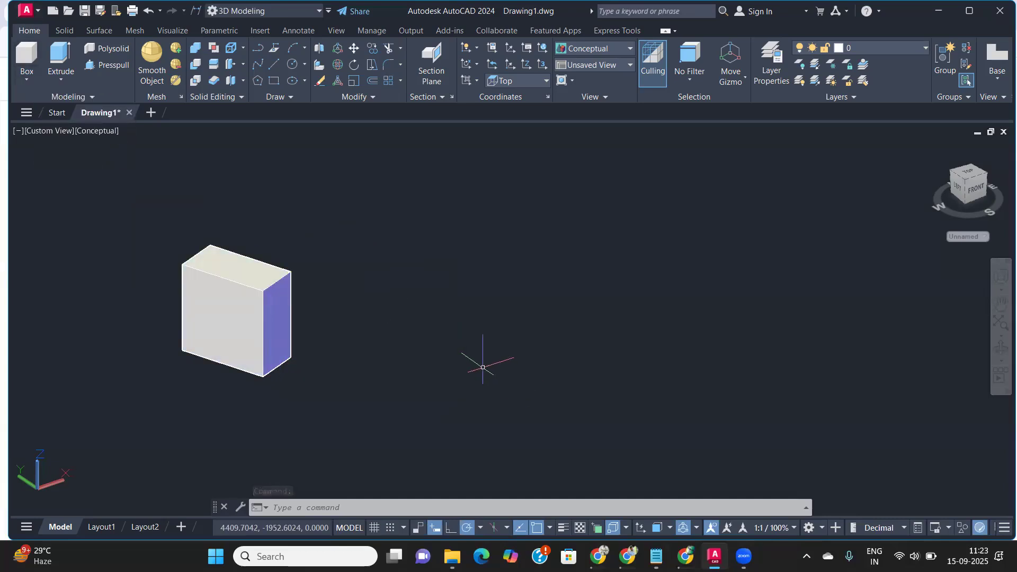
type("ox")
key("Return")
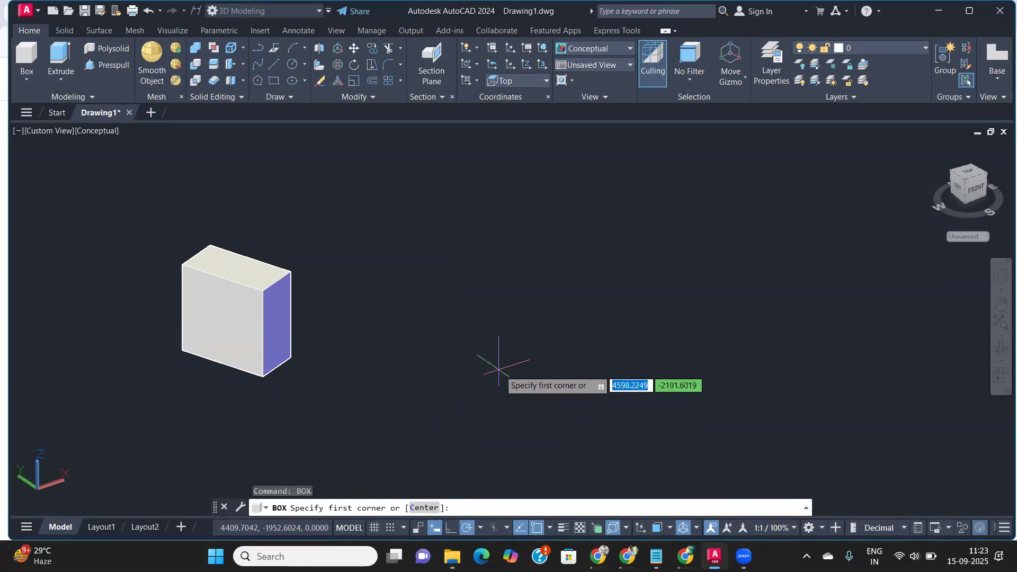
left_click(453, 365)
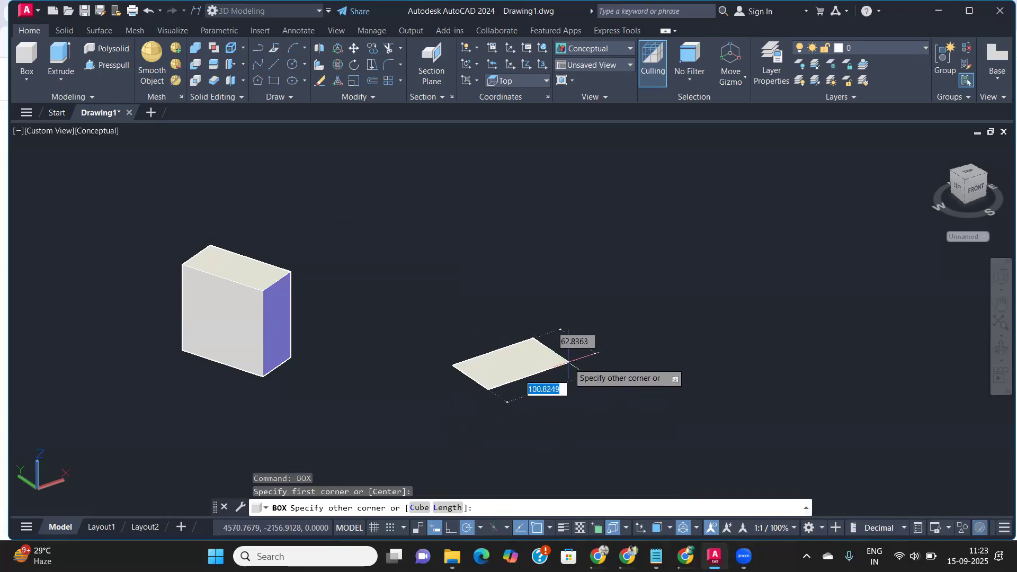
left_click(568, 363)
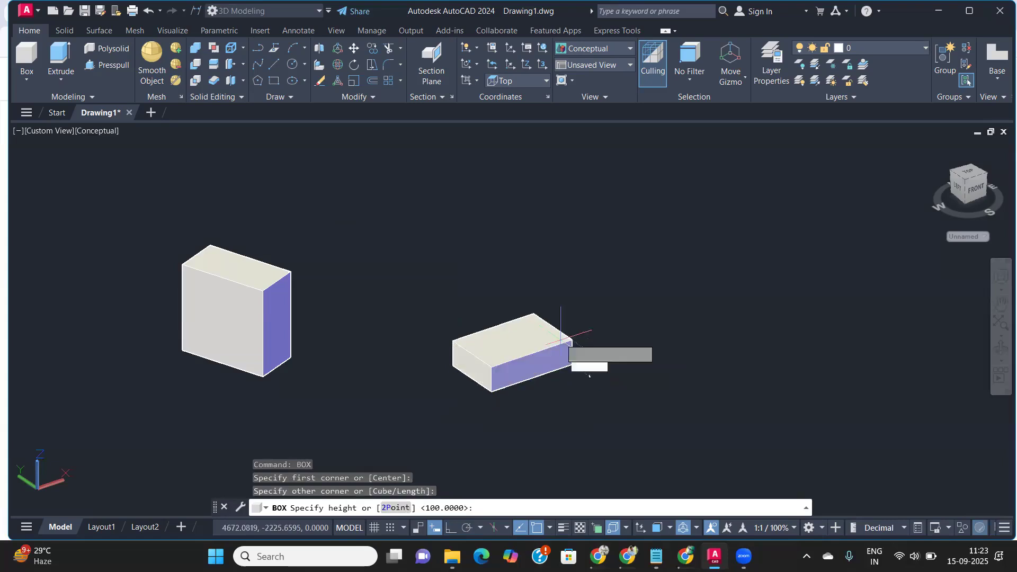
left_click(556, 309)
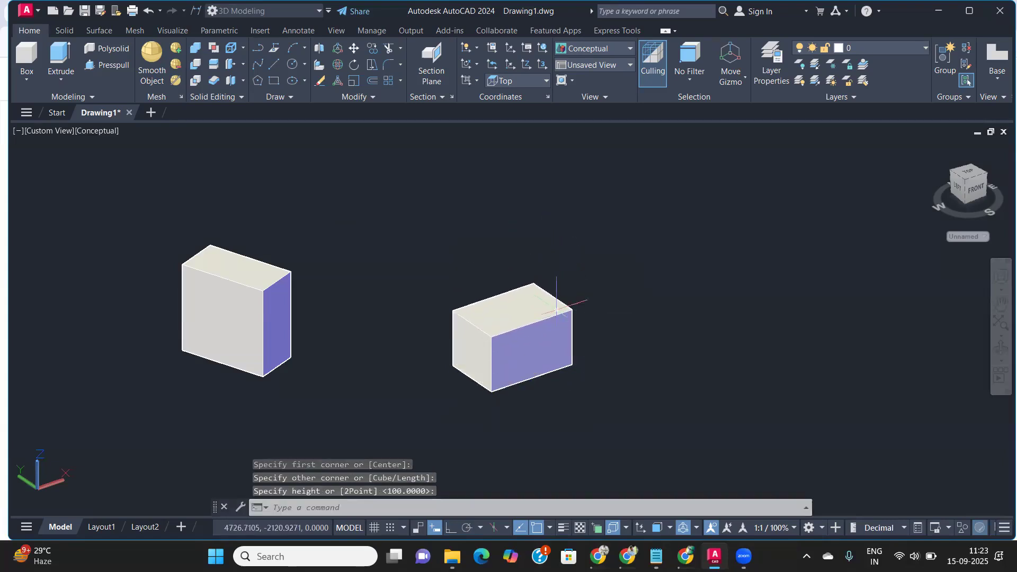
Step: Draw a solid cube with 100-unit sides beside the freehand box, using the Box command's Cube option
middle_click_drag(553, 400, 312, 397)
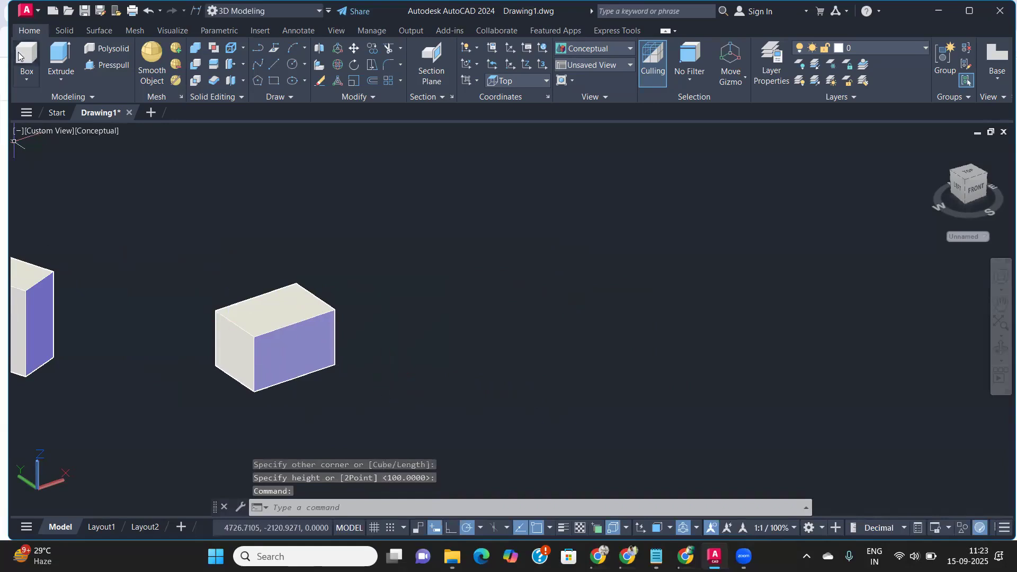
key("Return")
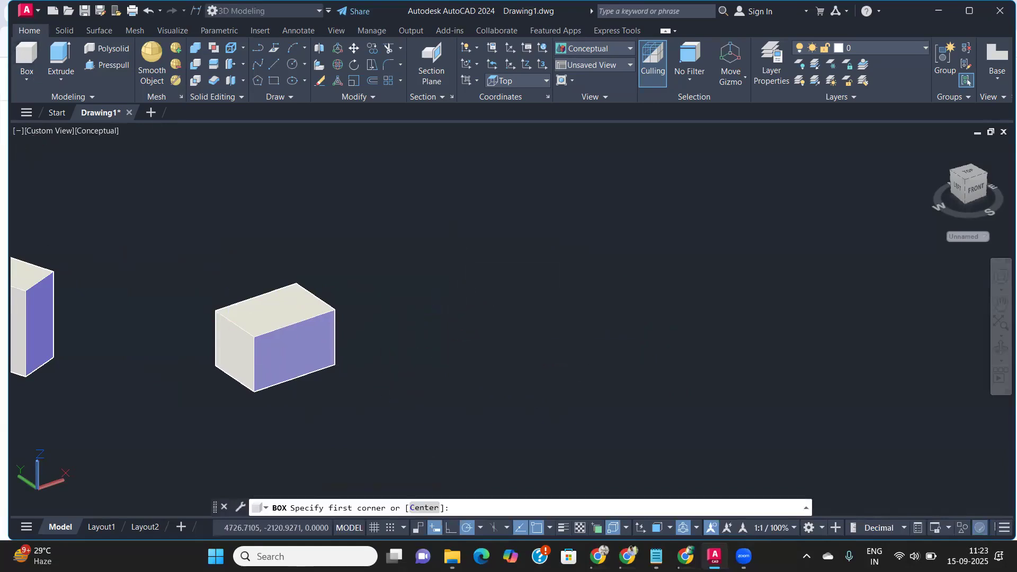
left_click(433, 341)
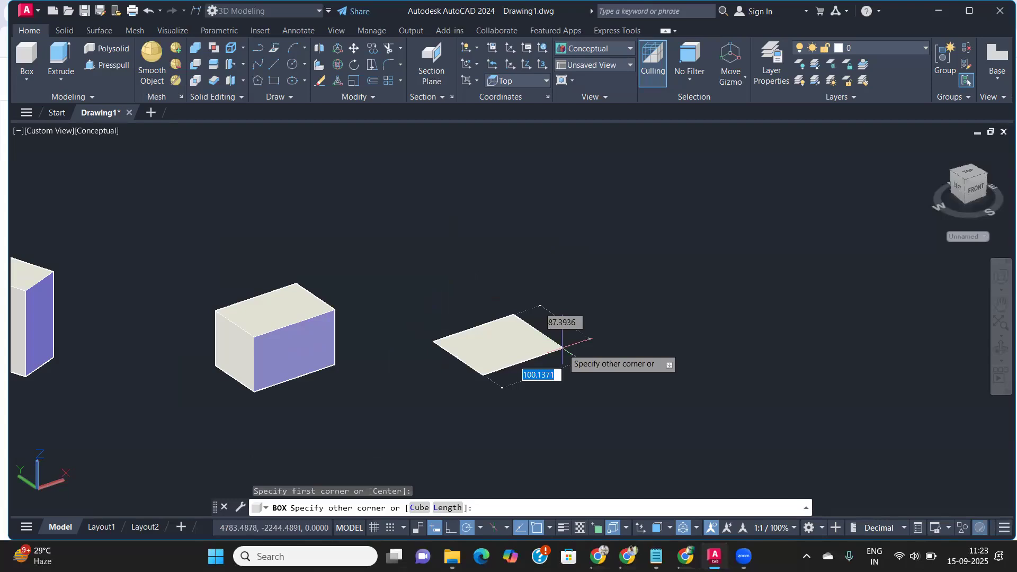
type("c")
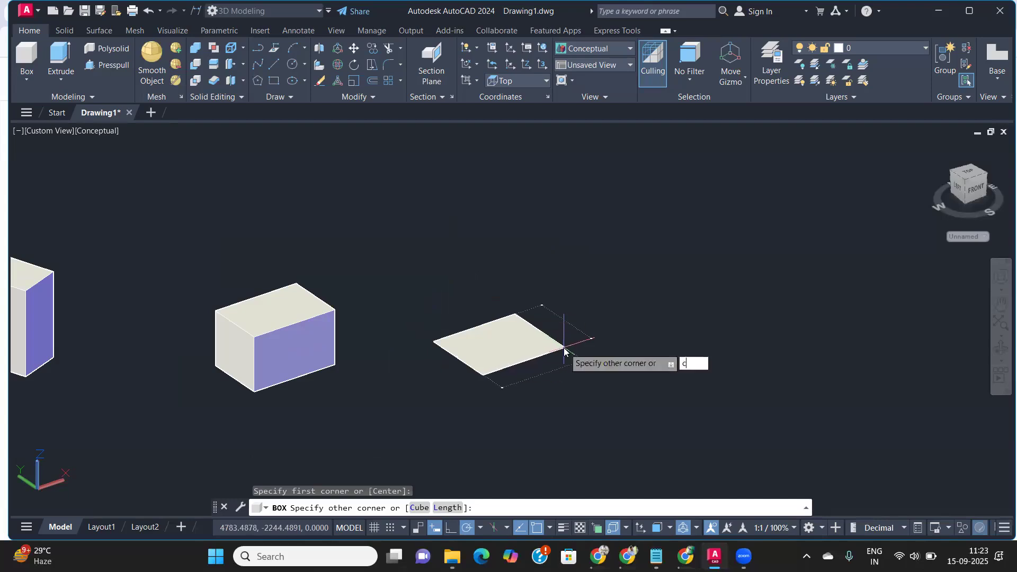
key("Return")
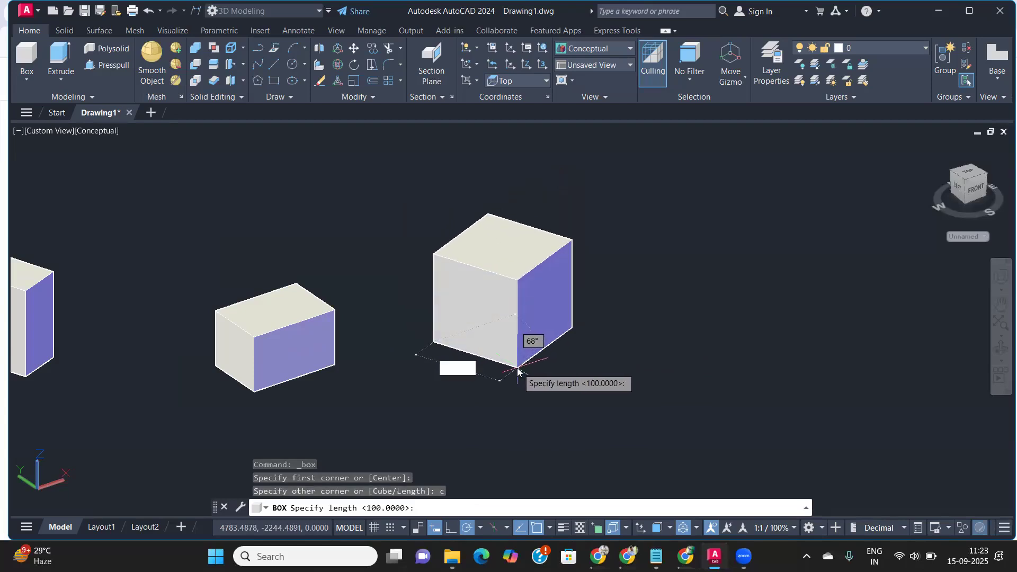
type("100")
key("Return")
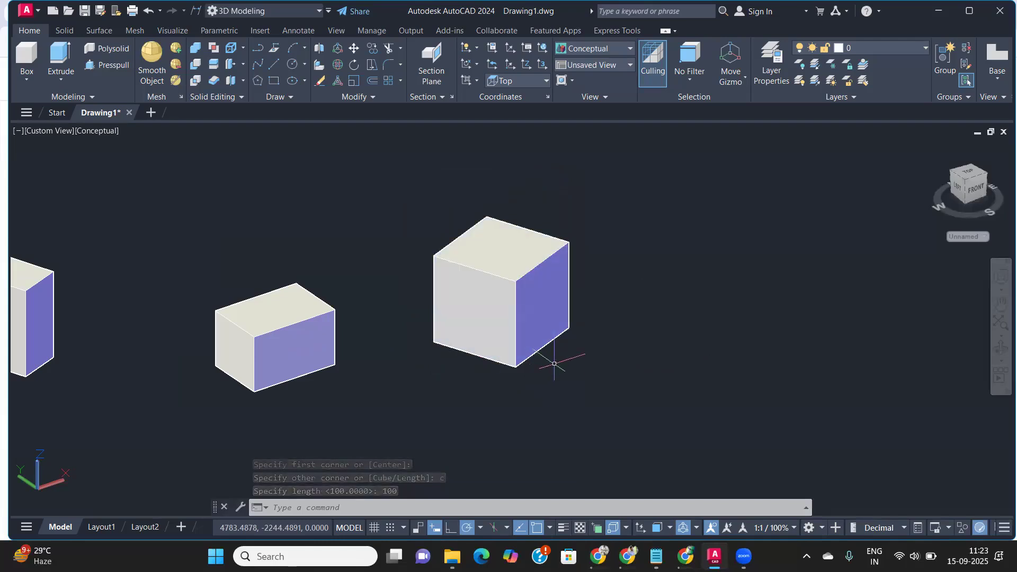
Step: Draw a solid box beyond the cube using the Length option, 100 long, 200 wide and 150 high
scroll(514, 367, "down", 2)
middle_click_drag(513, 368, 354, 354)
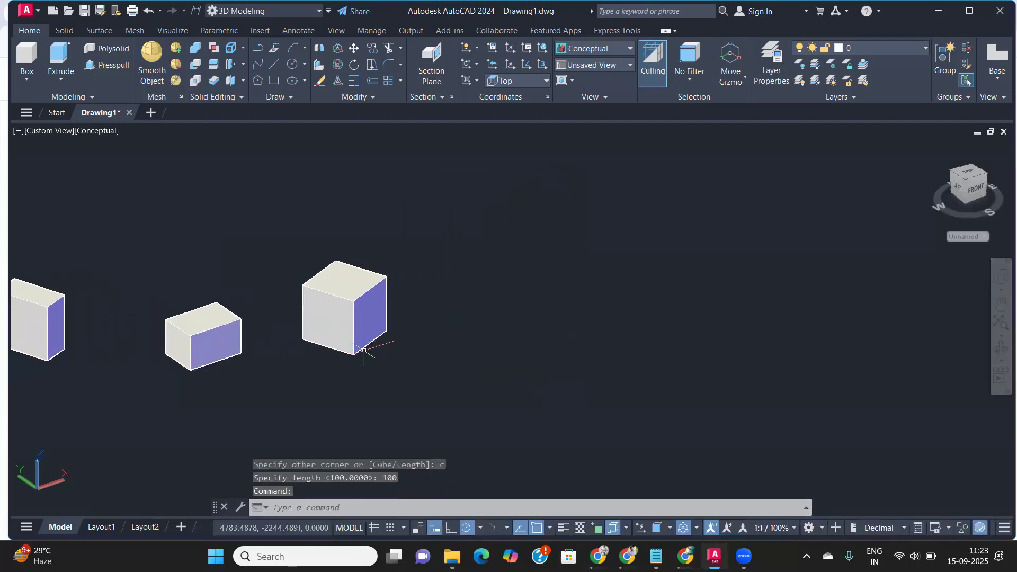
type("x")
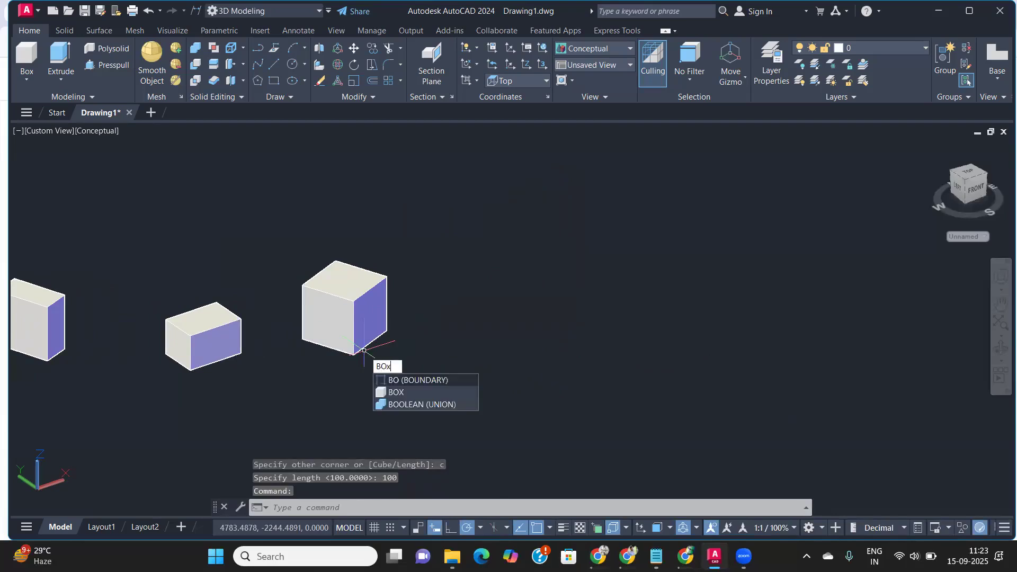
key("Return")
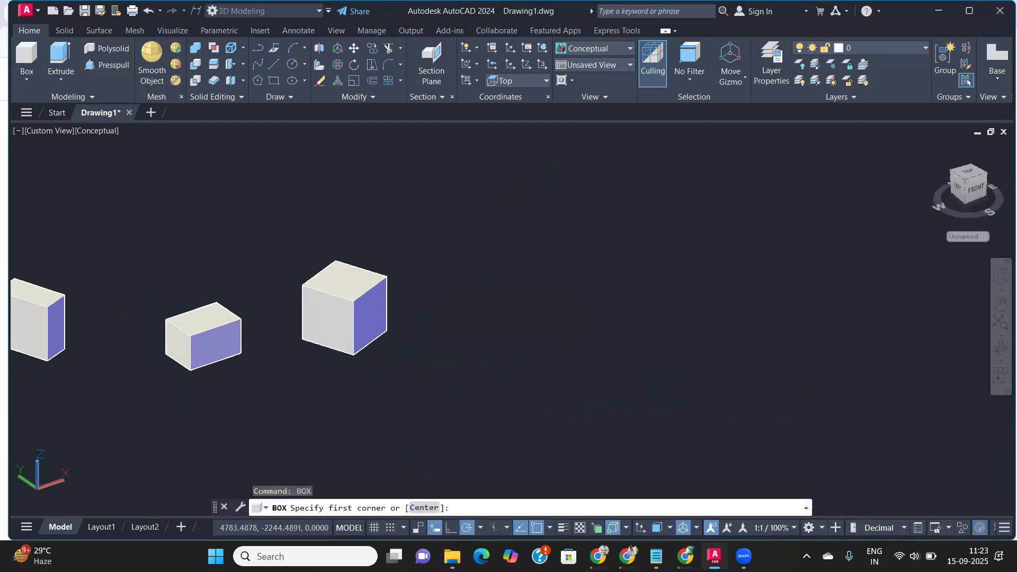
left_click(504, 385)
type("l")
key("Return")
type("100")
key("Return")
type("200")
key("Return")
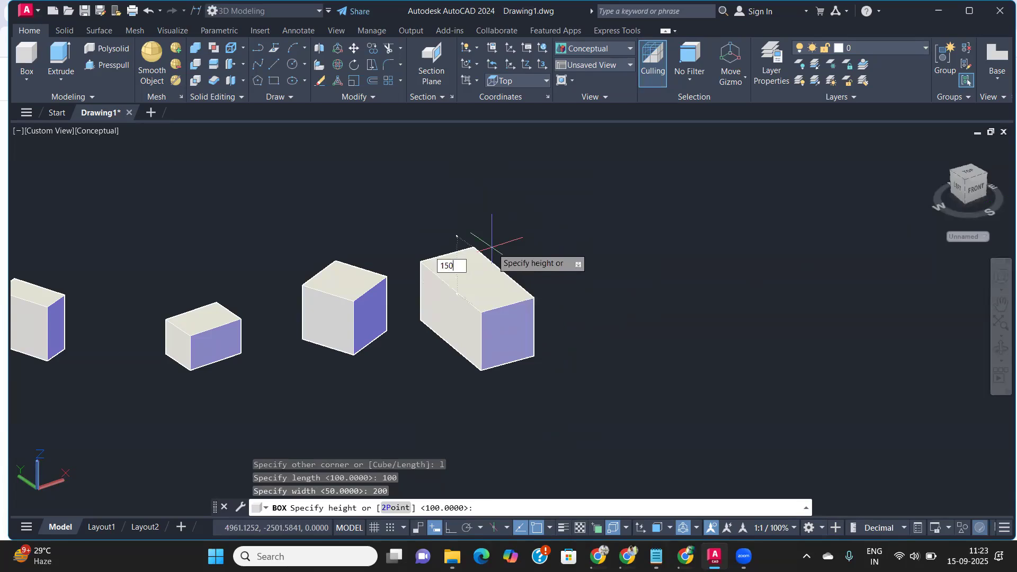
key("Return")
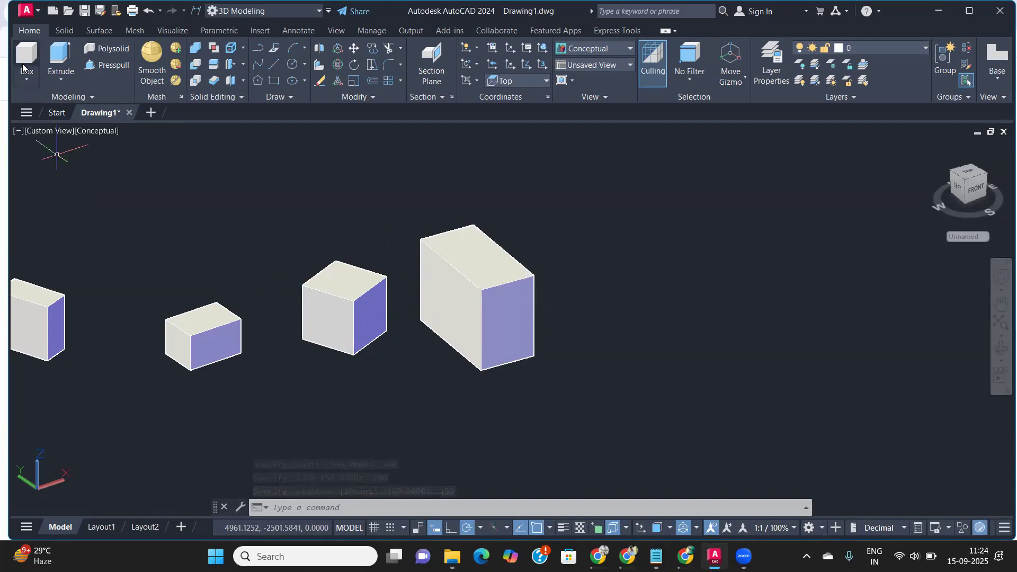
Step: Draw a large solid box from its center point at the free end of the row, about 287 high
type("box")
key("Return")
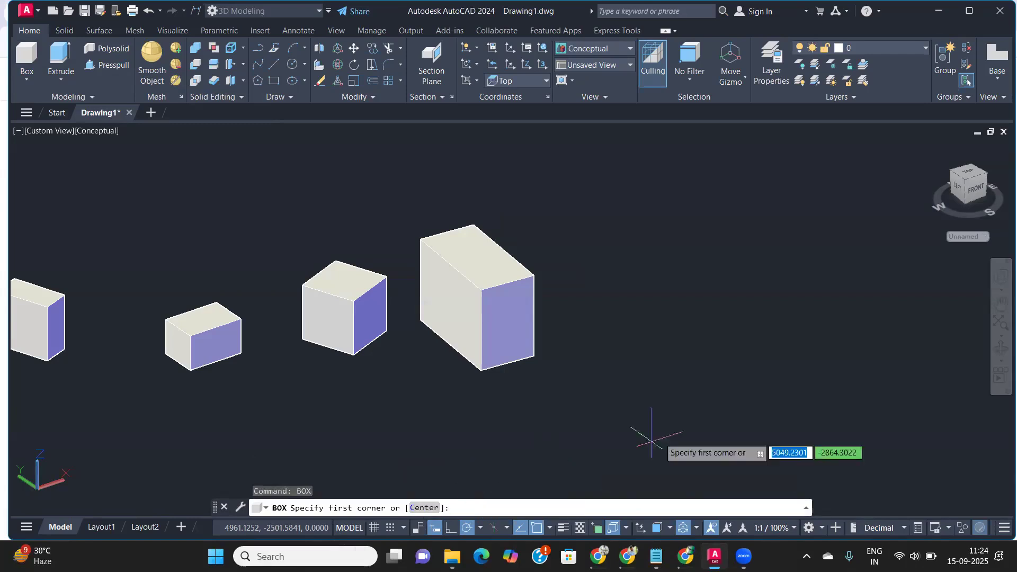
type("c")
key("Return")
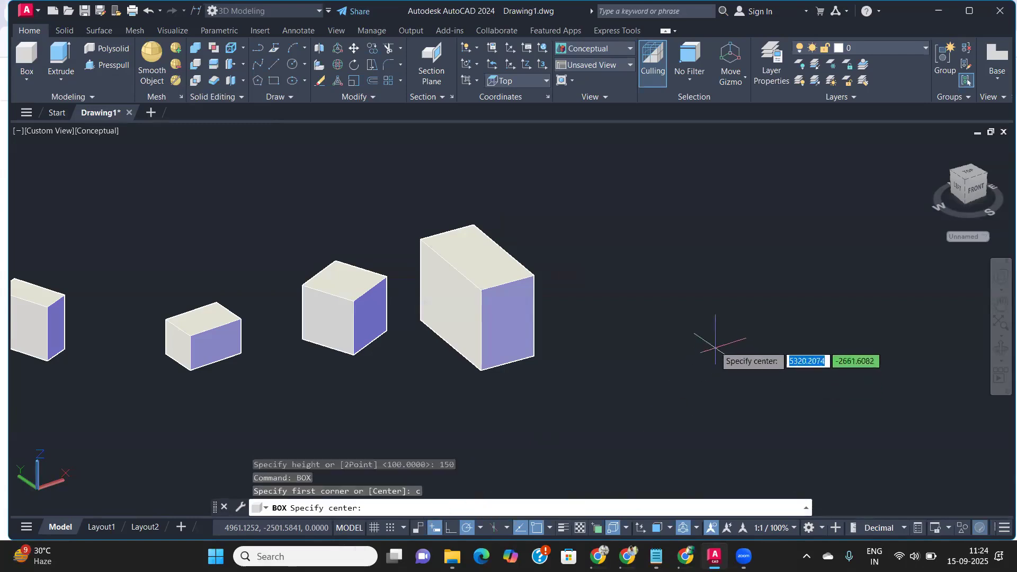
left_click(712, 338)
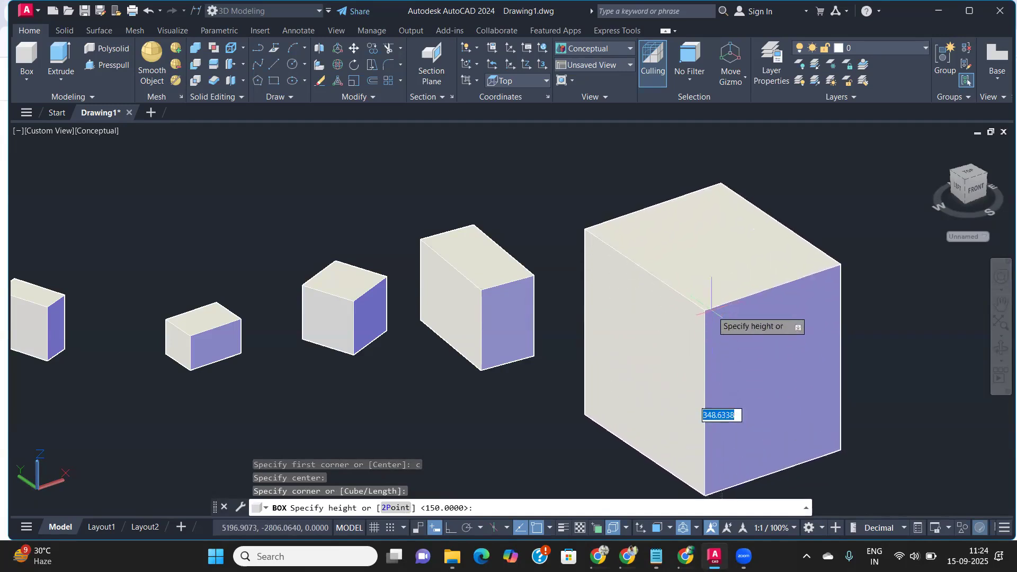
left_click(681, 409)
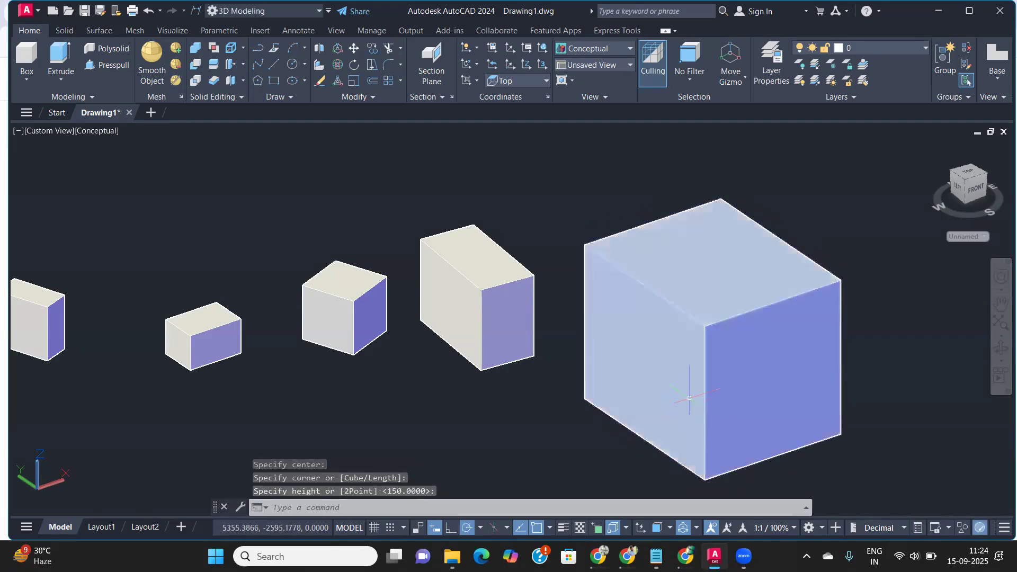
Step: Draw an upright solid cylinder with a base radius of about 152 in front of the first box in the row
scroll(689, 397, "down", 3)
middle_click_drag(568, 363, 805, 303)
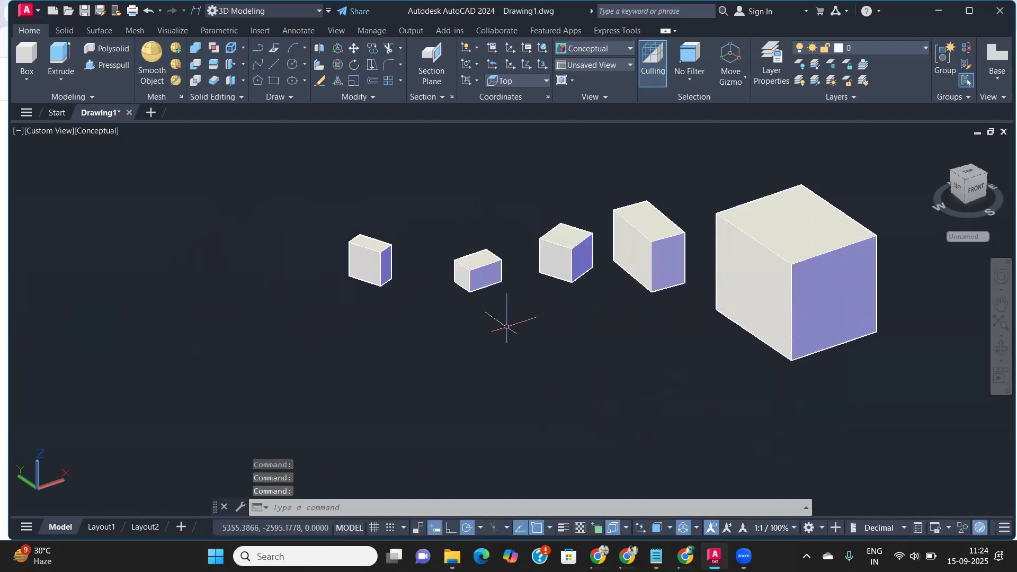
left_click(22, 78)
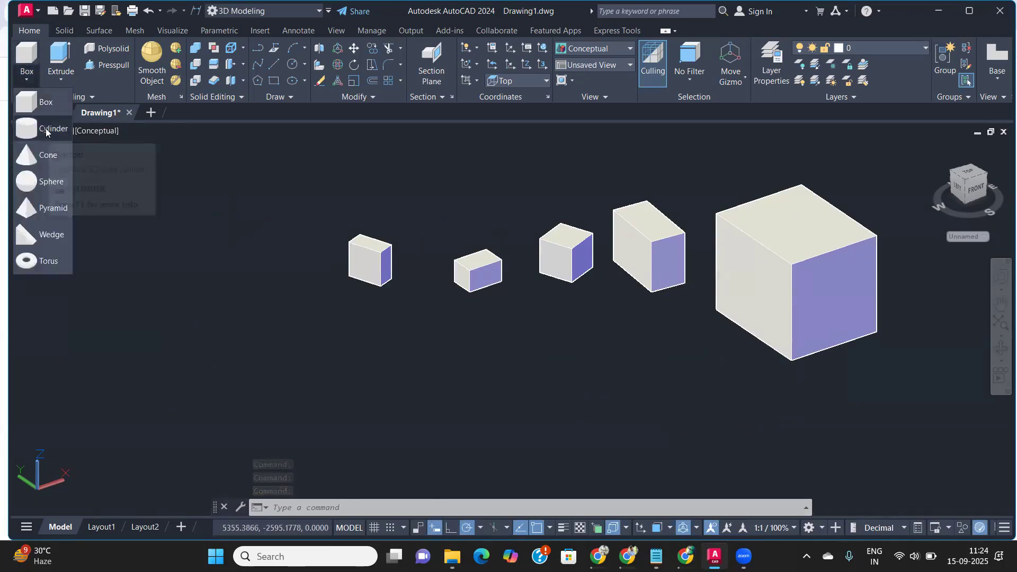
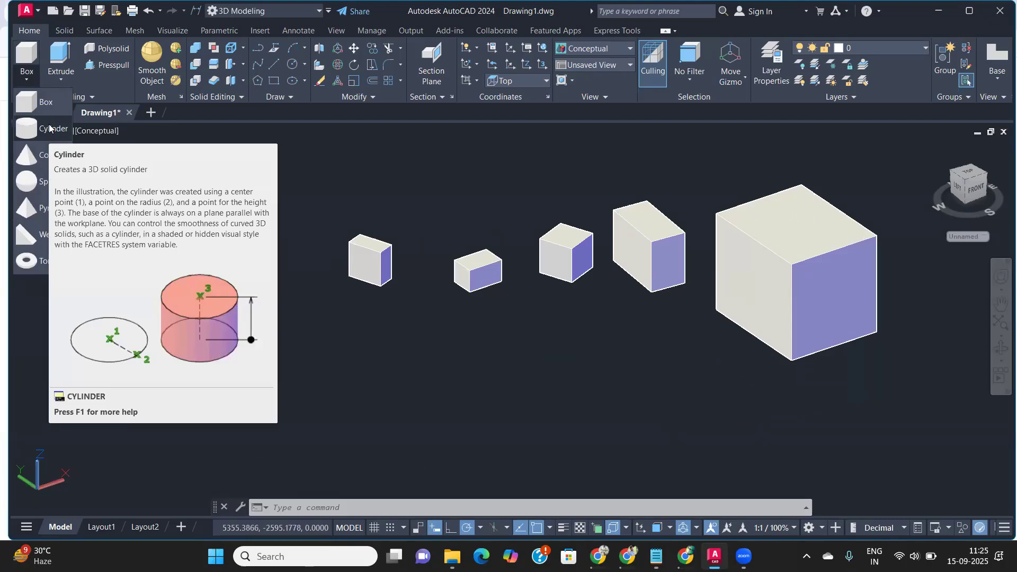
left_click(22, 129)
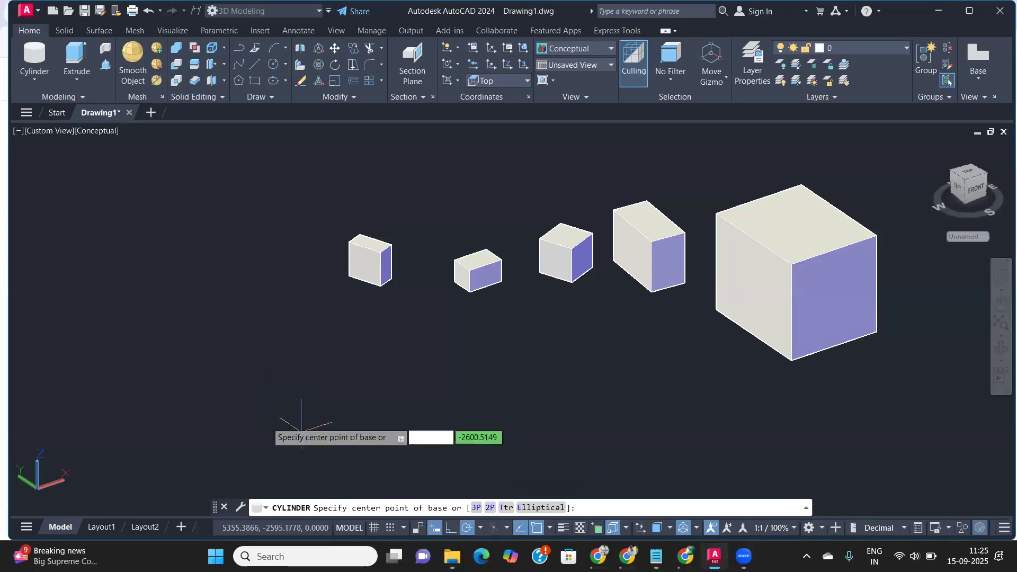
left_click(260, 404)
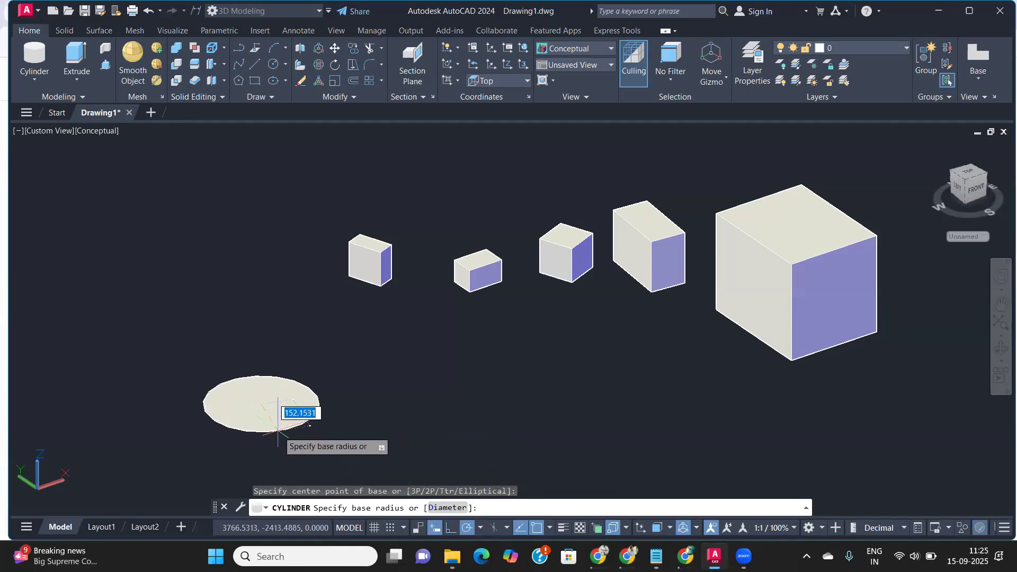
left_click(278, 422)
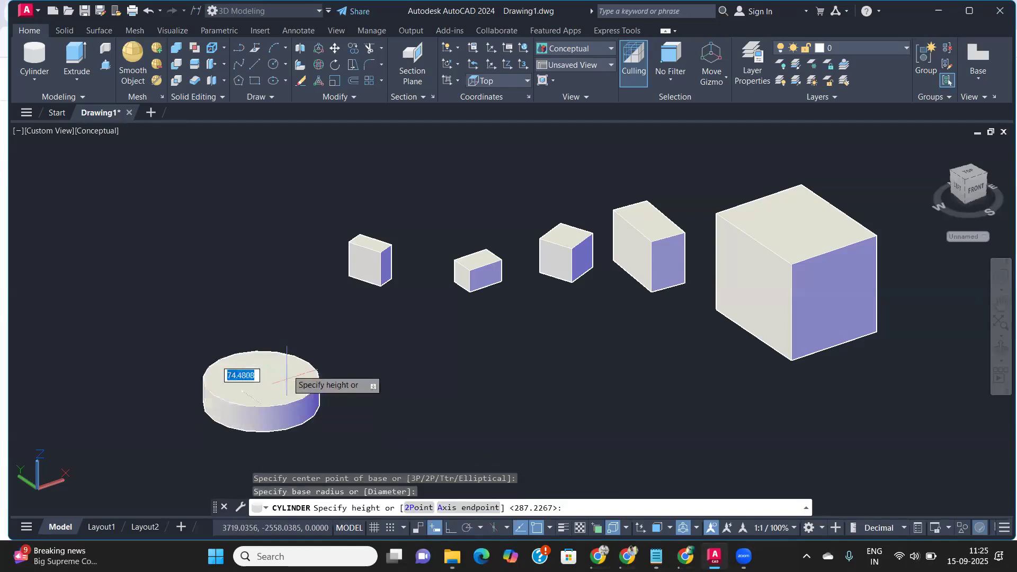
left_click(289, 292)
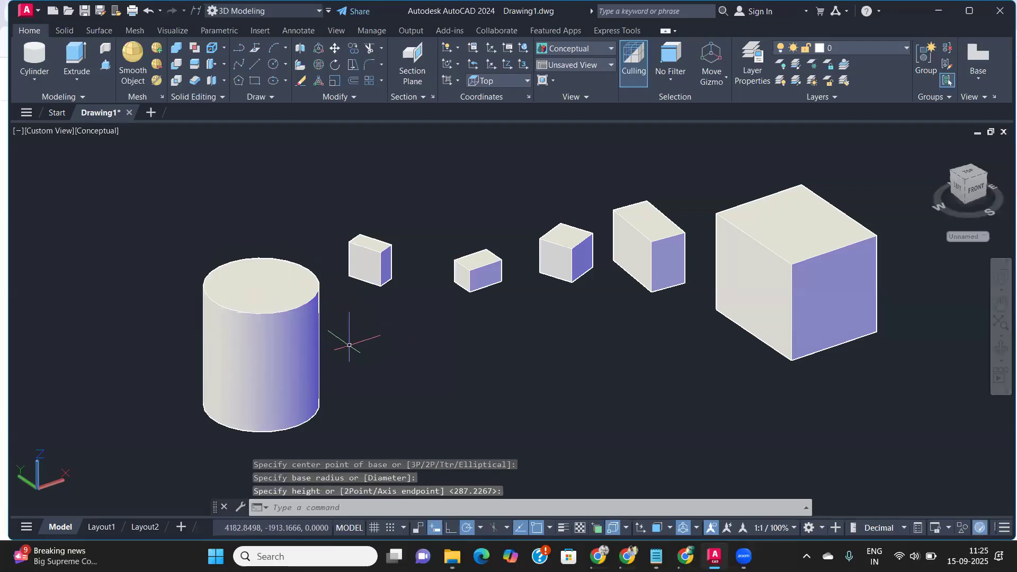
middle_click_drag(452, 388, 339, 355)
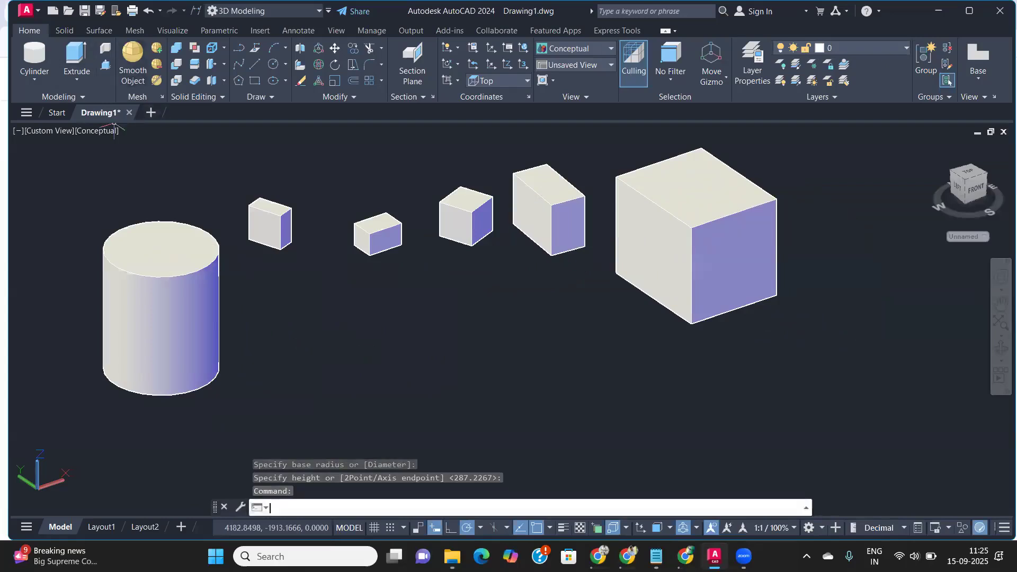
Step: Draw a solid cylinder with a base radius of 100 and a height of 150 in front of the row of boxes
key("Return")
left_click(432, 418)
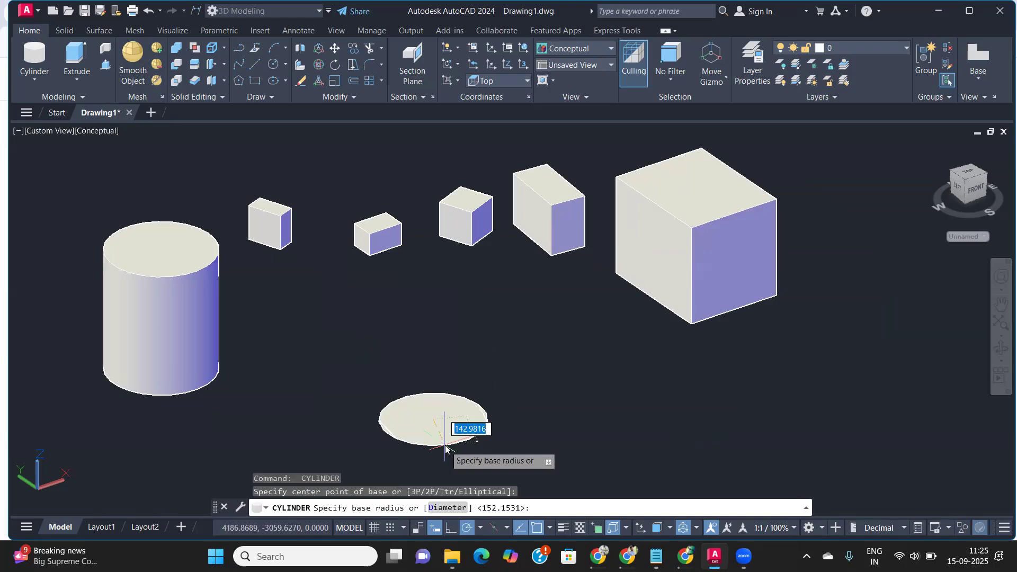
type("100")
key("Return")
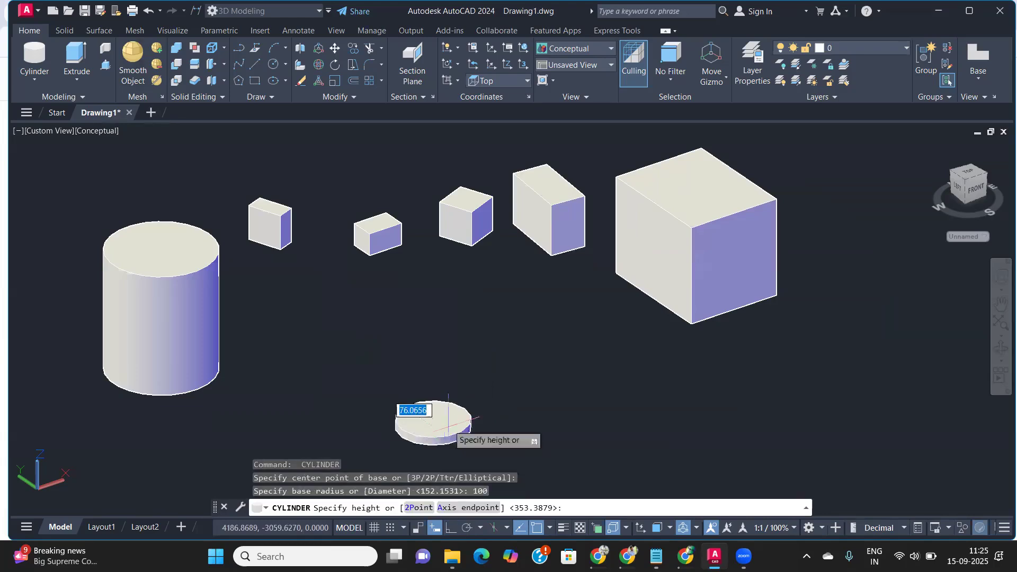
type("150")
key("Return")
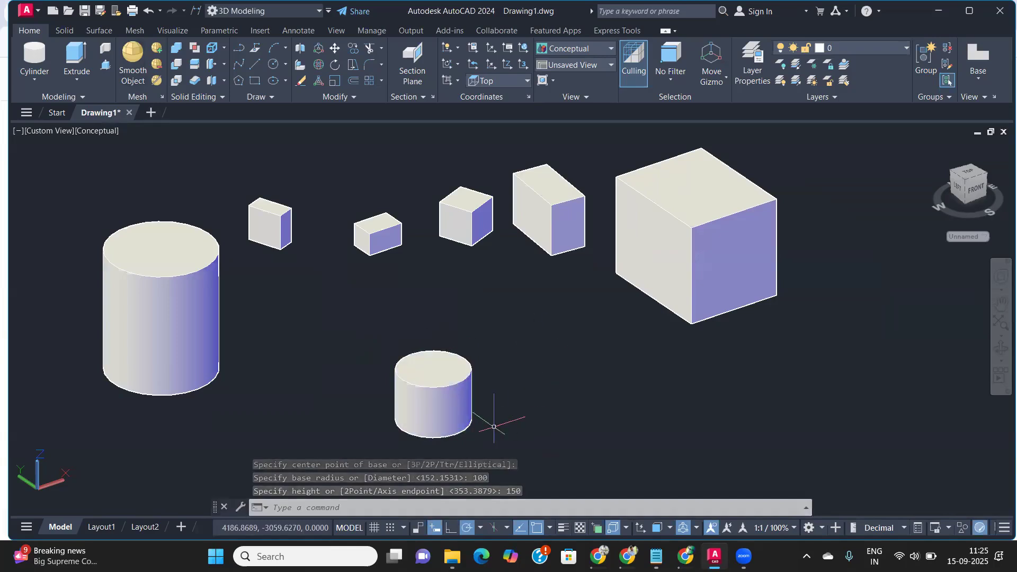
Step: Draw a slim solid cylinder in the empty space beyond the large box using the Diameter option, 100 in diameter and 500 high
scroll(494, 426, "down", 2)
middle_click_drag(481, 427, 286, 391)
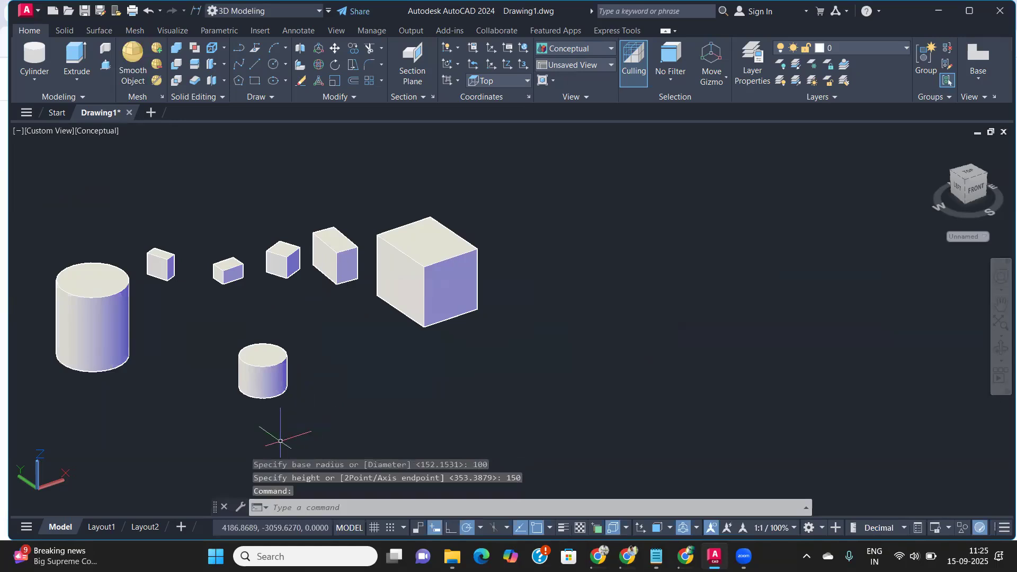
key("BackSpace")
key("Return")
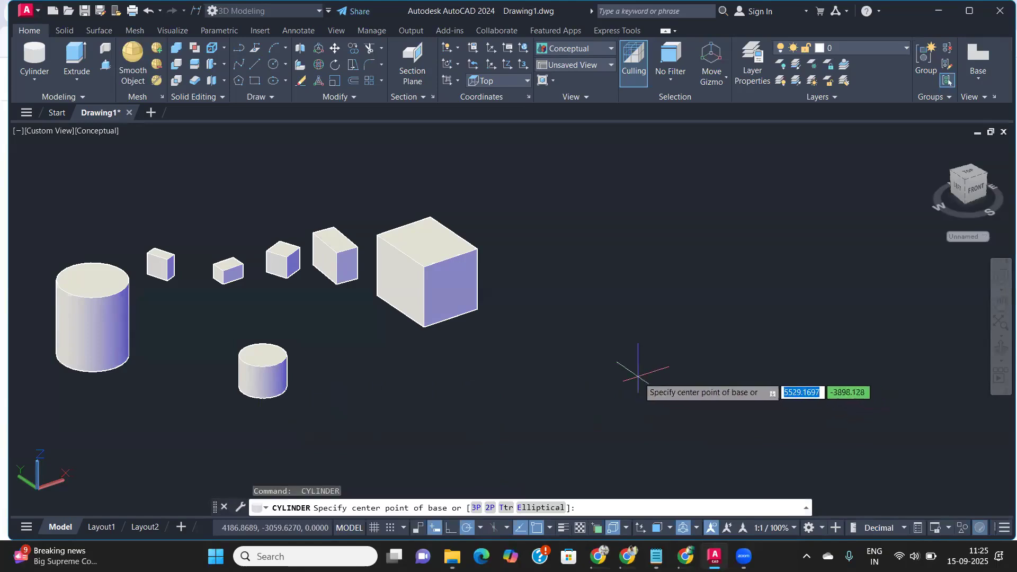
left_click(612, 374)
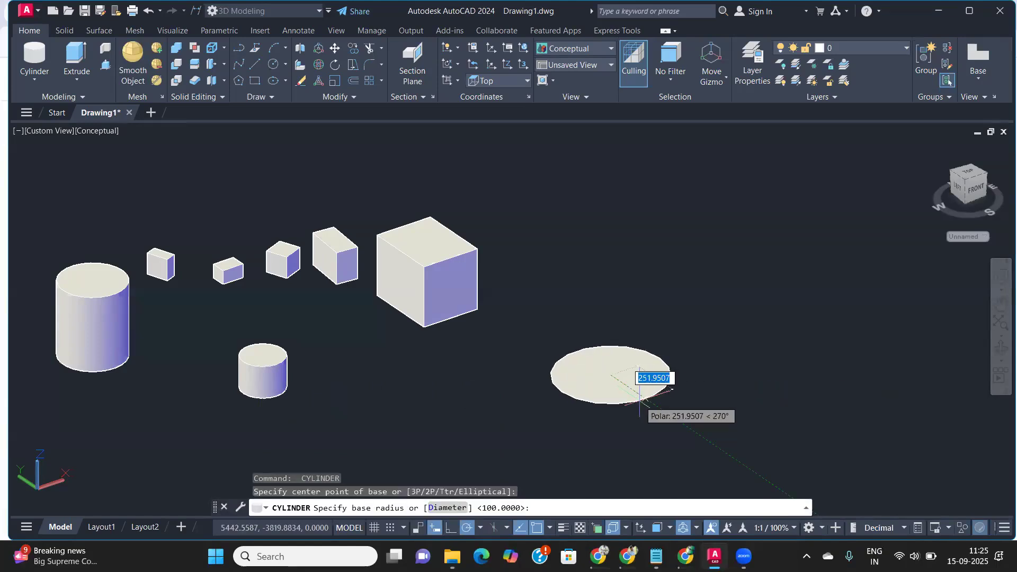
type("d")
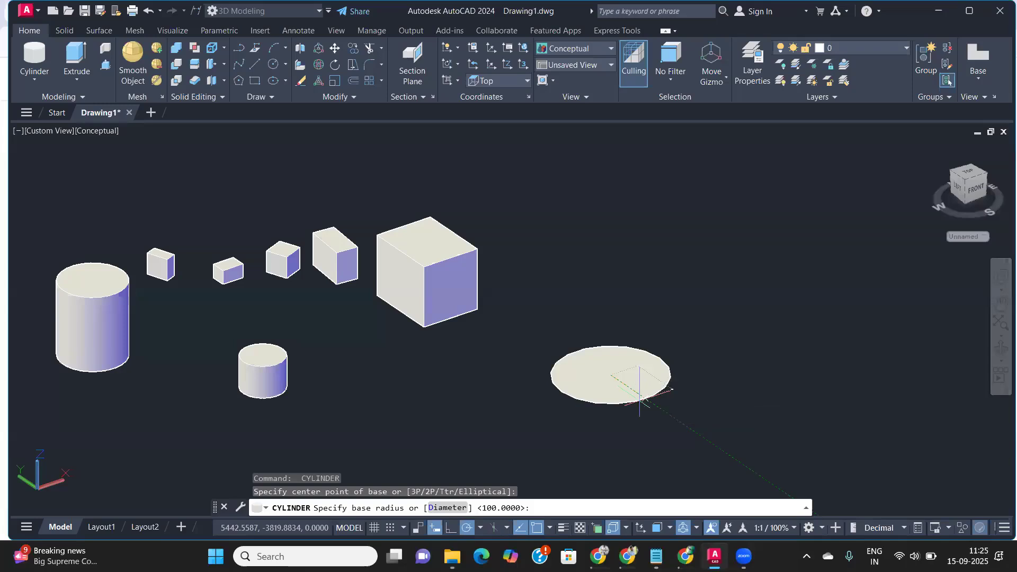
key("Return")
type("10")
key("Return")
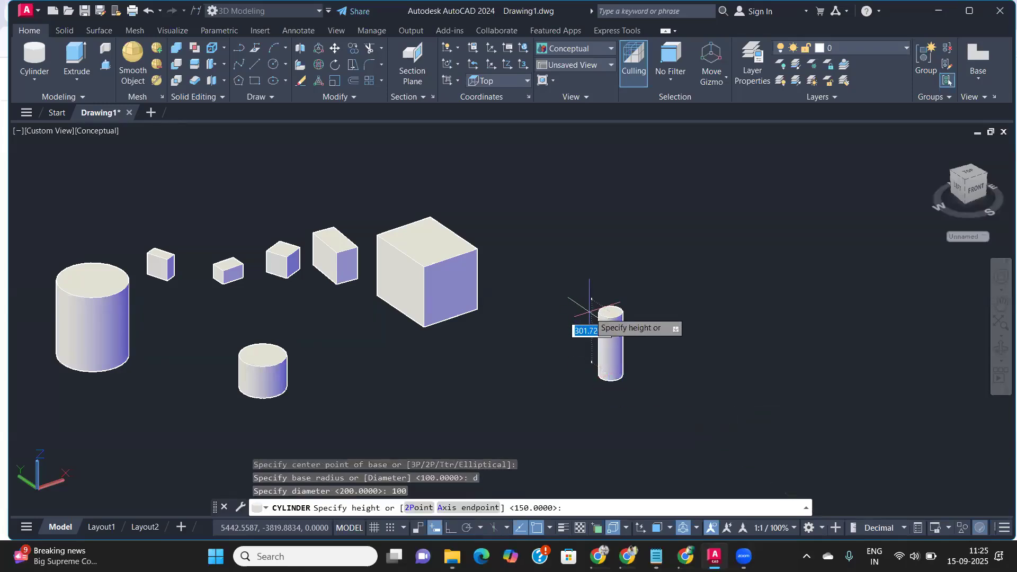
key("Return")
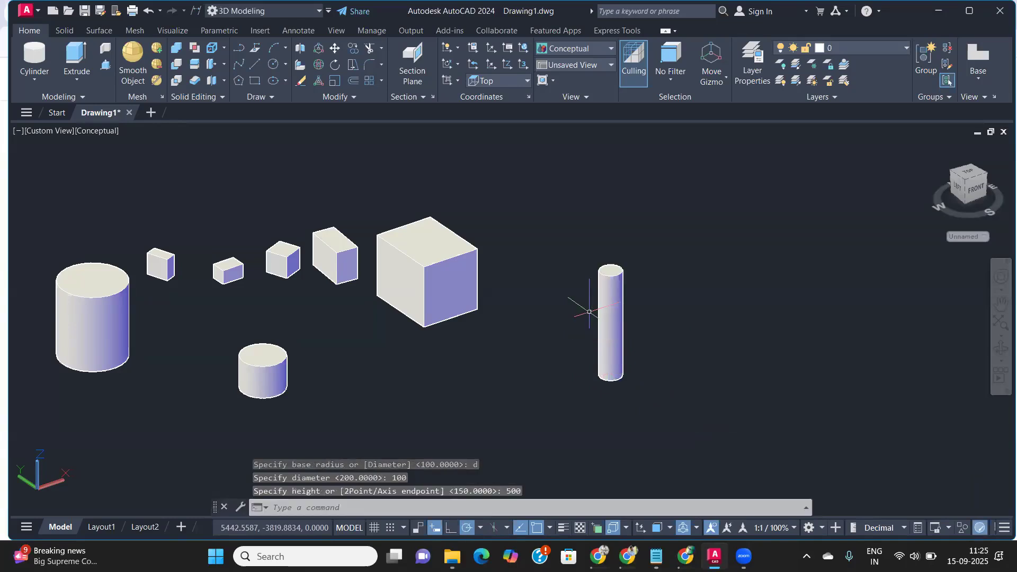
Step: Draw a solid cylinder centered on the top face of the cube, with a base radius of about 48 and a height of about 101
mouse_move(589, 311)
middle_mouse_down("shift")
mouse_move(672, 327)
mouse_move(514, 363)
mouse_move(477, 328)
mouse_move(515, 295)
mouse_move(597, 309)
mouse_move(560, 320)
mouse_move(582, 320)
middle_mouse_up("shift")
middle_click_drag(328, 364, 362, 365)
scroll(362, 366, "down", 1)
scroll(361, 365, "up", 2)
scroll(362, 365, "down", 3)
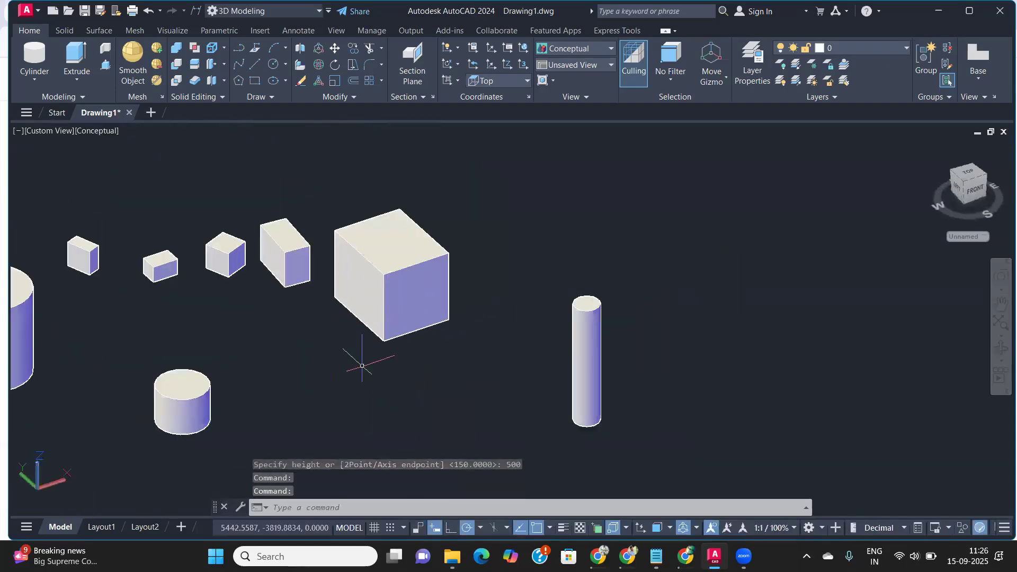
scroll(201, 238, "up", 6)
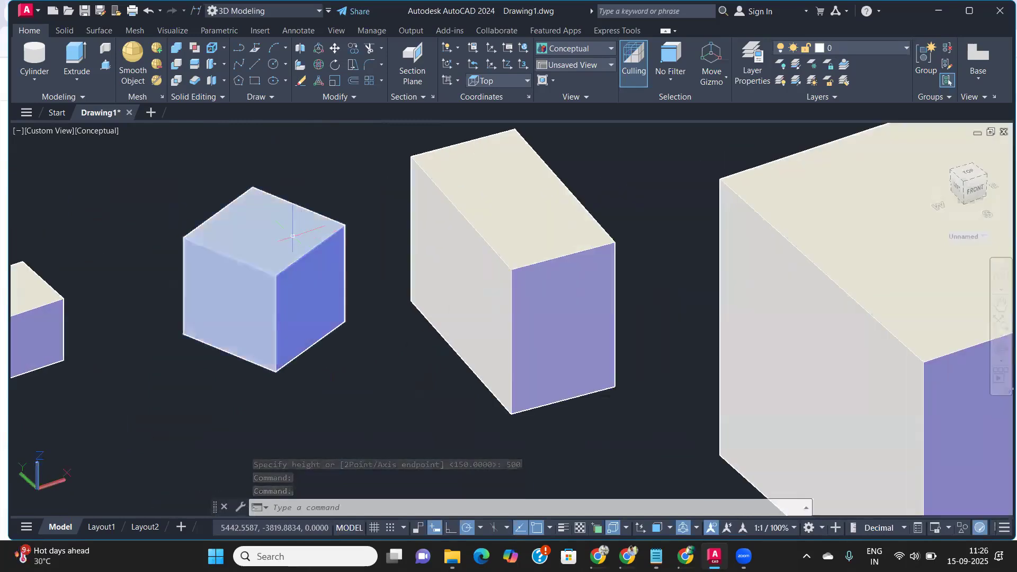
middle_click_drag(292, 236, 259, 277)
type("cyl")
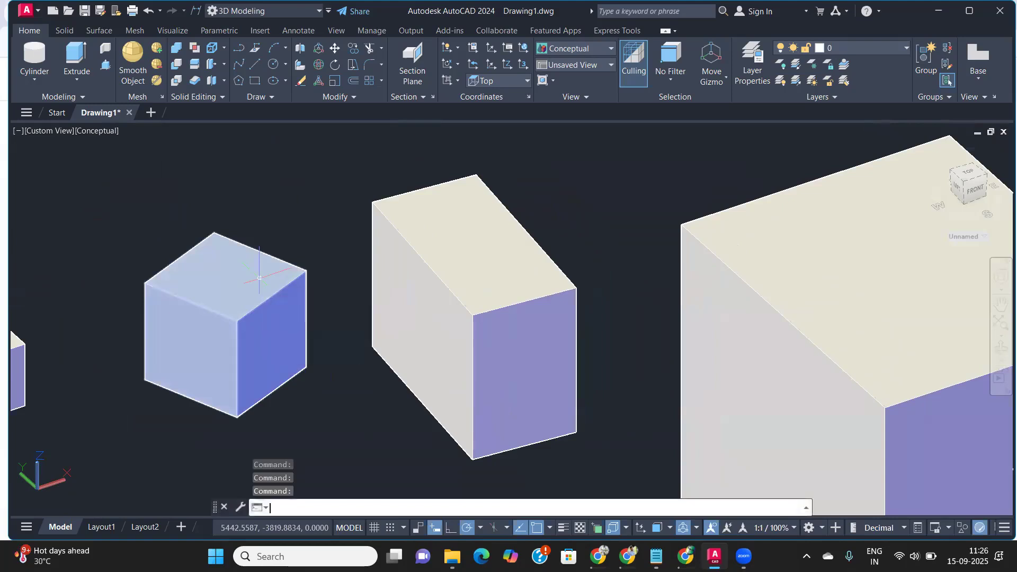
key("Return")
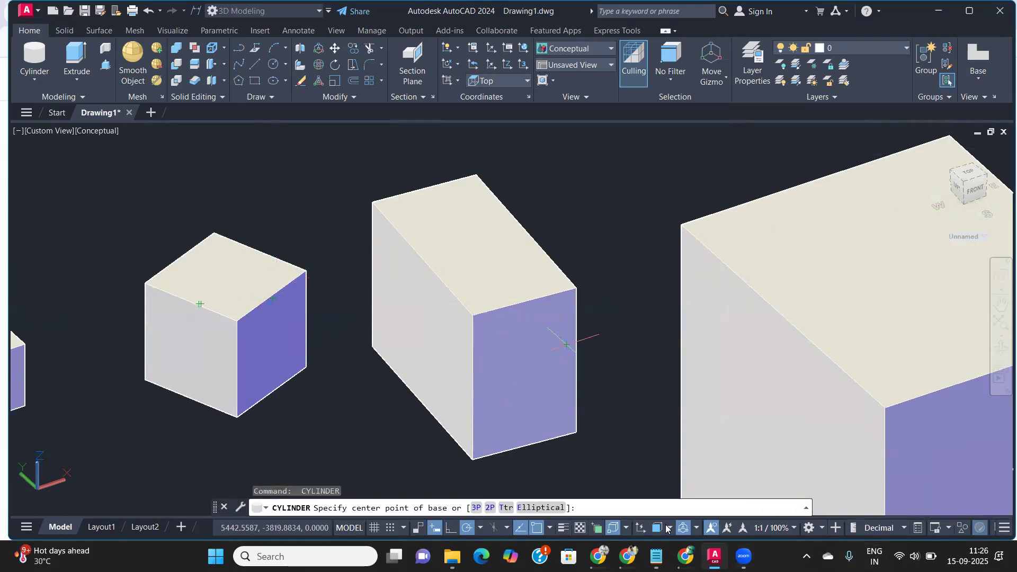
left_click(627, 528)
left_click(627, 528)
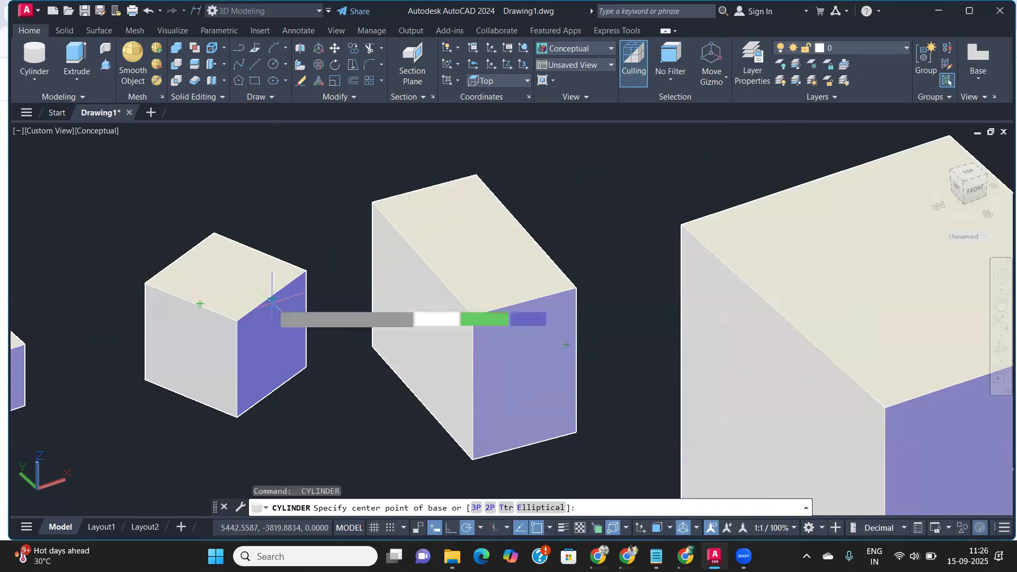
left_click(225, 278)
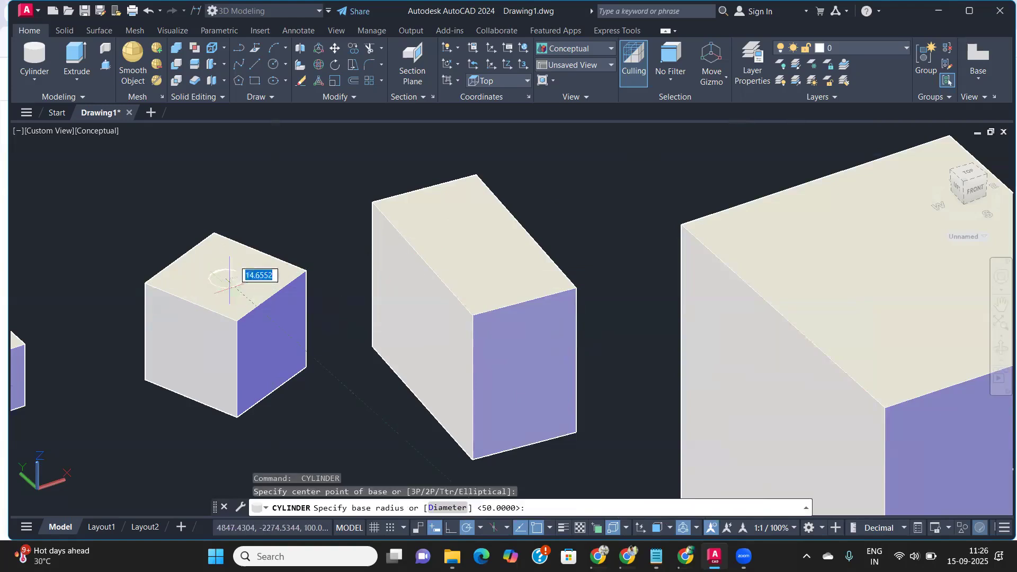
left_click(269, 298)
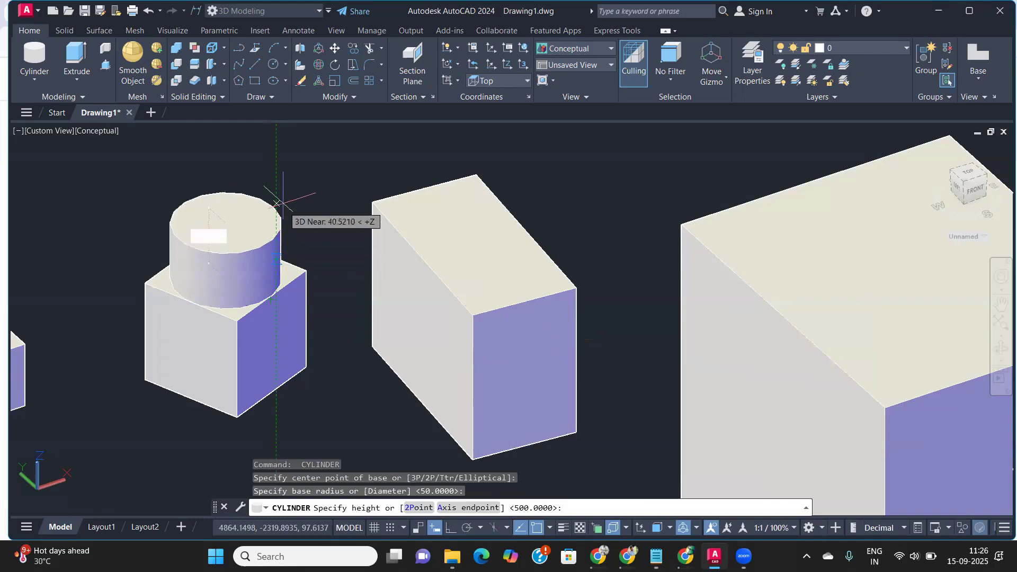
left_click(285, 181)
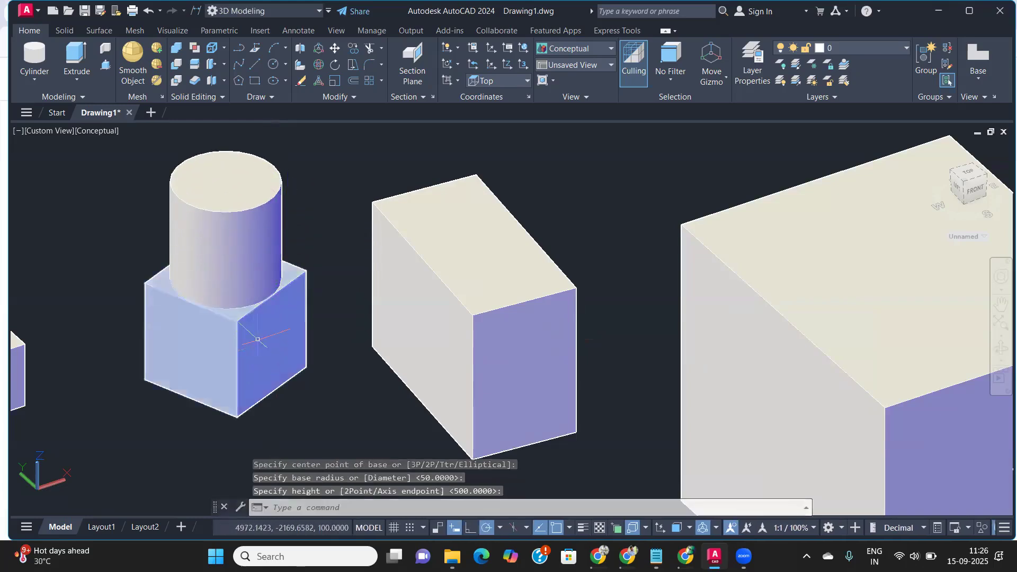
Step: Examine how the cylinder sits on the cube, from close up and together with the other solids
middle_click_drag(307, 290, 253, 370, "shift")
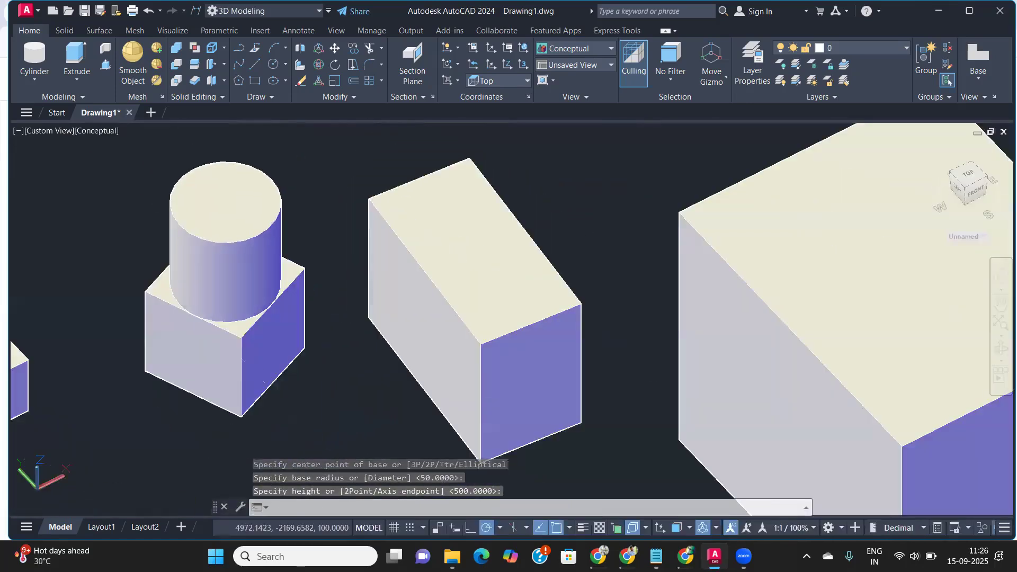
scroll(254, 325, "up", 2)
scroll(253, 323, "up", 3)
scroll(253, 323, "down", 8)
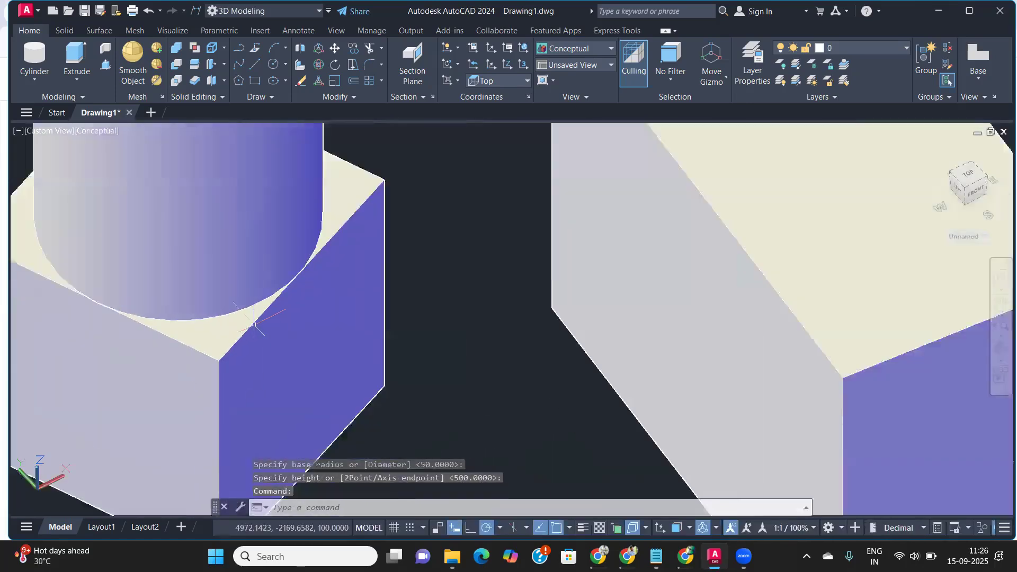
middle_click_drag(253, 323, 92, 324)
middle_click_drag(264, 371, 79, 302)
middle_click_drag(375, 376, 670, 255)
scroll(624, 318, "down", 5)
middle_click_drag(604, 393, 601, 461)
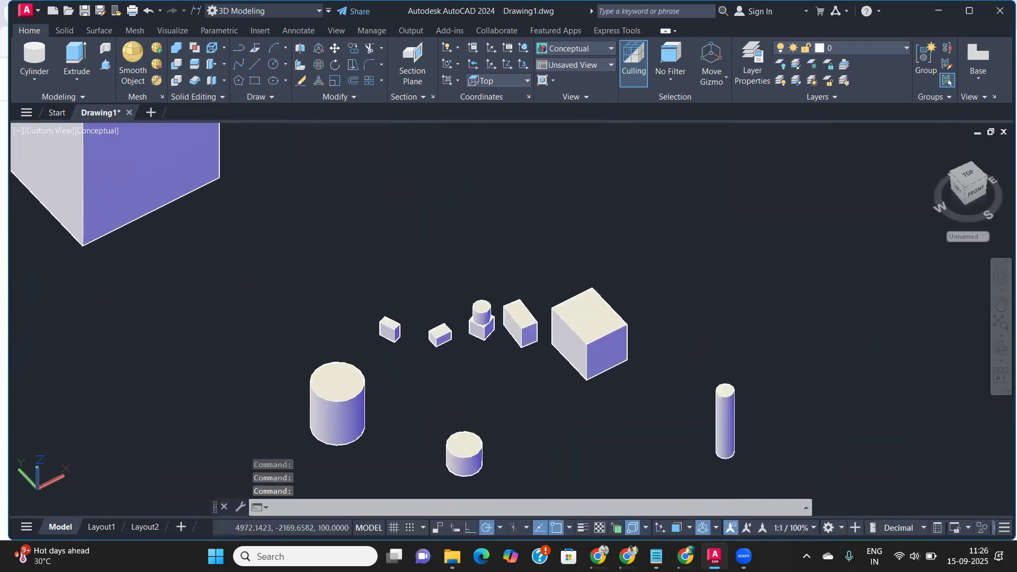
scroll(525, 360, "up", 4)
scroll(497, 351, "up", 4)
middle_click_drag(486, 348, 465, 397)
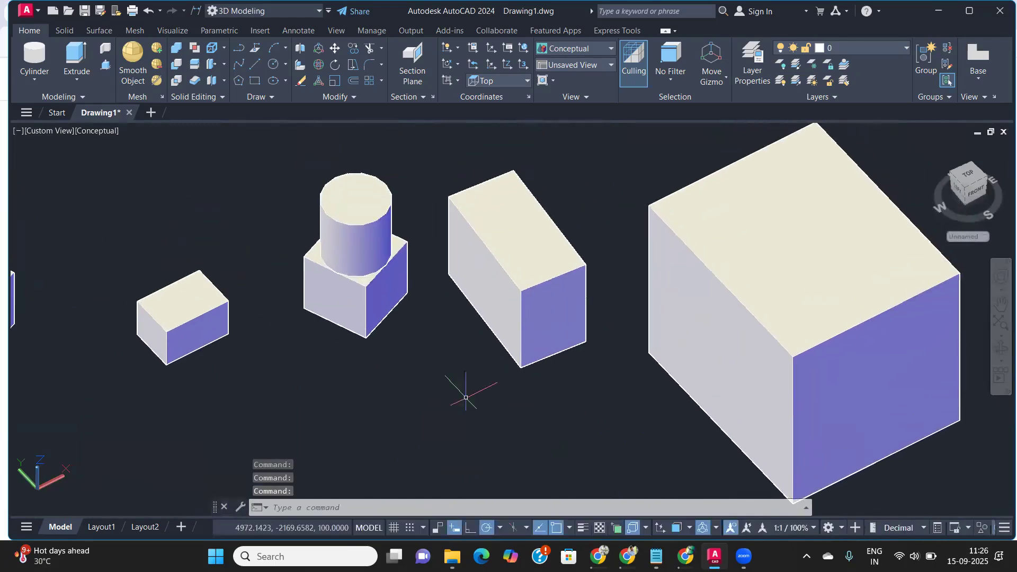
key("space")
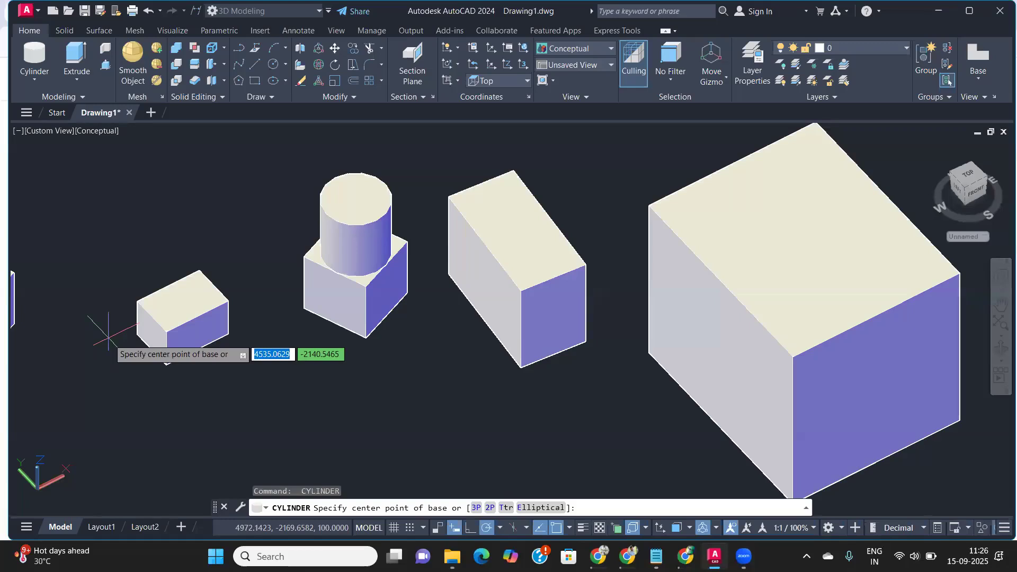
scroll(100, 336, "down", 3)
middle_click_drag(103, 341, 341, 410)
scroll(275, 376, "up", 3)
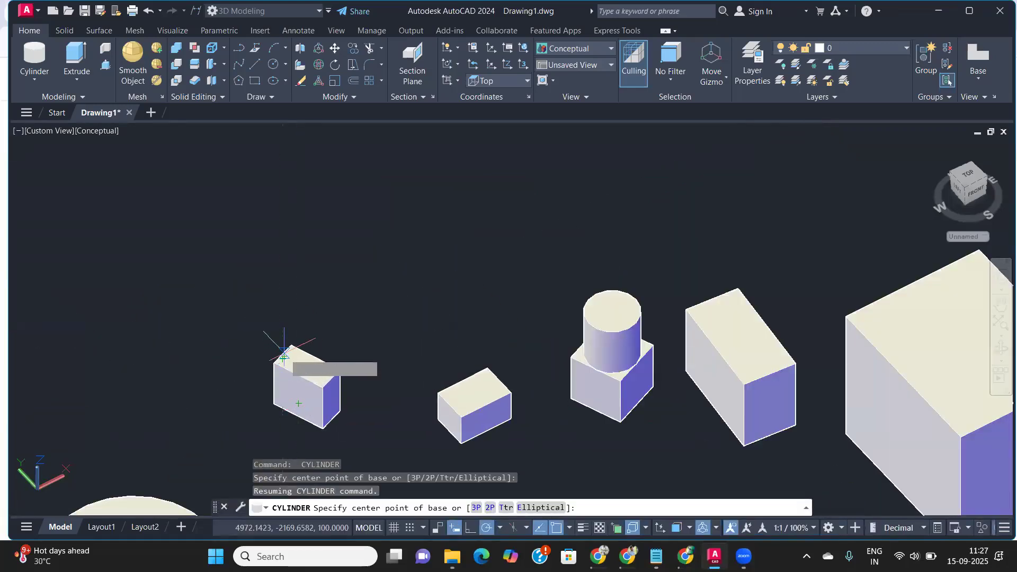
scroll(283, 358, "up", 4)
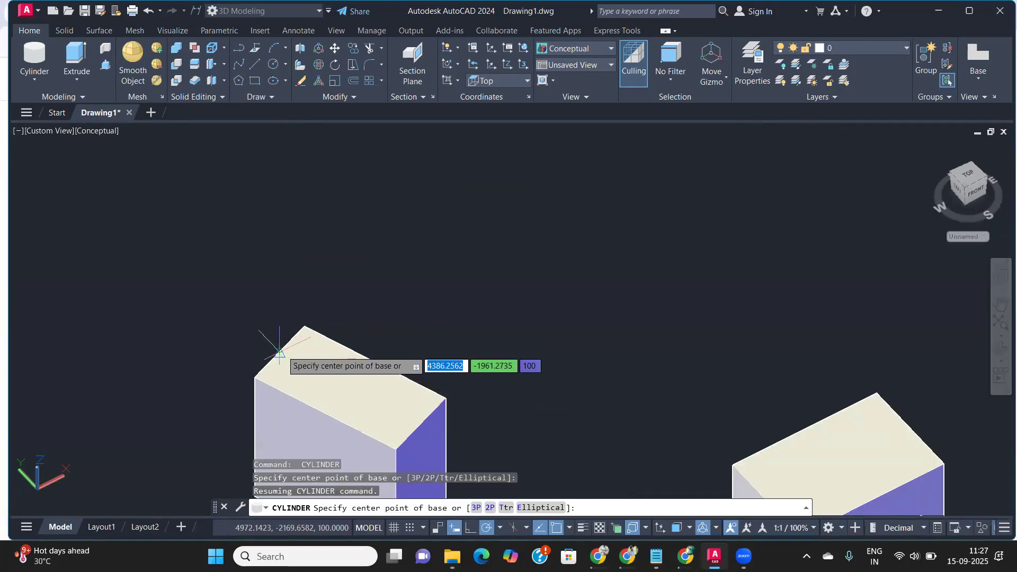
left_click(280, 351)
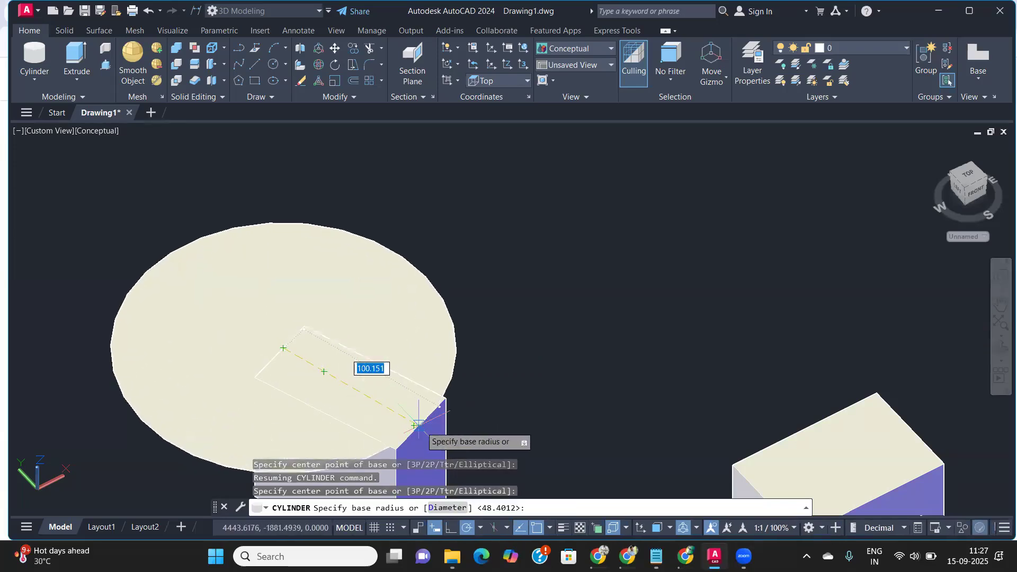
key("Escape")
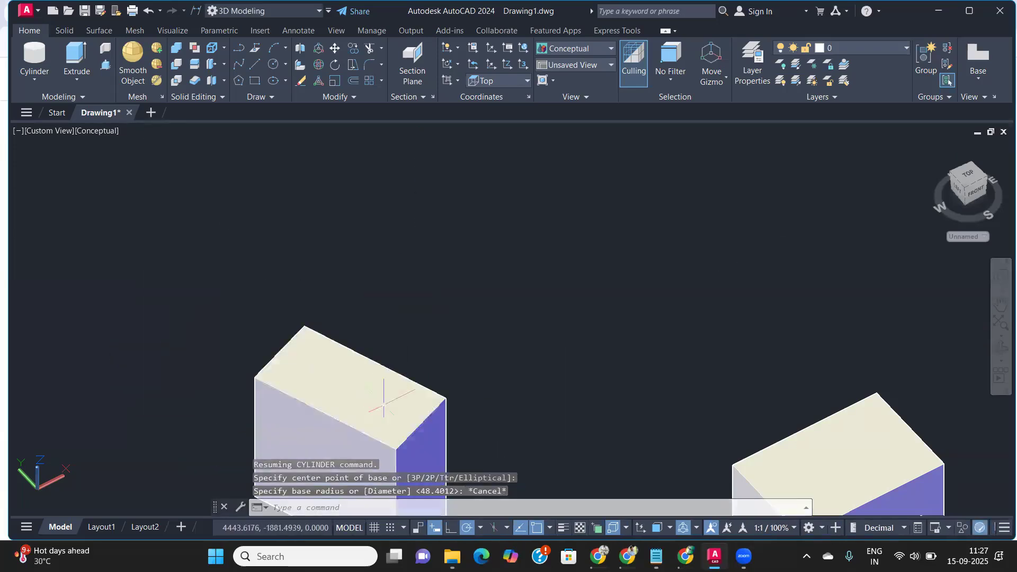
Step: Draw a 2P cylinder between opposite edges of the first box's top face, 1503 high, with the Nearest to face 3D snap turned off
left_click(42, 60)
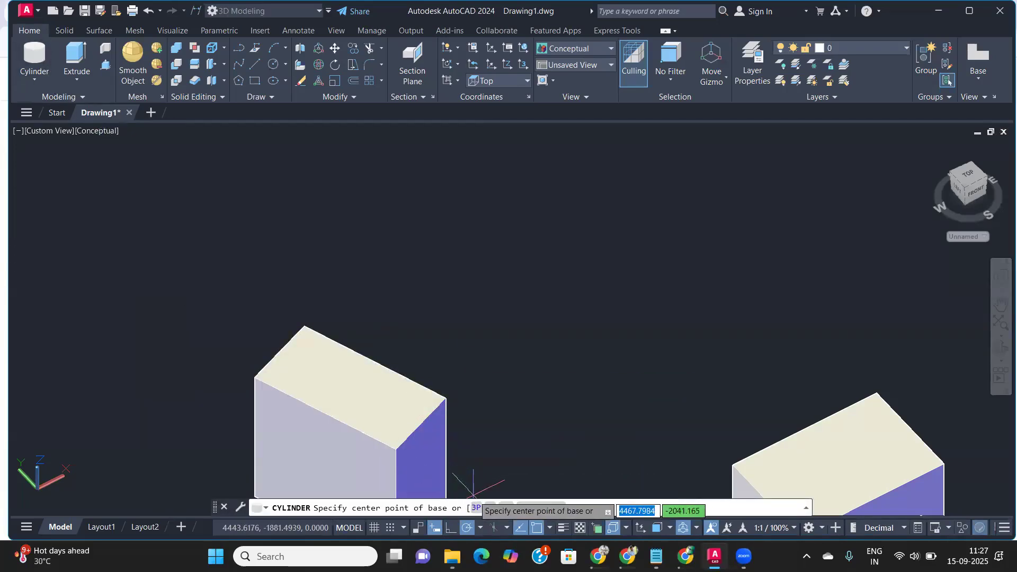
type("2p")
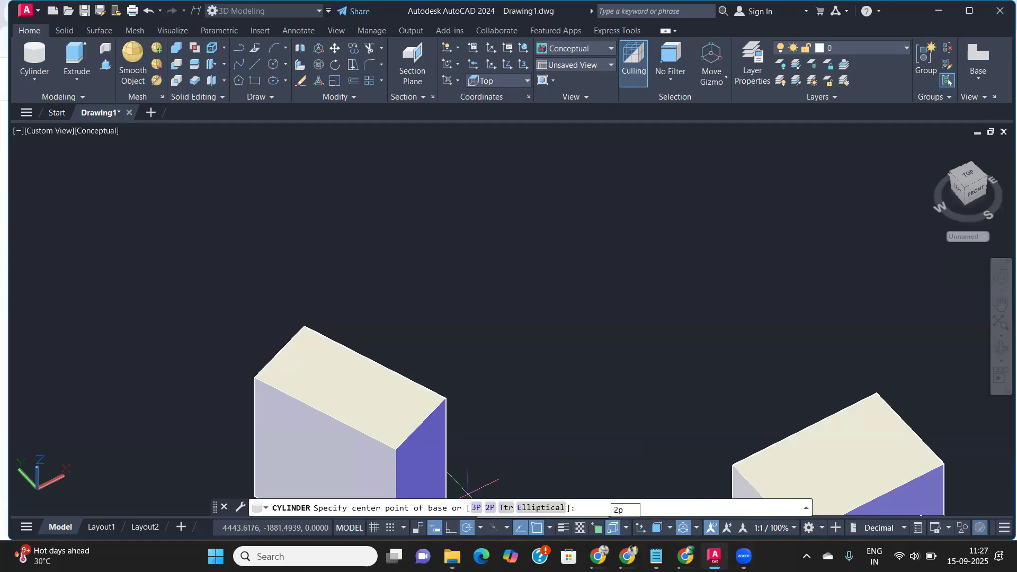
key("Return")
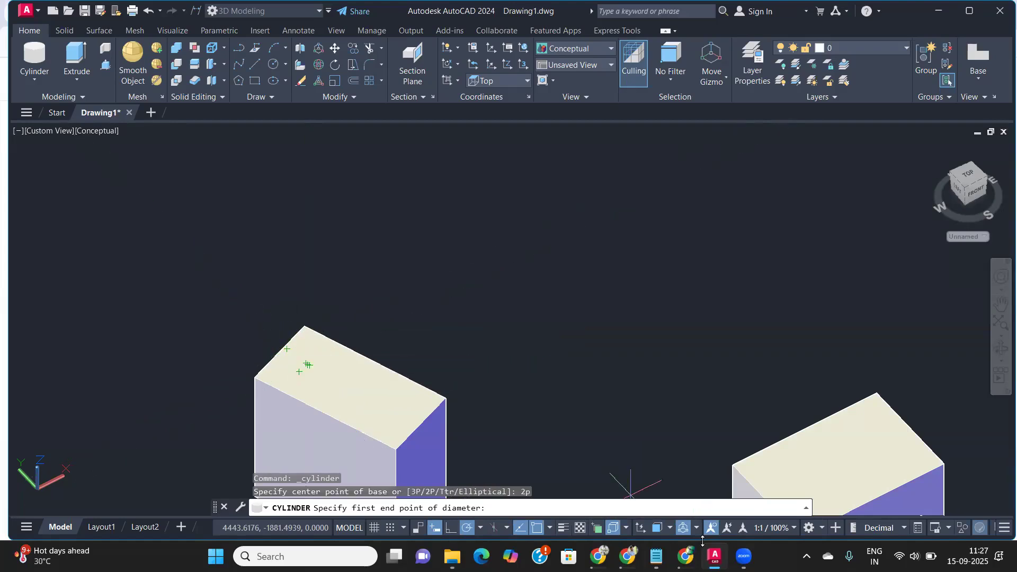
left_click(625, 529)
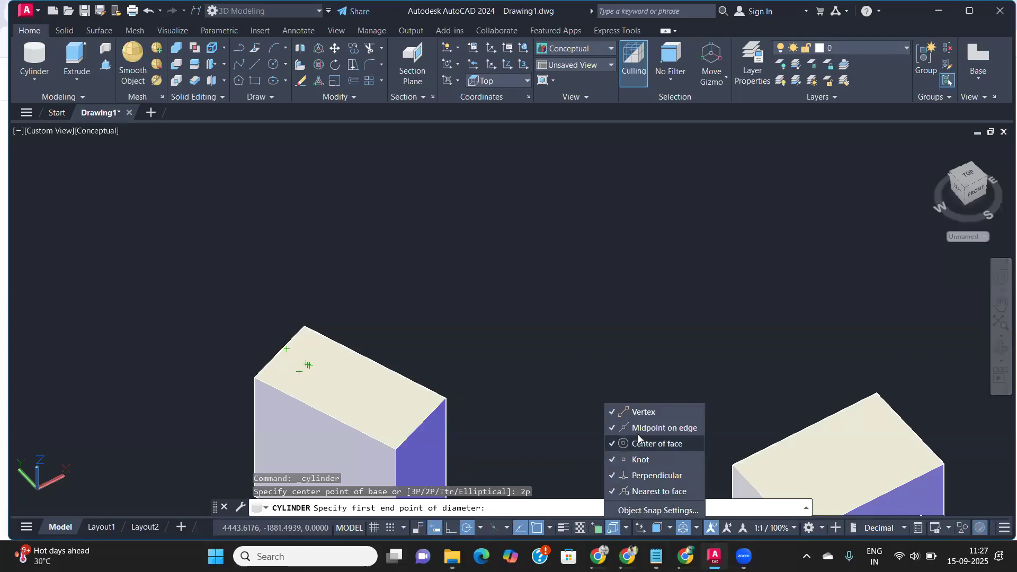
left_click(634, 492)
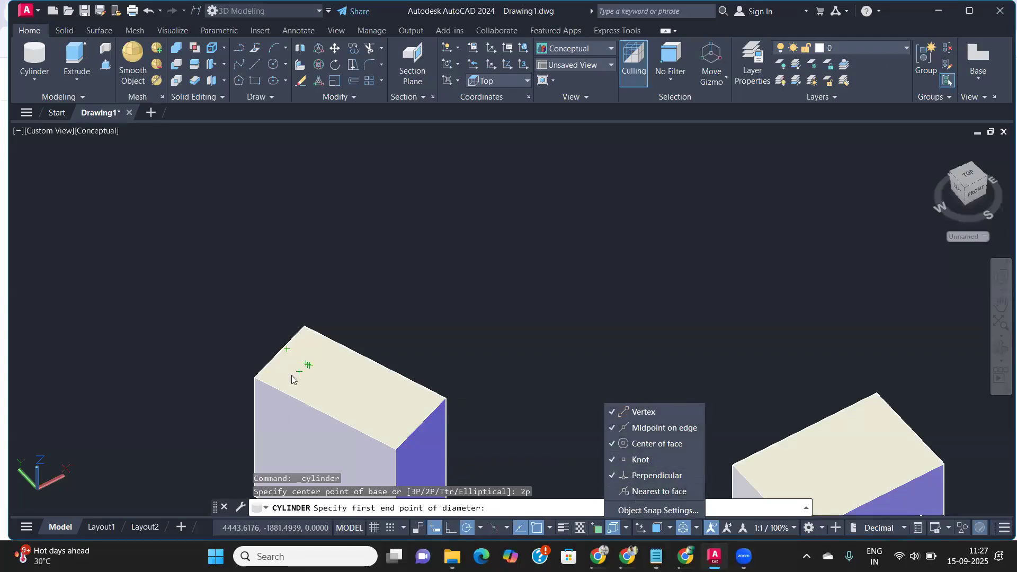
left_click(295, 343)
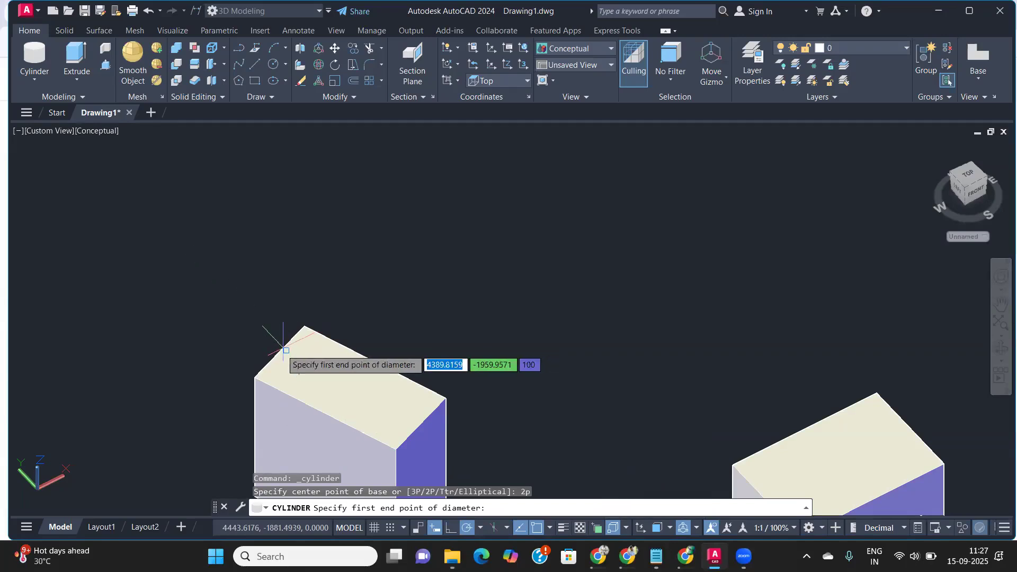
left_click(284, 349)
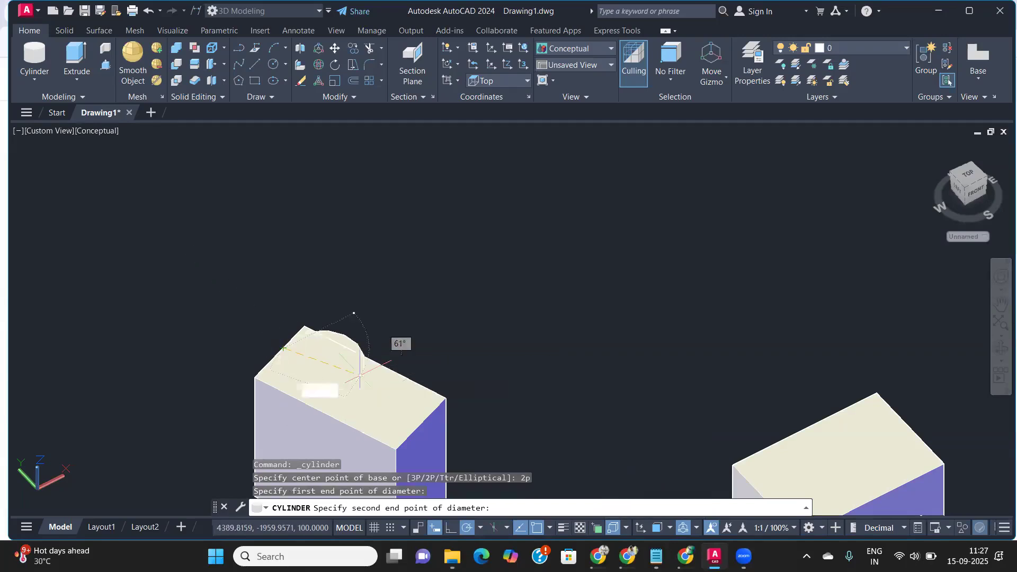
left_click(427, 437)
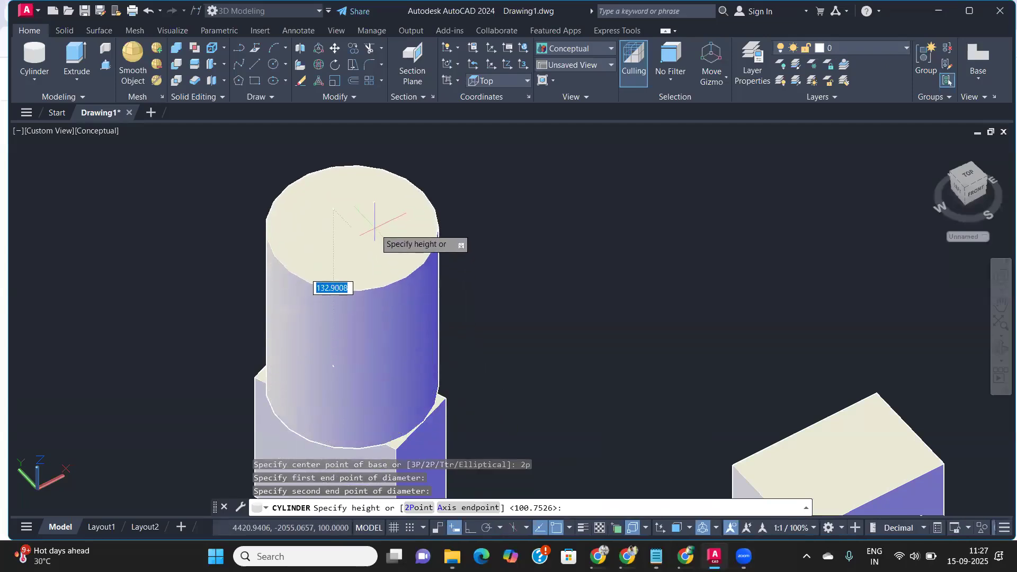
key("Return")
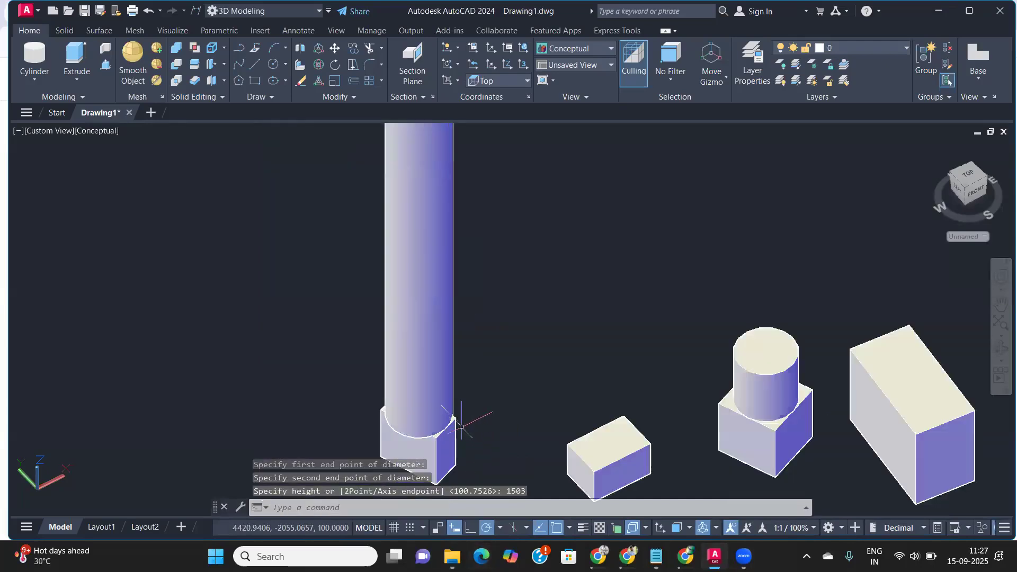
Step: Erase the 1503-high cylinder standing on the first box
scroll(455, 423, "down", 5)
scroll(476, 403, "up", 3)
left_click(479, 398)
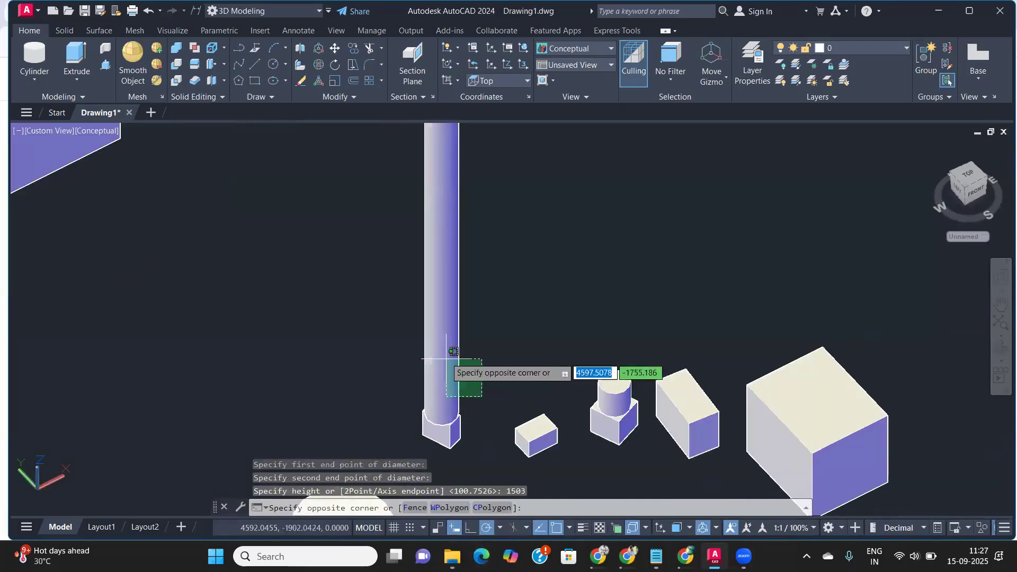
left_click(447, 356)
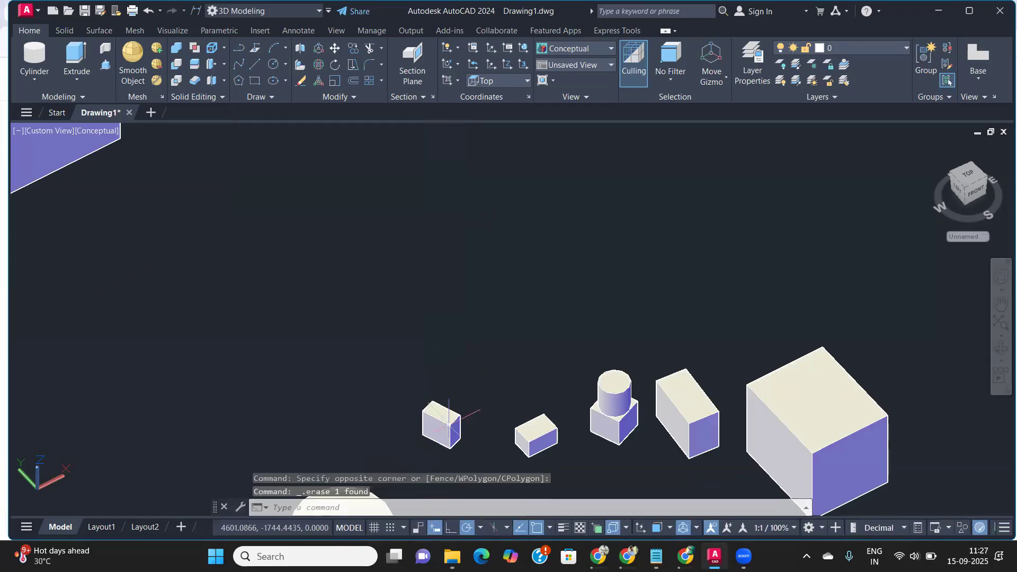
scroll(448, 424, "up", 5)
middle_click_drag(434, 402, 414, 412)
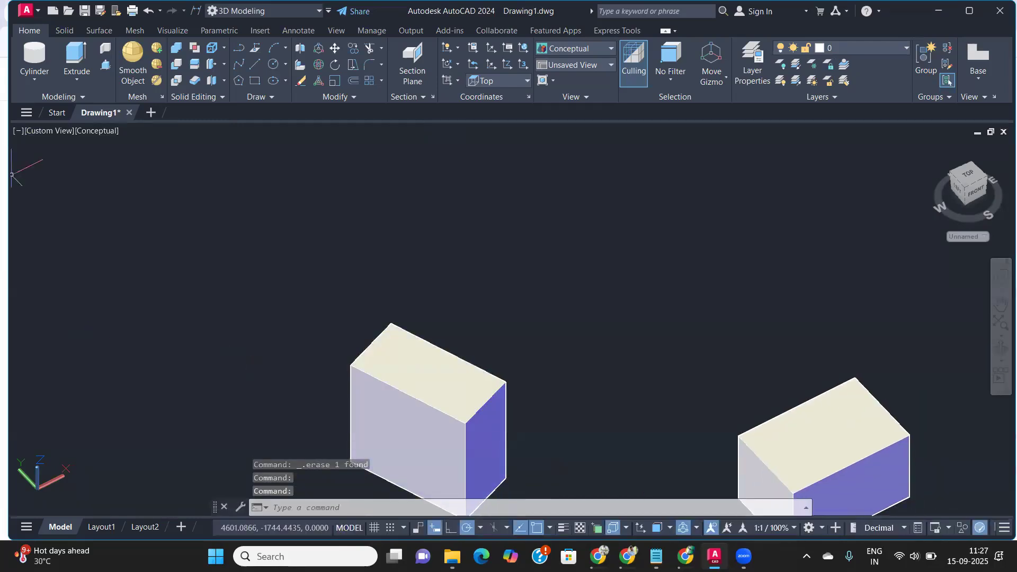
left_click(34, 68)
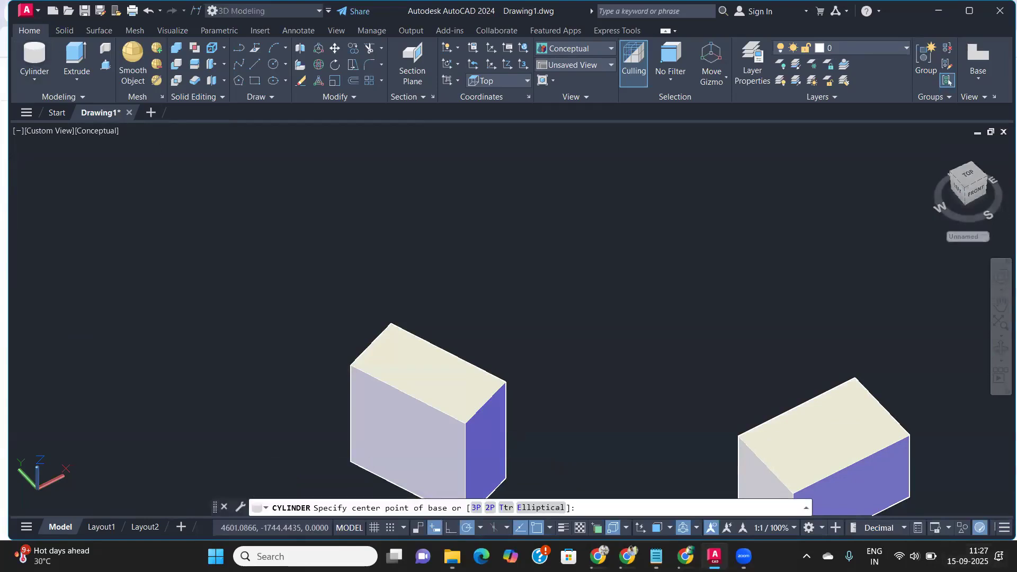
left_click(414, 397)
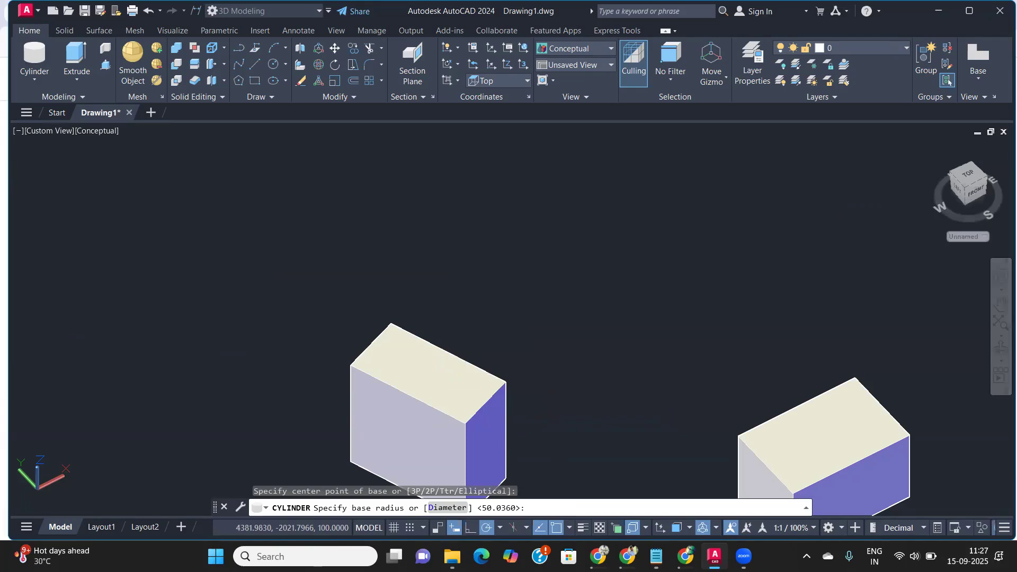
key("Escape")
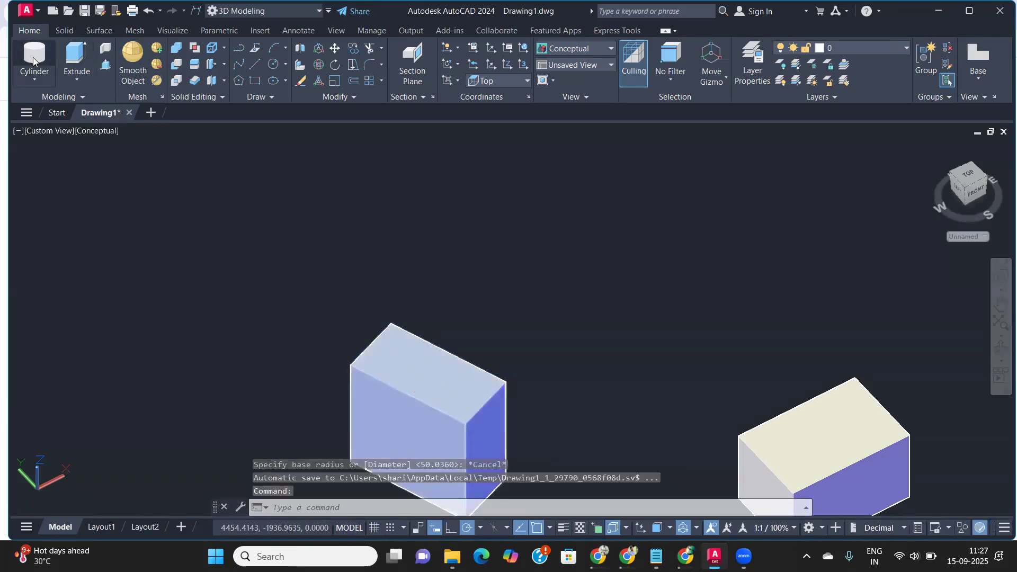
Step: Draw a 2P cylinder between the midpoints of the long opposite edges of the first box's top face, 150 high
left_click(34, 61)
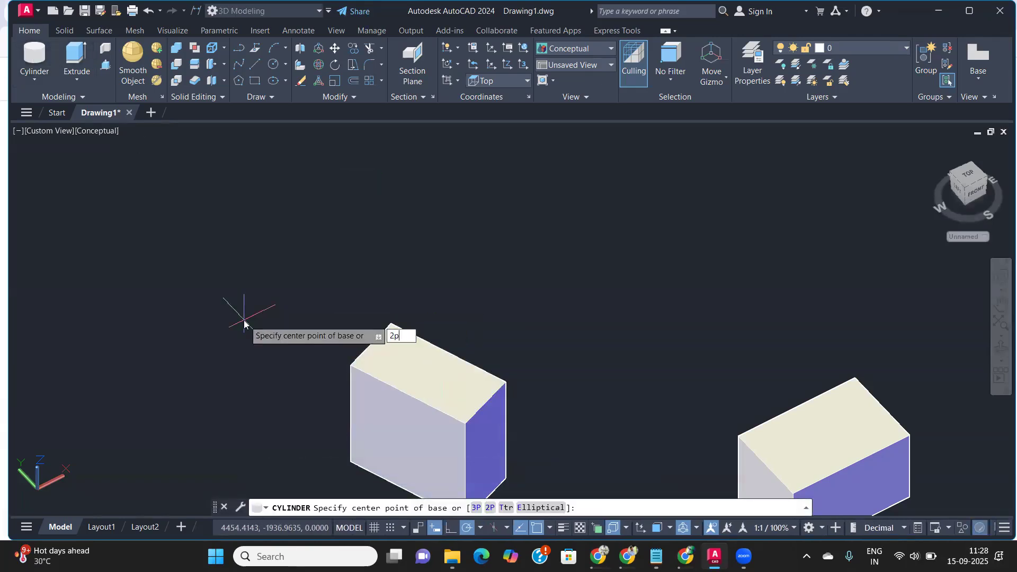
key("Return")
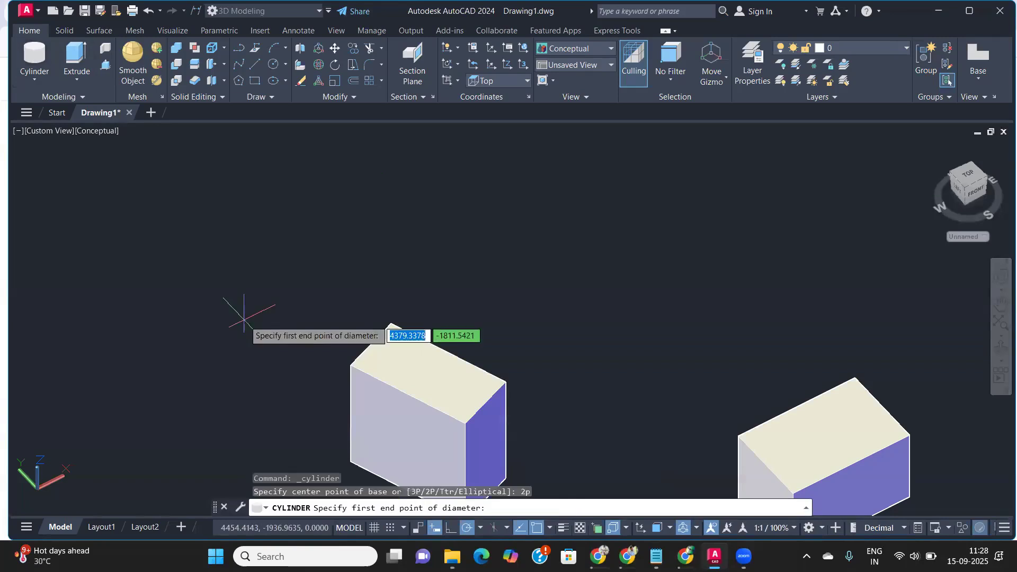
left_click(408, 394)
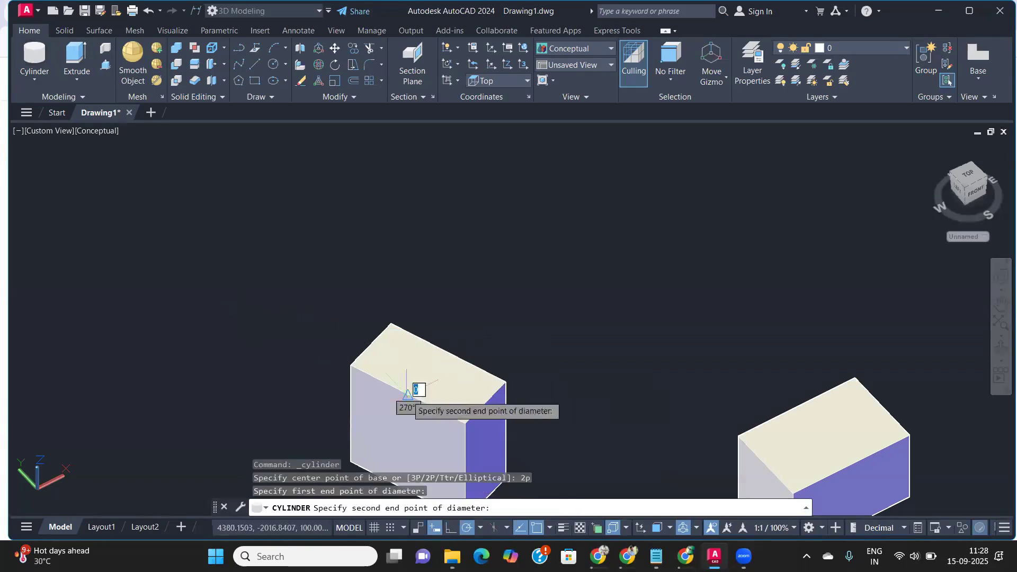
left_click(448, 354)
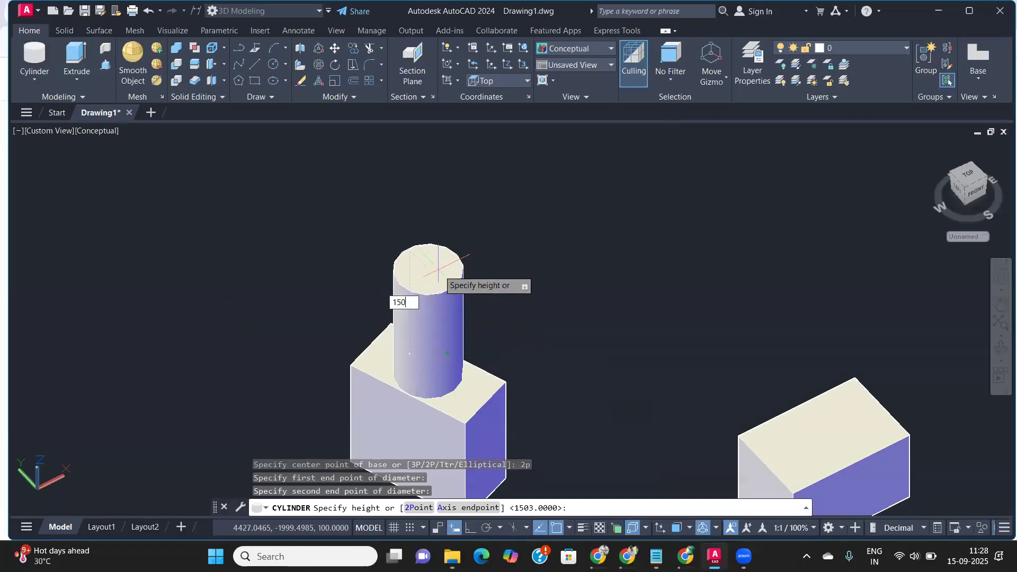
key("Return")
Step: Draw a 3P cylinder through three corners of the large box's top face, 100 high
middle_click_drag(439, 366, 387, 339, "shift")
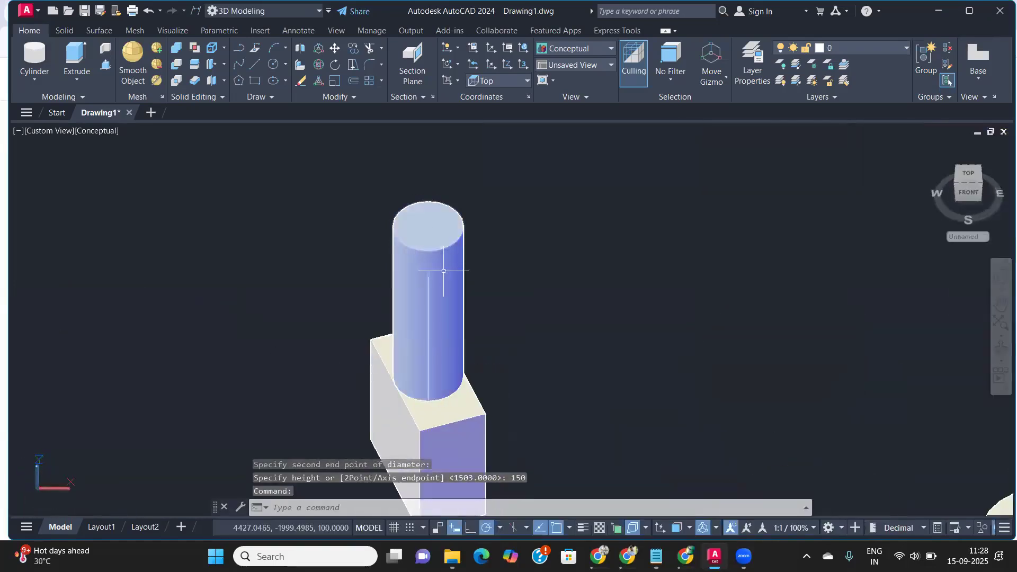
scroll(444, 270, "down", 5)
middle_click_drag(443, 271, 11, 347, "shift")
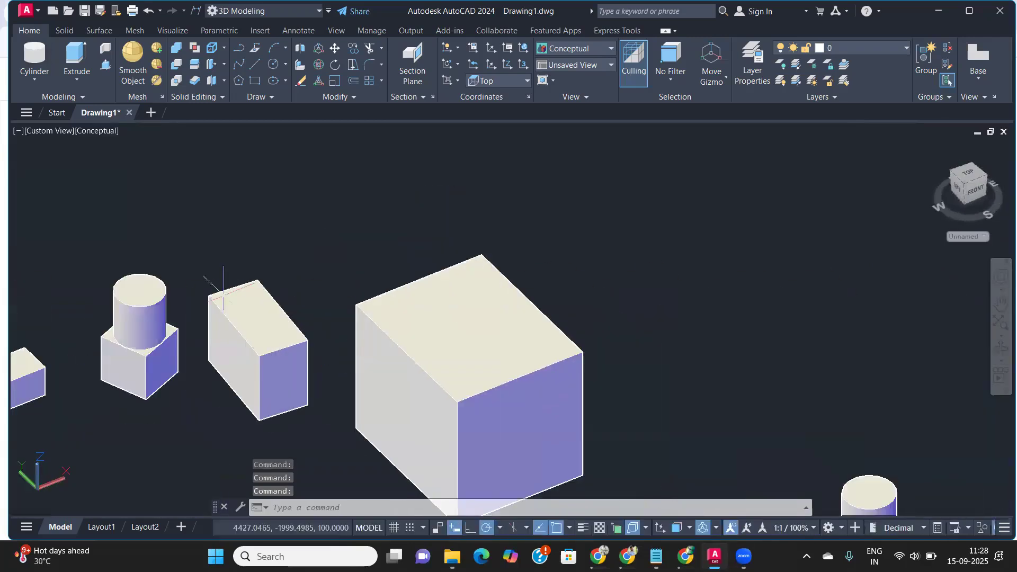
mouse_move(223, 316)
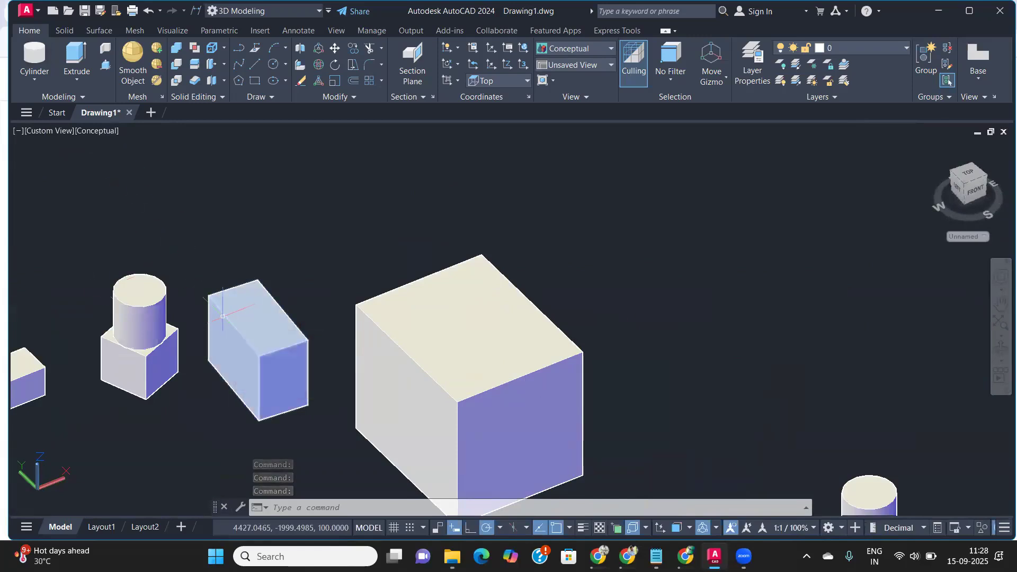
left_click(32, 60)
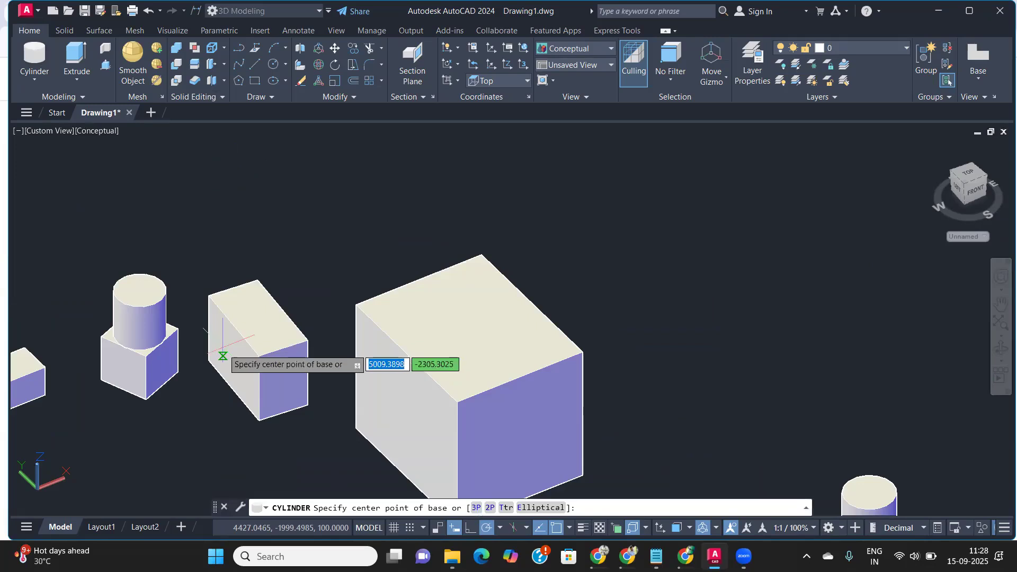
left_click(476, 508)
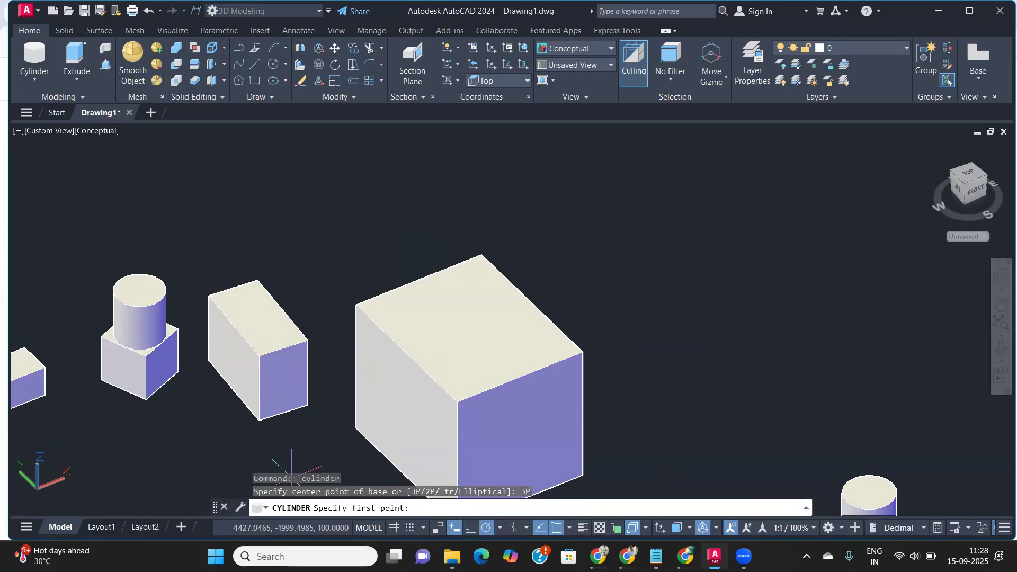
left_click(356, 306)
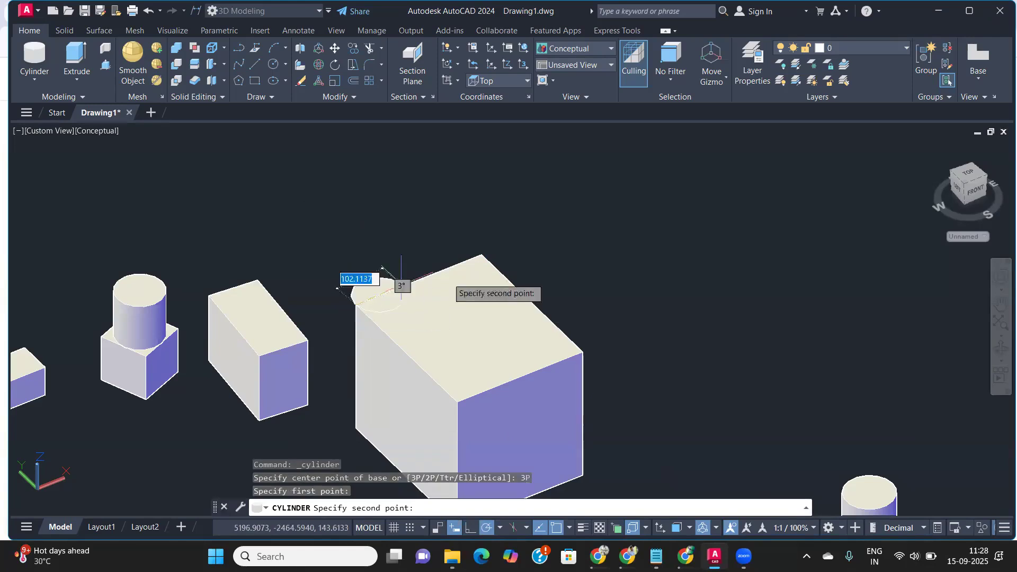
left_click(480, 256)
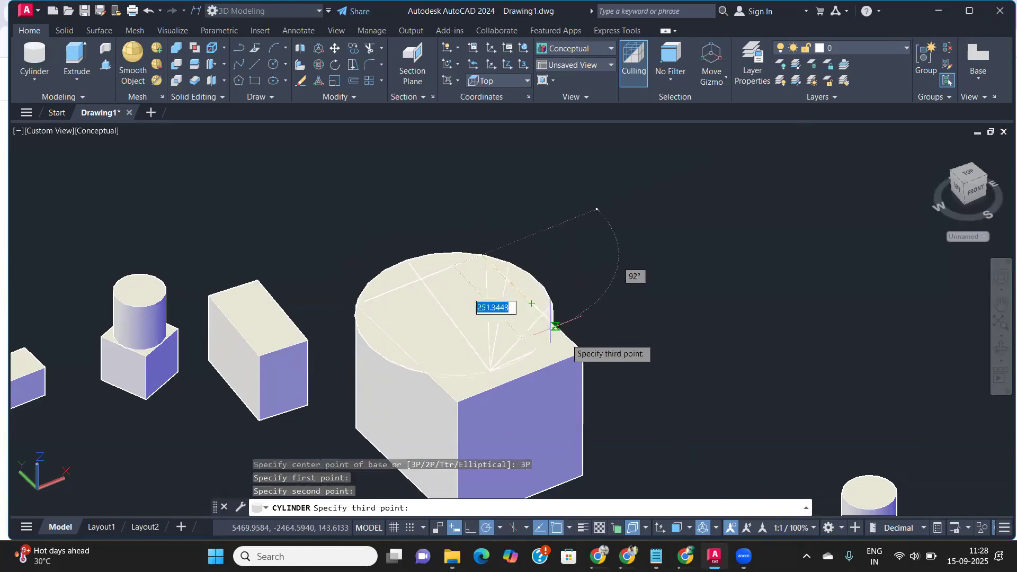
left_click(581, 352)
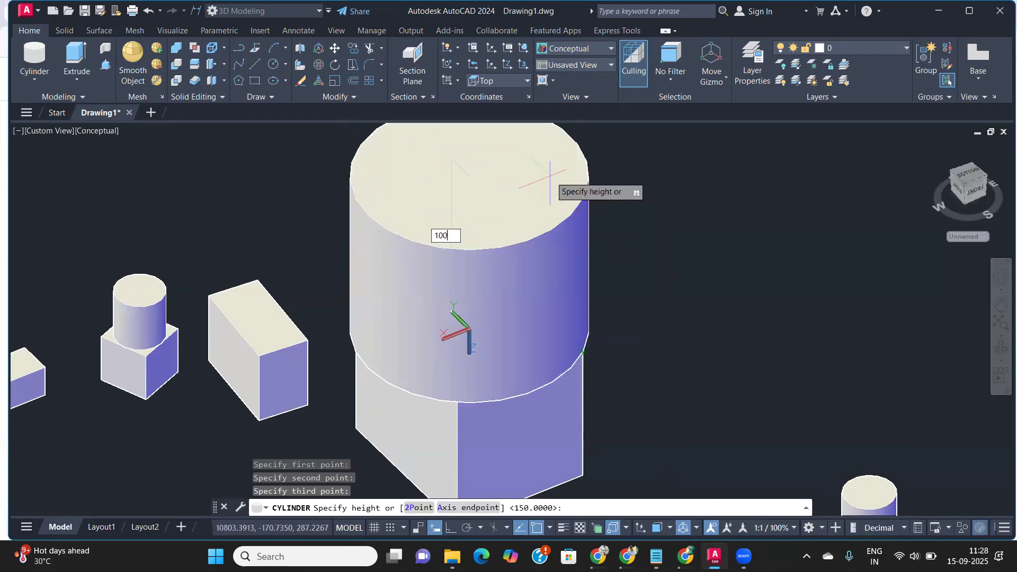
key("Return")
Step: Examine the wide cylinder on top of the large box from several sides and together with the other solids
middle_click_drag(456, 403, 294, 395, "shift")
scroll(389, 336, "down", 4)
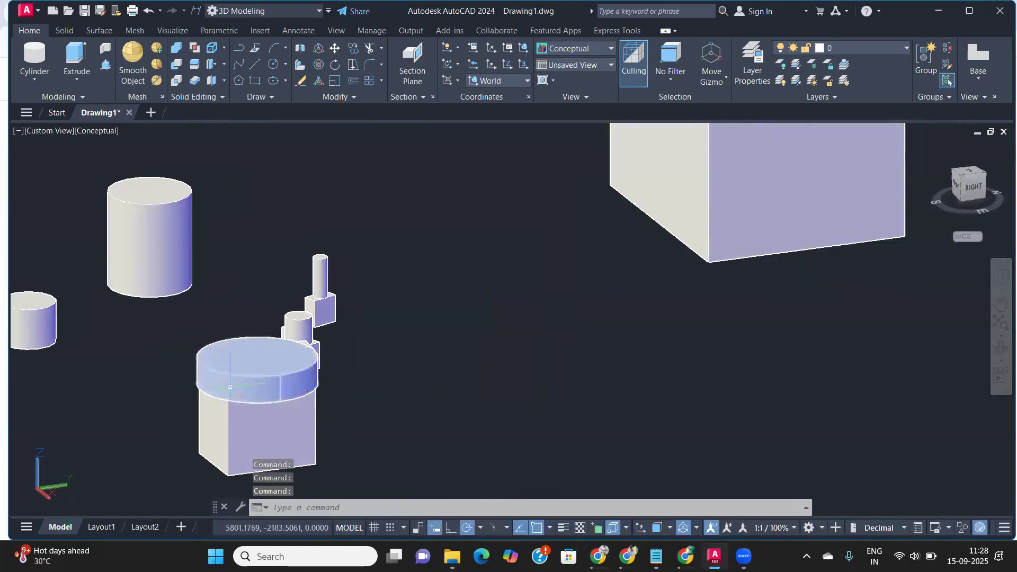
scroll(231, 388, "up", 6)
middle_click_drag(232, 388, 401, 410, "shift")
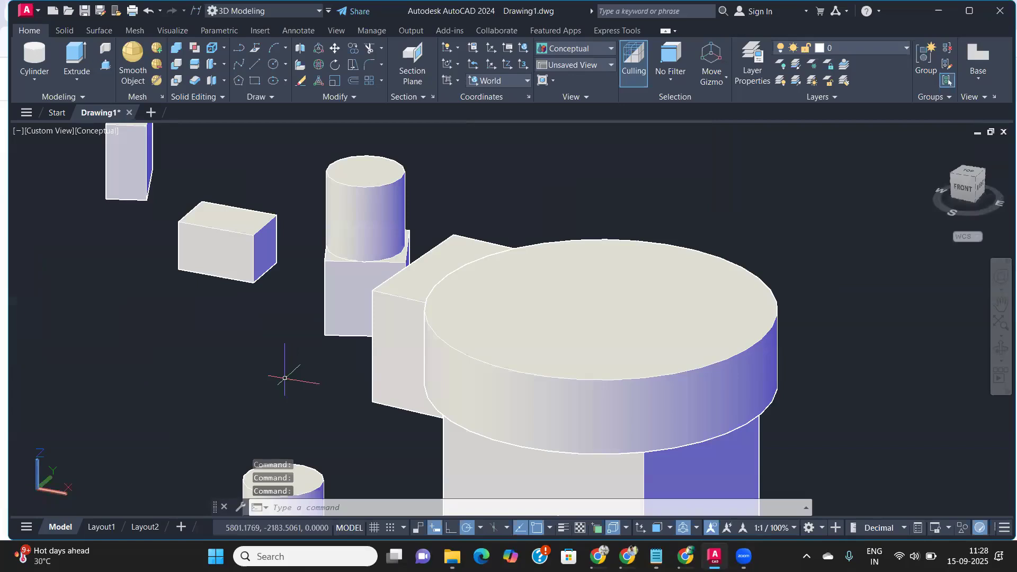
scroll(284, 377, "down", 5)
middle_click_drag(306, 374, 511, 397)
scroll(423, 393, "up", 2)
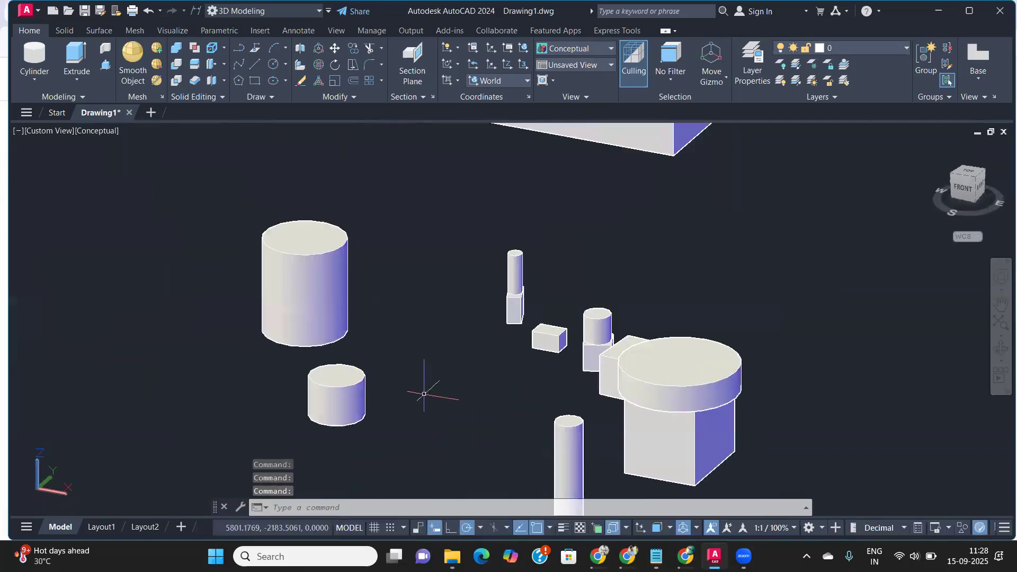
scroll(424, 394, "down", 4)
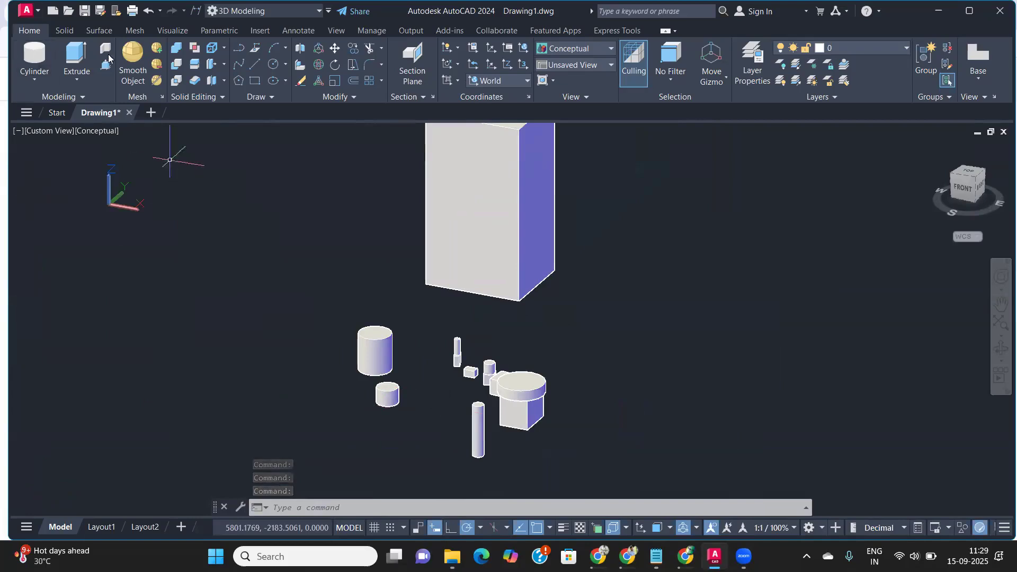
Step: Draw a Ttr cylinder tangent to the facing bottom edges of the cube and the adjacent box, radius 150 and height 100, with 3D Osnap off
left_click(37, 58)
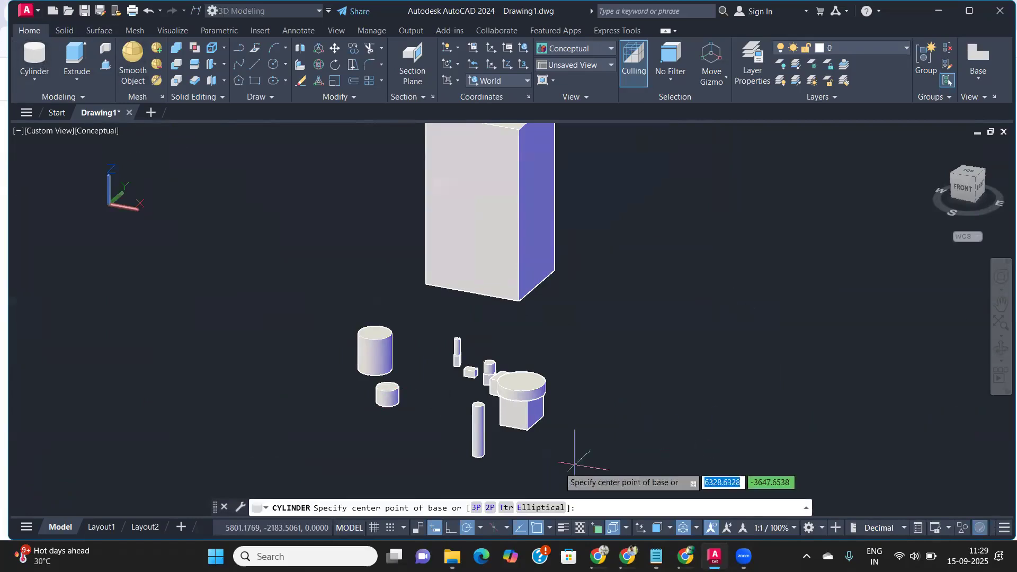
scroll(493, 413, "up", 4)
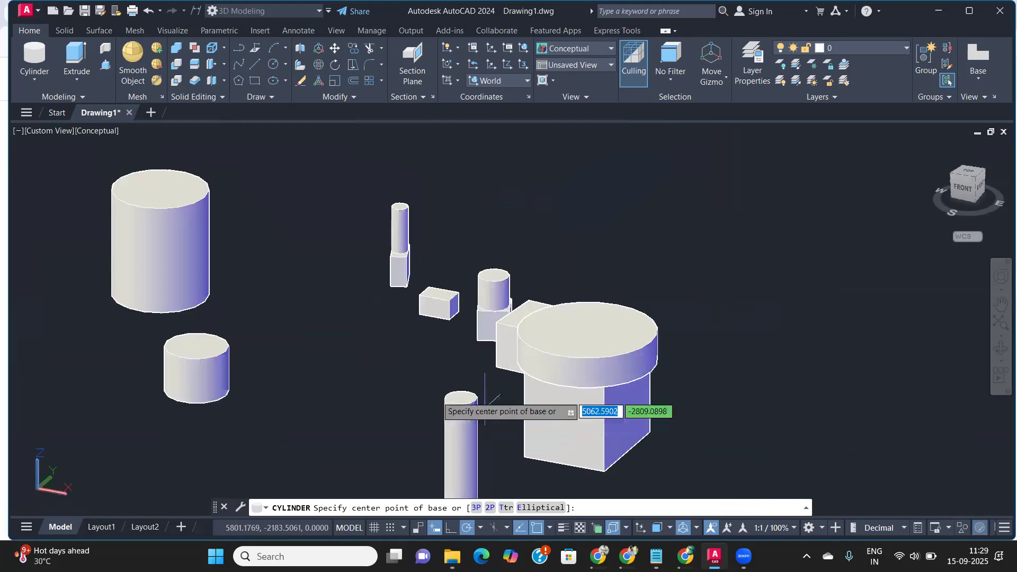
middle_click_drag(355, 402, 465, 420, "shift")
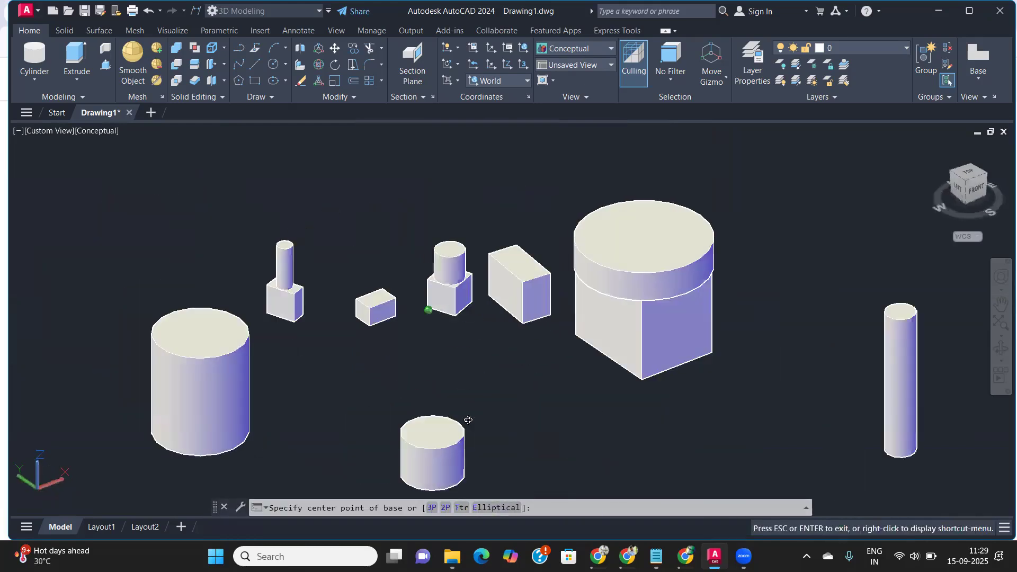
scroll(491, 307, "up", 4)
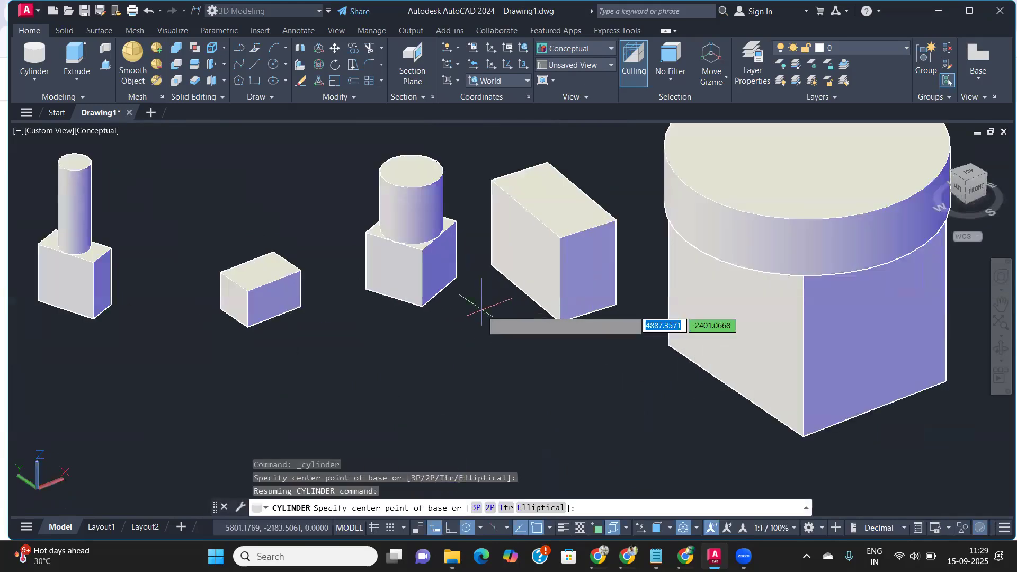
type("t")
key("Return")
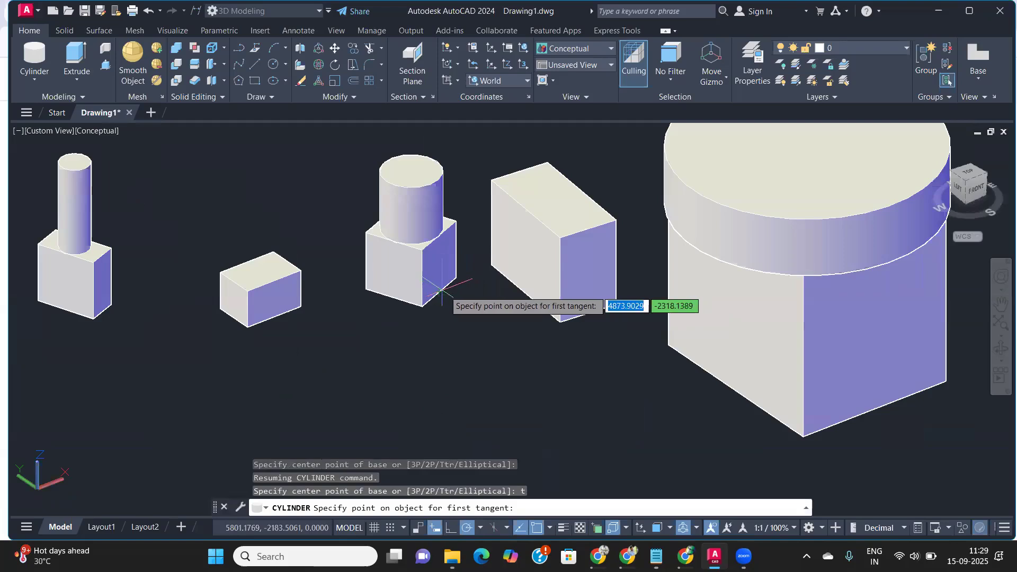
scroll(444, 291, "up", 2)
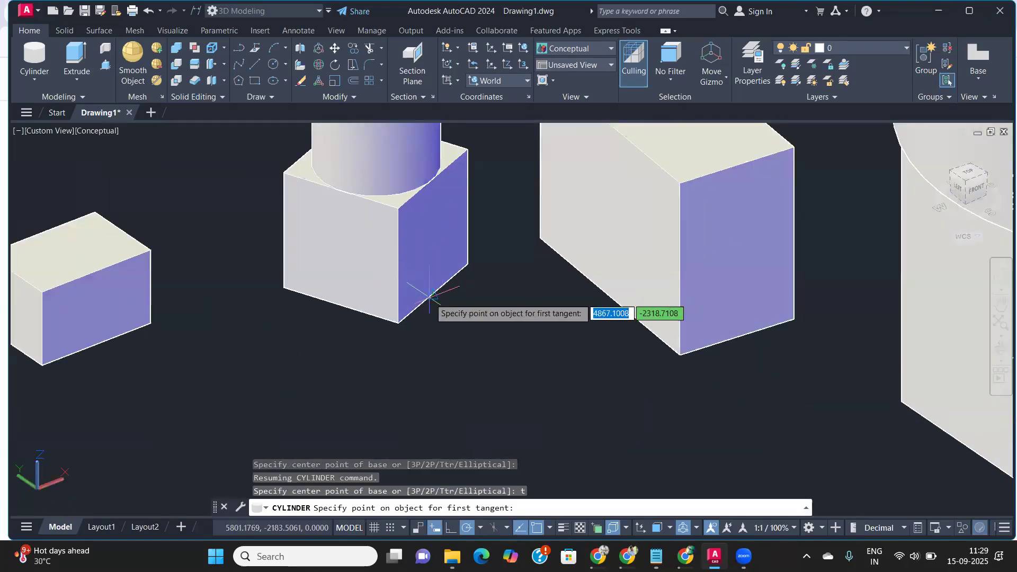
left_click(440, 288)
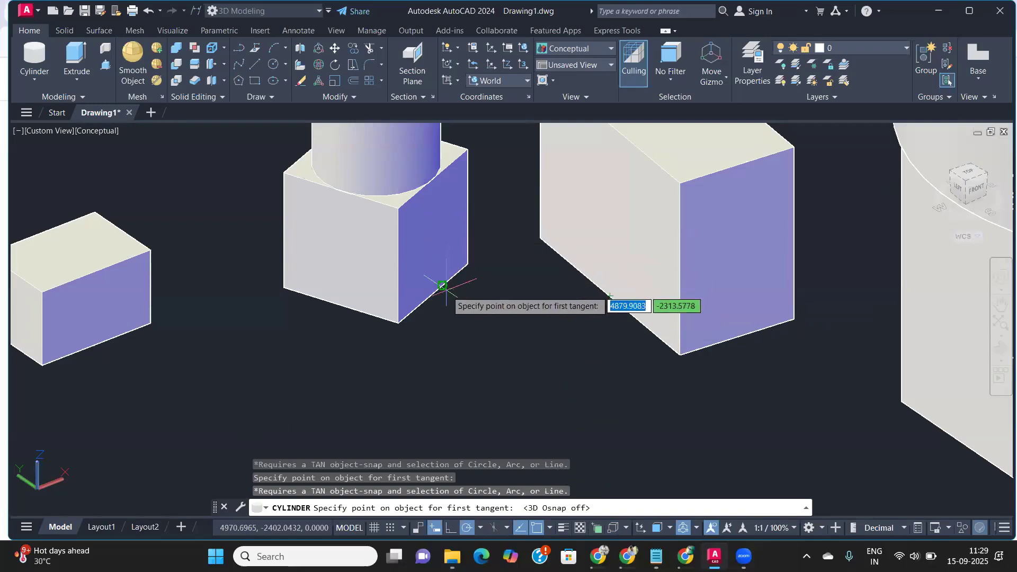
left_click(443, 285)
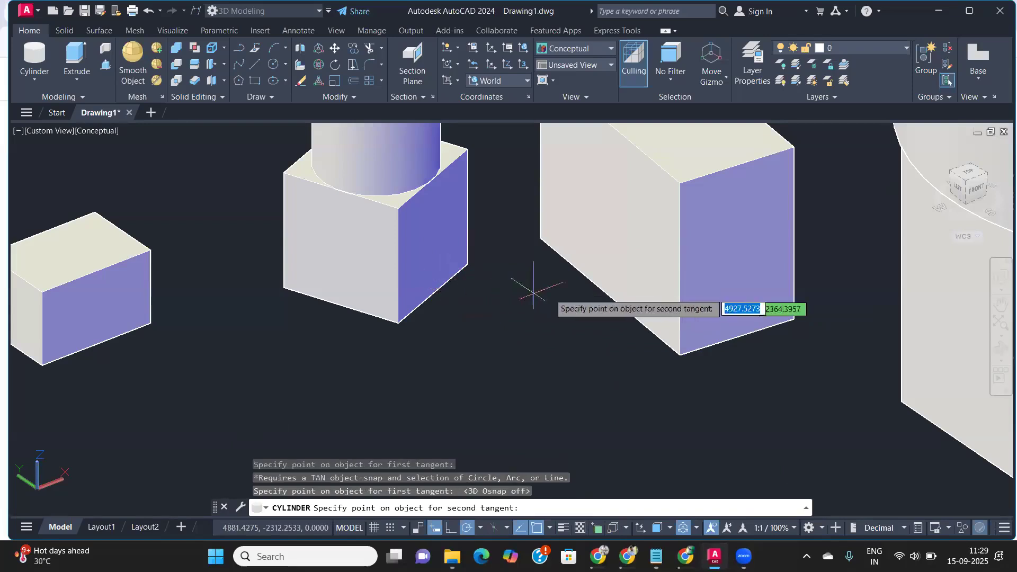
left_click(596, 285)
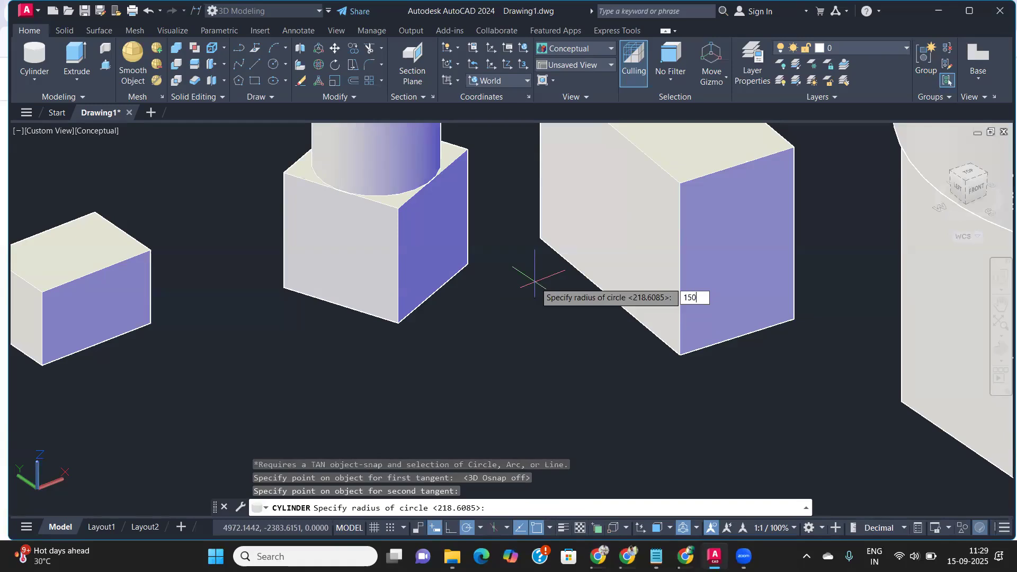
type("150")
key("Return")
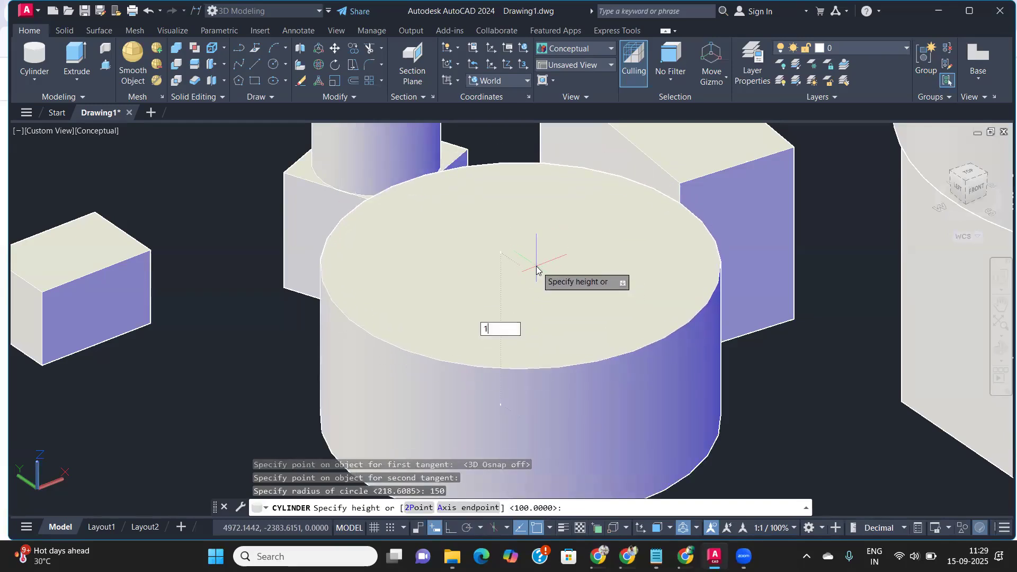
key("Return")
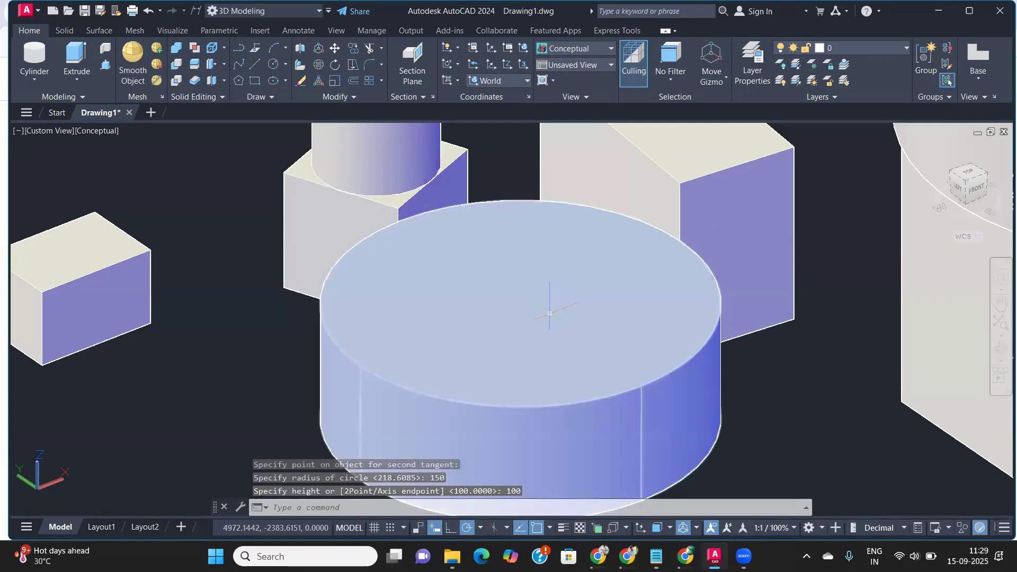
Step: Examine where the tangent cylinder meets the cube and the adjacent box, from several angles and from farther away
middle_click_drag(547, 316, 593, 327, "shift")
scroll(424, 276, "up", 4)
middle_click_drag(374, 254, 321, 228, "shift")
scroll(365, 249, "down", 5)
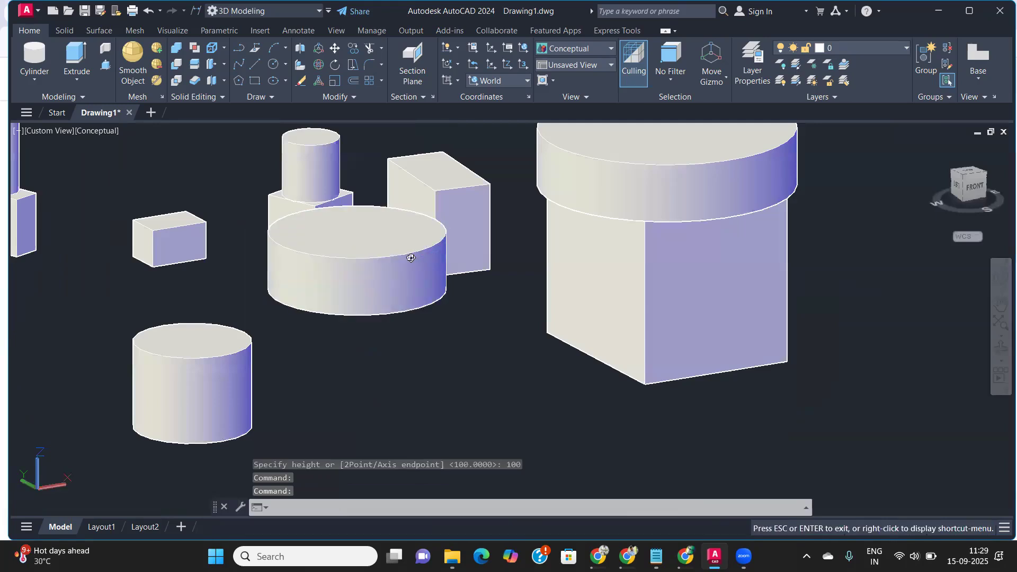
middle_click_drag(406, 258, 368, 262, "shift")
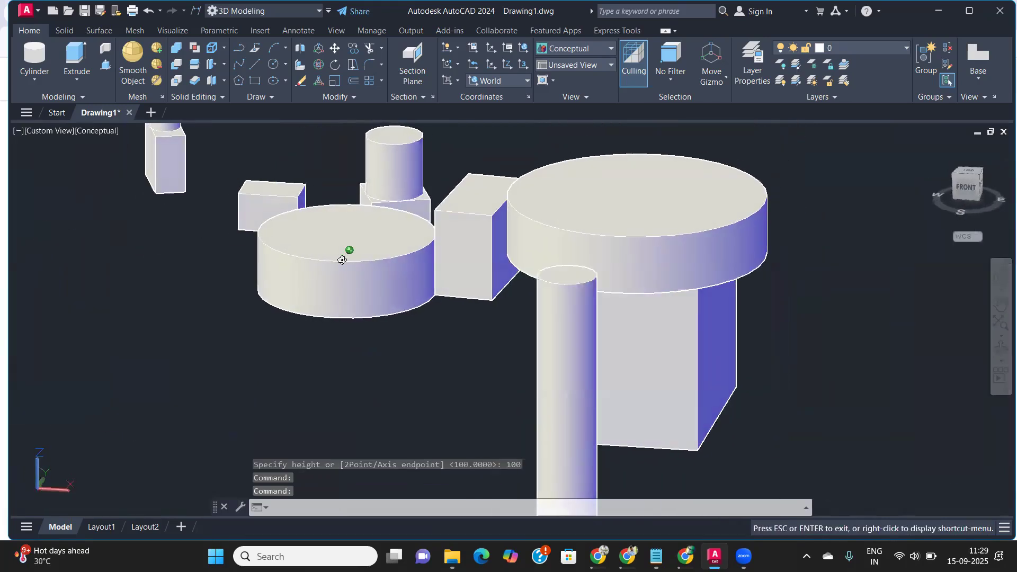
scroll(367, 262, "up", 5)
scroll(429, 268, "down", 2)
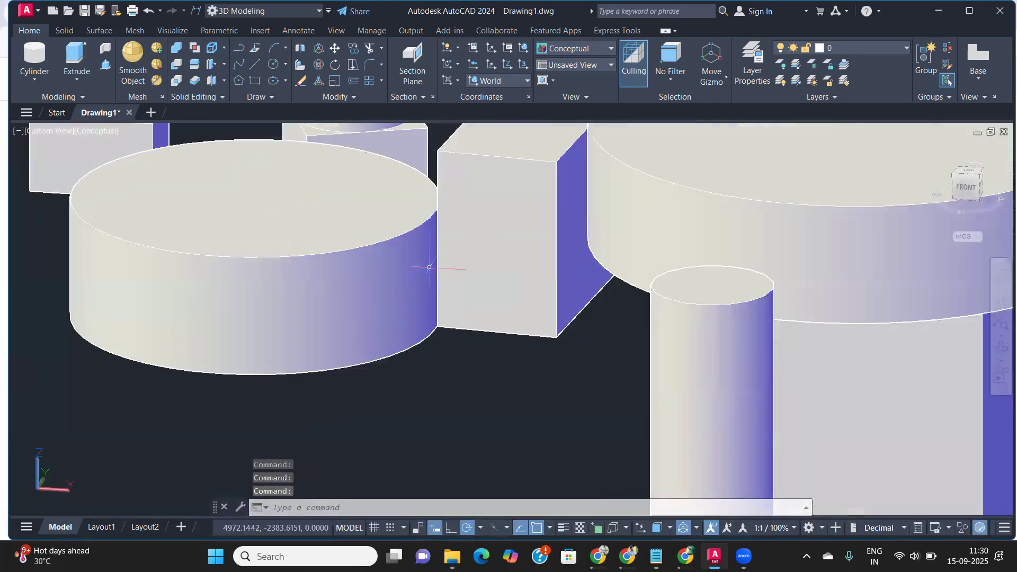
middle_click_drag(350, 289, 483, 308, "shift")
scroll(483, 304, "down", 6)
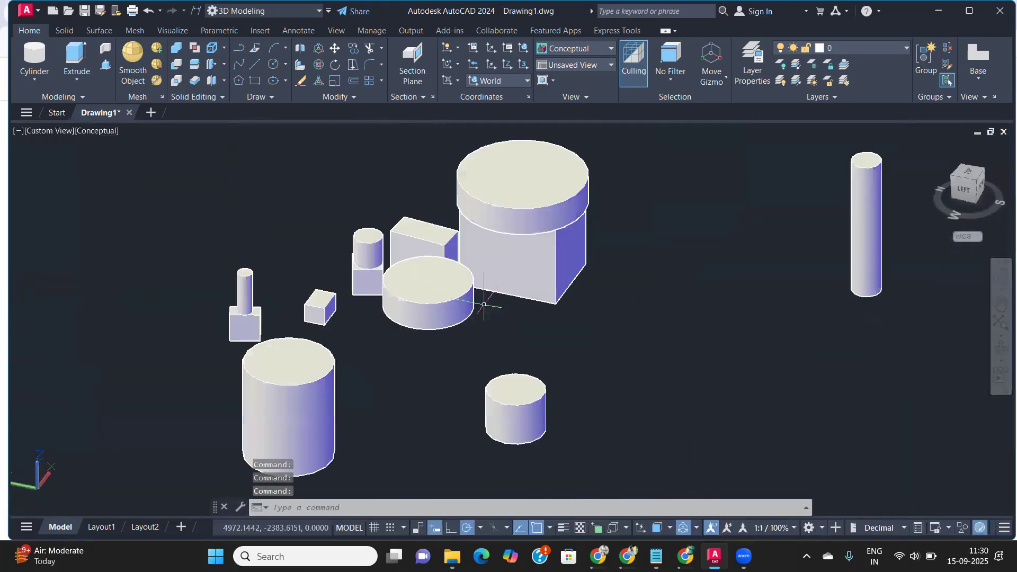
Step: Draw an elliptical cylinder about 640 units high freehand in the empty space beyond the tall thin cylinder
middle_click_drag(504, 306, 443, 303, "shift")
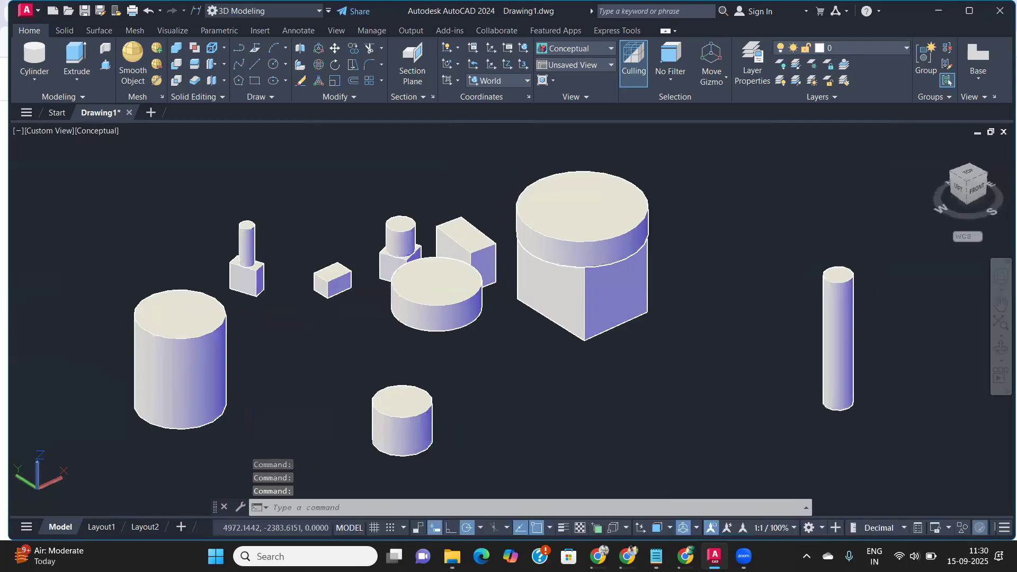
scroll(442, 303, "up", 2)
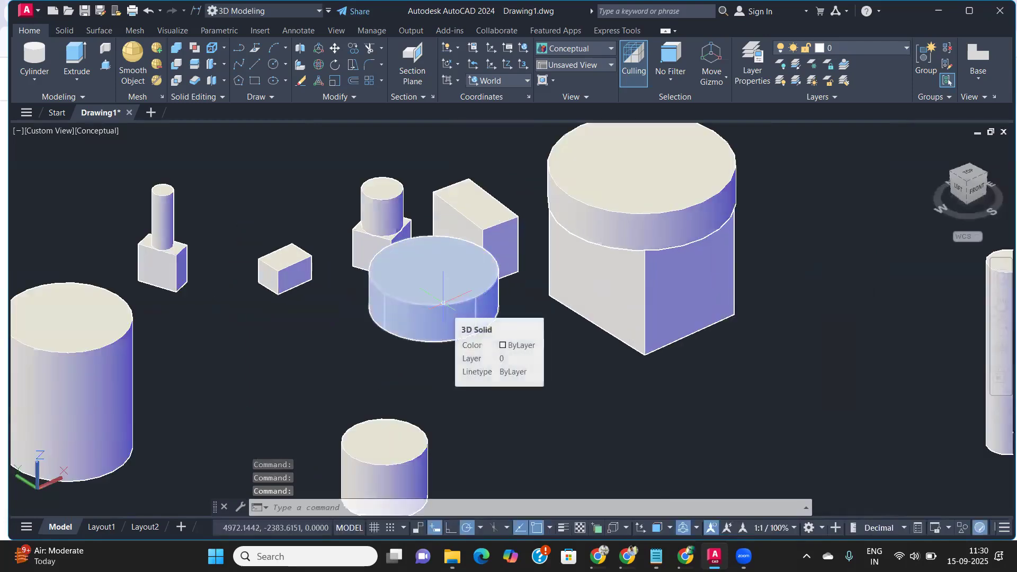
scroll(452, 392, "down", 2)
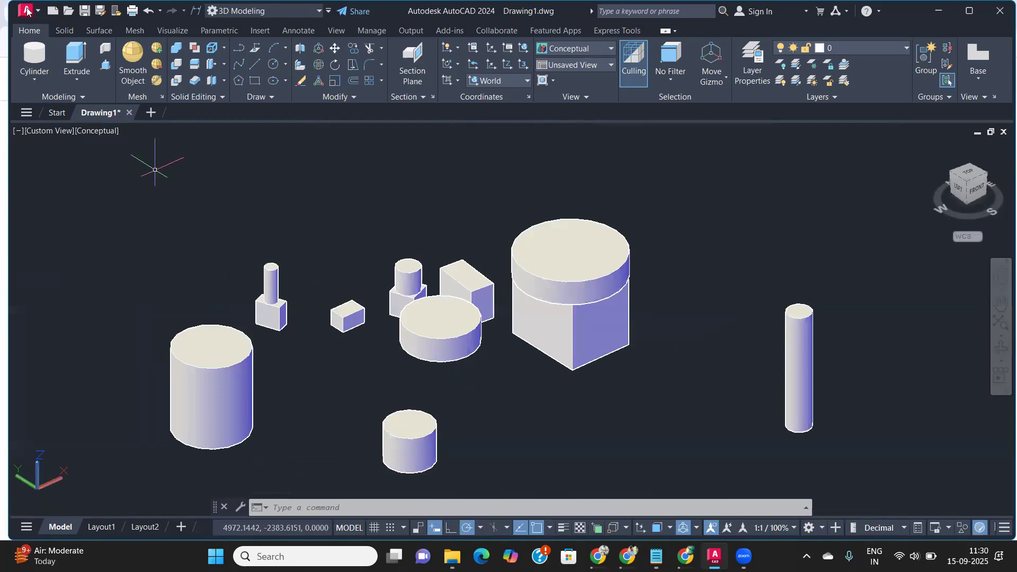
left_click(33, 56)
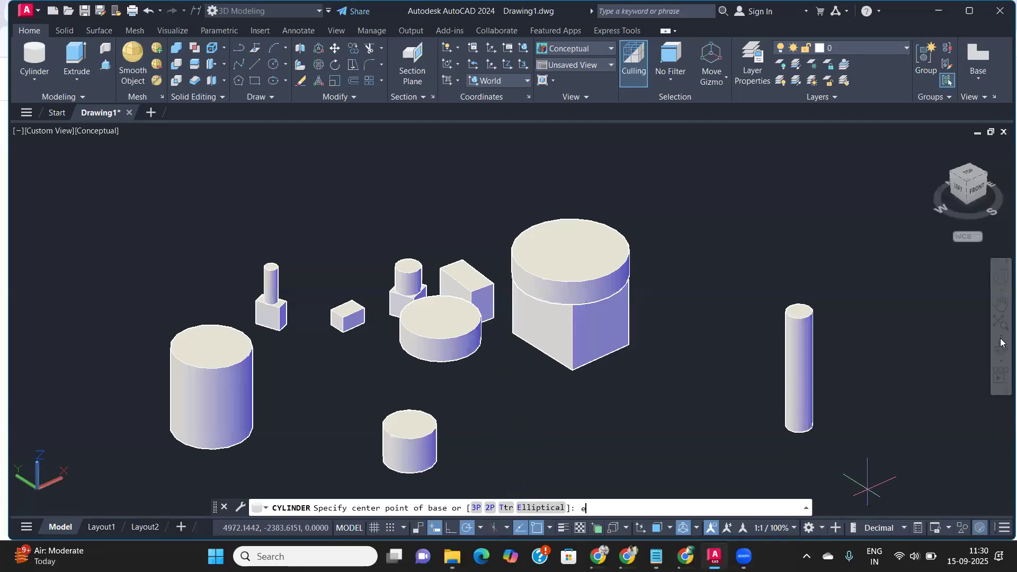
key("Return")
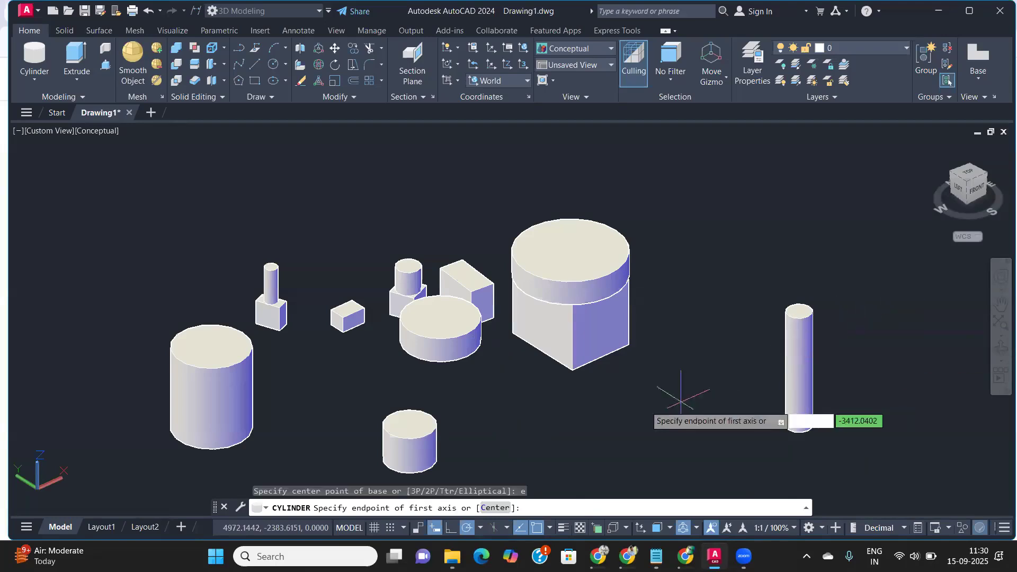
middle_click_drag(647, 405, 305, 369)
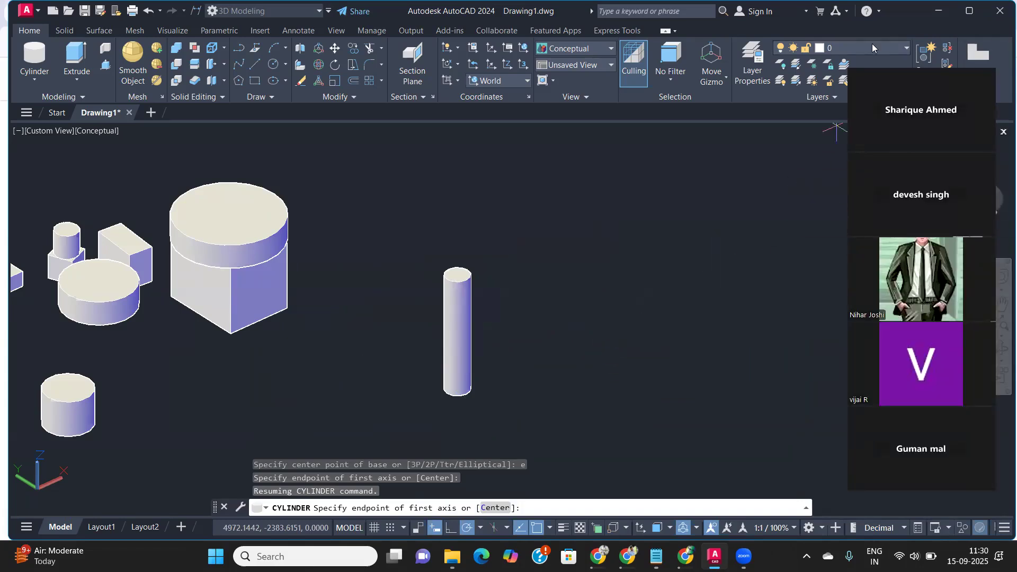
middle_click_drag(570, 348, 410, 311)
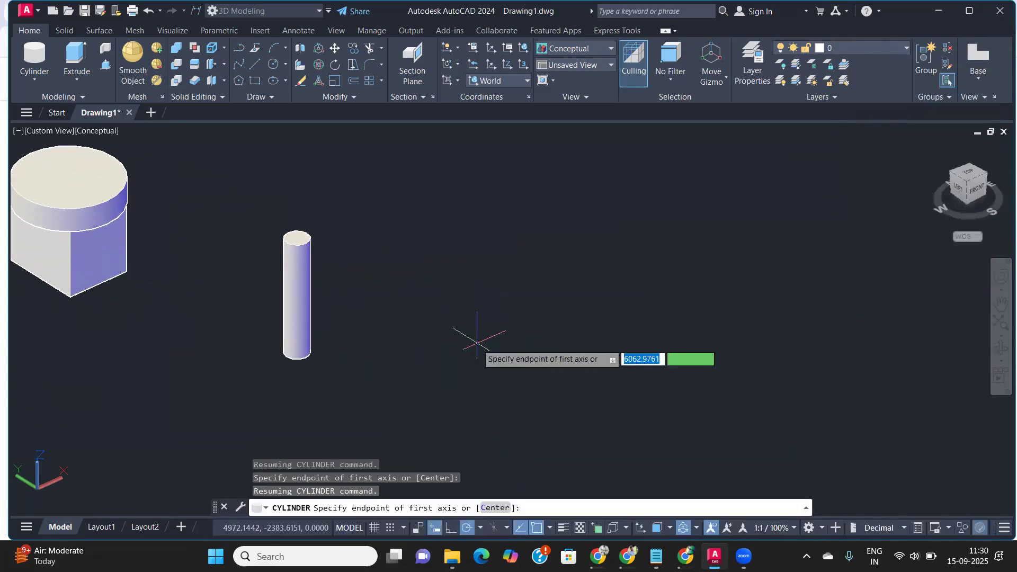
left_click(427, 334)
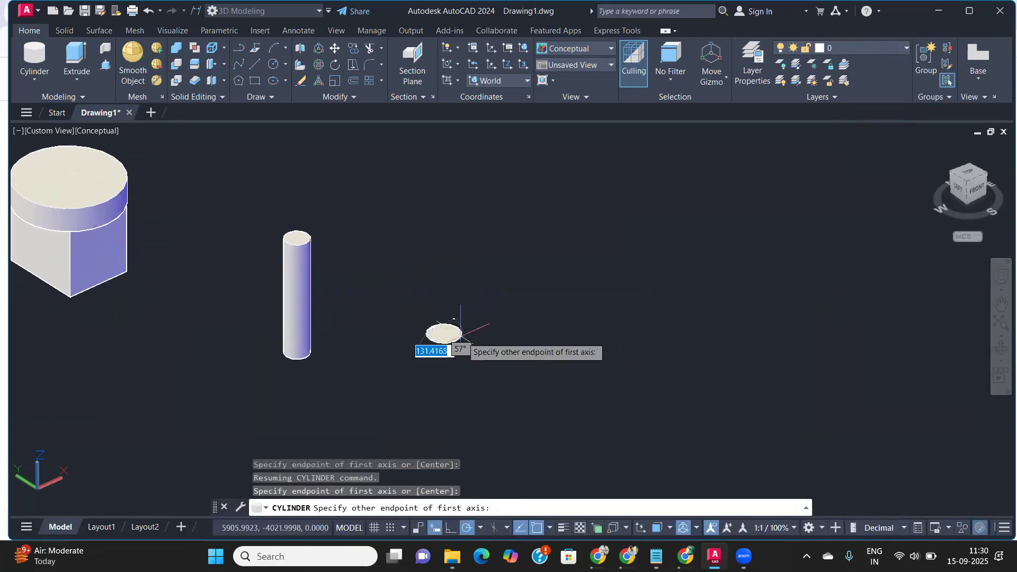
left_click(598, 390)
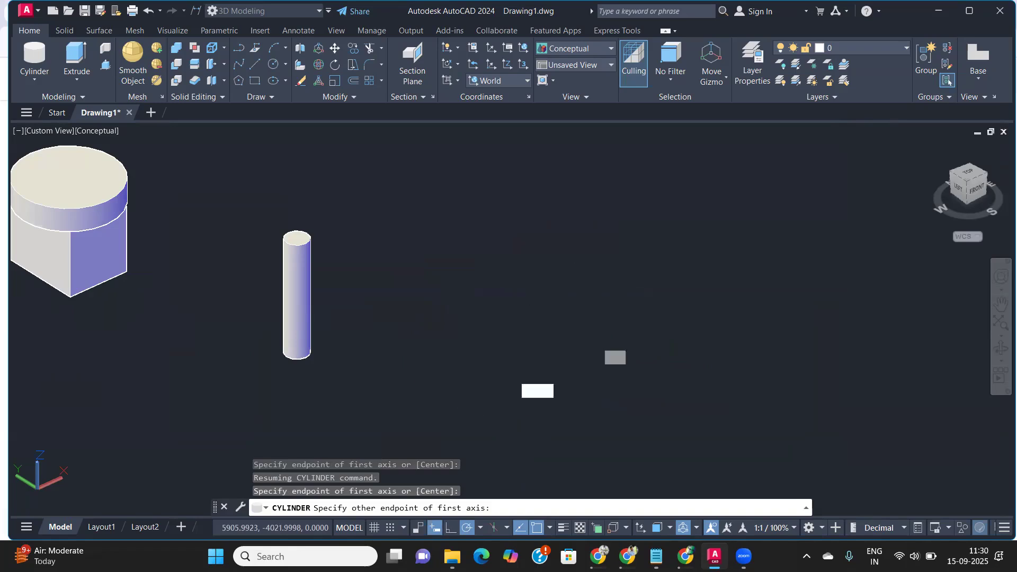
left_click(546, 362)
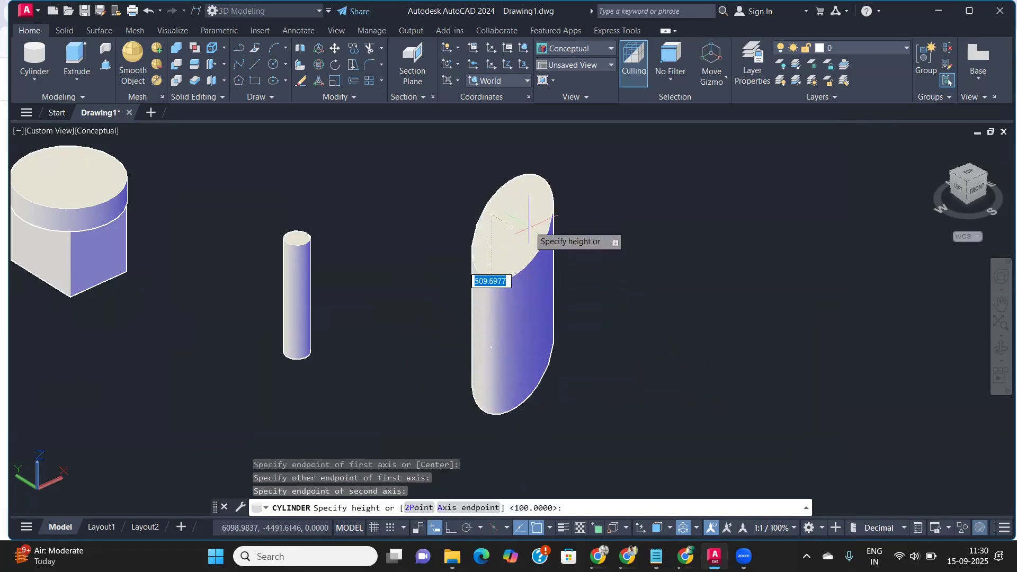
left_click(529, 214)
Step: Examine the tall elliptical cylinder and compare it with the other solids in the model
middle_click_drag(571, 295, 550, 288, "shift")
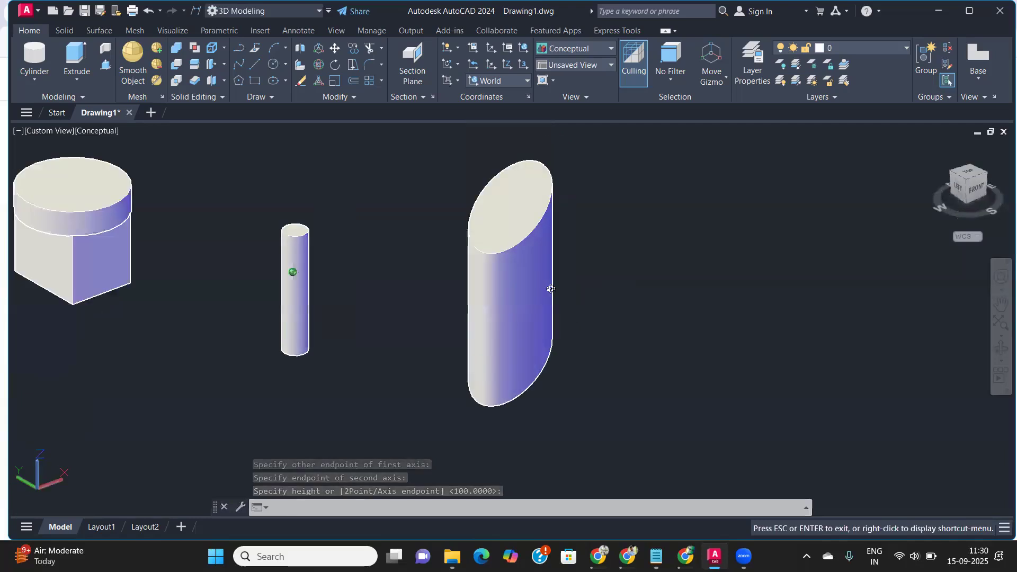
scroll(521, 289, "down", 1)
scroll(495, 290, "up", 5)
scroll(334, 285, "down", 10)
middle_click_drag(321, 287, 412, 353)
scroll(412, 353, "down", 1)
scroll(333, 316, "up", 7)
middle_click_drag(331, 315, 414, 387)
scroll(377, 355, "up", 3)
middle_click_drag(438, 353, 337, 348)
scroll(376, 337, "down", 3)
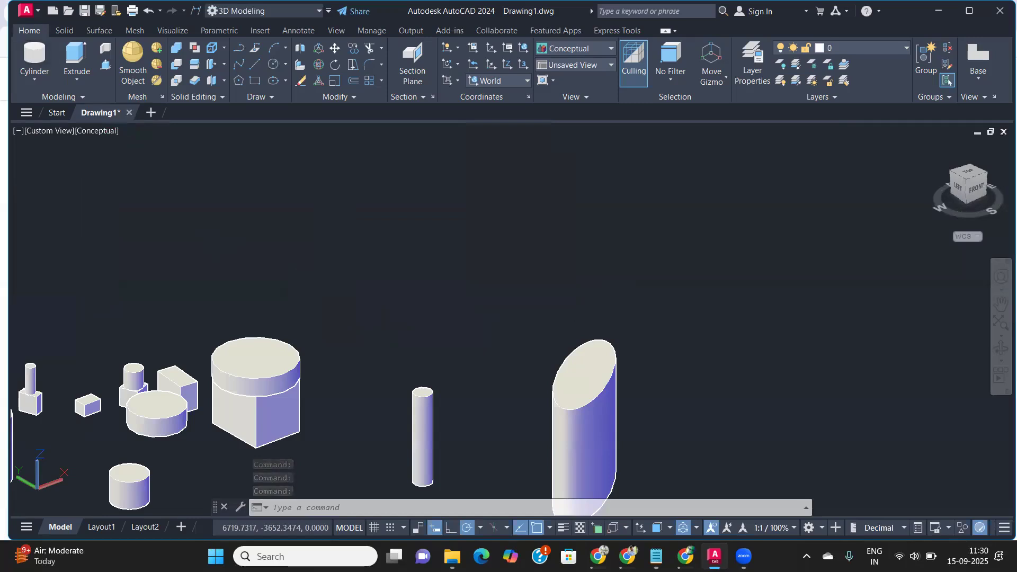
Step: Create an elliptical cylinder in front of the existing solids with a first axis of 100, second axis distance of 25 and height of 300
middle_click_drag(343, 326, 274, 104)
scroll(302, 460, "down", 4)
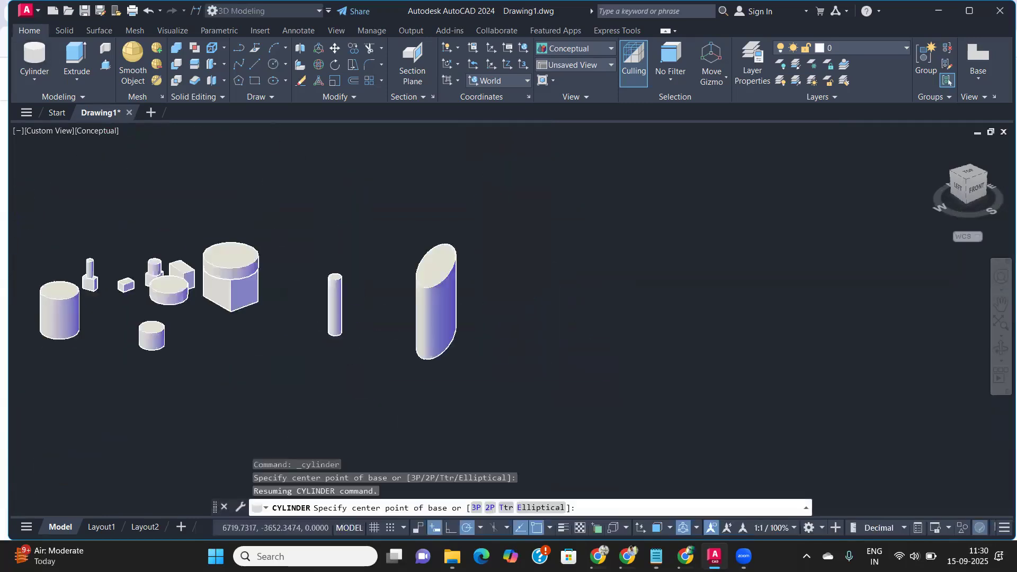
middle_click_drag(245, 446, 402, 376)
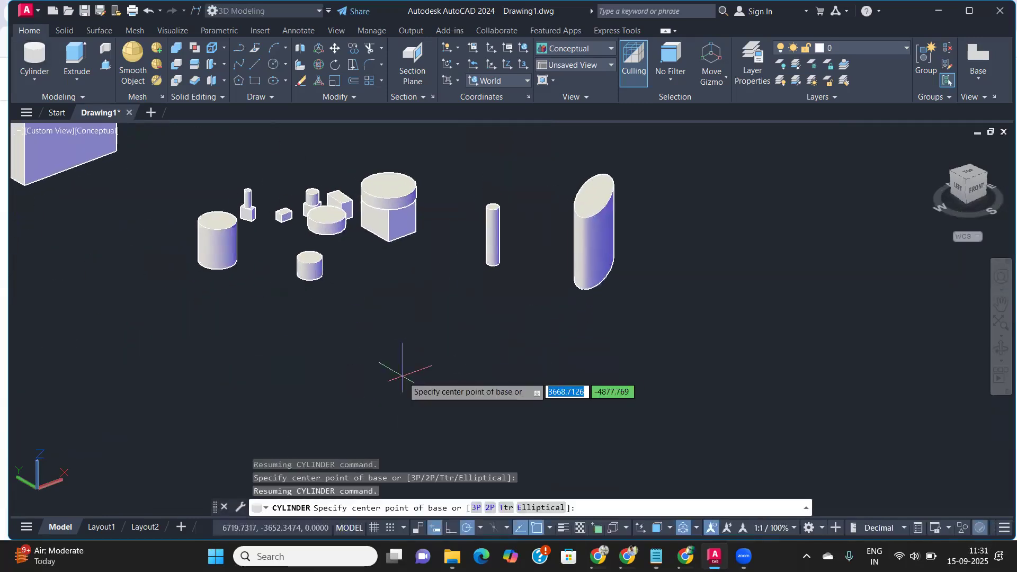
type("e")
key("Return")
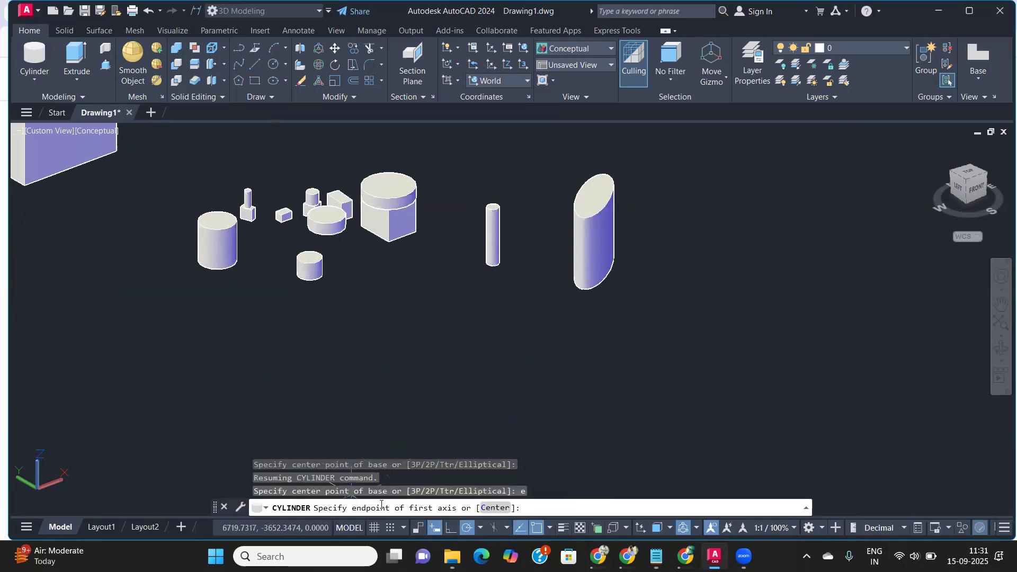
left_click(328, 350)
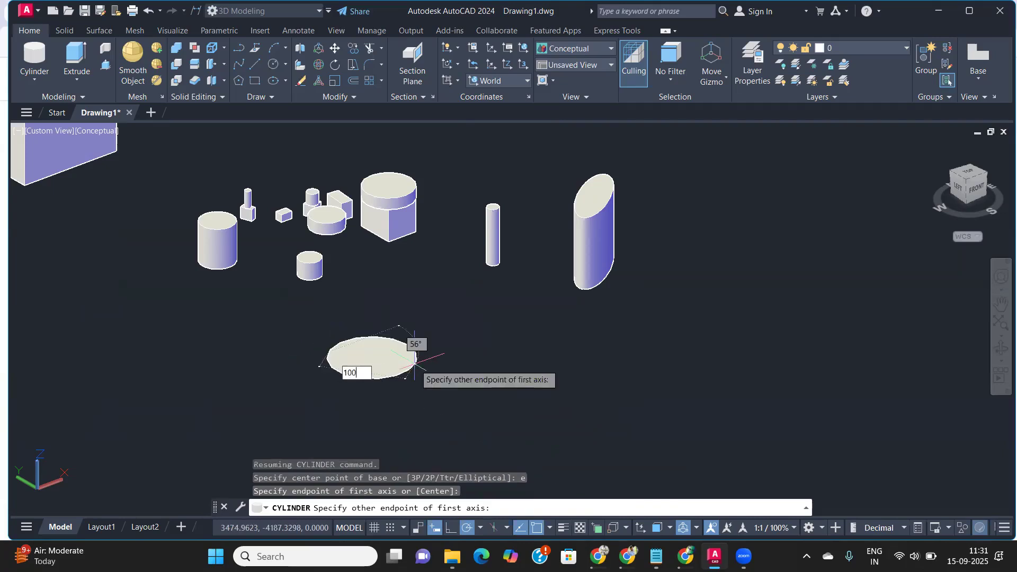
key("Return")
scroll(318, 354, "up", 4)
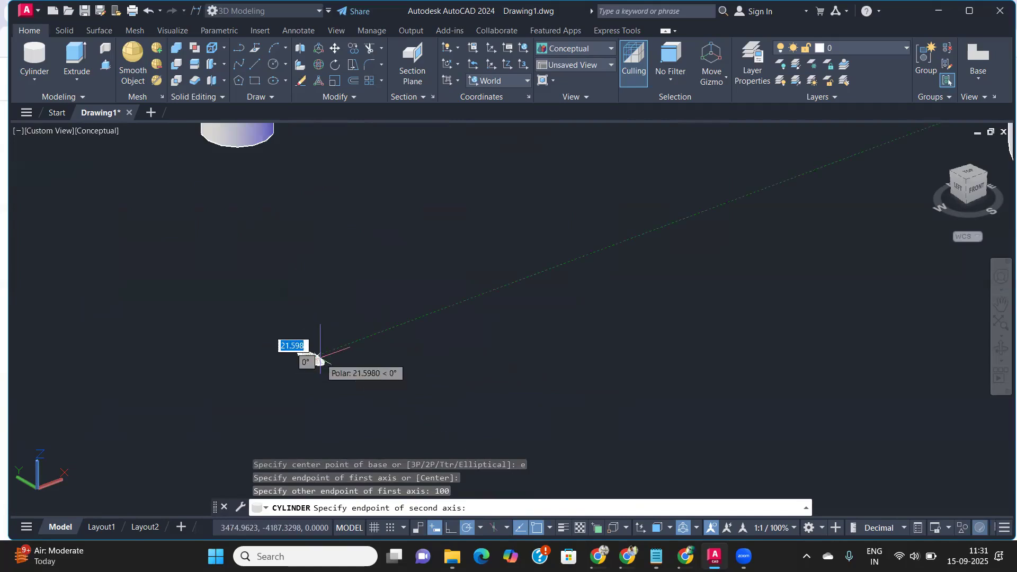
type("25")
key("Return")
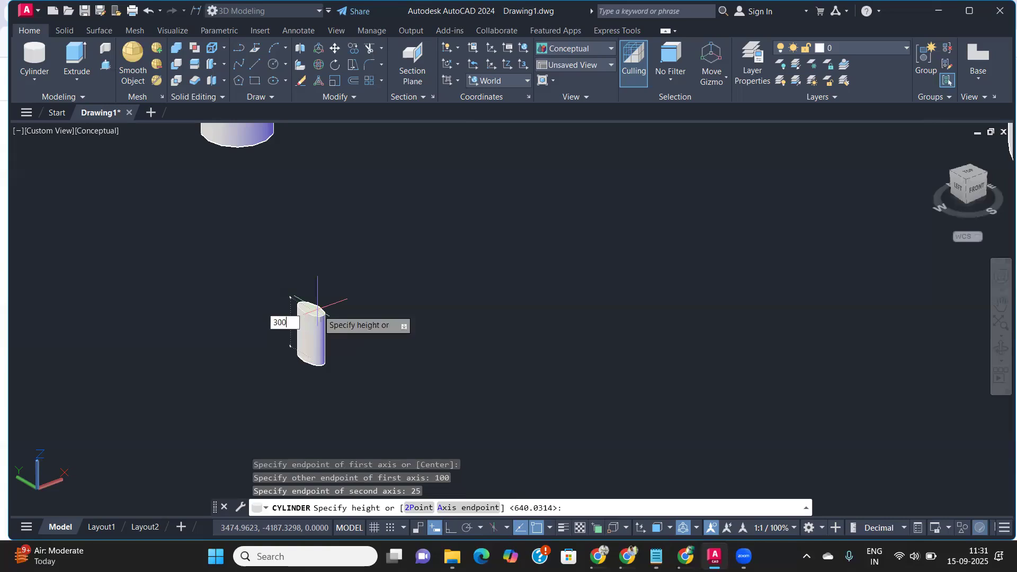
key("Return")
scroll(311, 320, "up", 5)
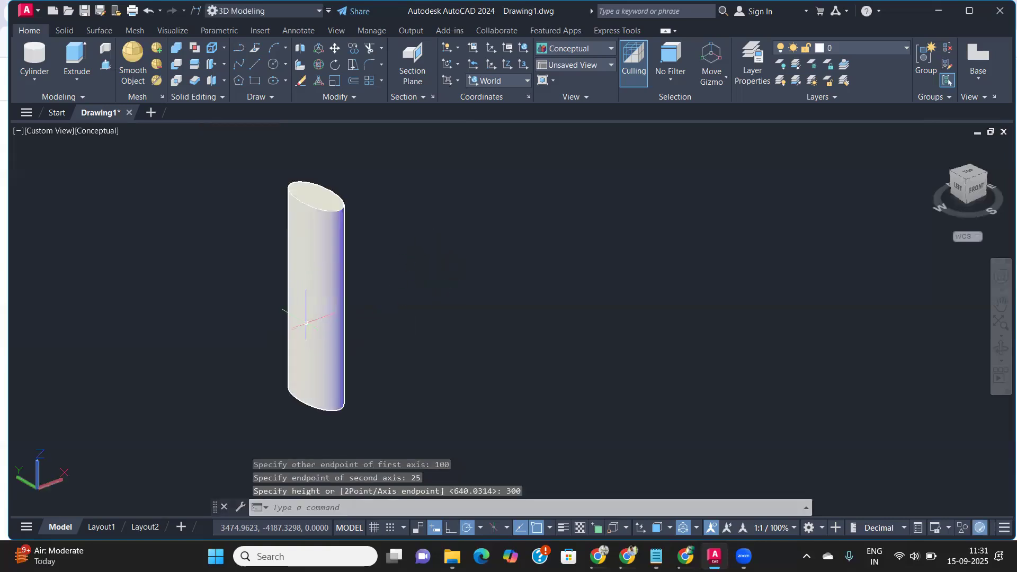
middle_click_drag(301, 339, 258, 337, "shift")
scroll(329, 351, "down", 3)
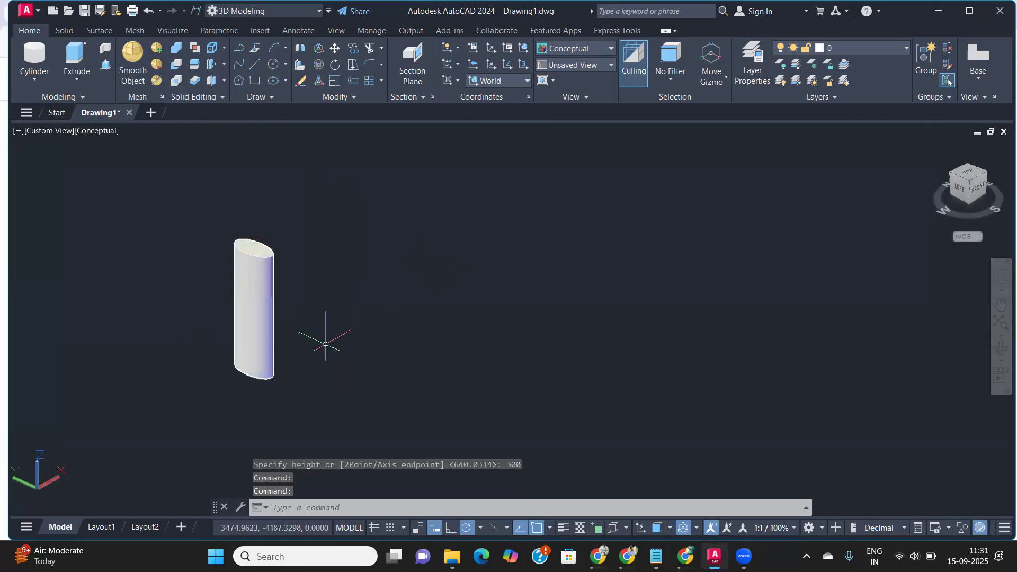
Step: Create a centre-based elliptical cylinder beside the narrow one, with axis distances of 150 and 200 and a height of 250
scroll(327, 341, "up", 2)
left_click(34, 54)
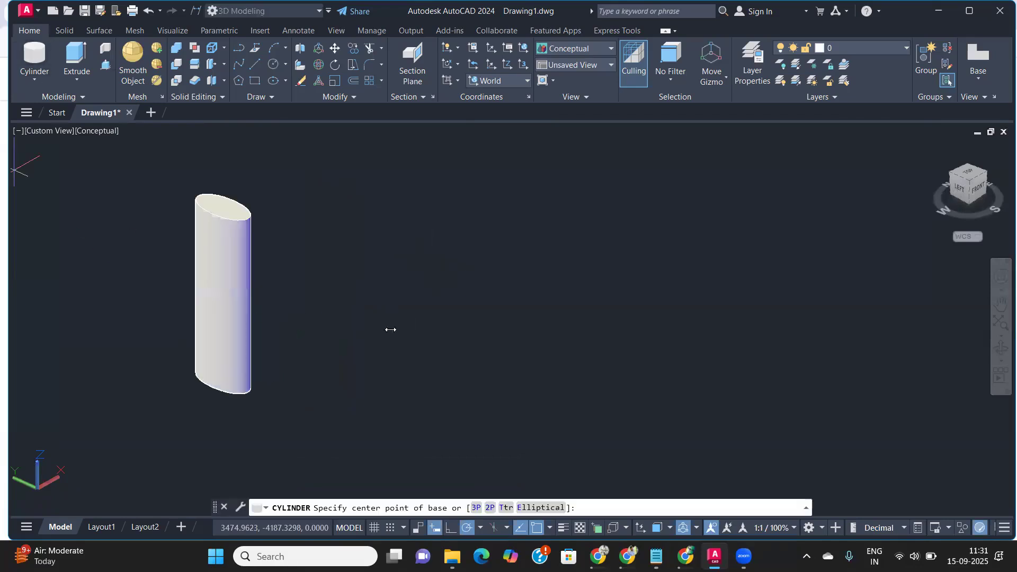
type("e")
key("Return")
type("c")
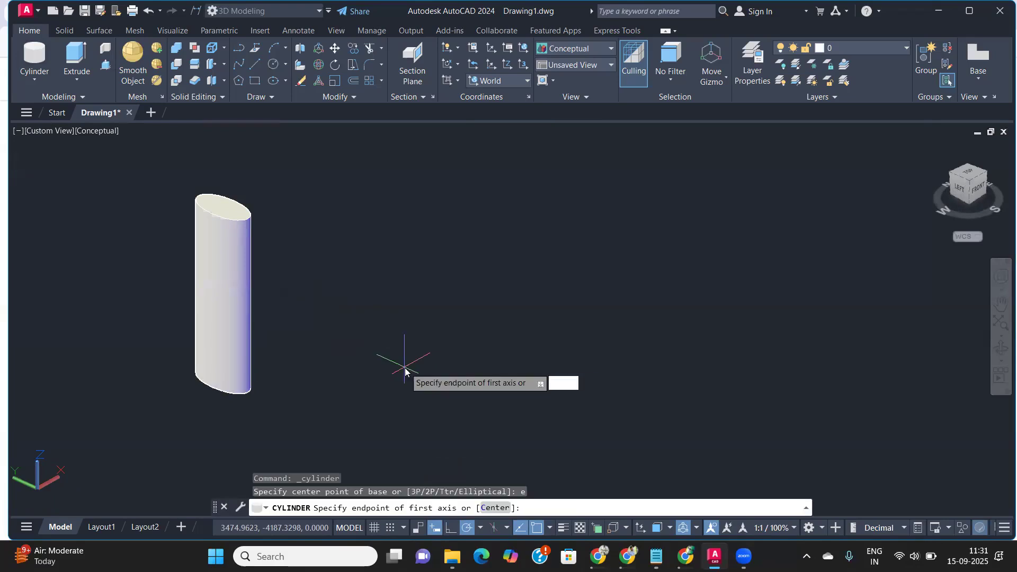
key("Return")
left_click(483, 349)
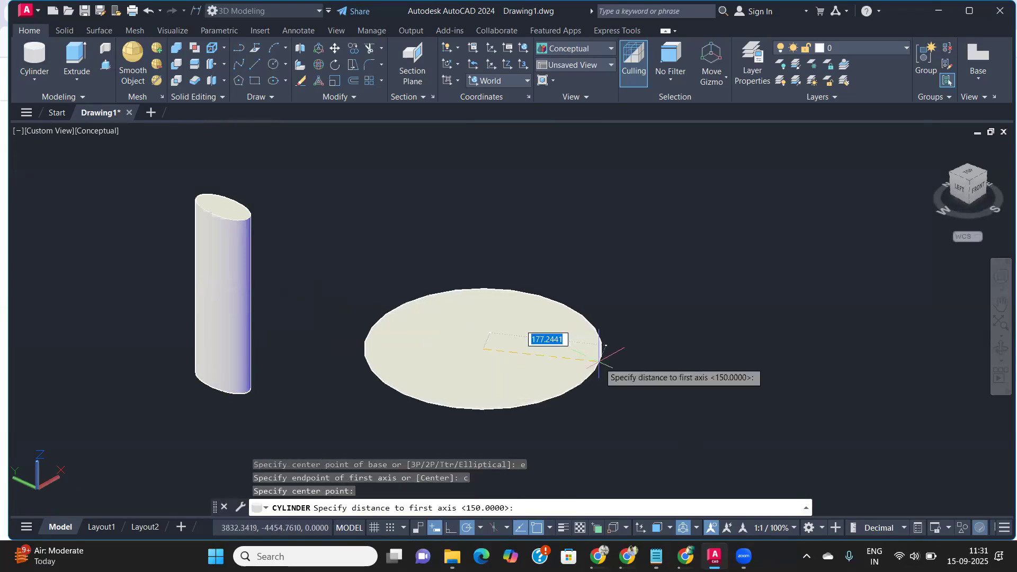
key("Return")
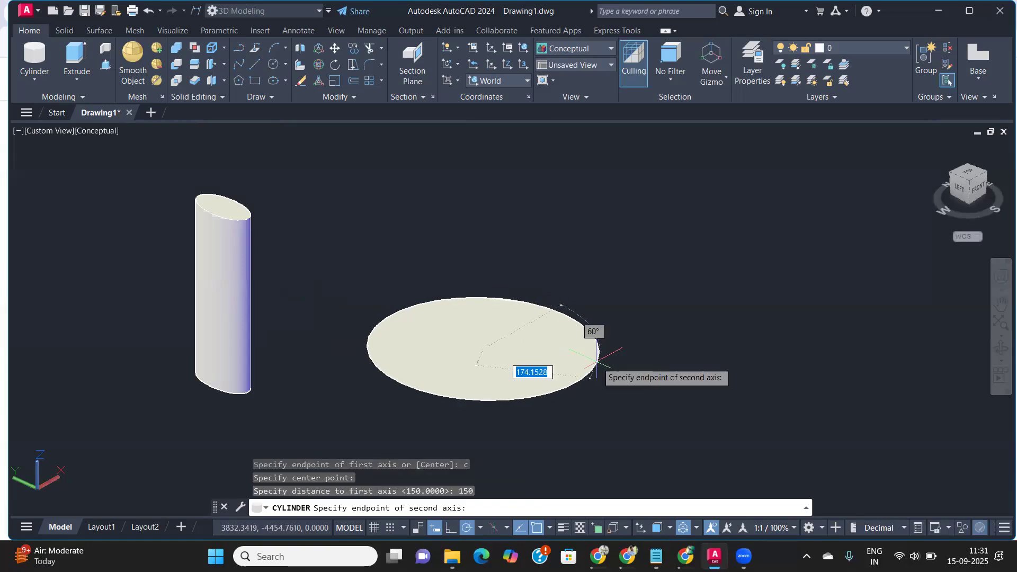
key("Return")
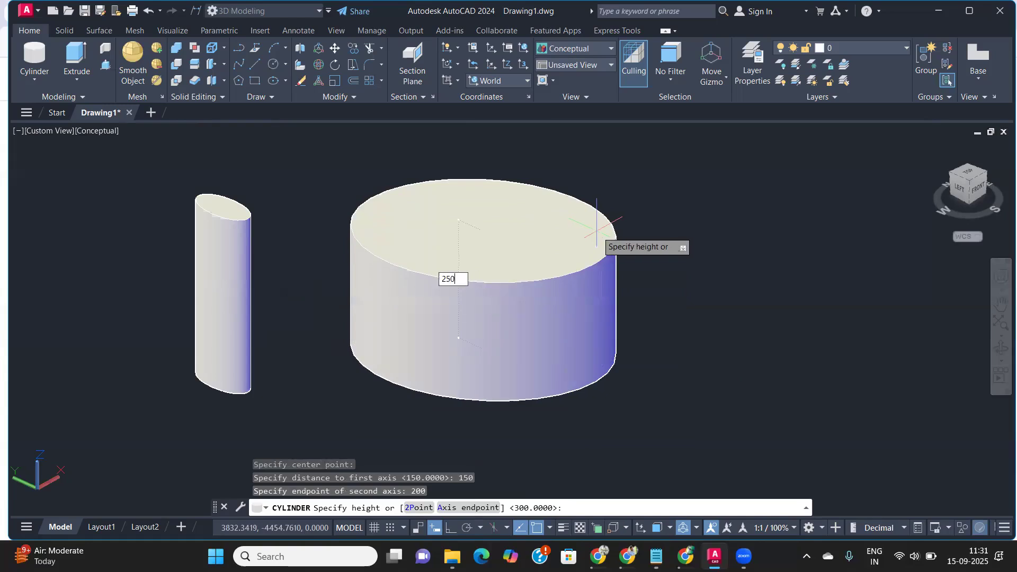
type("250")
key("Return")
Step: Examine the wide elliptical cylinder from the front together with the surrounding solids
middle_click_drag(664, 238, 512, 254, "shift")
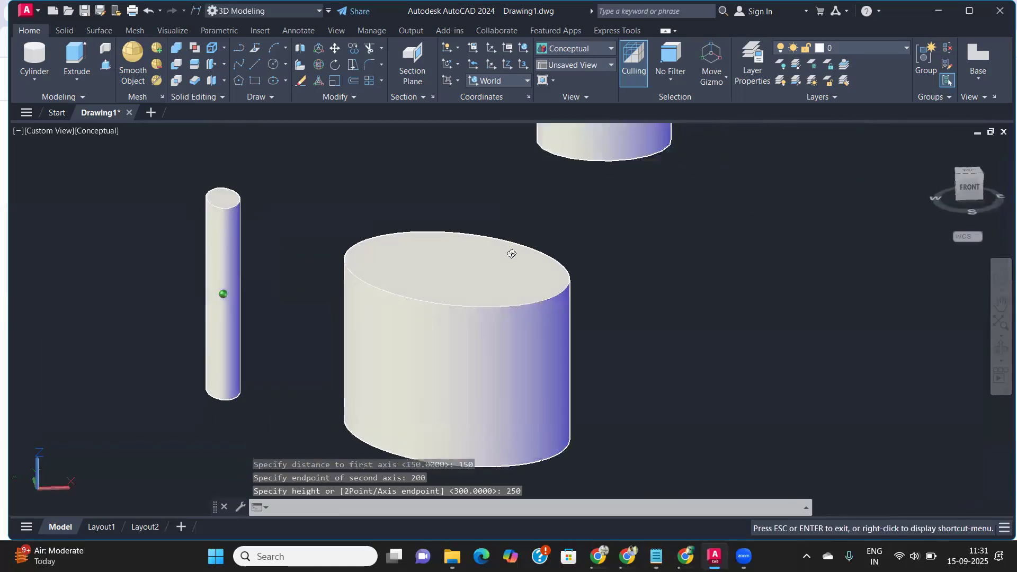
scroll(512, 259, "down", 5)
scroll(524, 281, "up", 2)
scroll(525, 281, "down", 2)
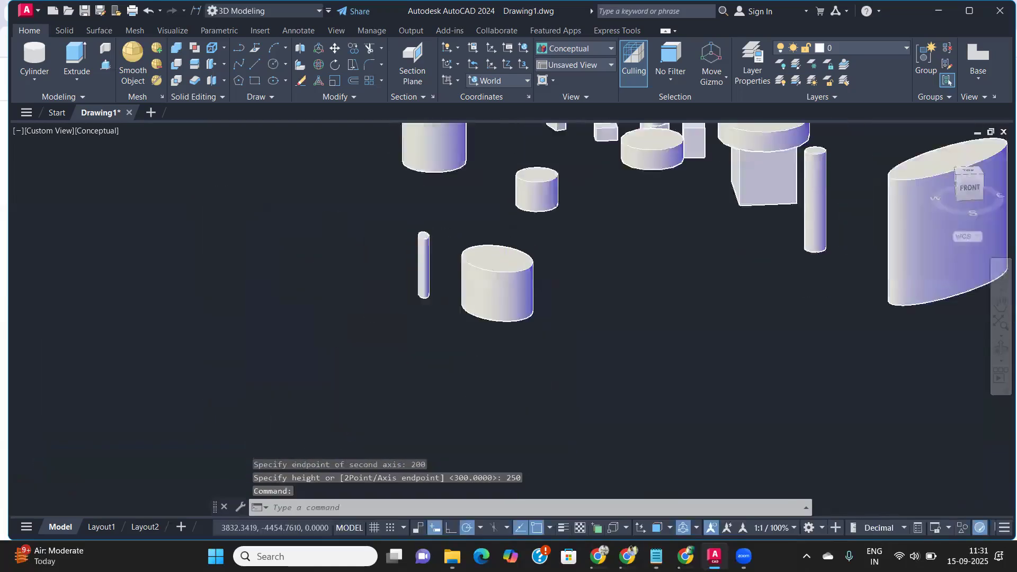
scroll(502, 265, "down", 4)
scroll(504, 251, "up", 5)
middle_click_drag(508, 252, 412, 355)
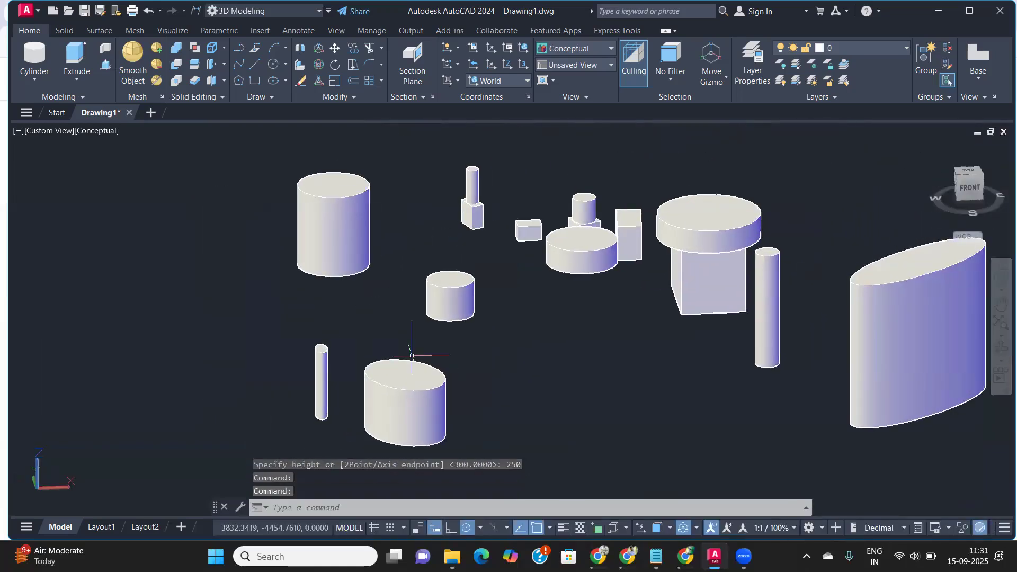
left_click(34, 57)
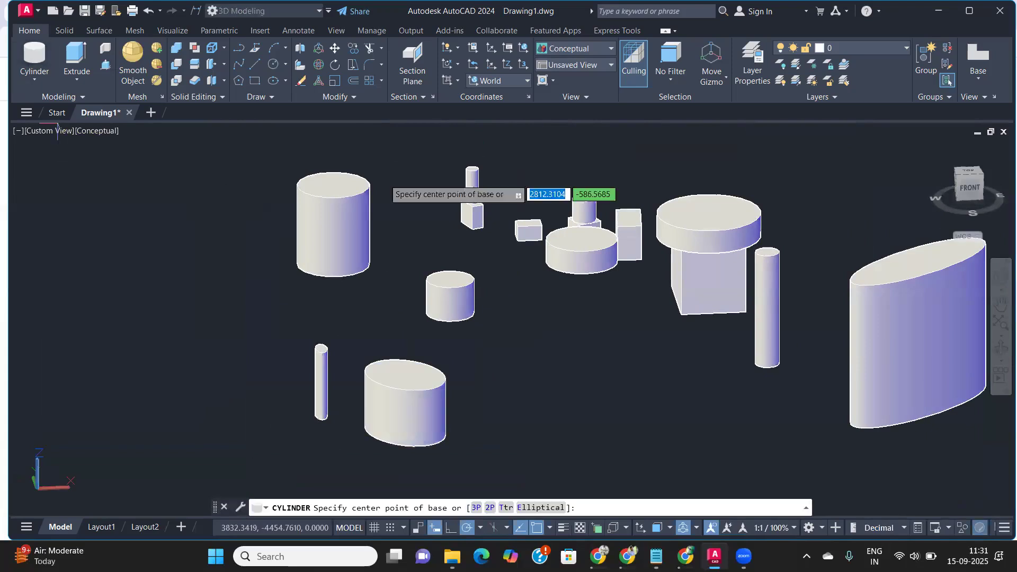
scroll(525, 236, "up", 3)
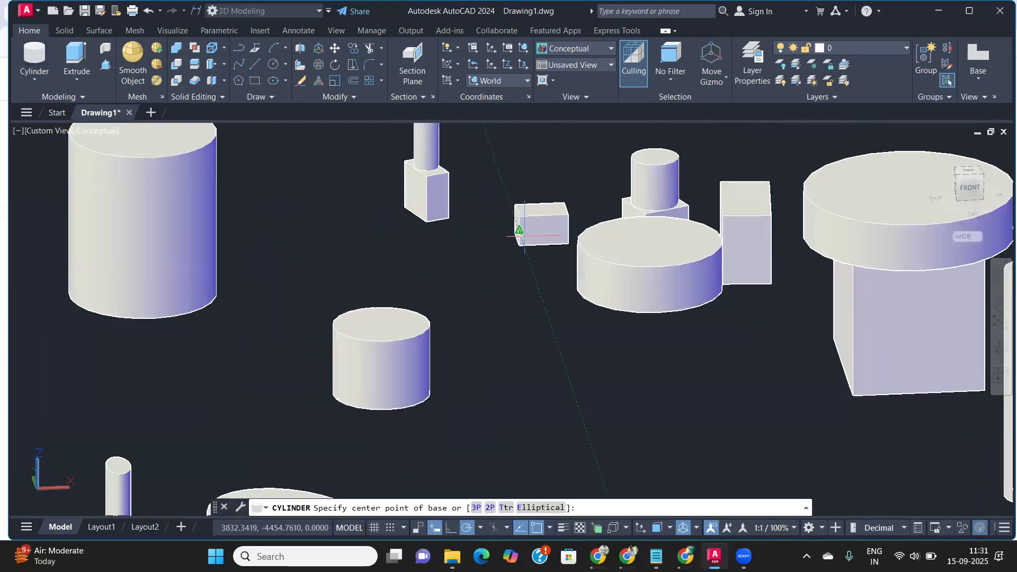
scroll(519, 233, "down", 3)
middle_click_drag(416, 272, 206, 350)
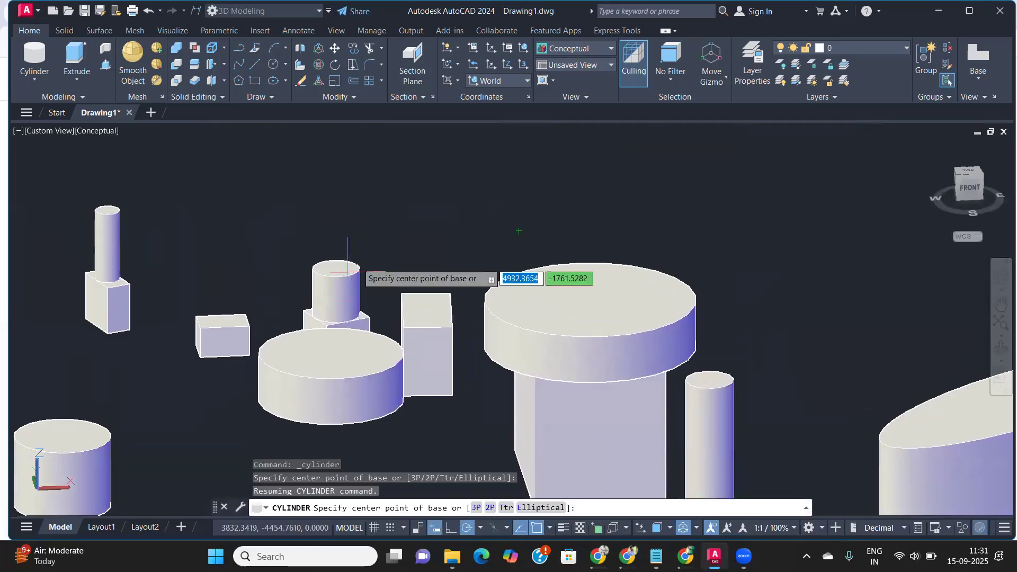
scroll(339, 270, "up", 5)
scroll(291, 280, "down", 8)
middle_click_drag(244, 313, 461, 283)
scroll(291, 350, "up", 4)
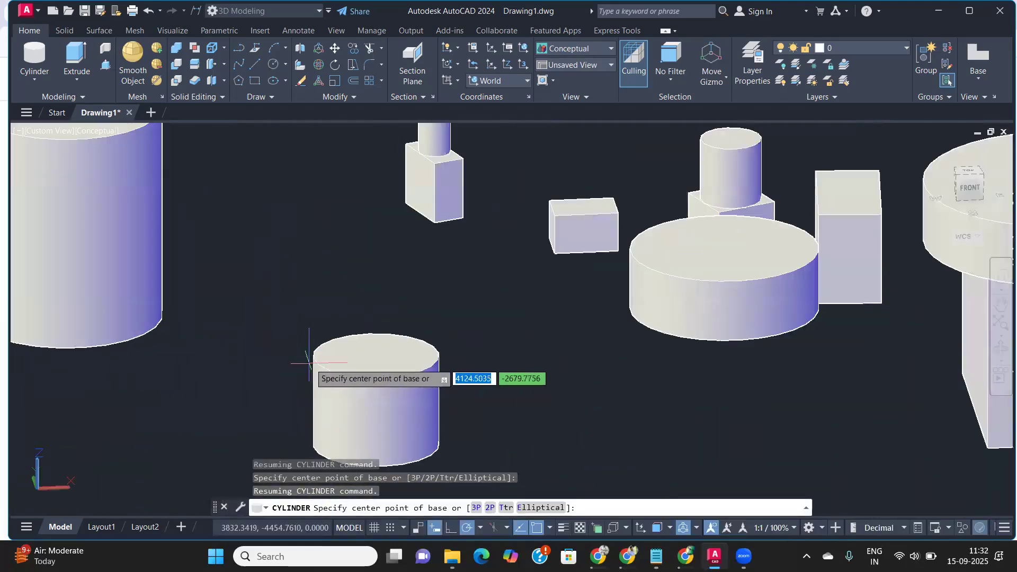
left_click(312, 356)
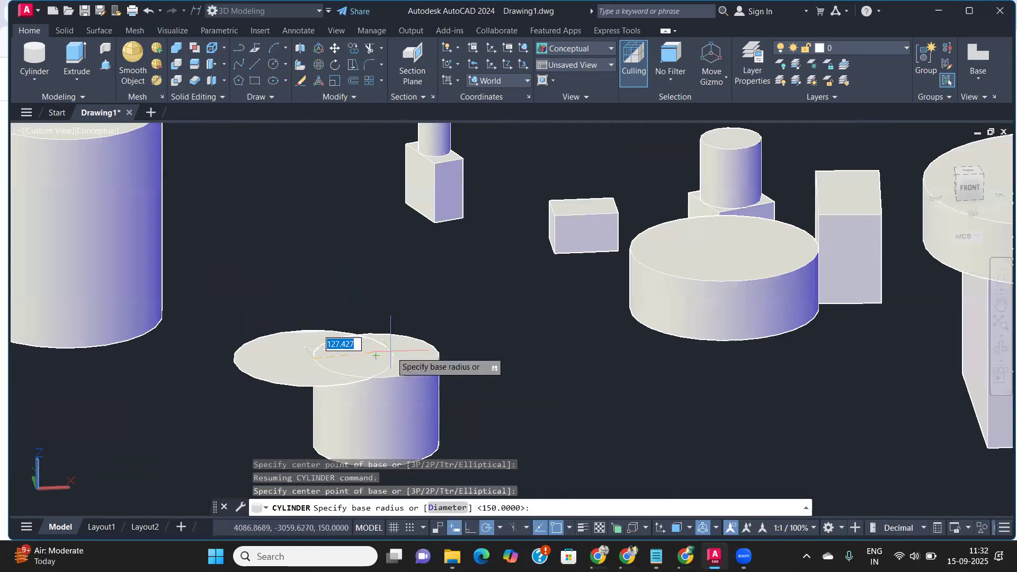
key("Escape")
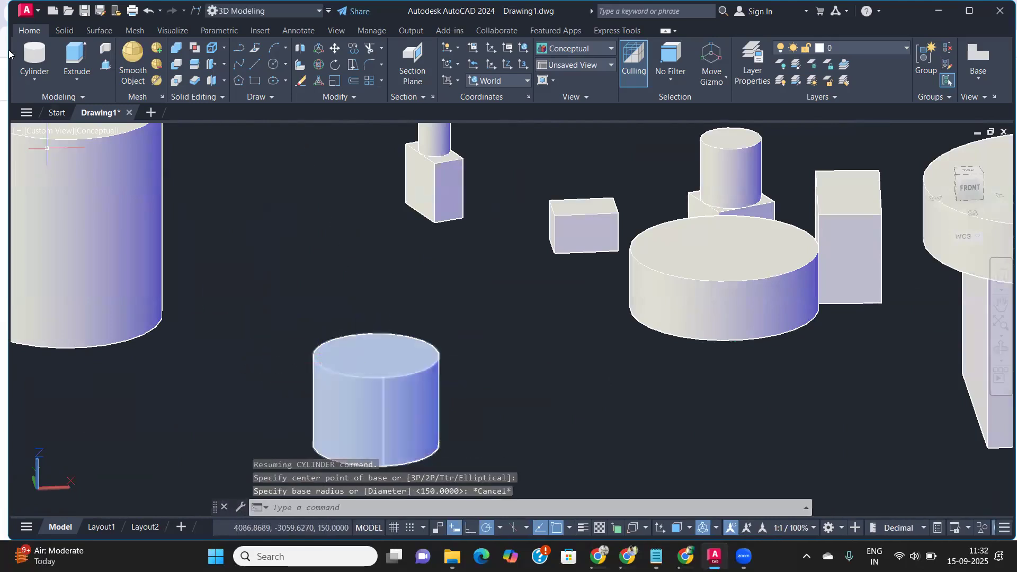
Step: Create an elliptical cylinder about 223 high on top of the short round cylinder, using opposite points of its top edge as first-axis endpoints
left_click(34, 54)
type("e")
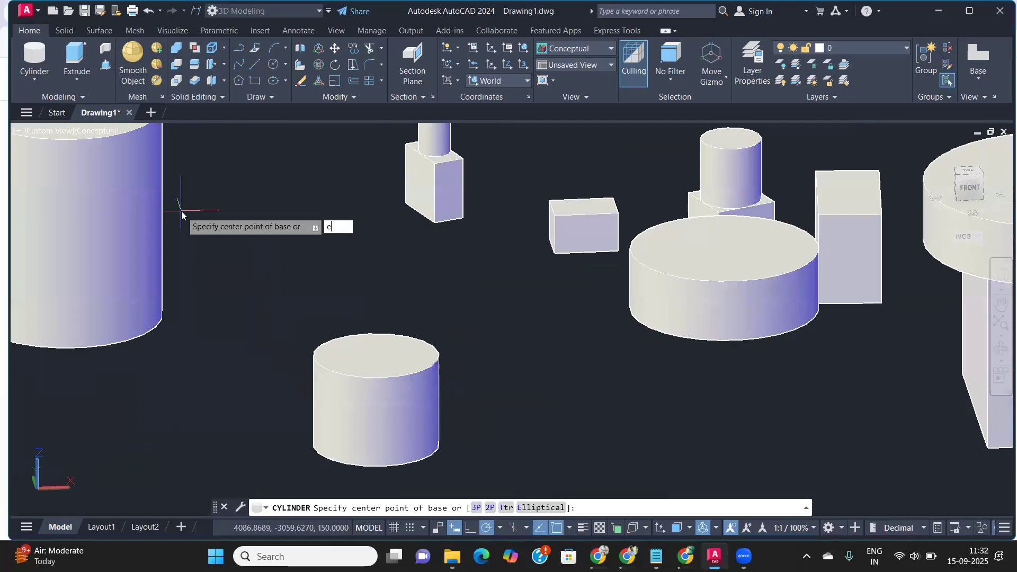
key("Return")
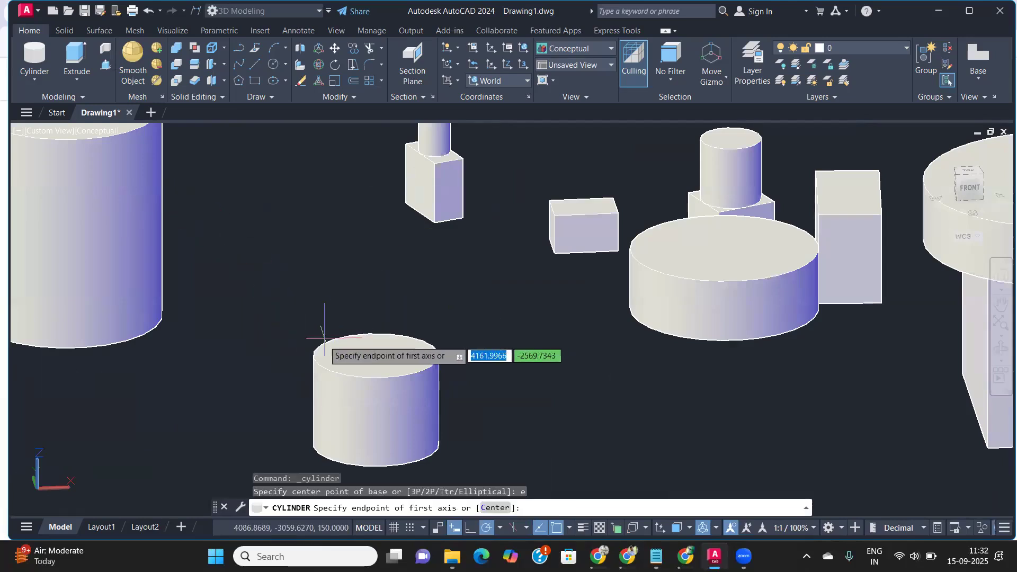
left_click(313, 356)
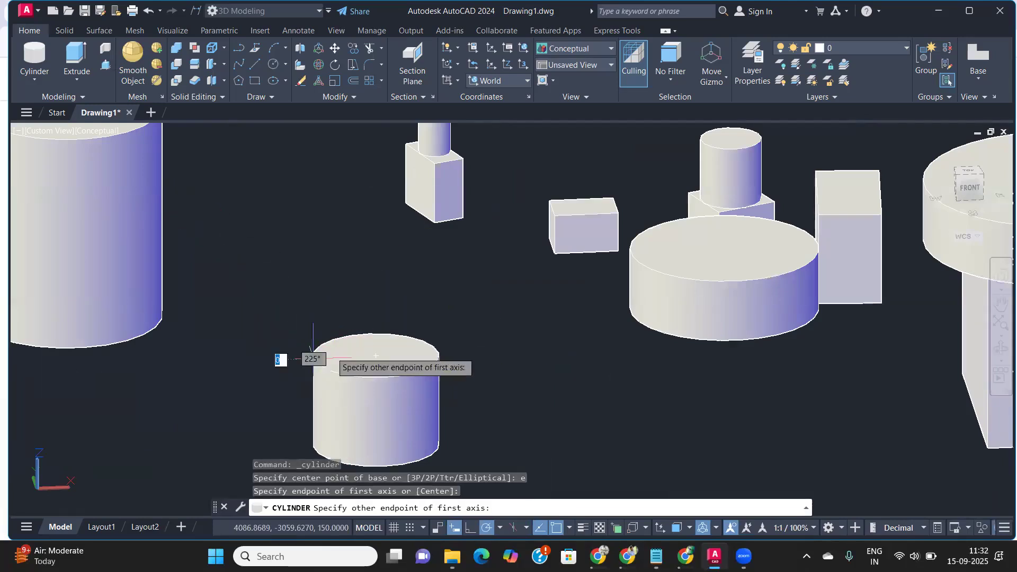
left_click(439, 353)
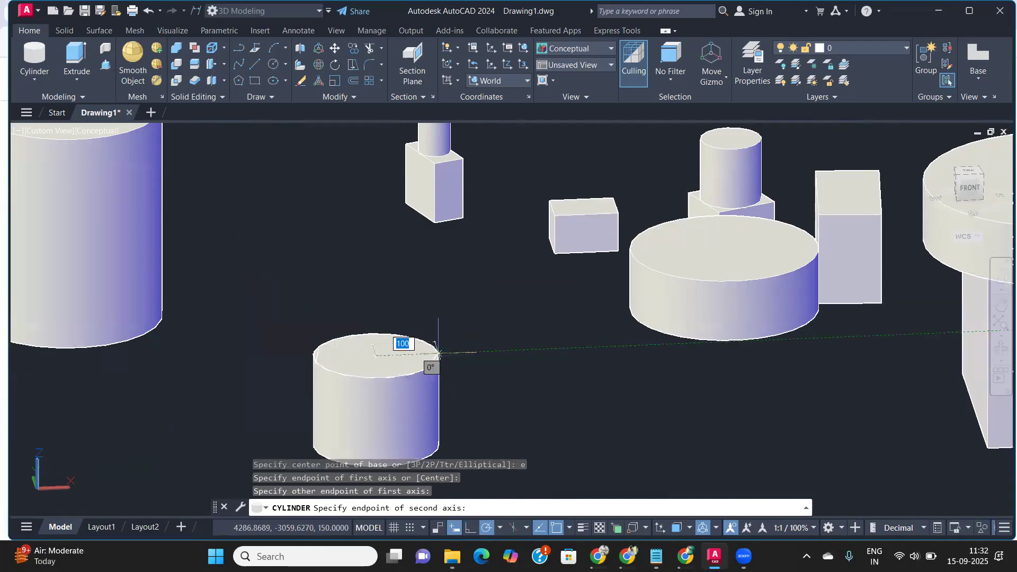
left_click(383, 364)
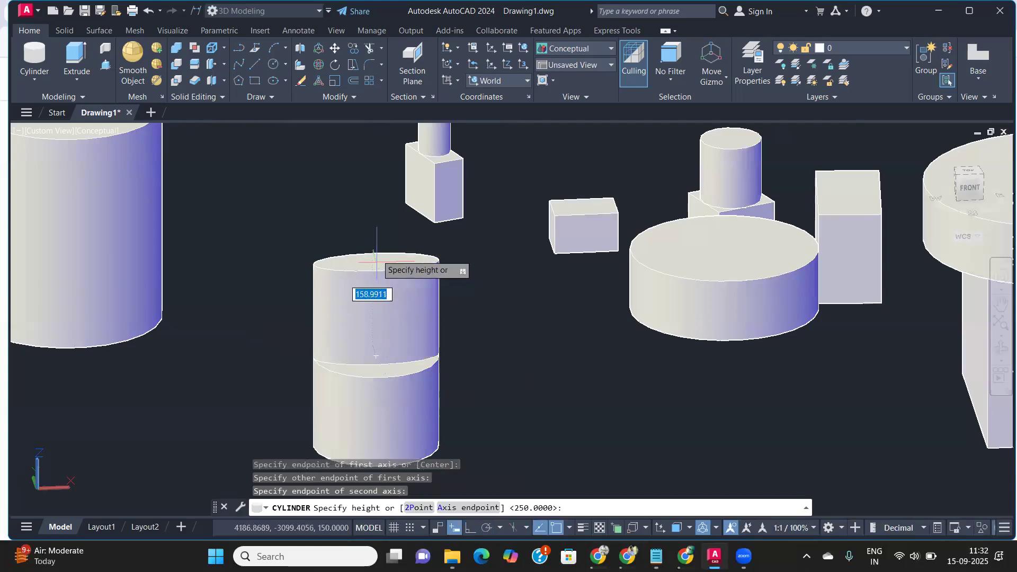
left_click(374, 222)
scroll(399, 326, "up", 2)
middle_click_drag(399, 325, 535, 296, "shift")
scroll(244, 306, "down", 5)
scroll(243, 303, "up", 6)
middle_click_drag(471, 388, 204, 287)
left_click(41, 77)
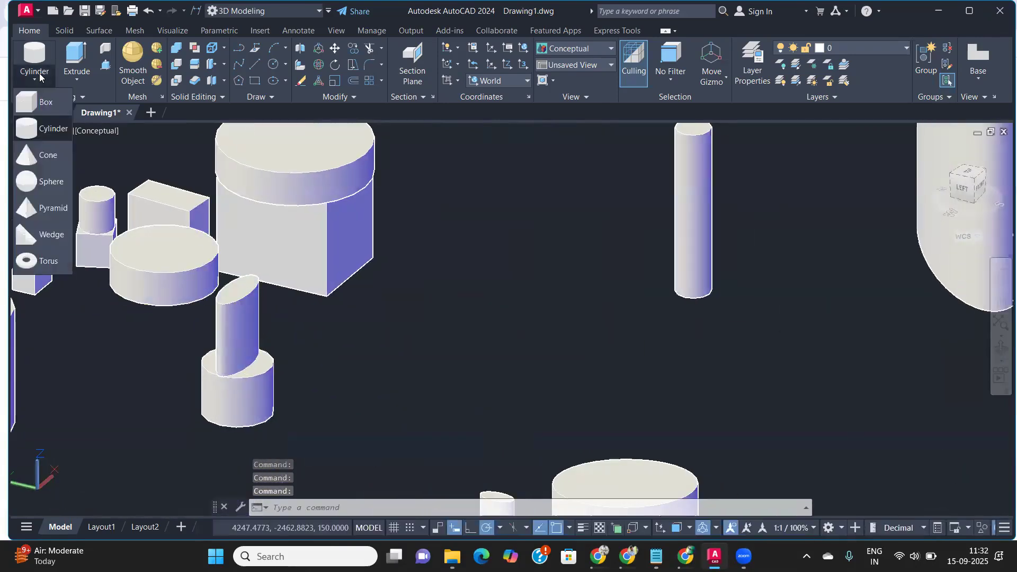
left_click(51, 129)
type("e")
key("Return")
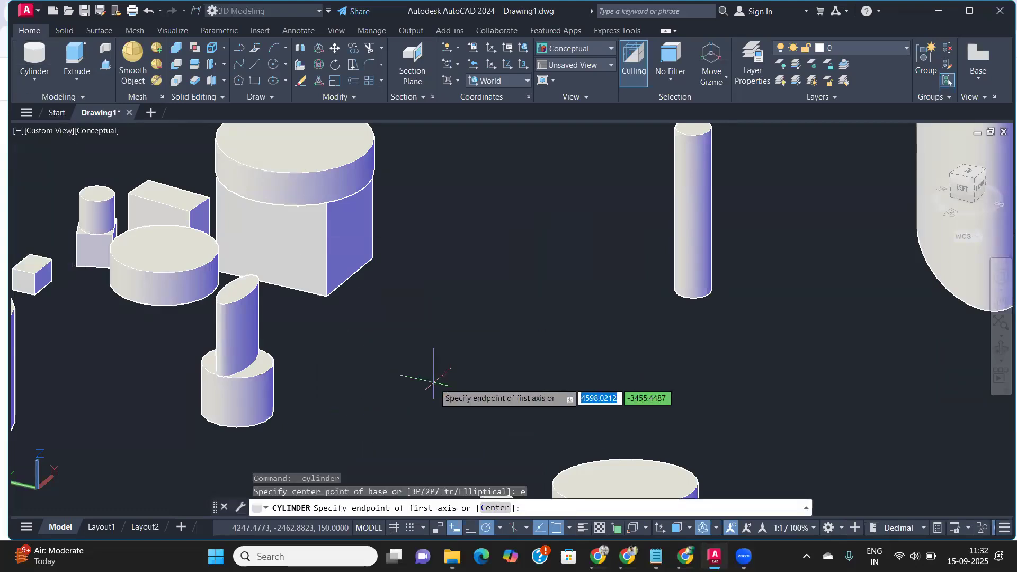
key("Escape")
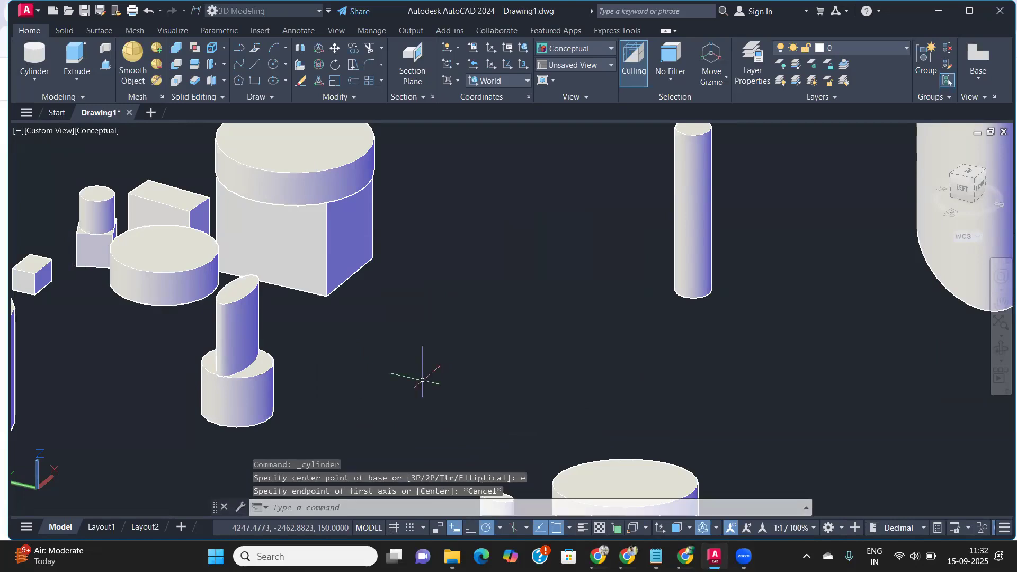
Step: Create a circular cone in the empty space beside the existing solids, with base radius about 213 and height about 455
left_click(31, 77)
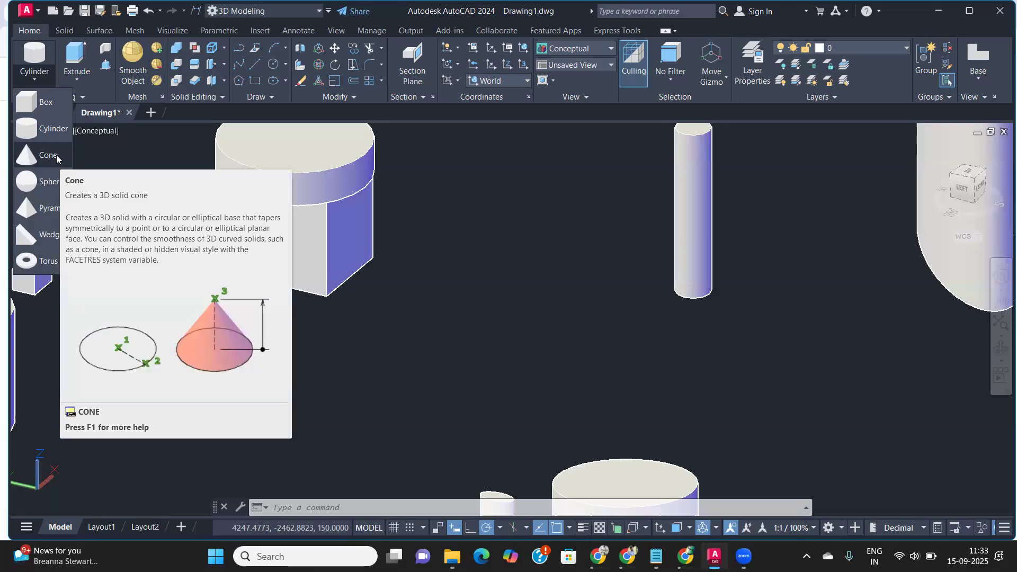
left_click(48, 155)
middle_click_drag(624, 483, 317, 303)
middle_click_drag(726, 386, 449, 317)
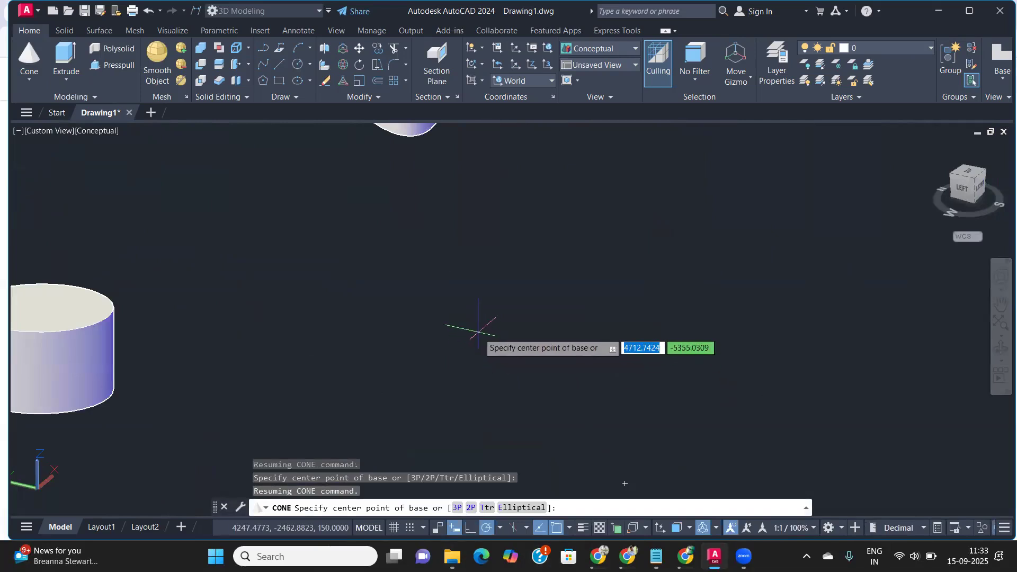
left_click(478, 331)
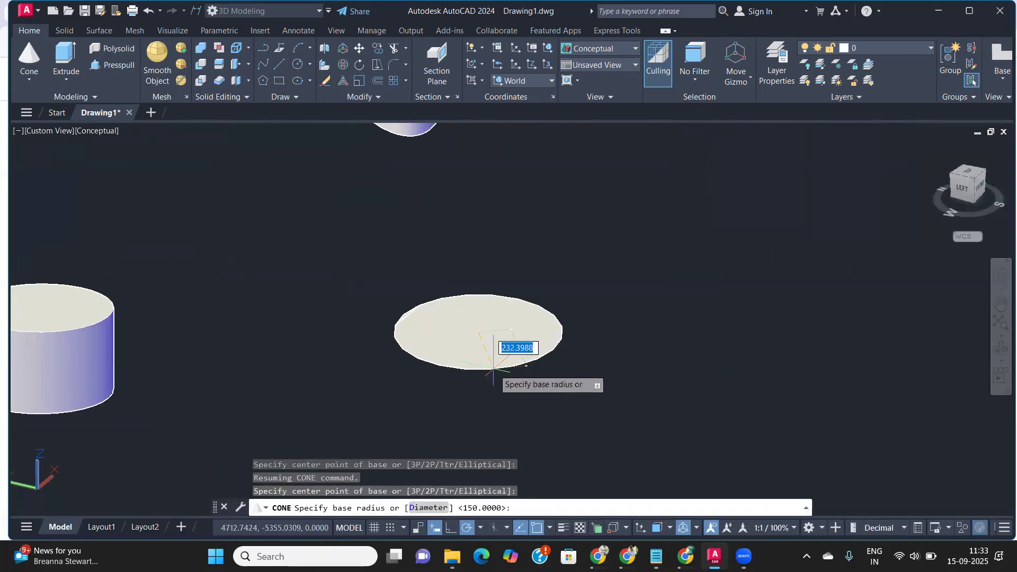
left_click(492, 365)
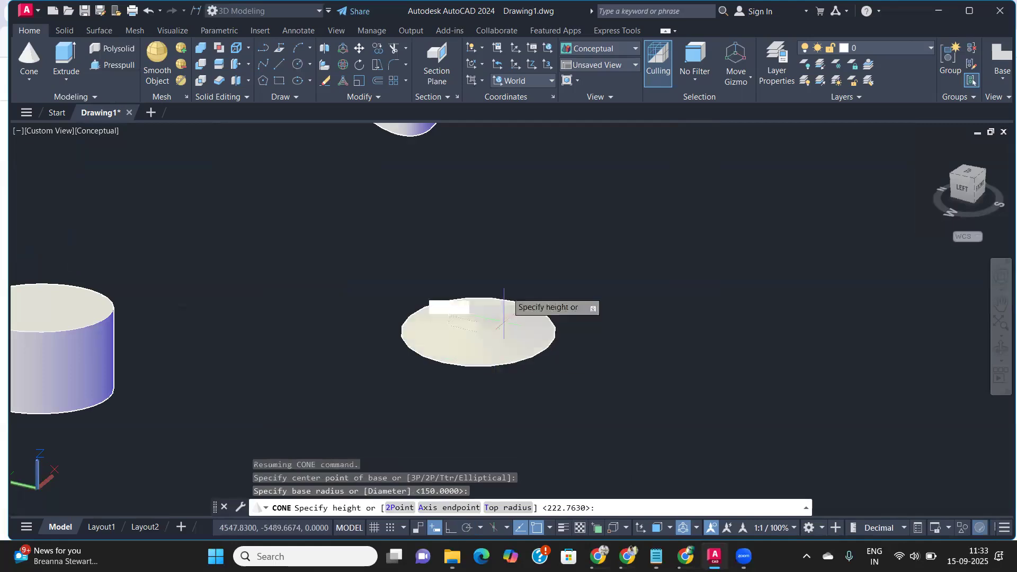
left_click(512, 183)
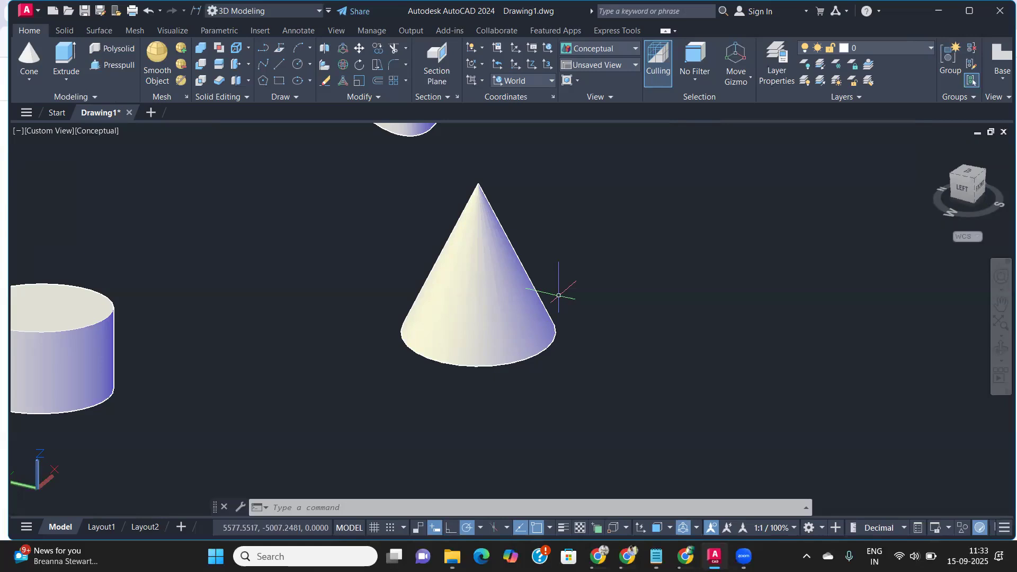
Step: Examine the new cone up close and in relation to the surrounding cylinders and boxes
scroll(517, 316, "up", 2)
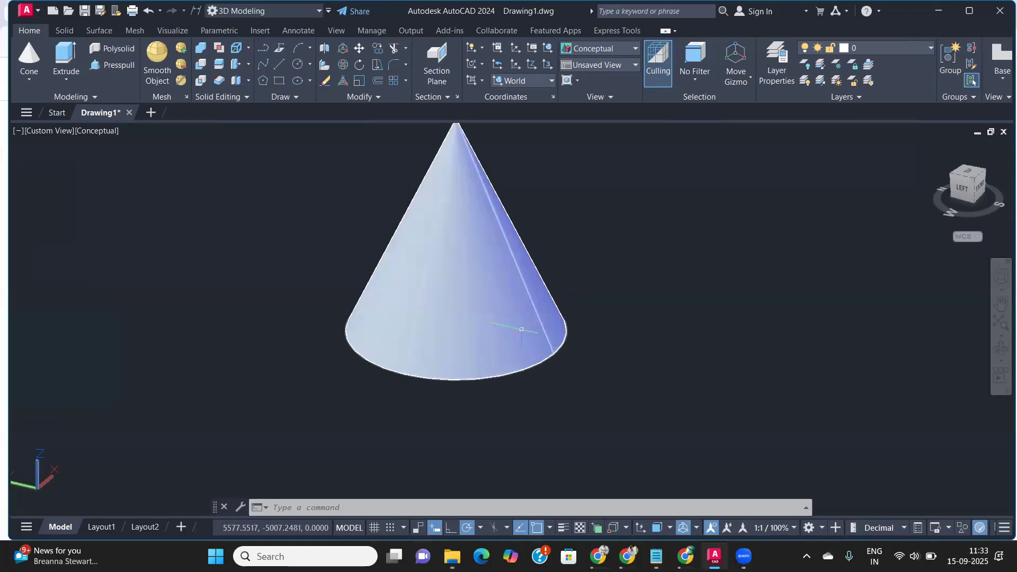
scroll(517, 316, "down", 5)
middle_click_drag(521, 329, 477, 336, "shift")
scroll(483, 362, "up", 5)
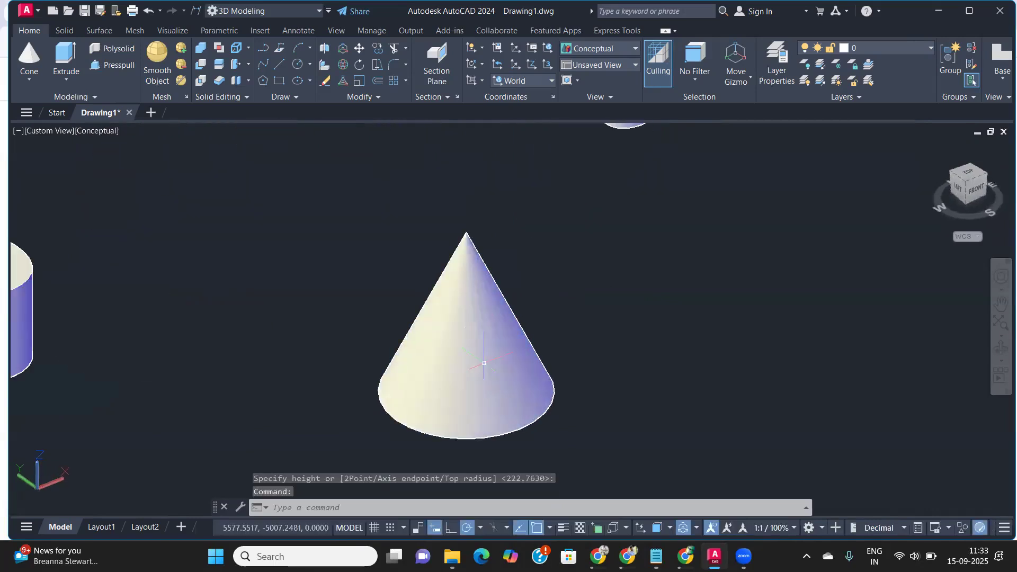
scroll(490, 364, "down", 2)
scroll(490, 364, "down", 2)
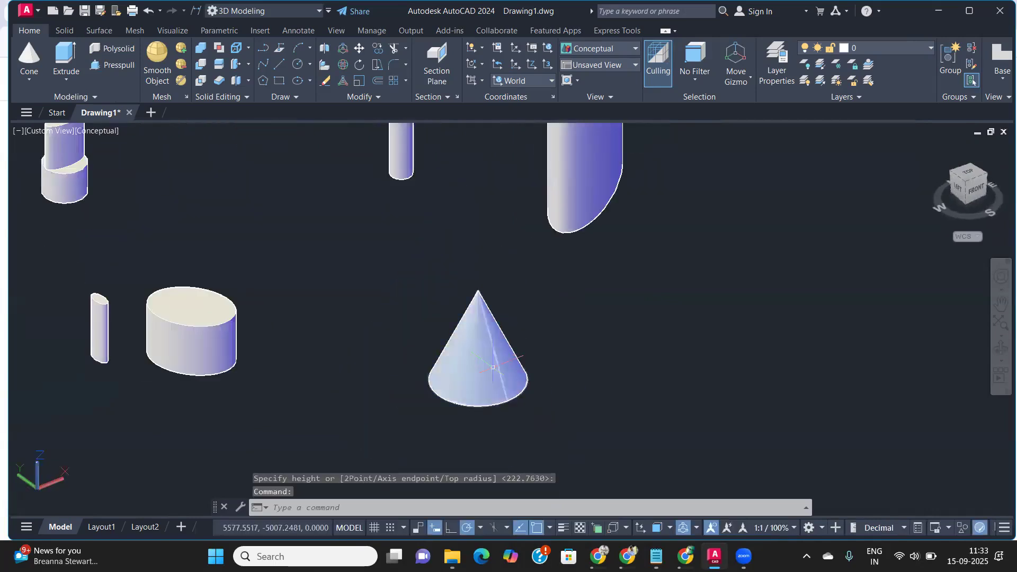
middle_click(492, 370, "shift")
scroll(395, 348, "down", 4)
middle_click_drag(380, 347, 527, 353)
middle_click_drag(252, 349, 348, 335)
scroll(349, 334, "up", 3)
scroll(353, 333, "down", 4)
middle_click_drag(444, 340, 116, 318)
scroll(339, 328, "up", 3)
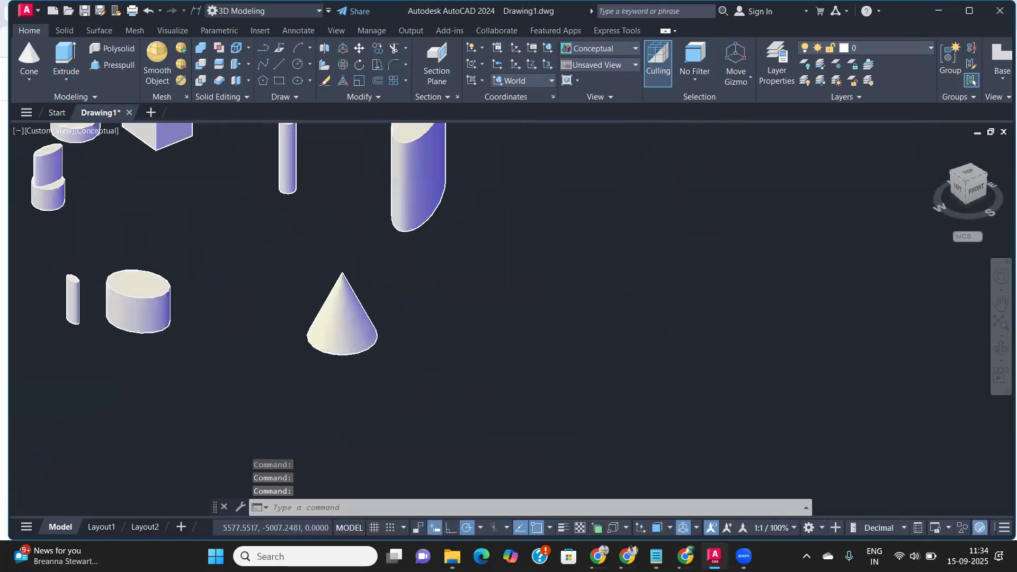
Step: Create a second cone beside the first one with a base radius of 100 and a height of 250
middle_click_drag(384, 335, 344, 324)
left_click(26, 80)
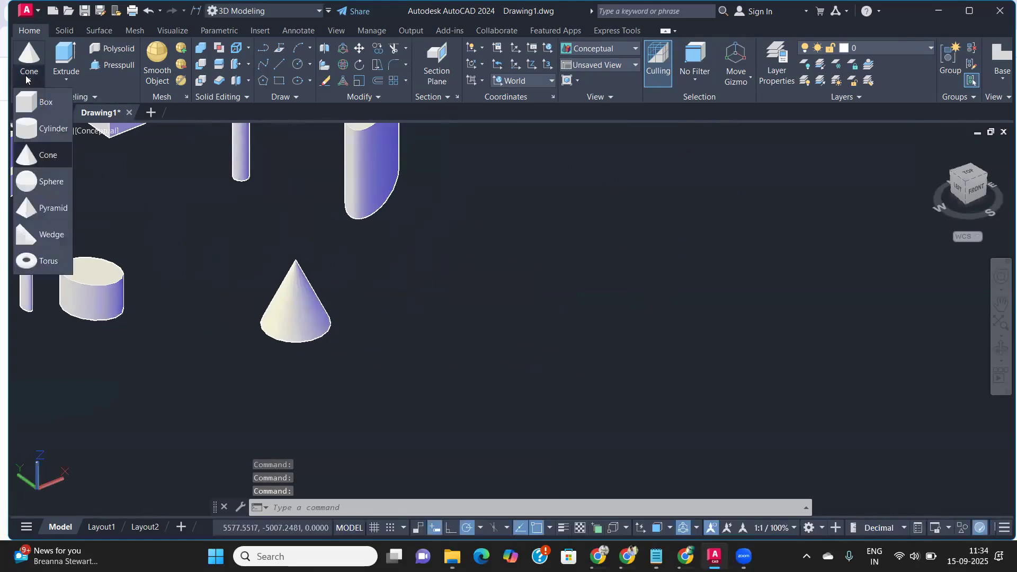
left_click(48, 155)
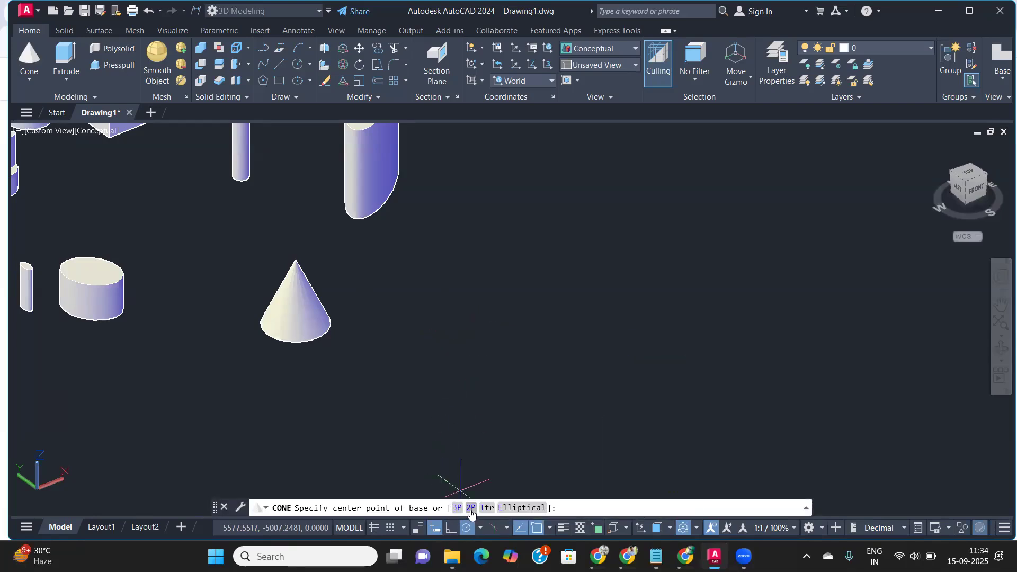
scroll(317, 307, "up", 5)
scroll(309, 311, "up", 2)
scroll(309, 311, "down", 6)
middle_click_drag(290, 324, 304, 355)
scroll(299, 327, "up", 3)
middle_click_drag(447, 340, 337, 361)
key("F12")
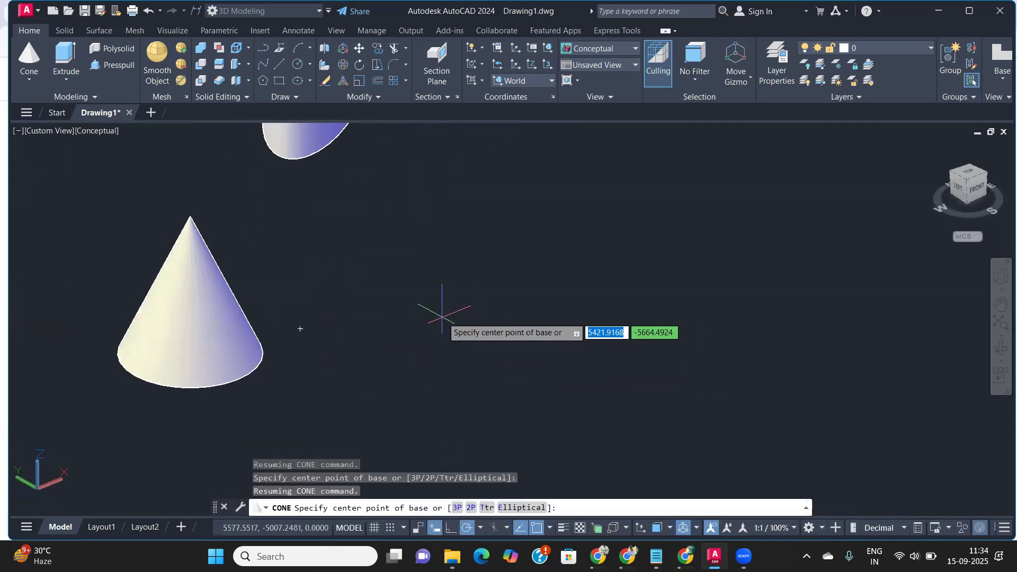
left_click(442, 313)
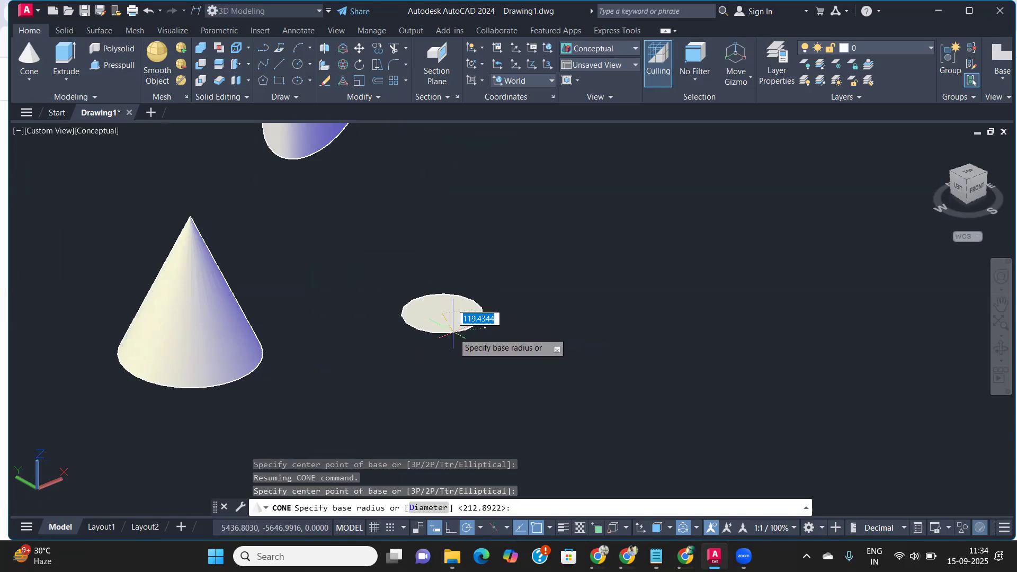
type("100")
key("Return")
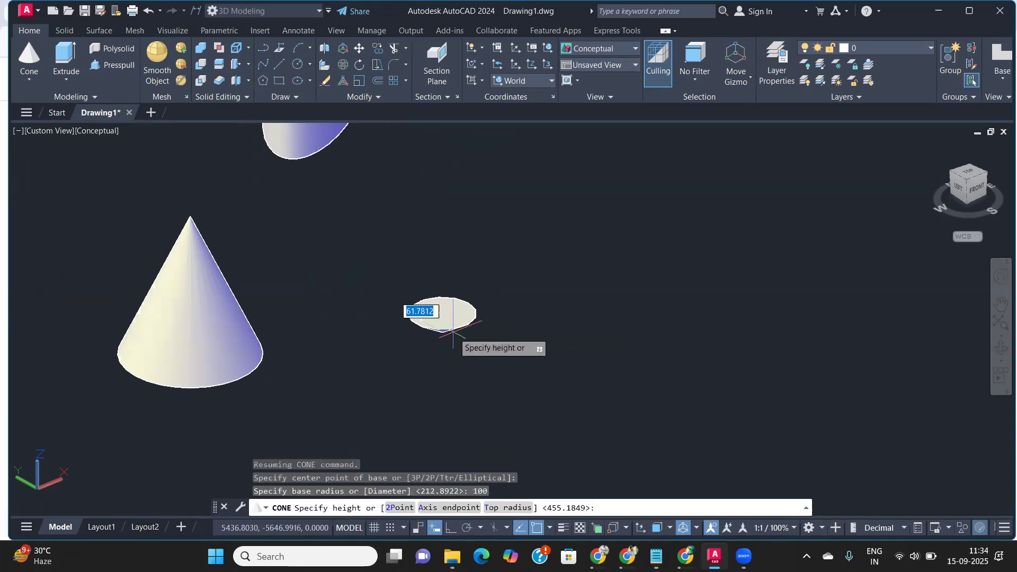
type("250.")
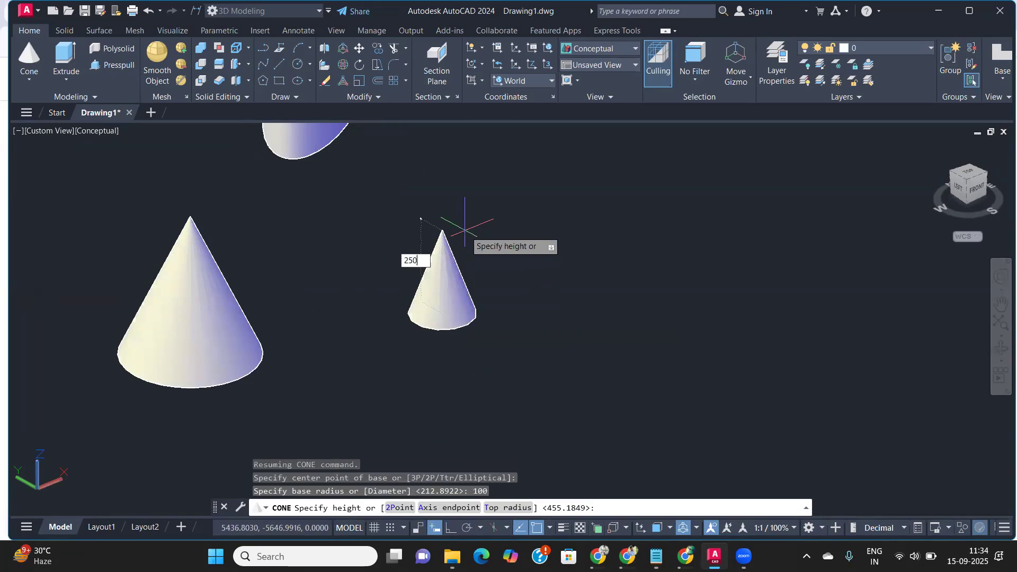
key("Return")
Step: Examine the smaller cone from the front and compare it with the larger cone
middle_click_drag(556, 357, 517, 302, "shift")
scroll(429, 314, "up", 3)
scroll(422, 336, "up", 2)
scroll(496, 387, "up", 3)
scroll(495, 387, "down", 4)
scroll(495, 387, "down", 3)
scroll(389, 324, "up", 2)
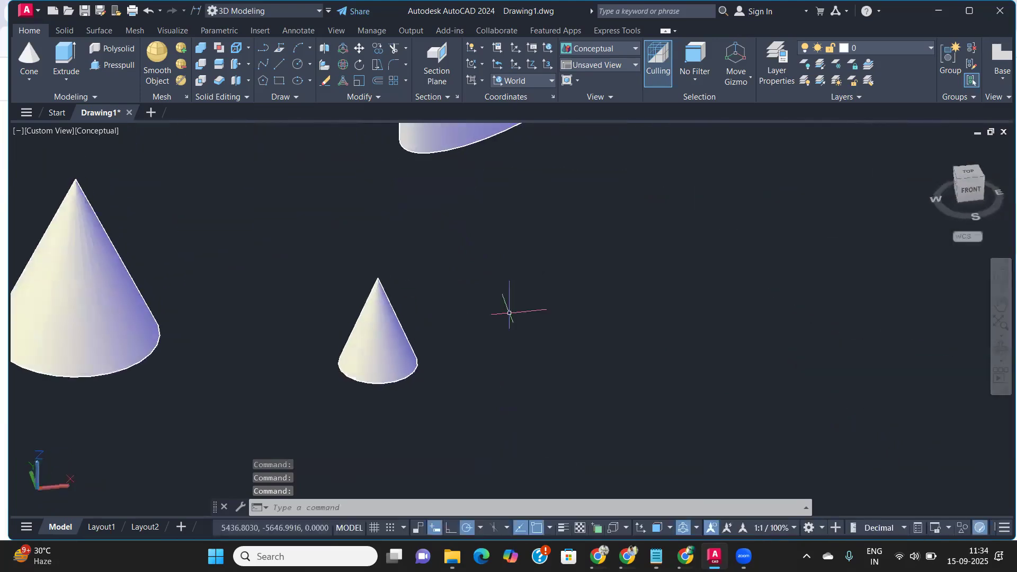
scroll(469, 324, "up", 2)
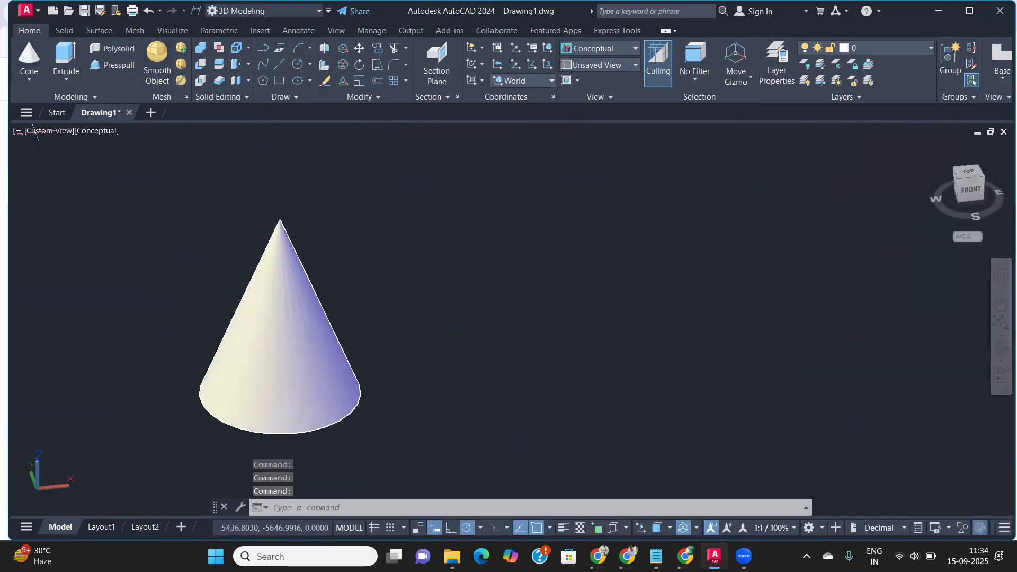
Step: Create a third cone beside the smaller one with a base diameter of 250 and a height of 150
left_click(29, 55)
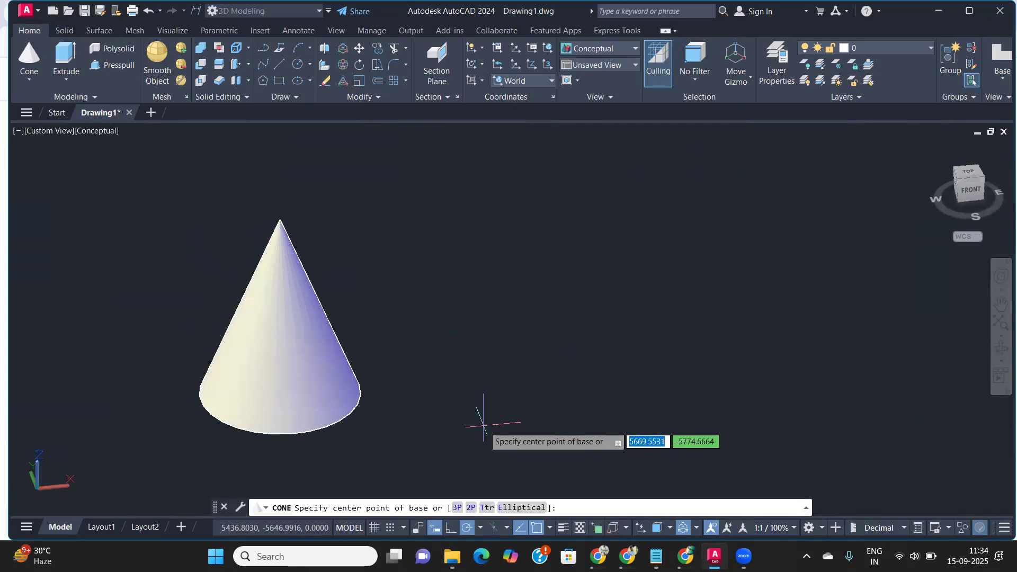
left_click(568, 371)
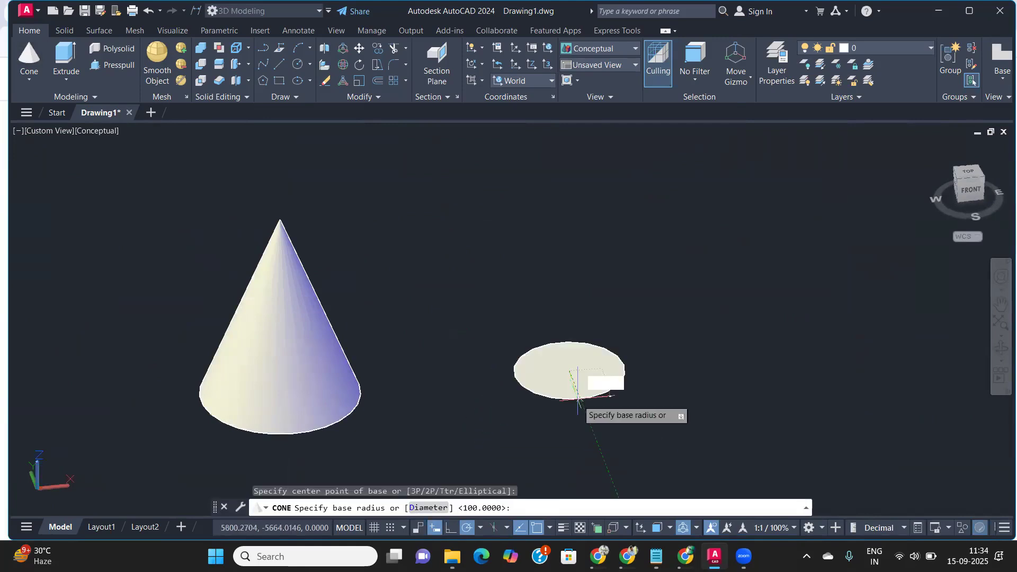
type("d")
key("Return")
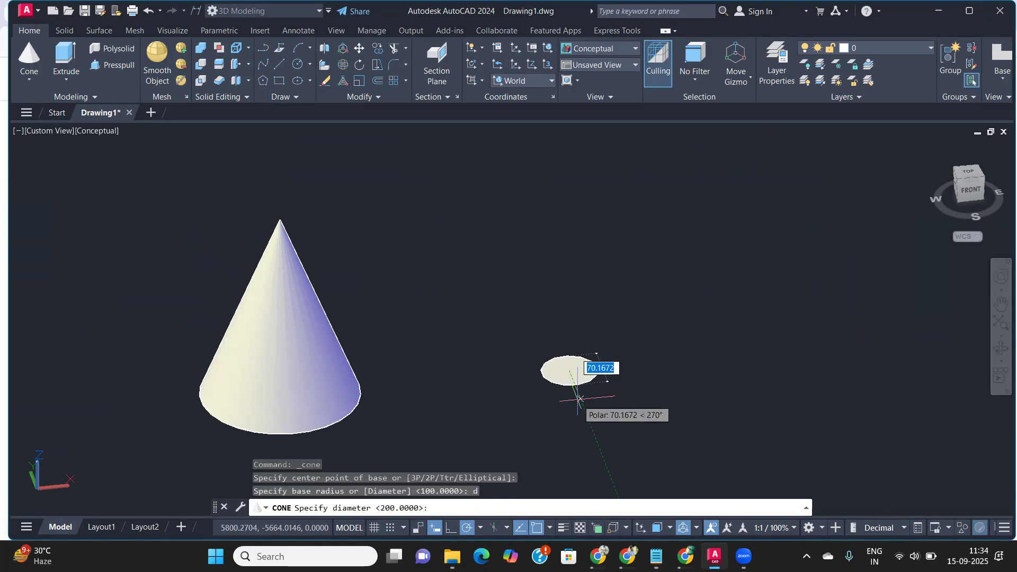
type("250")
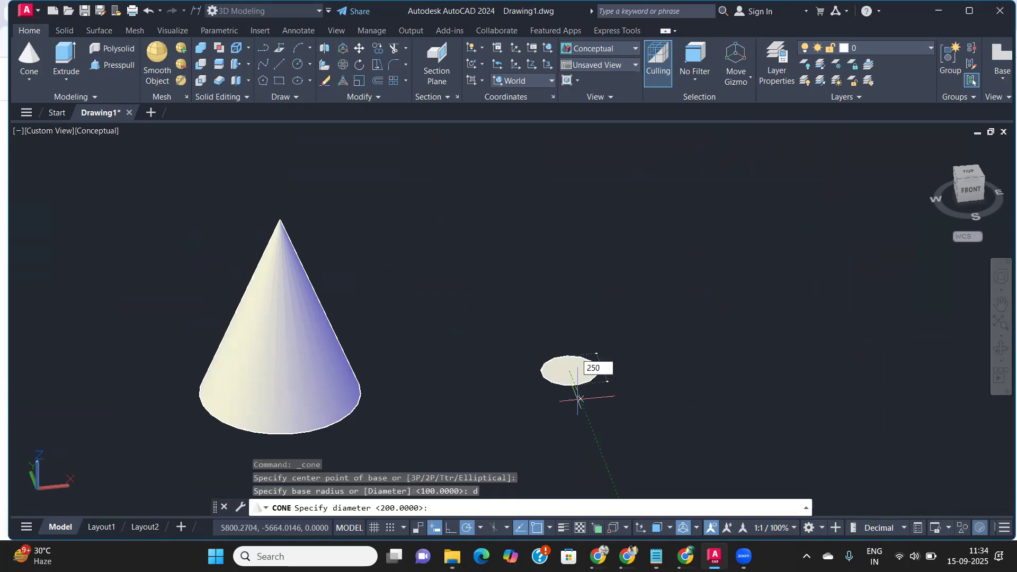
key("Return")
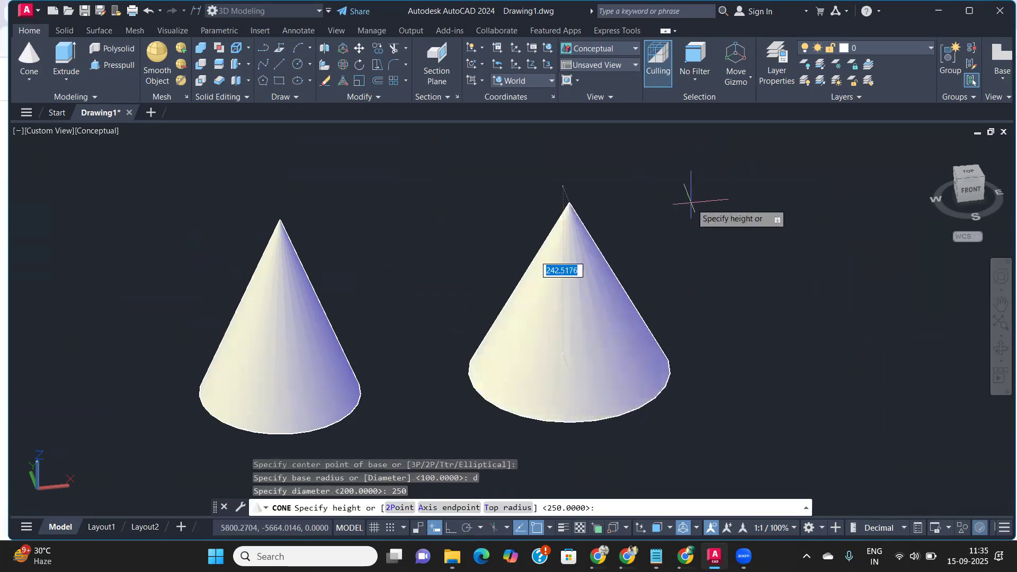
type("150")
key("Return")
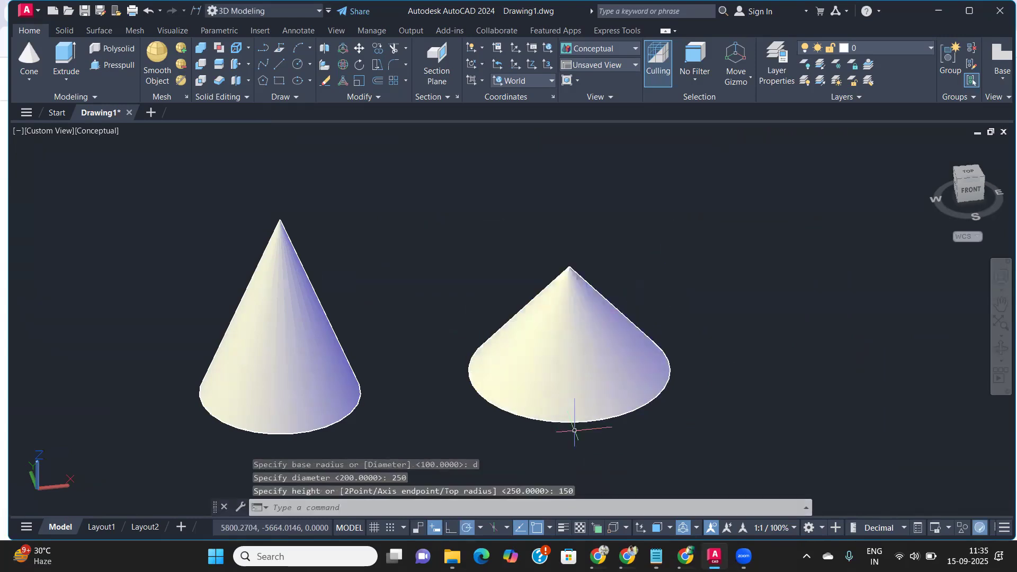
Step: Create a cone on top of the large elliptical cylinder, using two opposite points on its rim as the base diameter, about 719 high
scroll(576, 424, "up", 2)
middle_click_drag(597, 340, 231, 325, "shift")
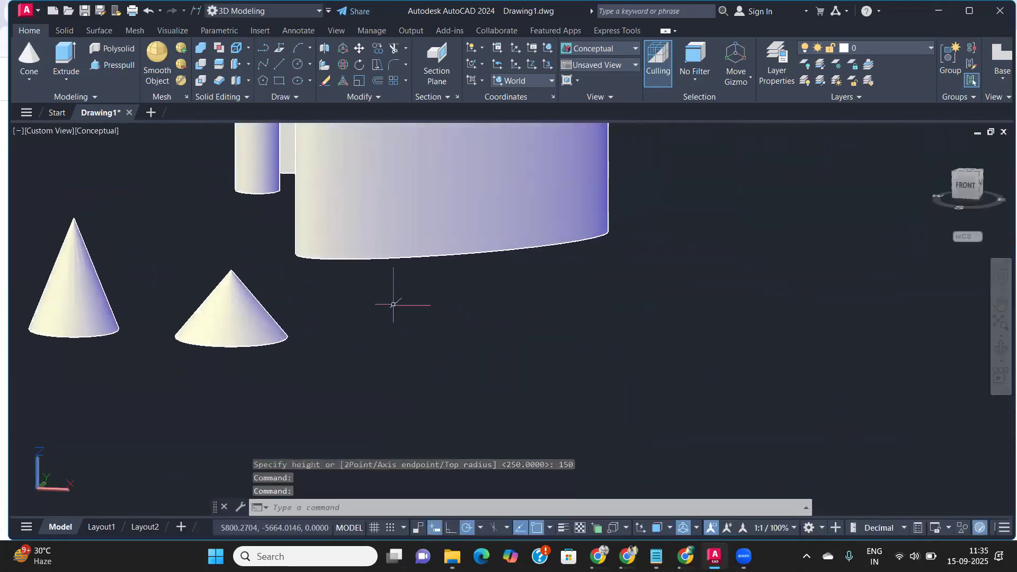
left_click(35, 63)
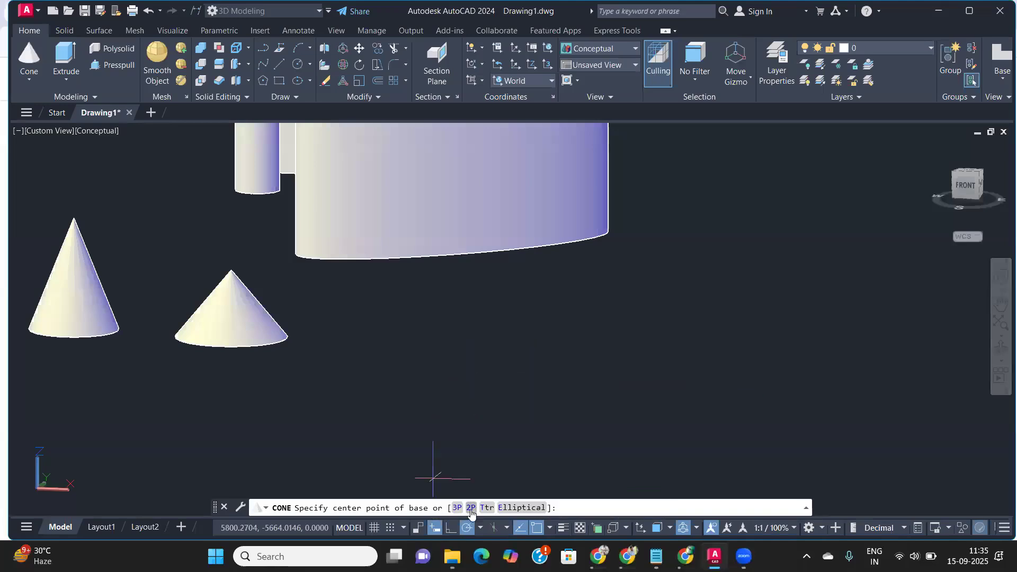
scroll(377, 290, "down", 2)
middle_click_drag(377, 289, 353, 344)
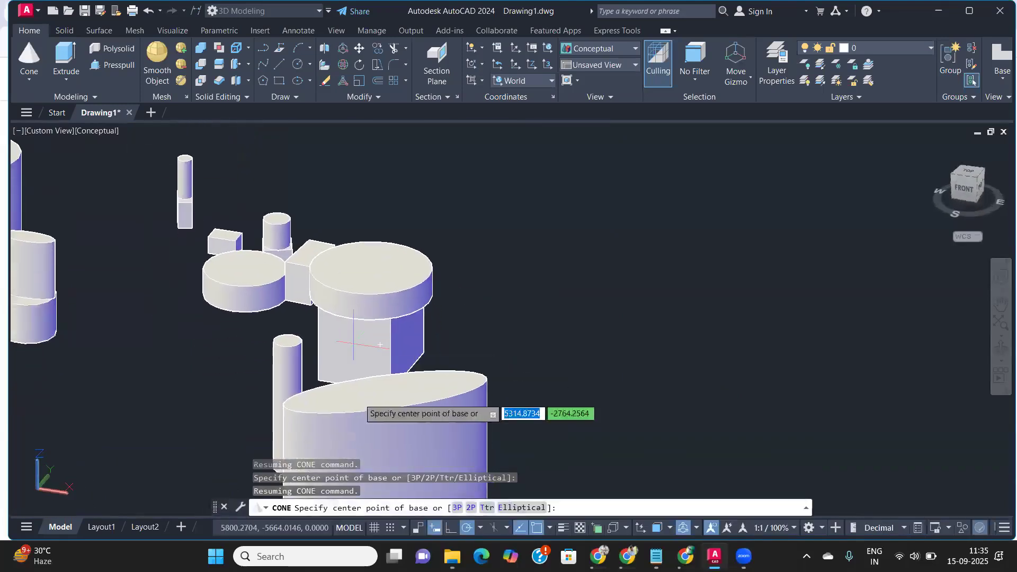
left_click(471, 507)
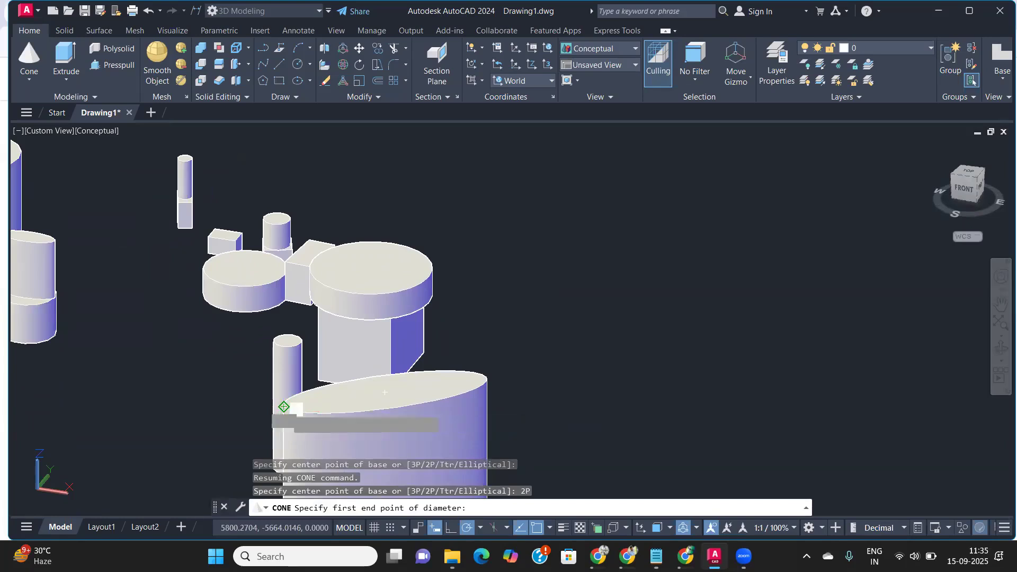
left_click(284, 407)
left_click(486, 384)
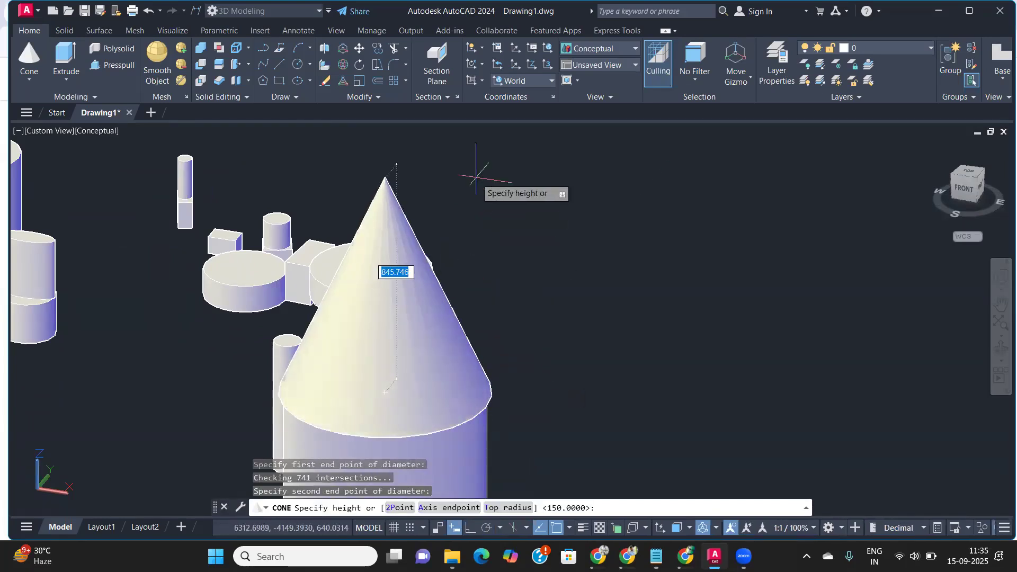
left_click(427, 208)
Step: Examine the cone on the elliptical cylinder from several sides and compare it with the other solids
scroll(379, 435, "up", 3)
middle_click_drag(379, 436, 404, 447, "shift")
scroll(404, 448, "down", 10)
scroll(404, 447, "up", 3)
scroll(457, 417, "up", 5)
middle_click_drag(456, 417, 576, 436, "shift")
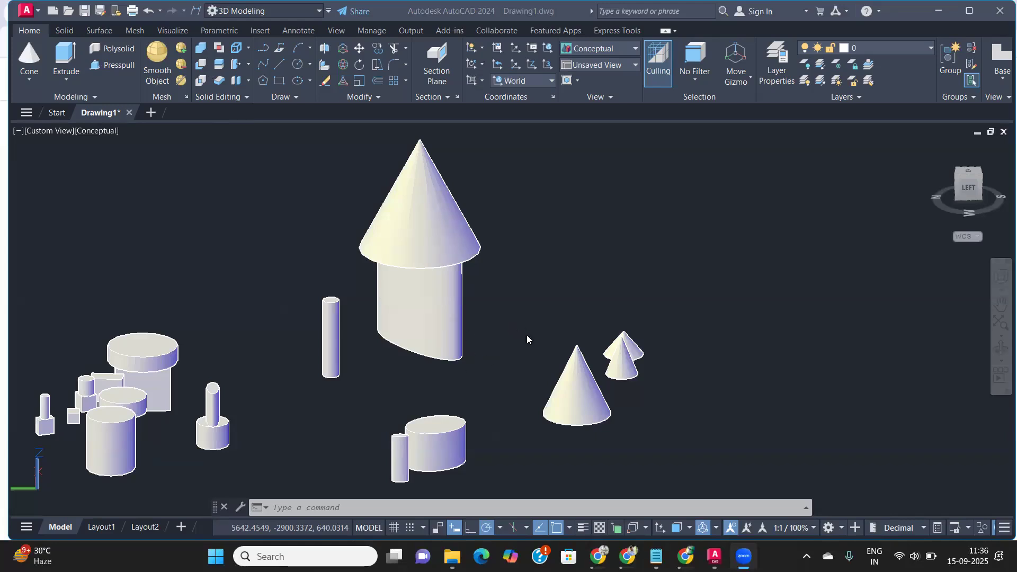
scroll(514, 378, "up", 3)
scroll(522, 389, "down", 8)
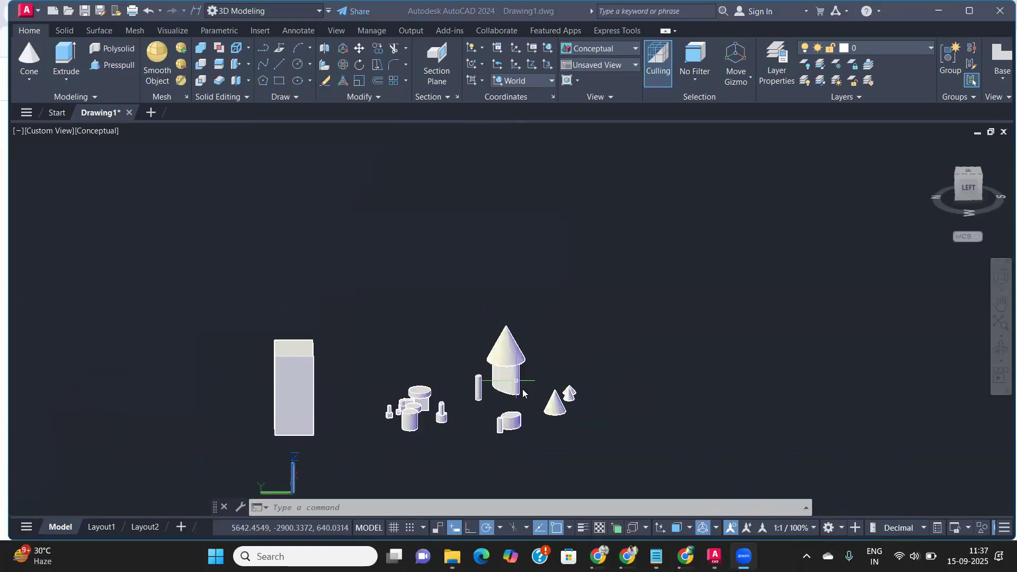
scroll(519, 401, "up", 6)
scroll(519, 401, "up", 2)
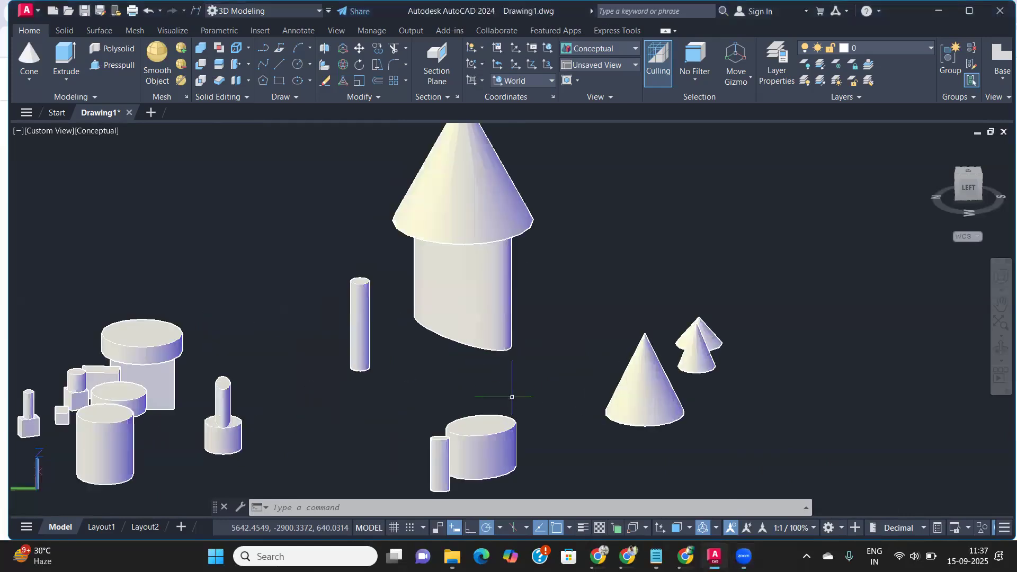
mouse_move(529, 333)
middle_mouse_down("shift")
mouse_move(518, 342)
mouse_move(484, 329)
mouse_move(481, 317)
middle_mouse_up("shift")
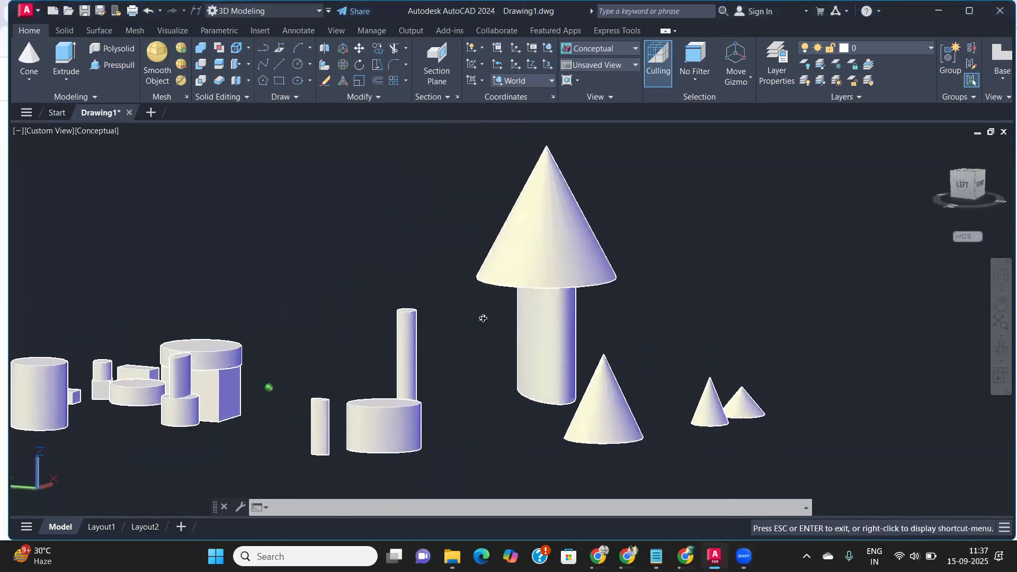
Step: Define a new cone's base with the three-point option through three top corners of the small box
left_click(27, 80)
left_click(36, 158)
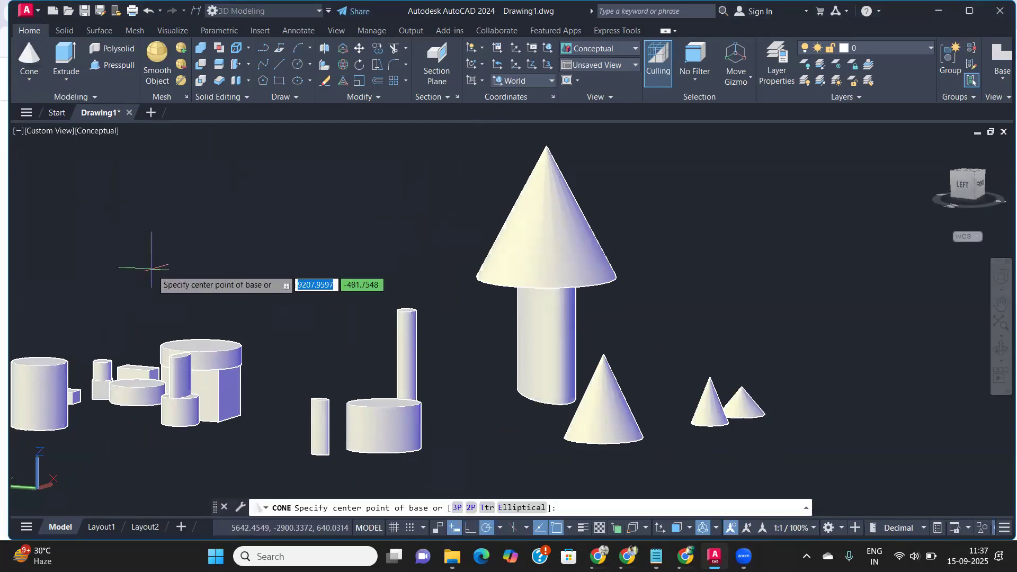
scroll(148, 357, "up", 2)
middle_click_drag(149, 405, 207, 450, "shift")
scroll(42, 446, "up", 4)
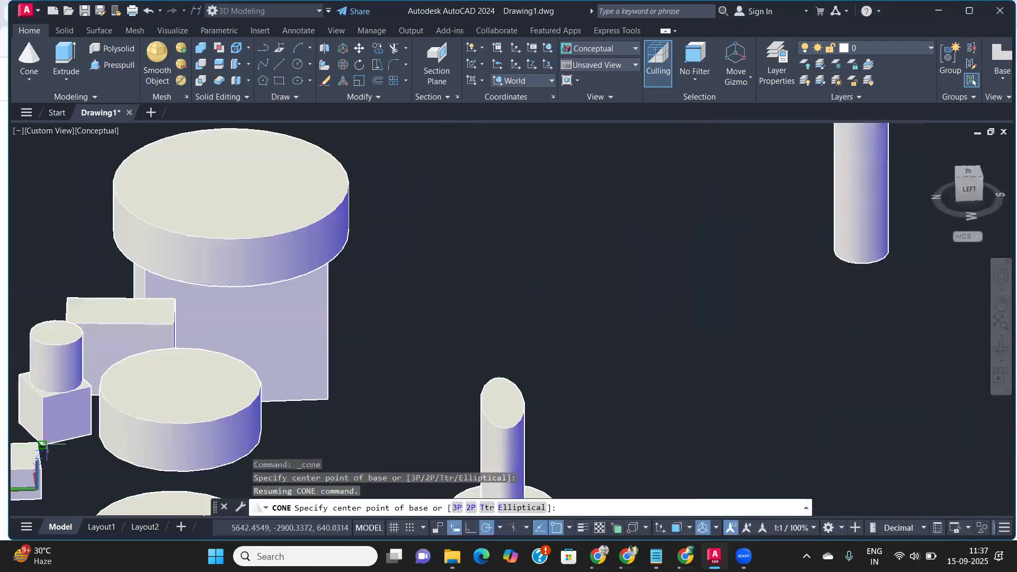
middle_click_drag(42, 446, 279, 378)
scroll(243, 428, "up", 4)
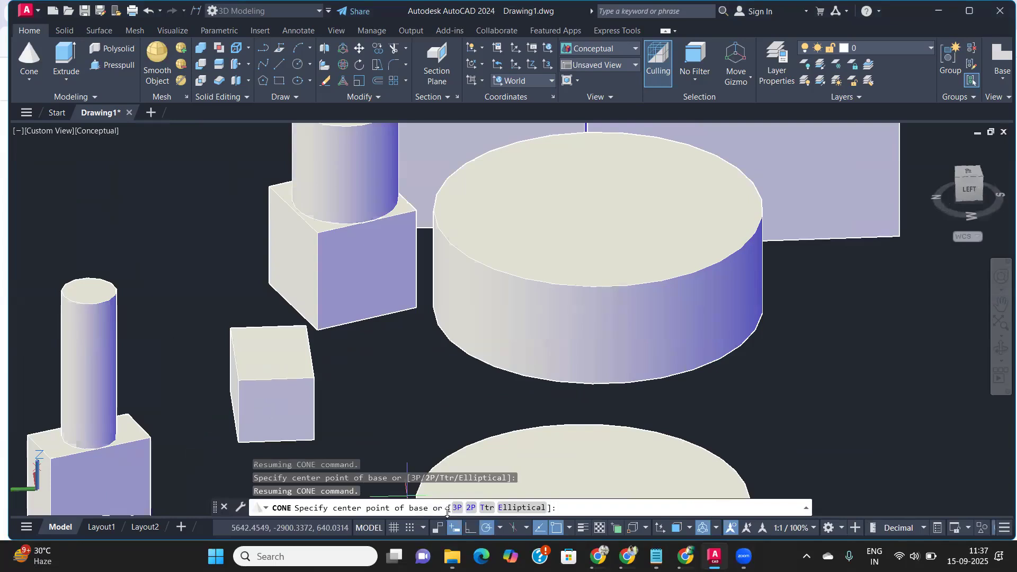
left_click(456, 508)
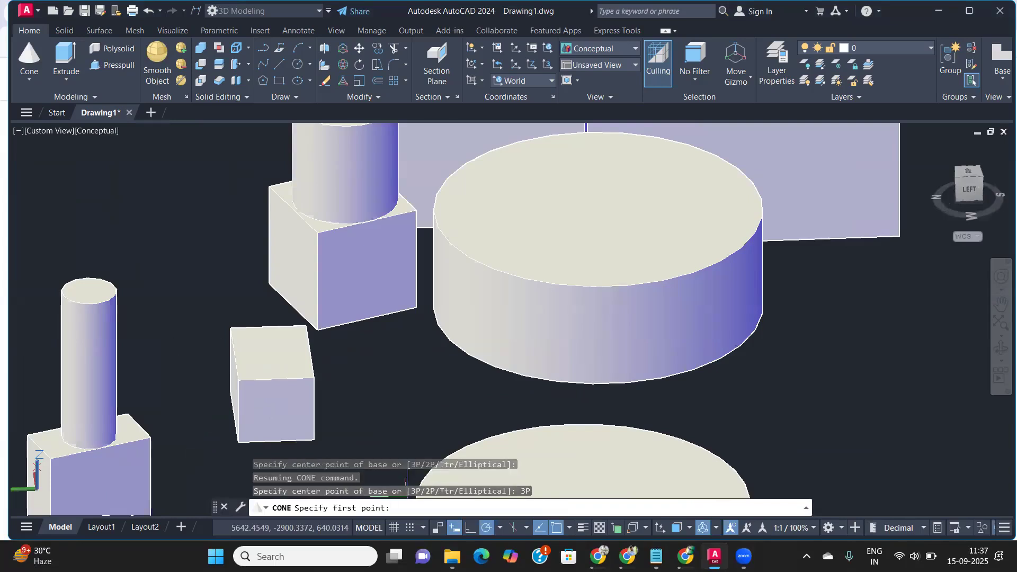
left_click(238, 380)
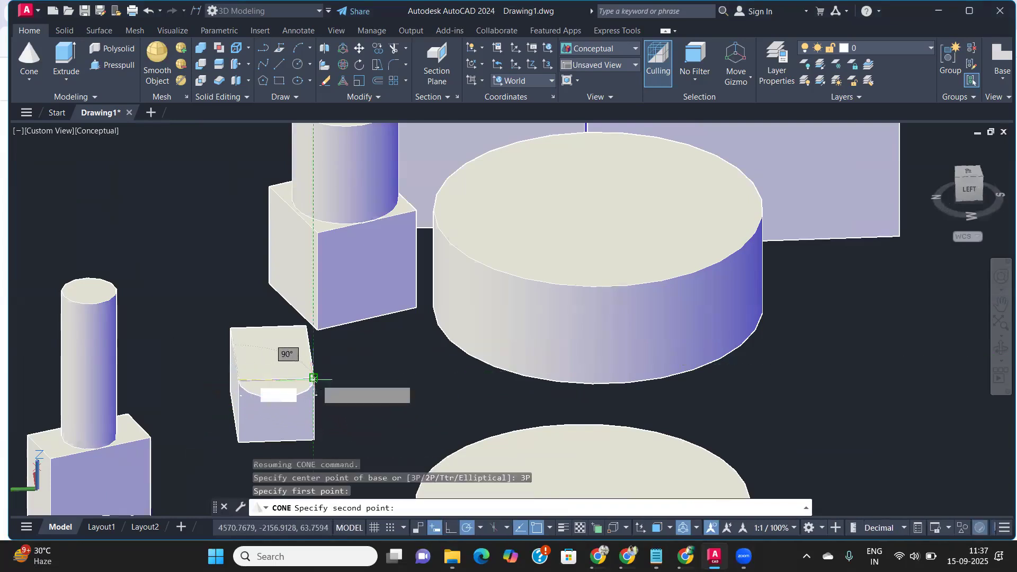
left_click(314, 378)
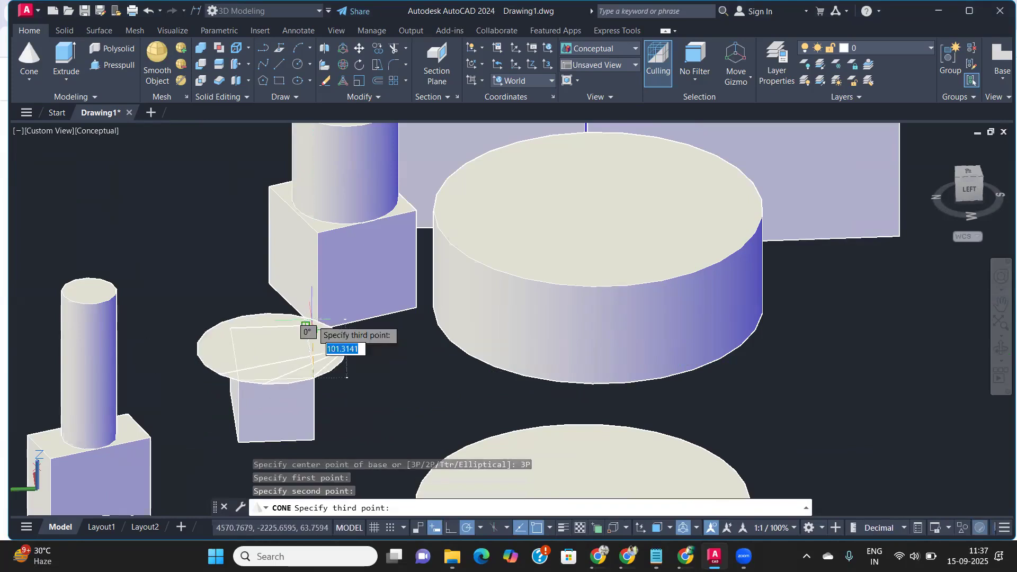
middle_click_drag(311, 334, 181, 360, "shift")
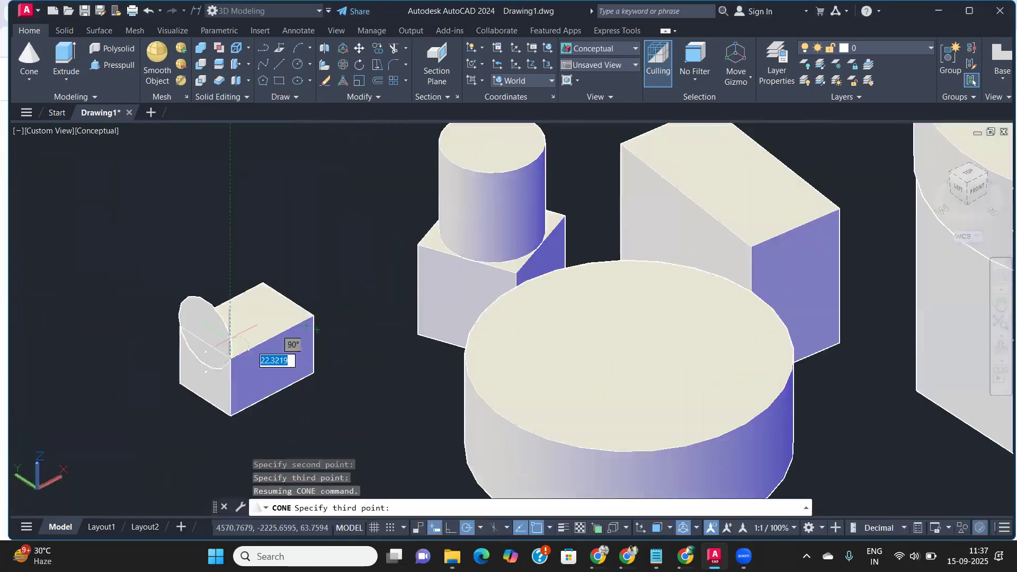
scroll(286, 326, "up", 3)
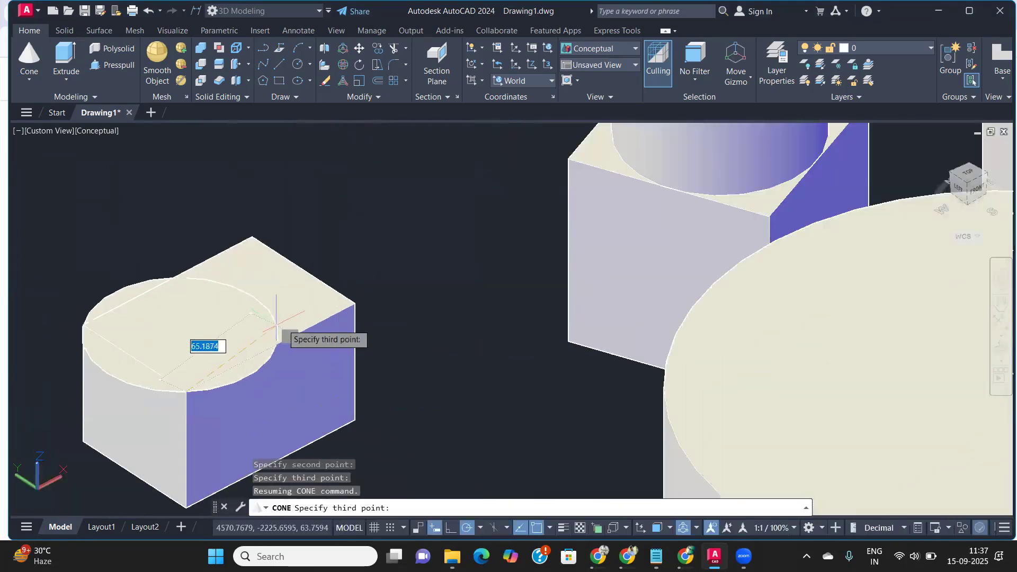
left_click(354, 303)
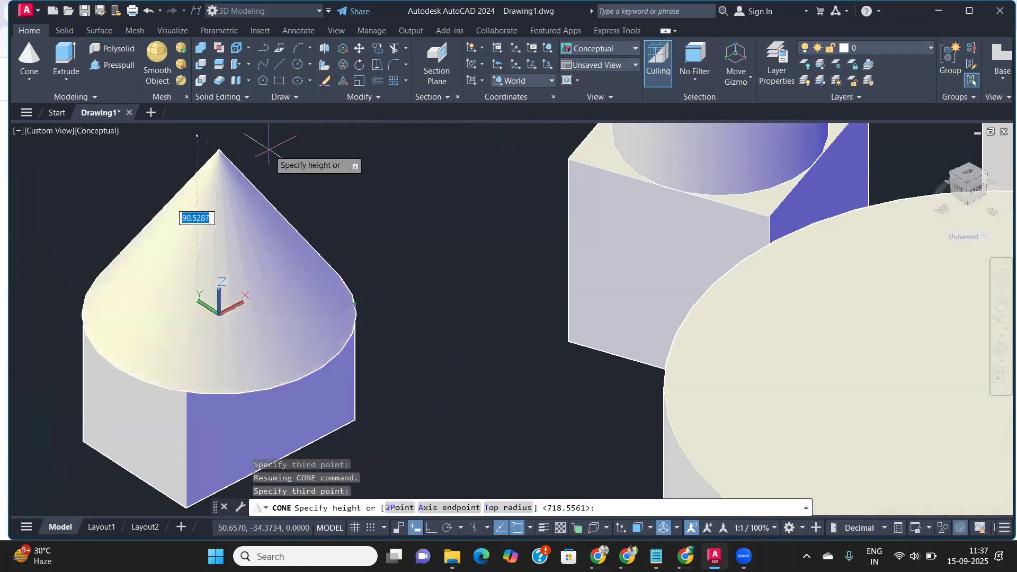
Step: Set the height of the cone on the small box to 100
type("0")
key("BackSpace")
type("100")
key("Return")
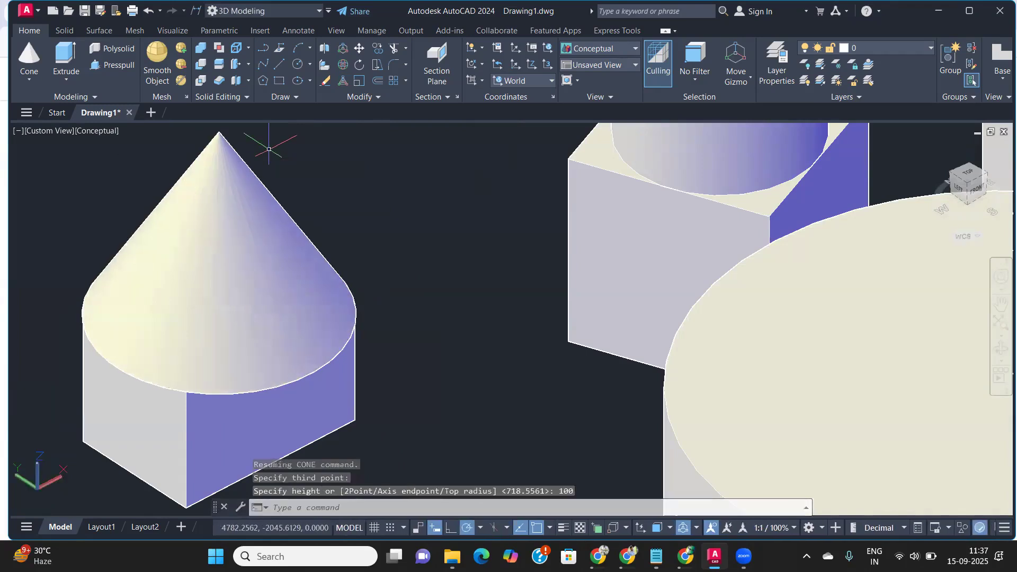
Step: Examine how the three-point cone sits on the small box and look over the neighbouring boxes and cylinders
middle_click_drag(197, 426, 165, 414, "shift")
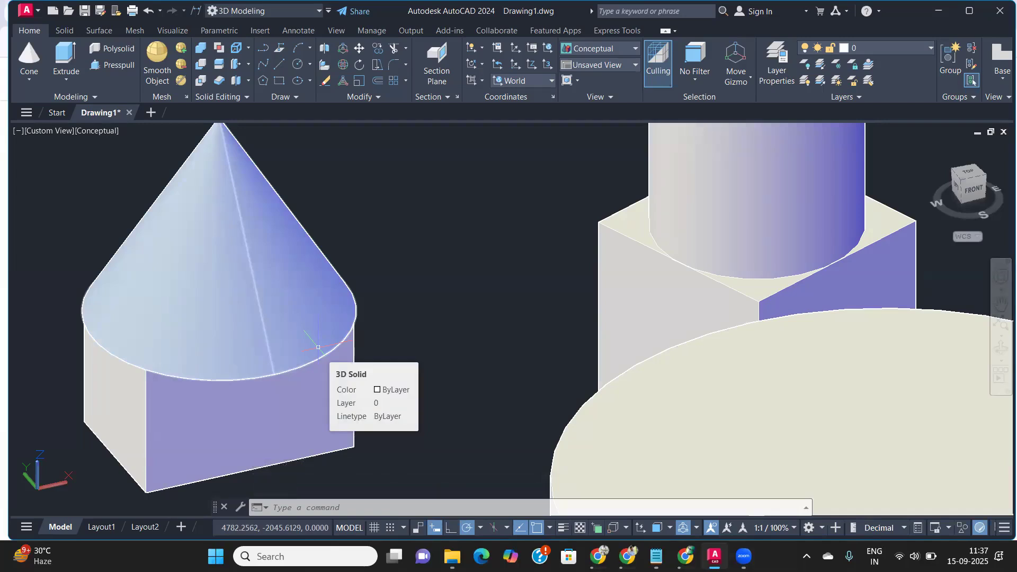
scroll(318, 347, "down", 5)
middle_click_drag(443, 351, 408, 336)
scroll(502, 361, "up", 5)
scroll(502, 361, "up", 2)
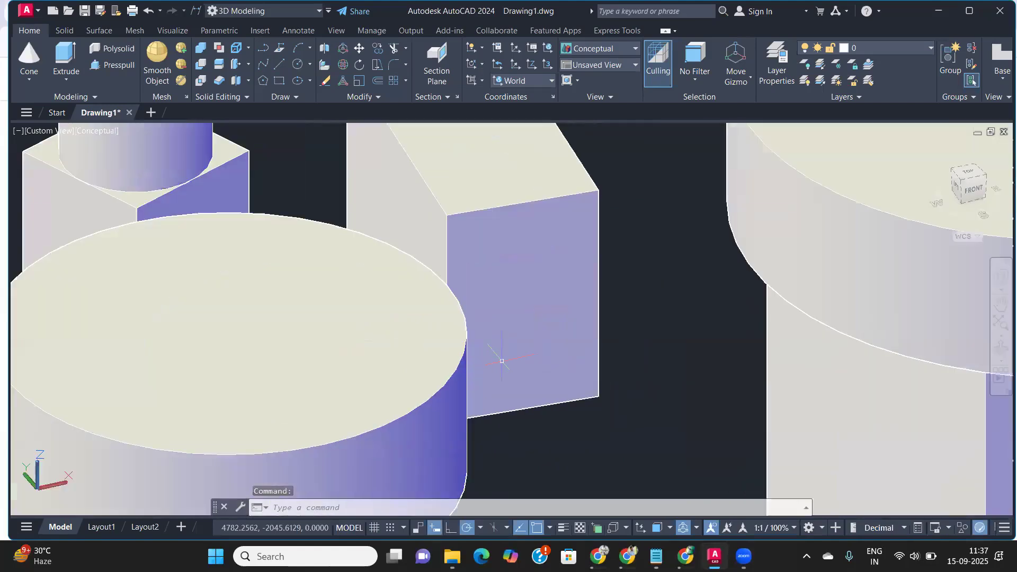
scroll(502, 362, "down", 2)
scroll(497, 336, "down", 3)
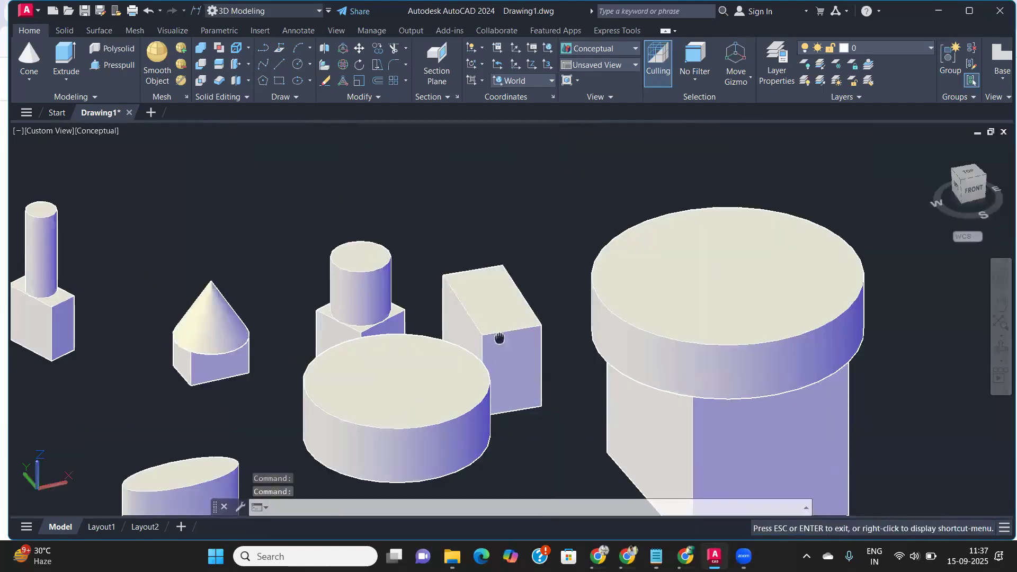
middle_click_drag(498, 335, 696, 272)
middle_click_drag(120, 386, 364, 342)
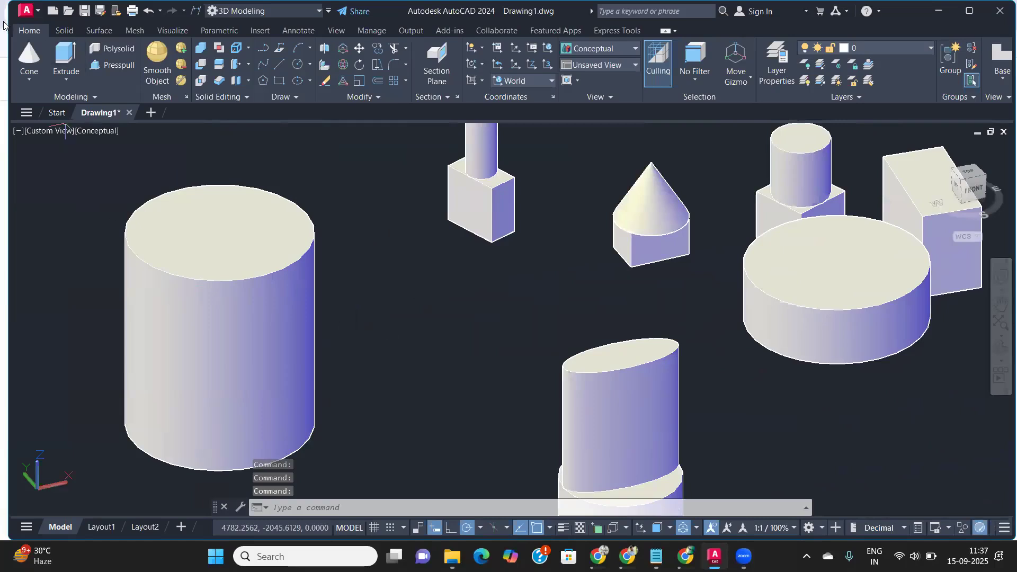
Step: Define a new cone's base with the Ttr option, tangent to the cube's bottom edge and the wide flat cylinder's bottom rim
left_click(19, 79)
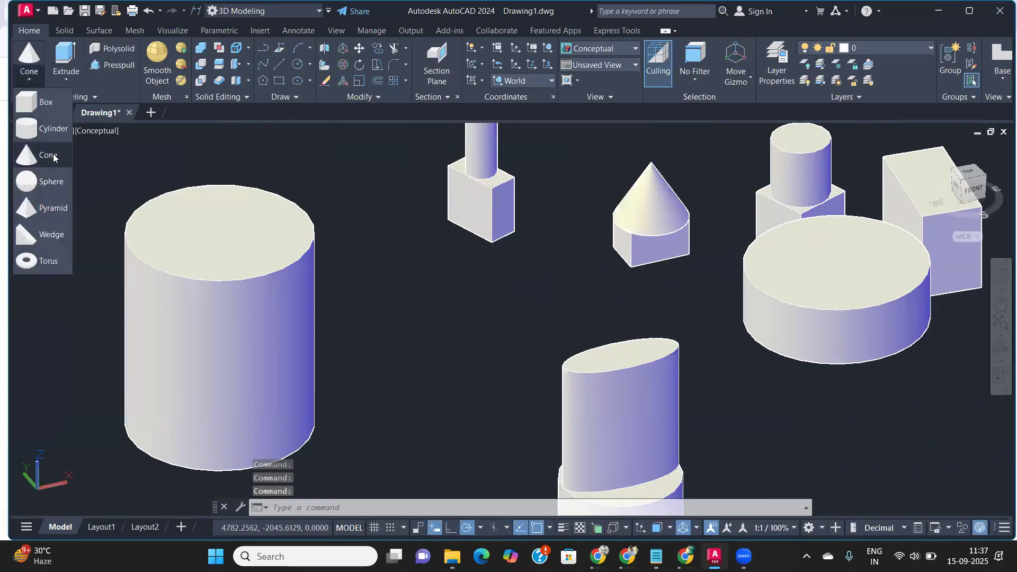
left_click(48, 155)
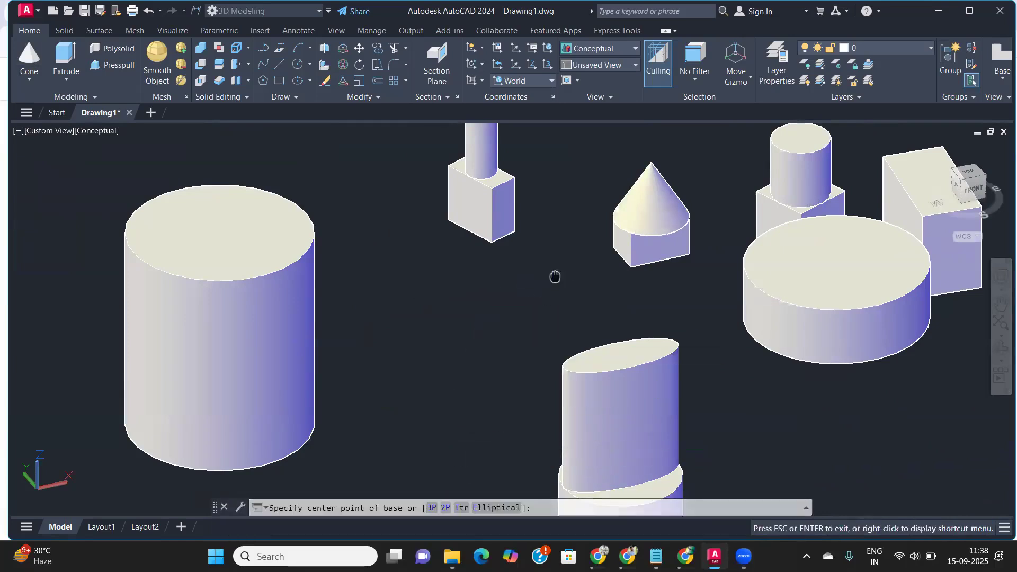
middle_click_drag(554, 275, 340, 296)
middle_click_drag(515, 295, 291, 254)
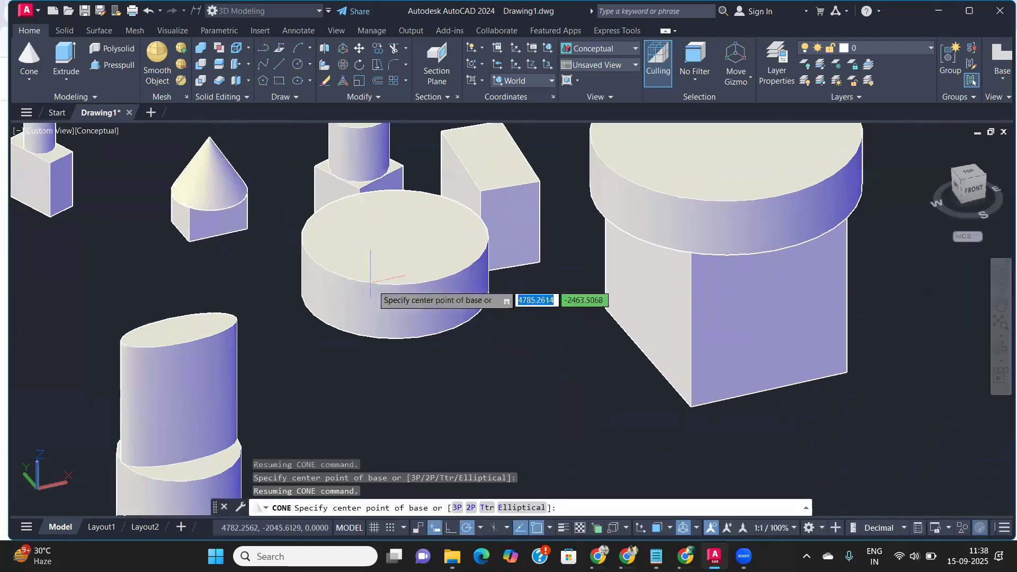
middle_click_drag(323, 315, 365, 289)
middle_click_drag(531, 288, 428, 314)
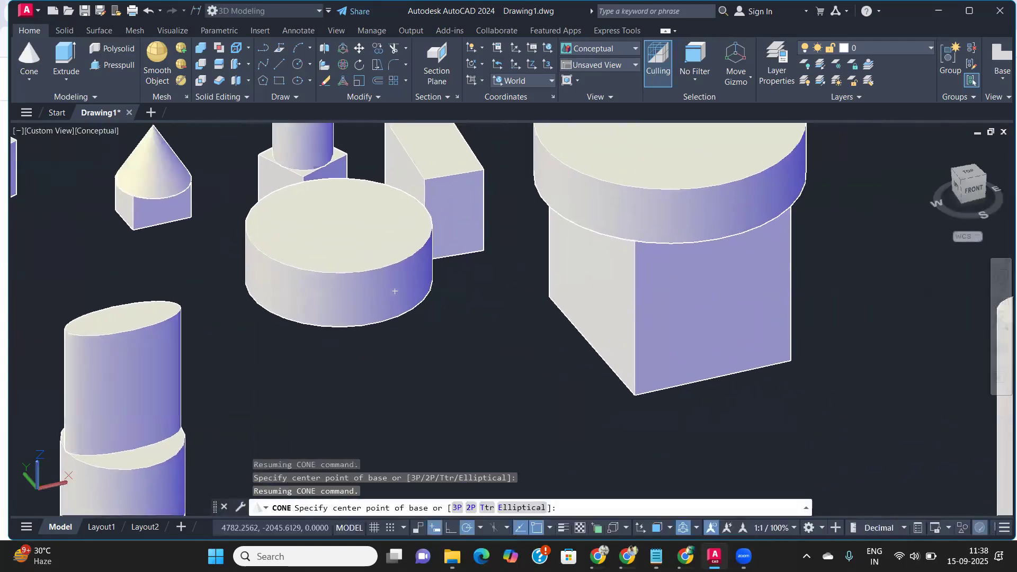
middle_click_drag(212, 245, 273, 298)
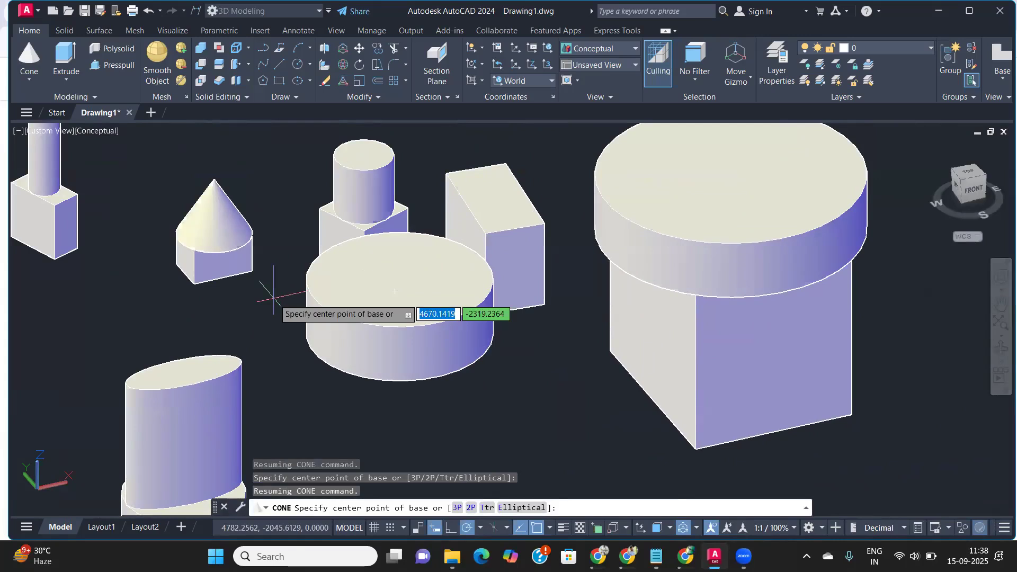
key("Return")
scroll(267, 291, "up", 3)
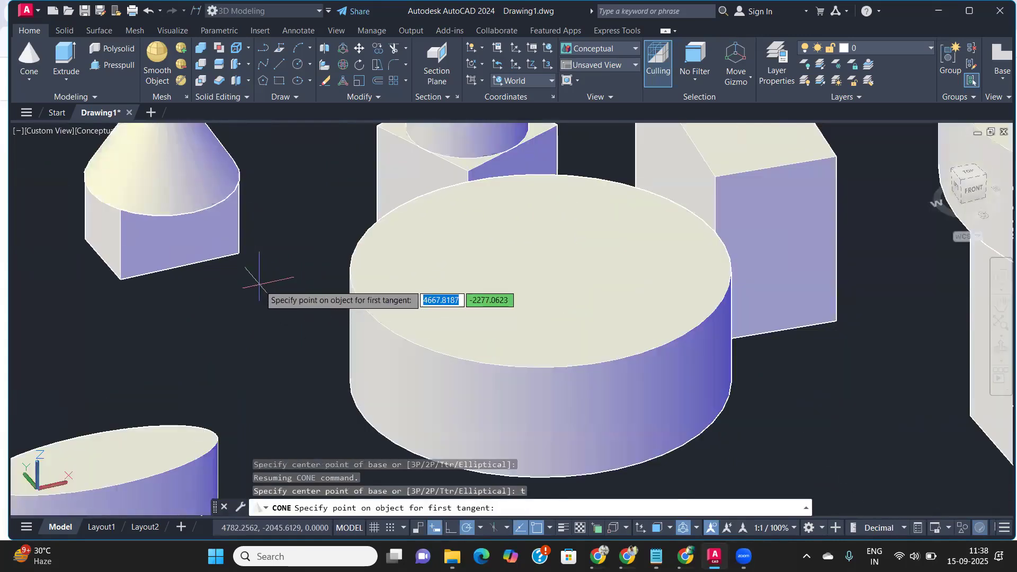
middle_click_drag(259, 285, 333, 289, "shift")
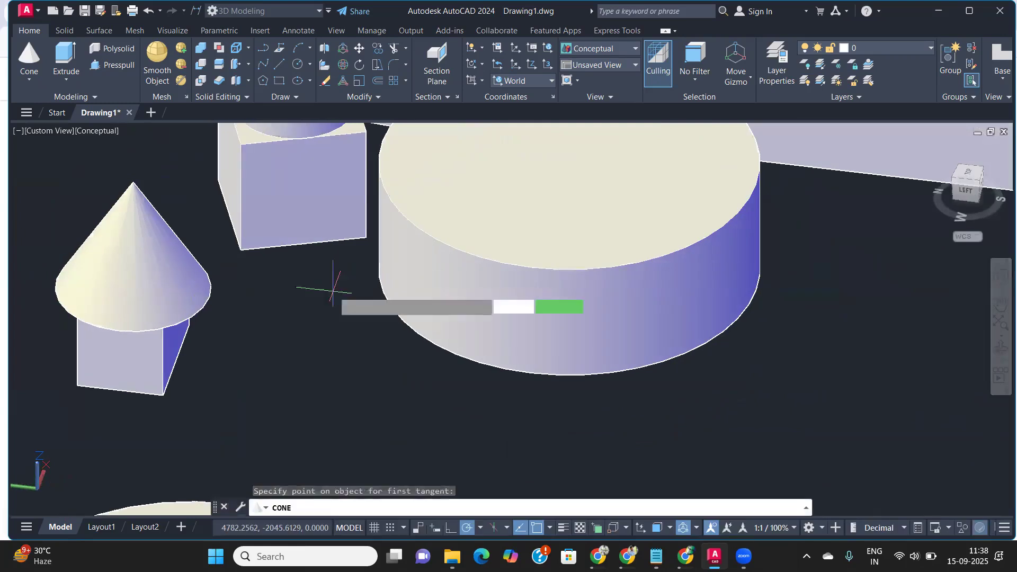
left_click(333, 240)
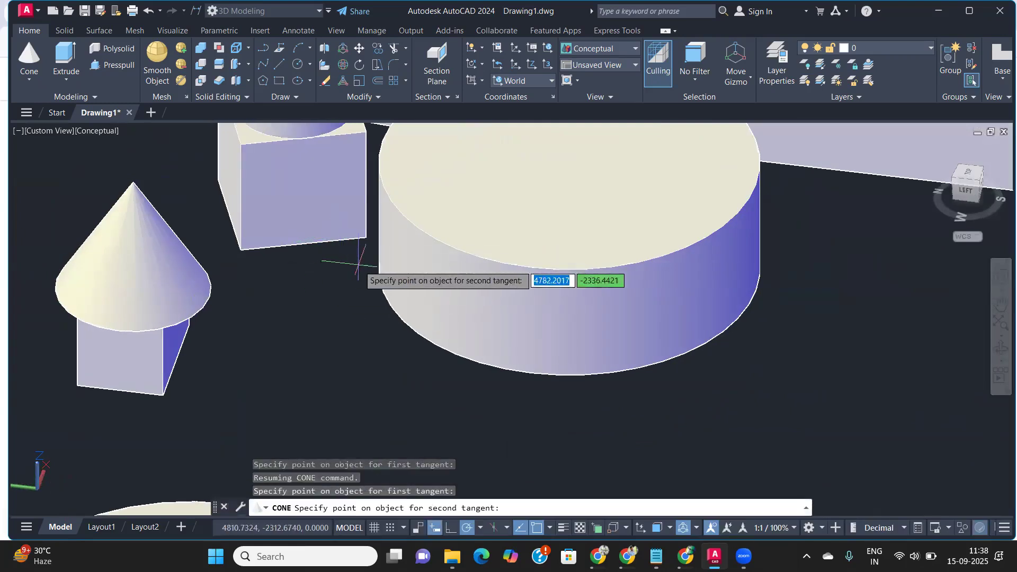
left_click(381, 281)
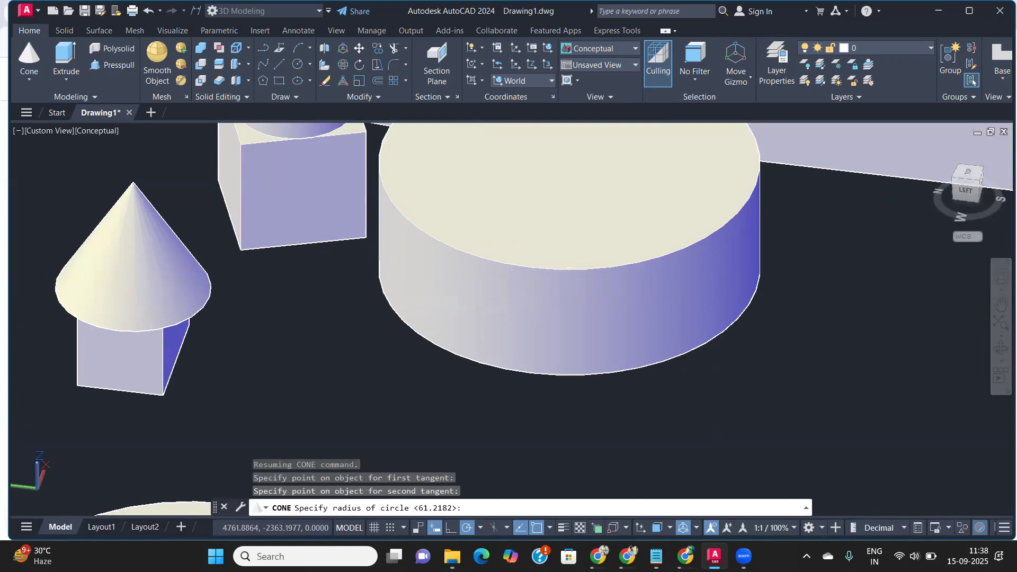
Step: Give the tangent cone a base radius of 50 and pick its height freely above the base
type("50")
key("Return")
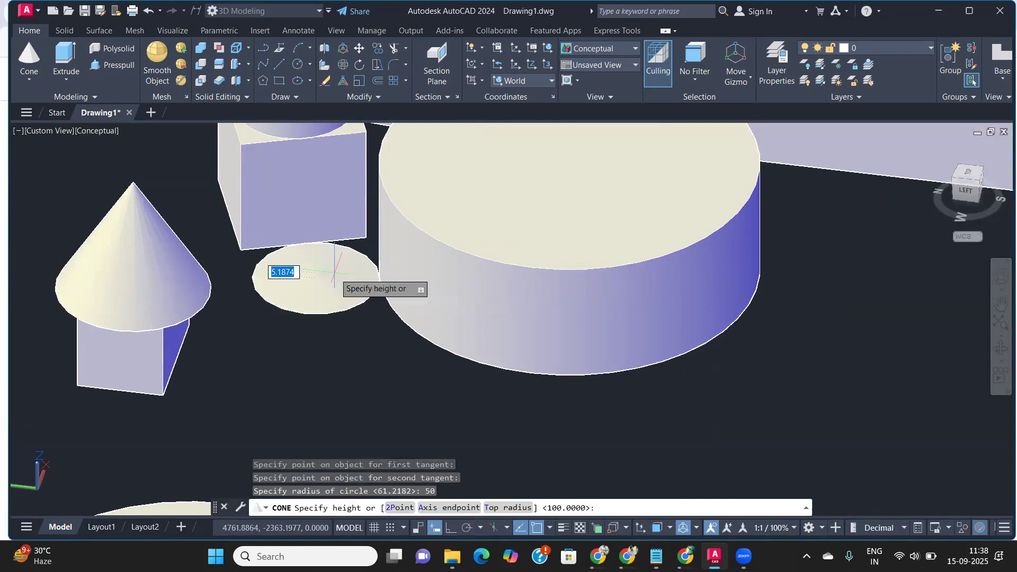
left_click(342, 167)
Step: Examine the tangent cone between the cube and the flat cylinder and look over the surrounding solids
middle_click_drag(306, 345, 266, 341, "shift")
scroll(318, 339, "down", 8)
middle_click_drag(358, 382, 207, 344)
scroll(330, 379, "up", 3)
middle_click_drag(329, 379, 297, 387)
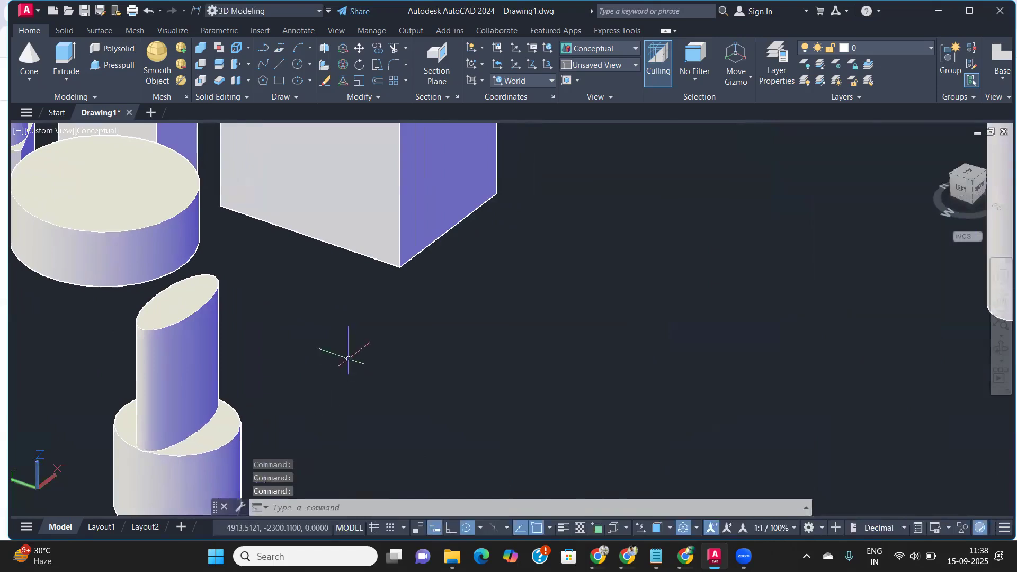
scroll(348, 358, "down", 4)
scroll(415, 351, "up", 4)
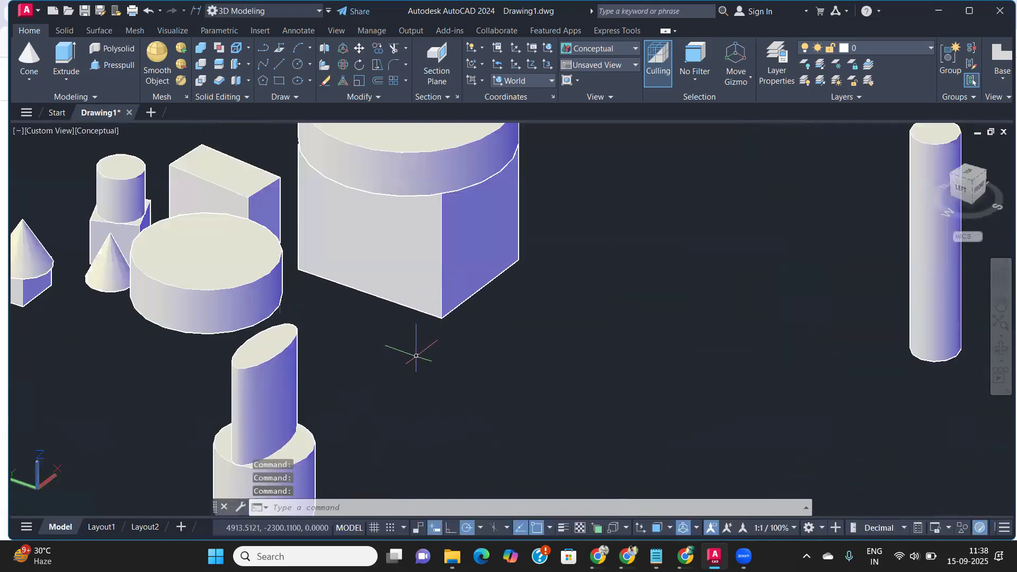
Step: Create an elliptical cone in the empty space in front of the large cube, with a first axis about 230 long and height about 260
middle_click_drag(454, 394, 548, 400)
middle_click_drag(146, 399, 354, 386)
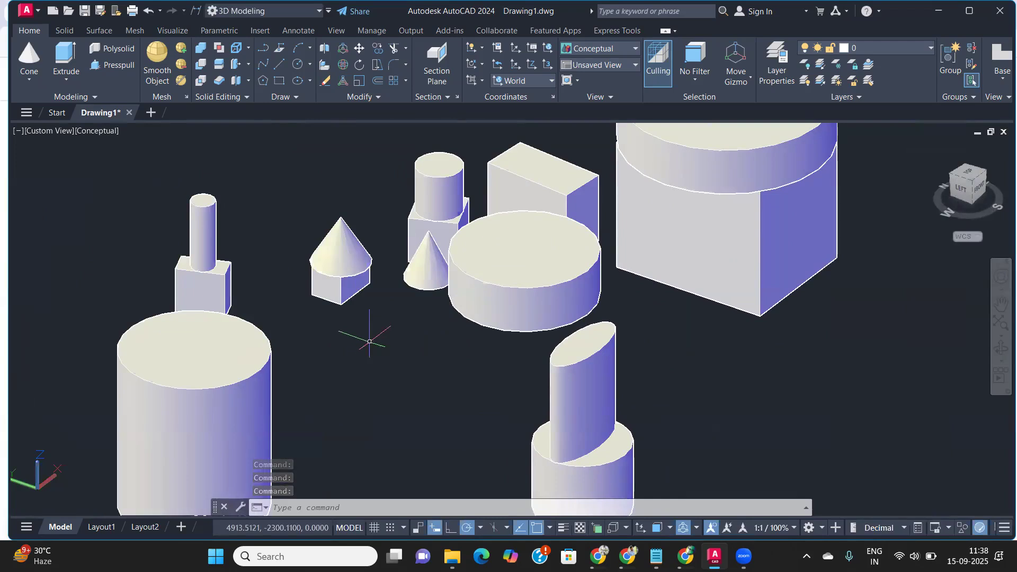
left_click(31, 58)
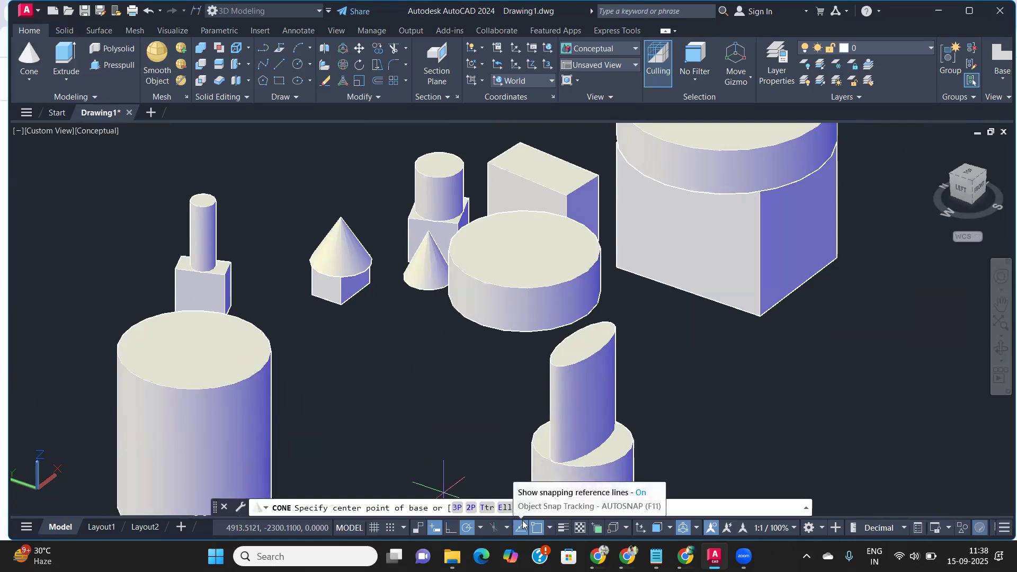
type("e")
key("Return")
middle_click_drag(545, 467, 170, 375)
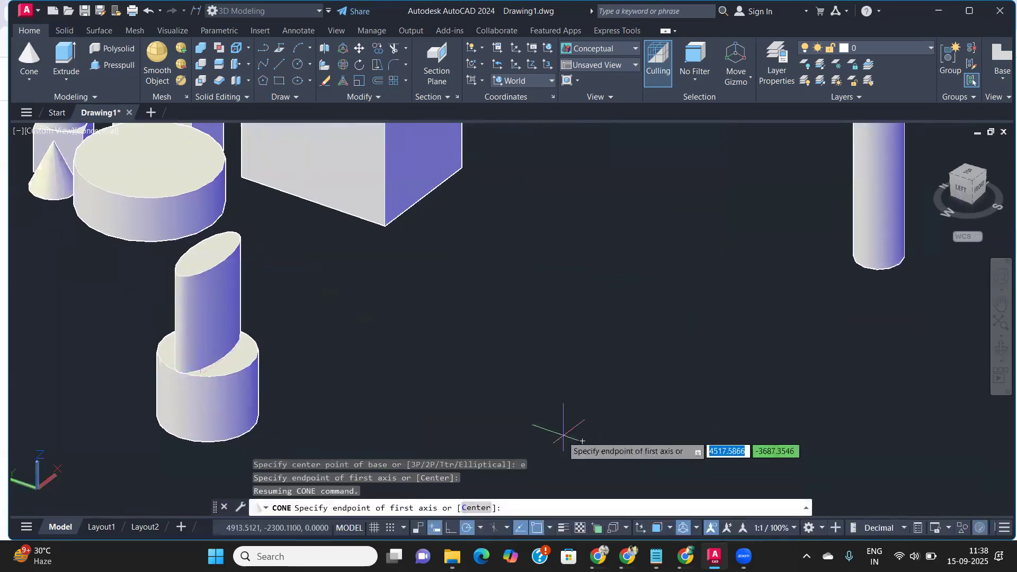
left_click(497, 377)
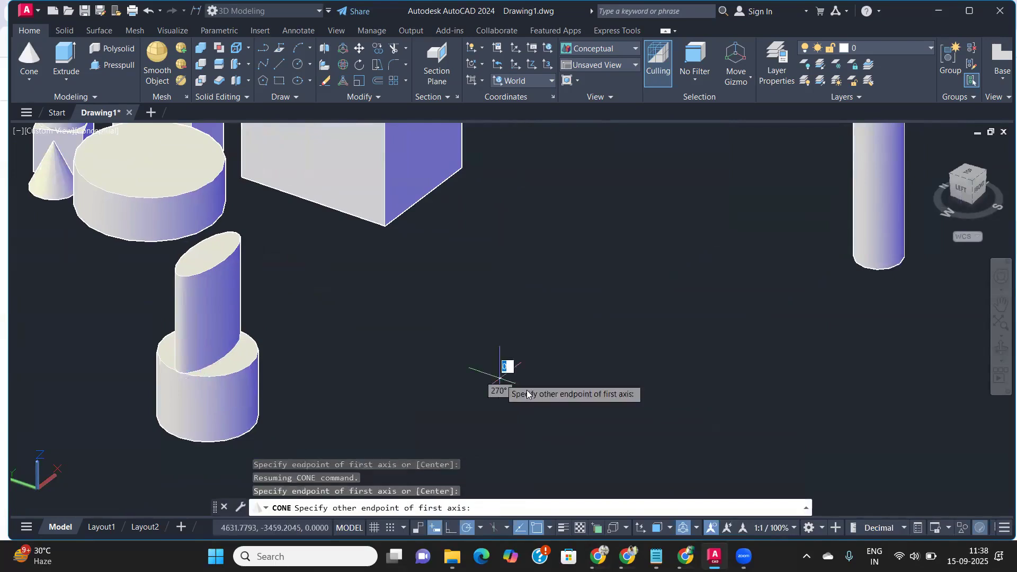
left_click(573, 418)
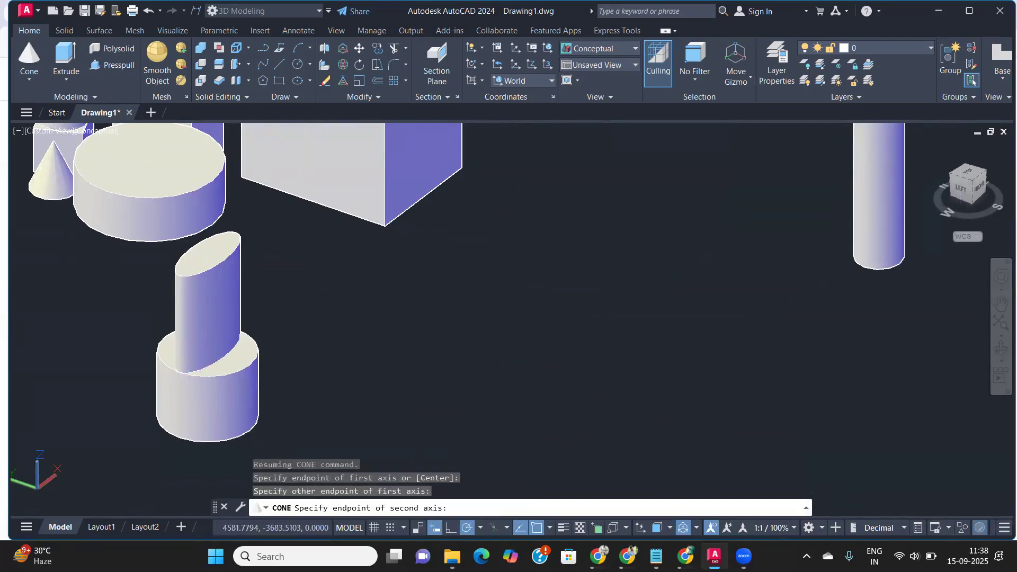
left_click(527, 371)
left_click(547, 286)
middle_click_drag(534, 419, 447, 413, "shift")
scroll(447, 410, "down", 3)
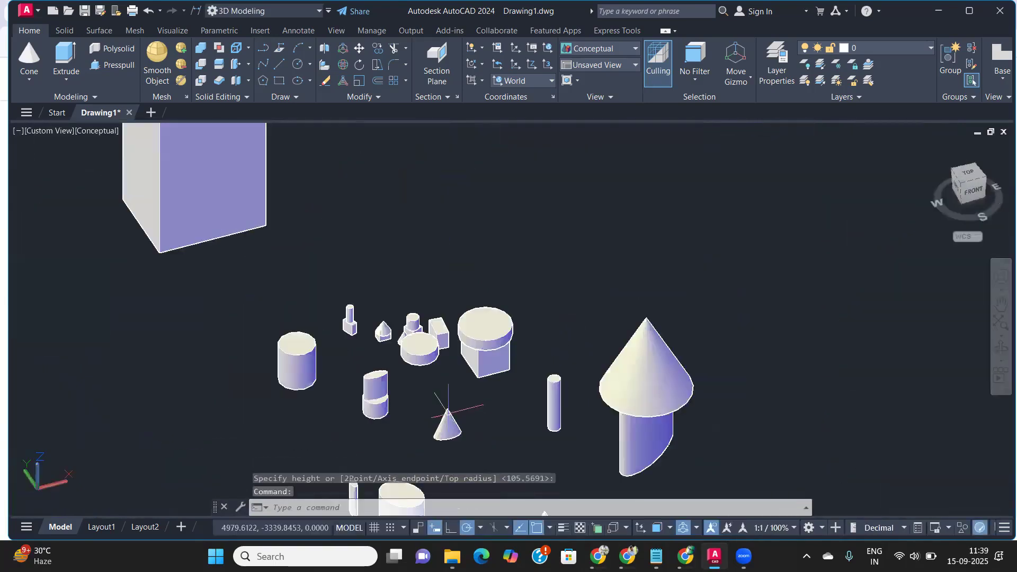
Step: Create an elliptical cone on the large cylinder's top face, its first axis spanning two opposite rim quadrants, with a height of about 311
scroll(324, 395, "up", 6)
middle_click_drag(325, 395, 260, 417)
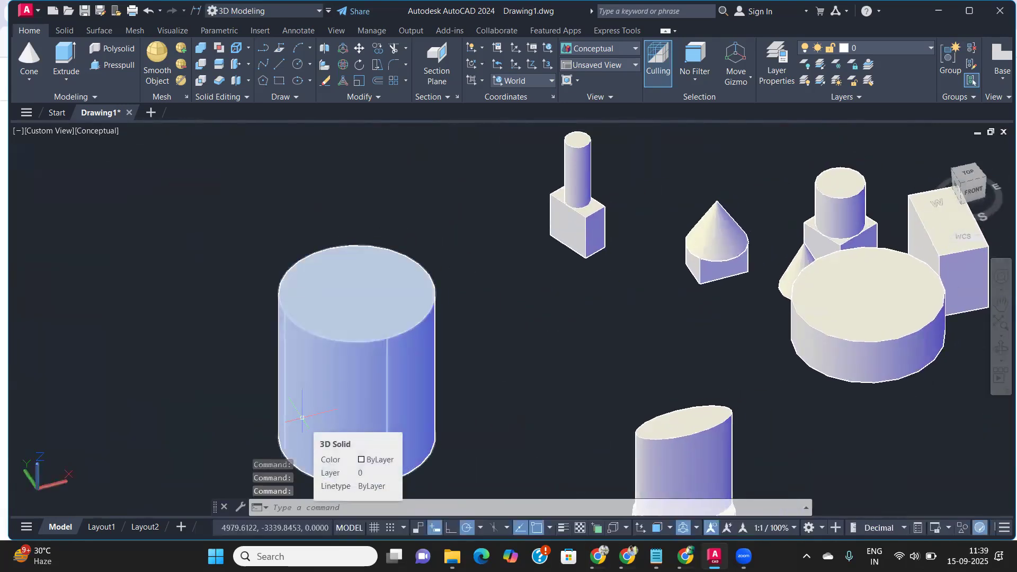
key("Return")
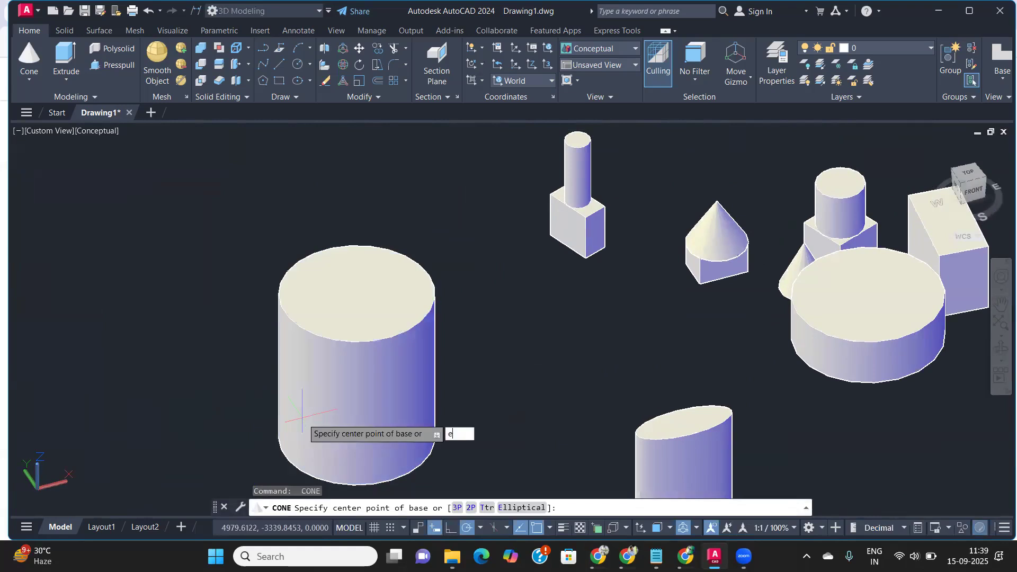
key("Return")
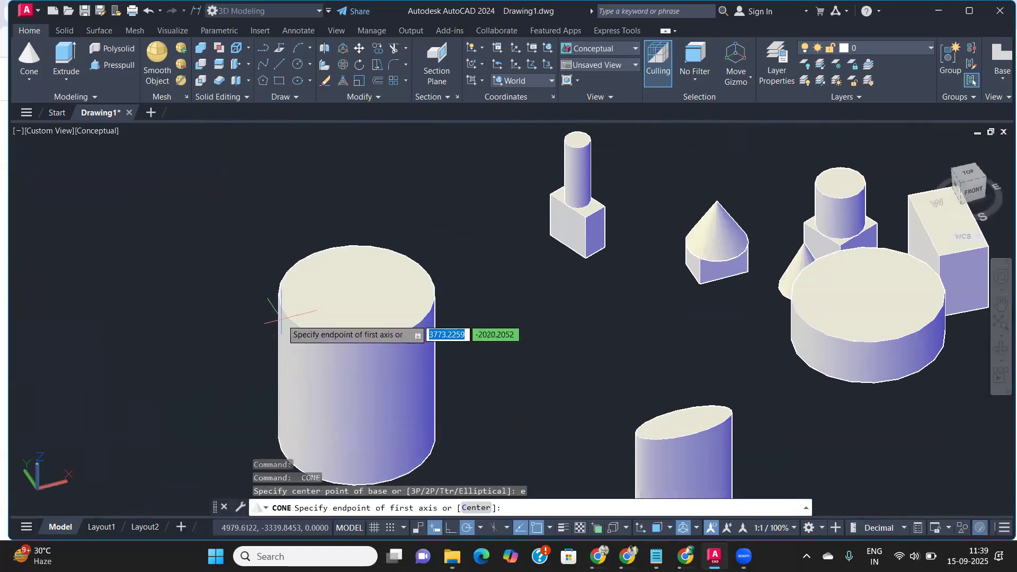
left_click(284, 312)
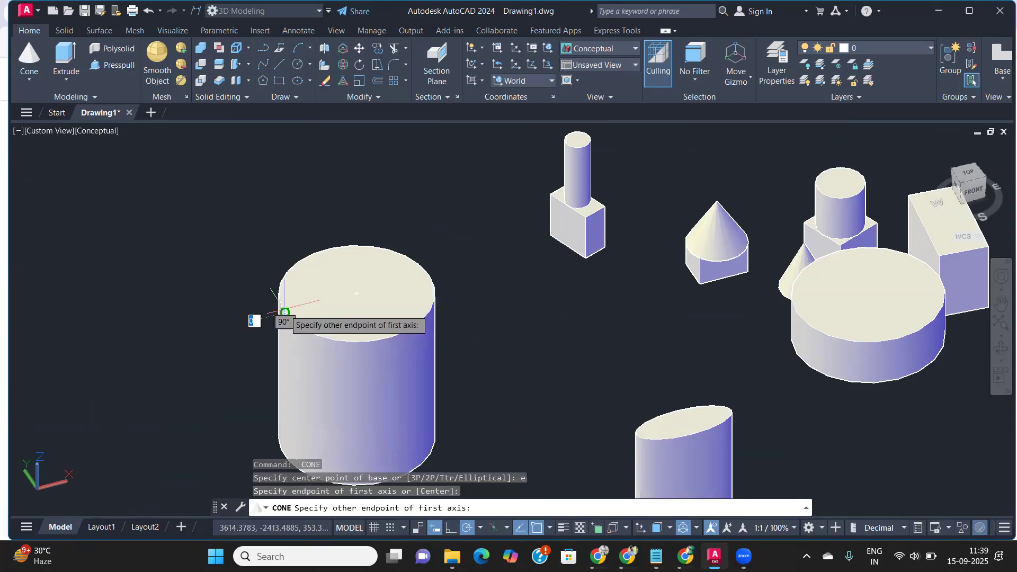
left_click(428, 275)
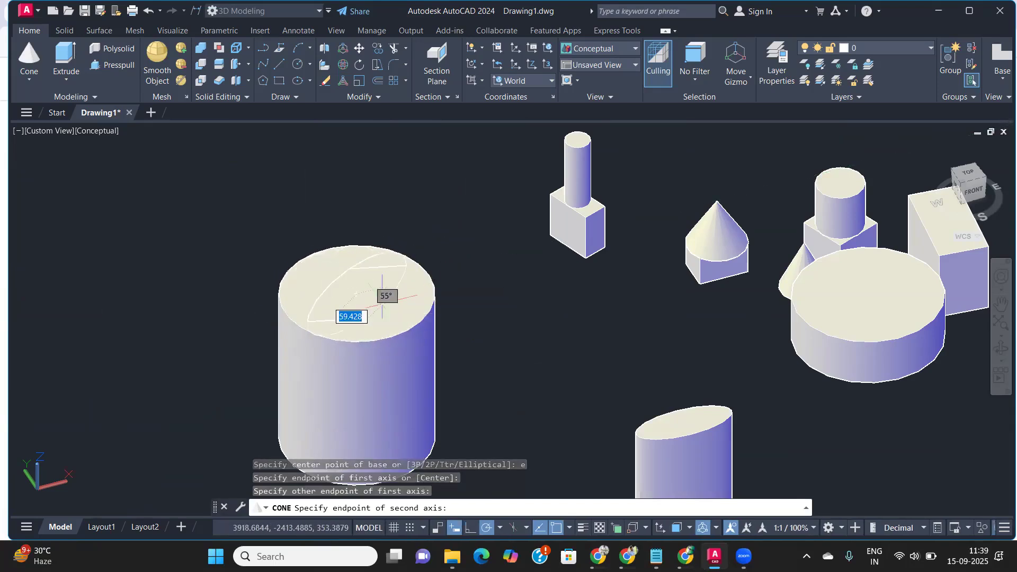
left_click(366, 308)
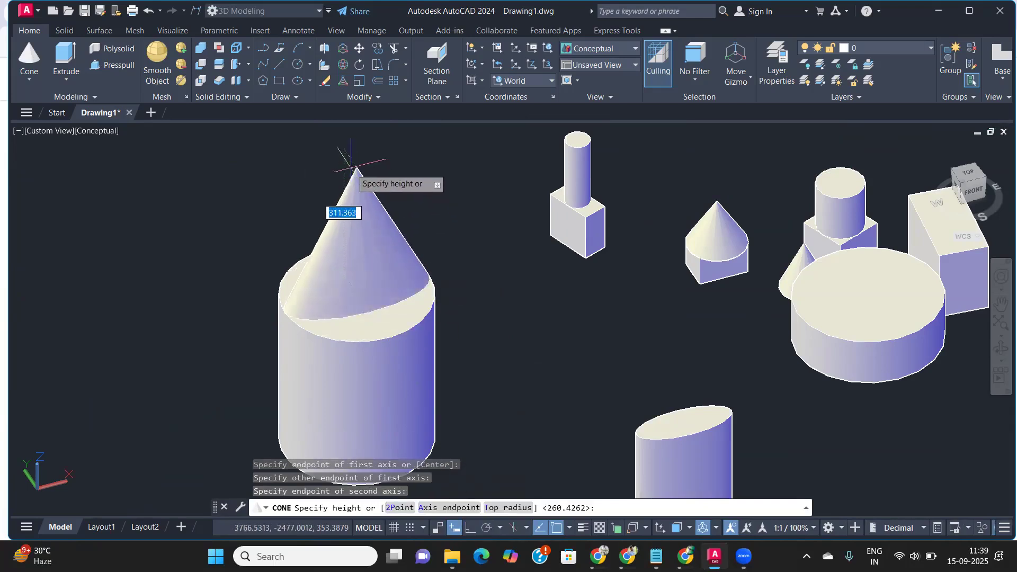
middle_click_drag(313, 328, 274, 333, "shift")
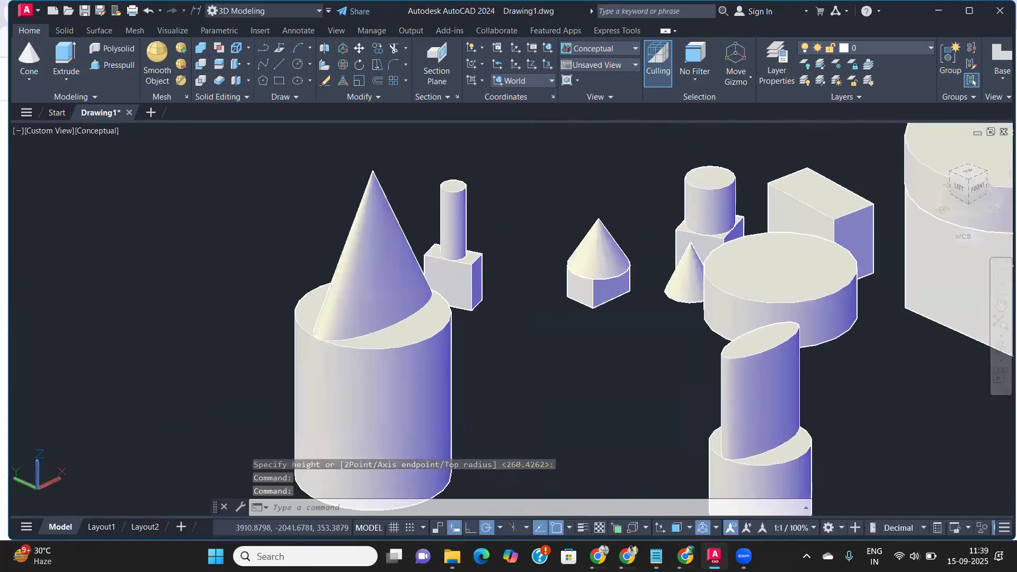
Step: Add a crossing elliptical cone between the cylinder's other two rim quadrants, second-axis half-length about 81, with its height at the first cone's apex
key("Return")
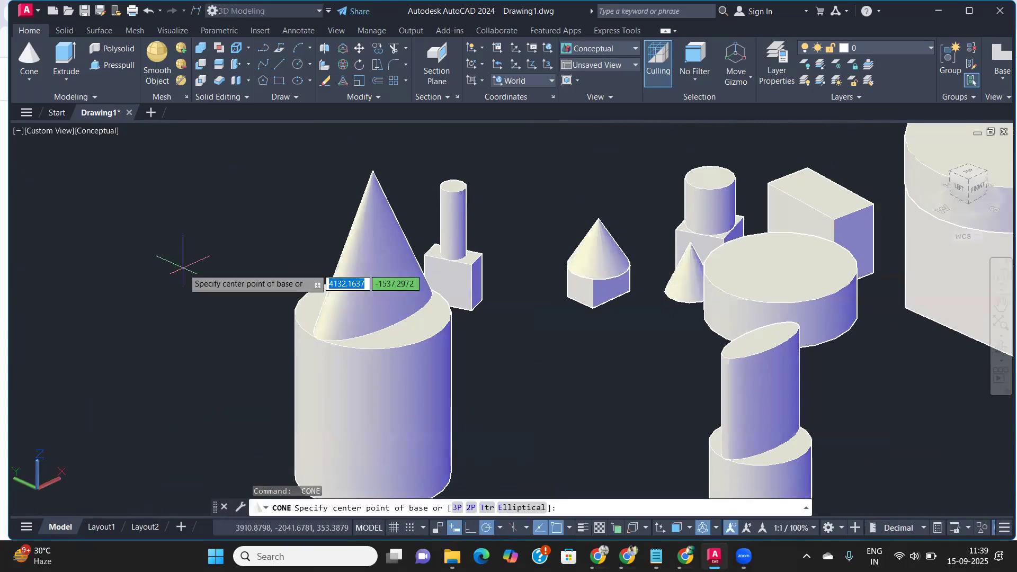
type("e")
key("Return")
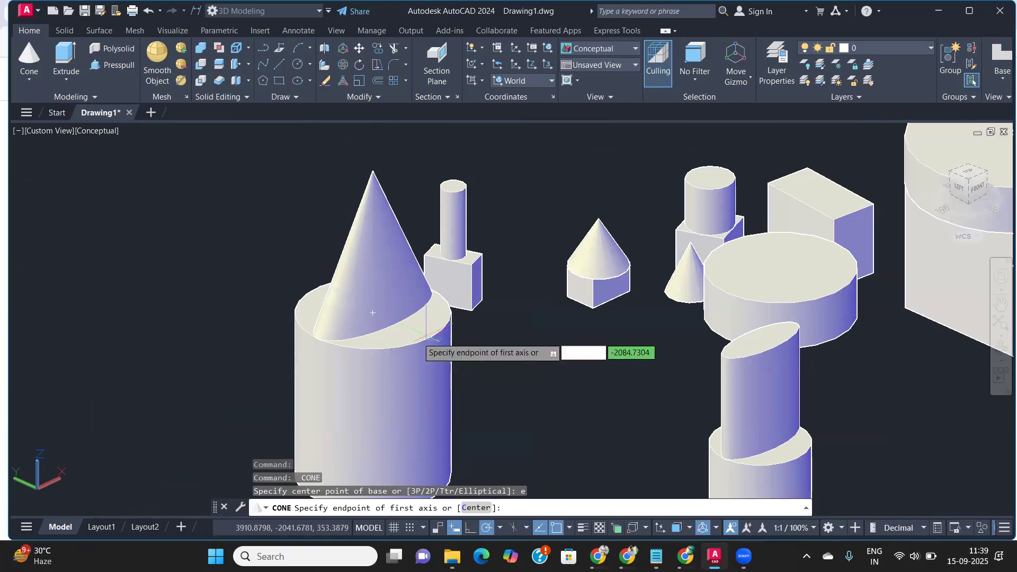
middle_click_drag(386, 339, 442, 371, "shift")
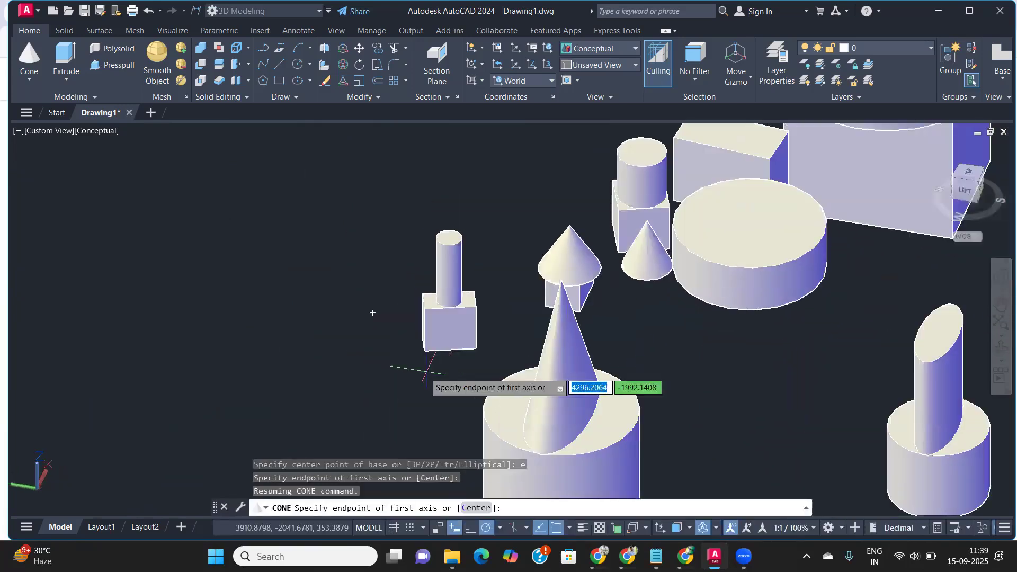
left_click(486, 399)
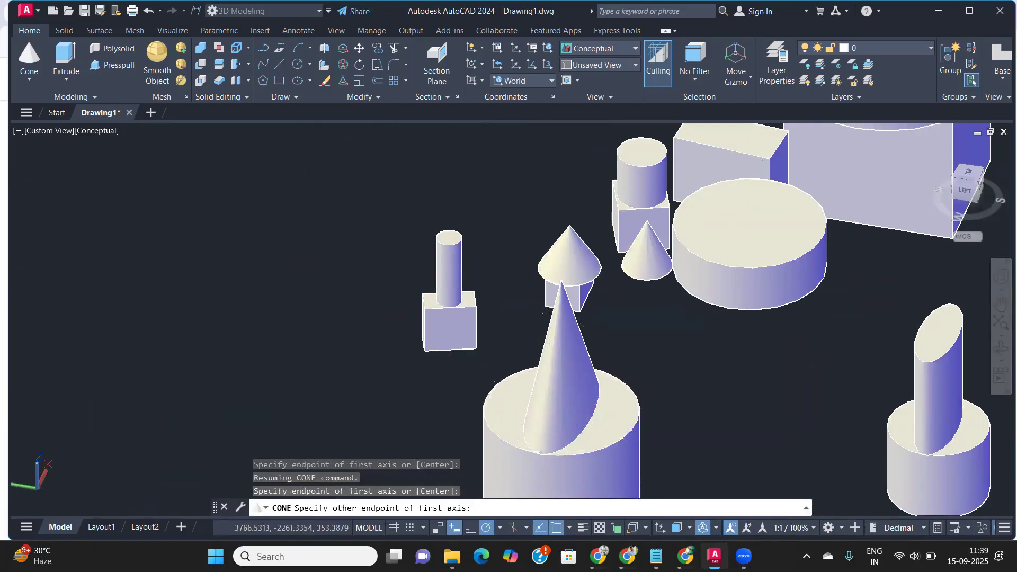
left_click(638, 412)
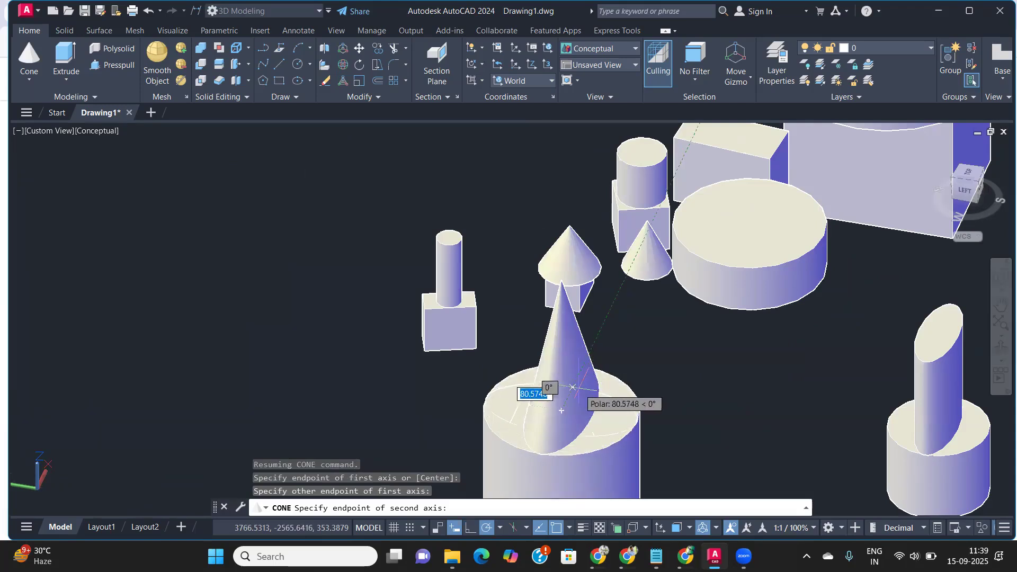
left_click(572, 387)
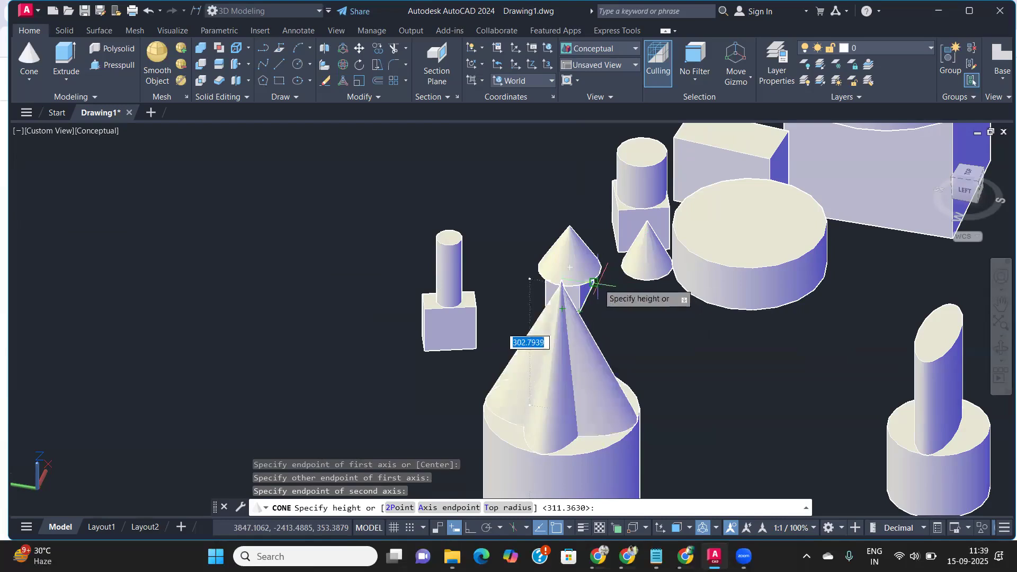
middle_click_drag(595, 326, 567, 268, "shift")
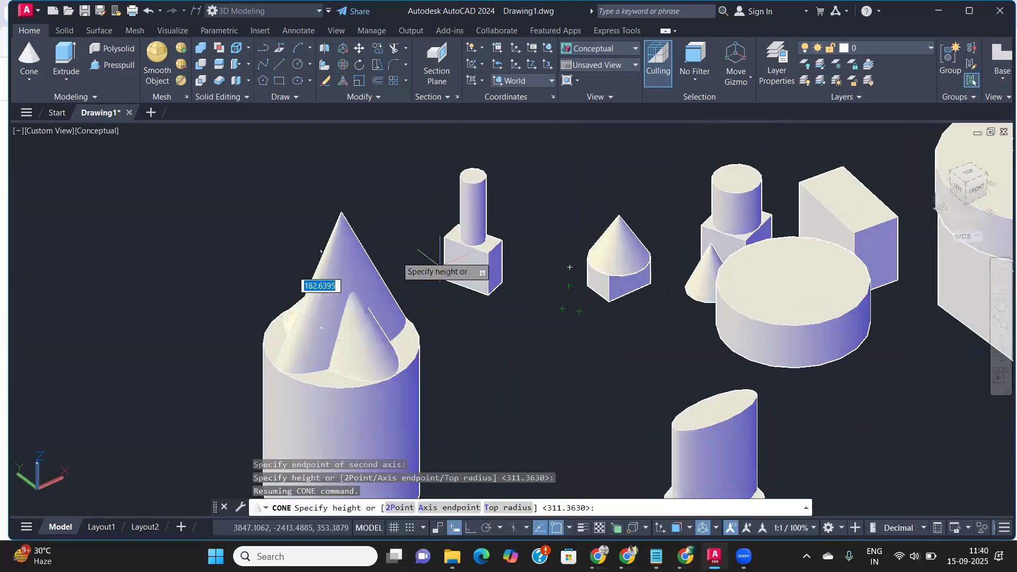
left_click(341, 212)
Step: Examine how the two crossed elliptical cones intersect on the large cylinder and look over the surrounding solids
mouse_move(391, 365)
middle_mouse_down("shift")
mouse_move(391, 424)
mouse_move(458, 428)
mouse_move(336, 443)
mouse_move(328, 371)
middle_mouse_up("shift")
scroll(285, 307, "up", 5)
scroll(285, 306, "down", 5)
mouse_move(289, 310)
middle_mouse_down("shift")
mouse_move(360, 349)
mouse_move(419, 324)
mouse_move(647, 292)
middle_mouse_up("shift")
scroll(833, 387, "up", 3)
middle_click_drag(853, 404, 688, 366, "shift")
scroll(82, 393, "down", 4)
middle_click_drag(94, 396, 406, 369)
middle_click_drag(297, 407, 241, 437, "shift")
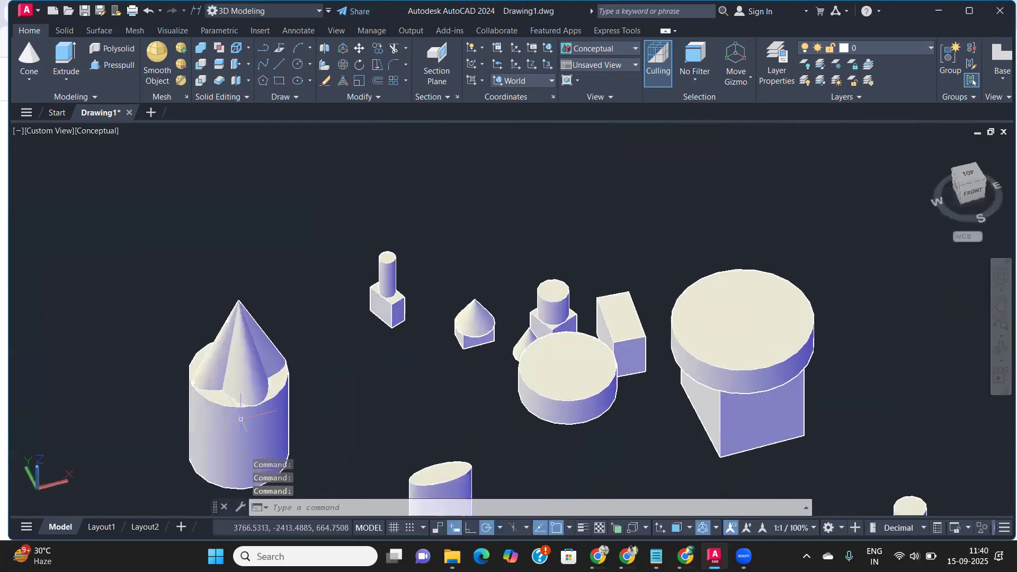
scroll(251, 389, "up", 2)
scroll(251, 390, "up", 2)
mouse_move(251, 390)
middle_mouse_down("shift")
mouse_move(277, 392)
mouse_move(223, 390)
mouse_move(233, 392)
middle_mouse_up("shift")
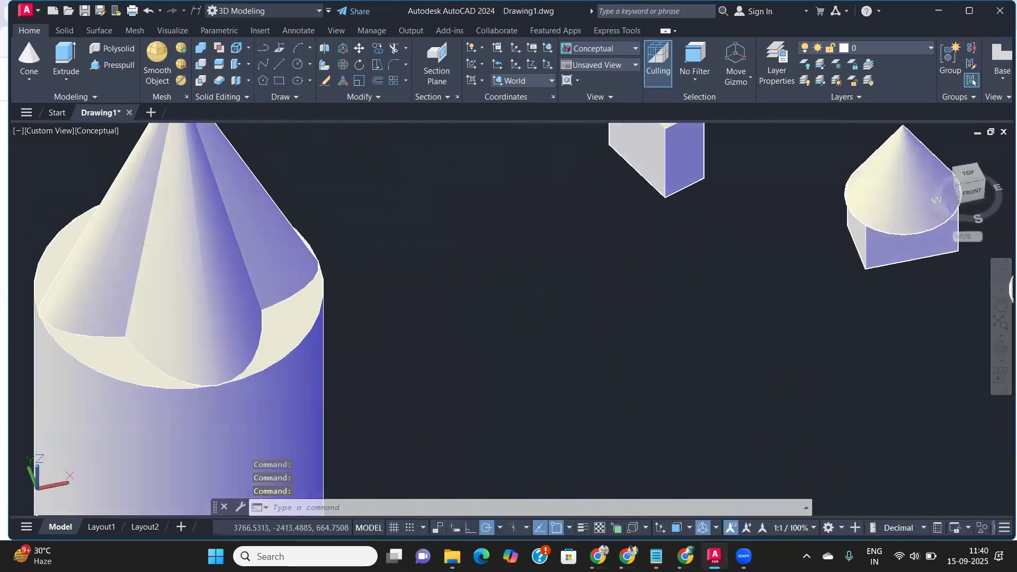
scroll(342, 376, "down", 4)
middle_click_drag(349, 377, 196, 342, "shift")
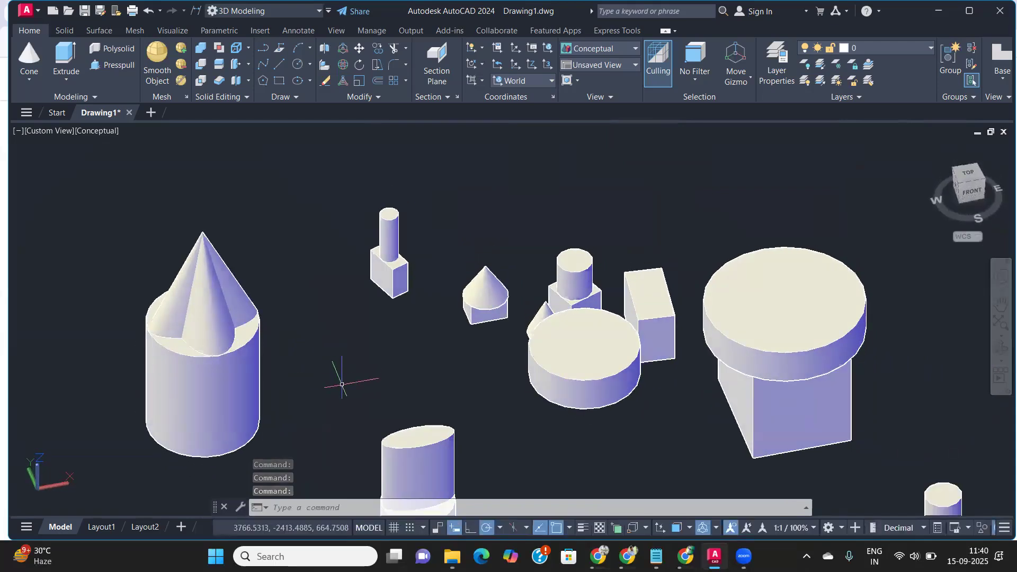
middle_click_drag(373, 407, 403, 374)
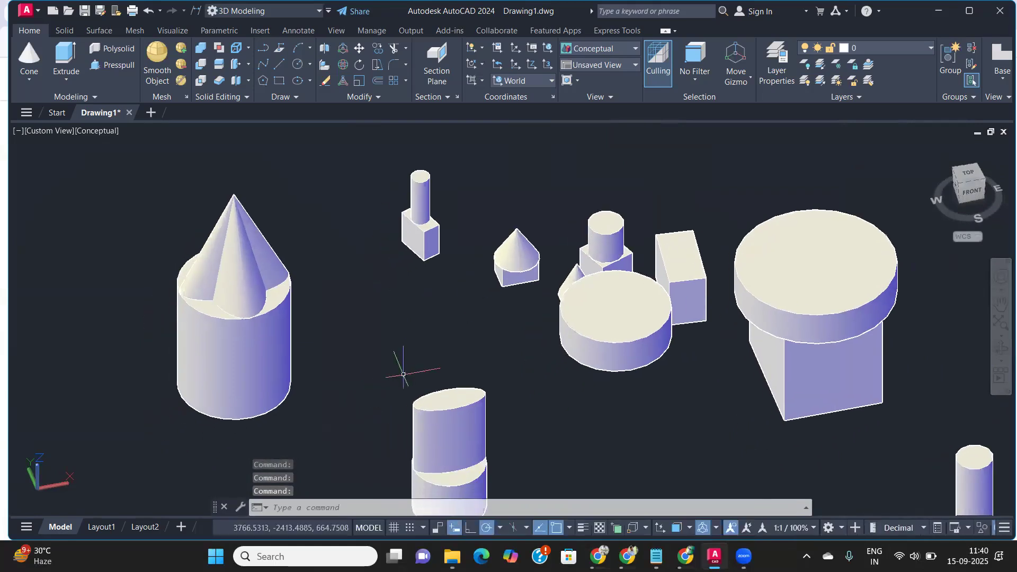
Step: Create a sphere in the empty space beside the two small freestanding cones, with a freely picked centre and a radius of about 112
left_click(30, 79)
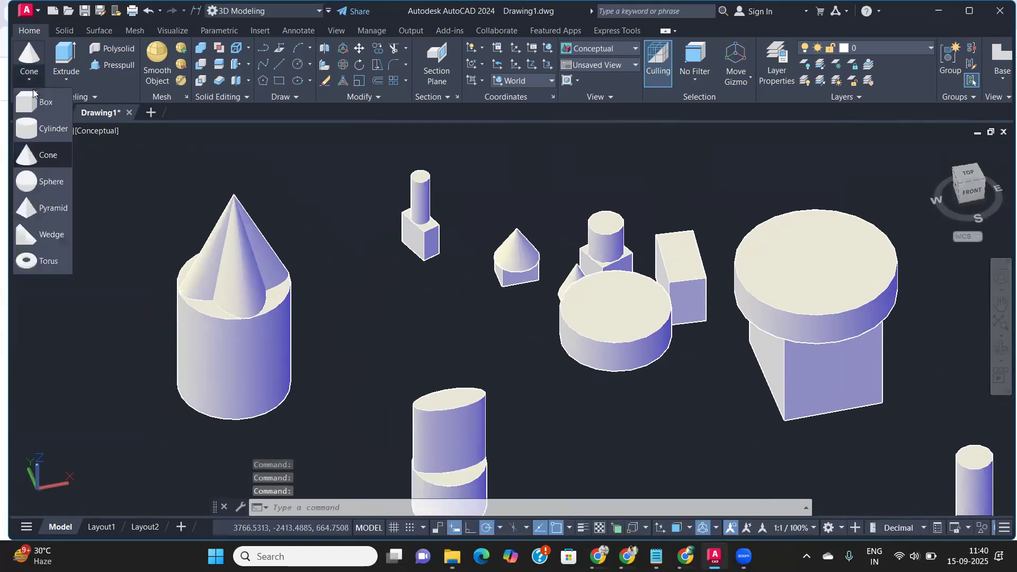
left_click(56, 180)
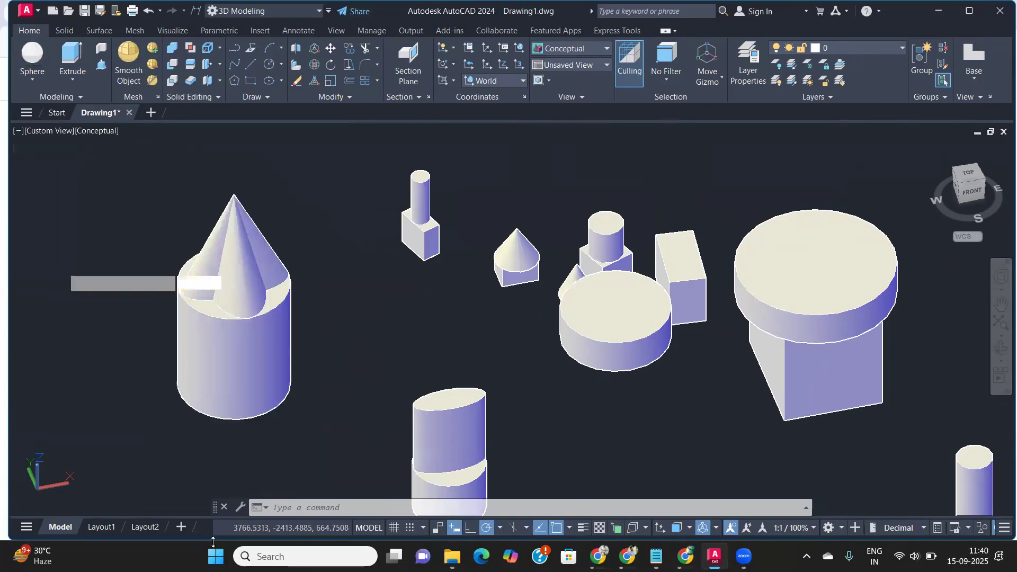
middle_click_drag(512, 429, 34, 431)
scroll(864, 415, "down", 5)
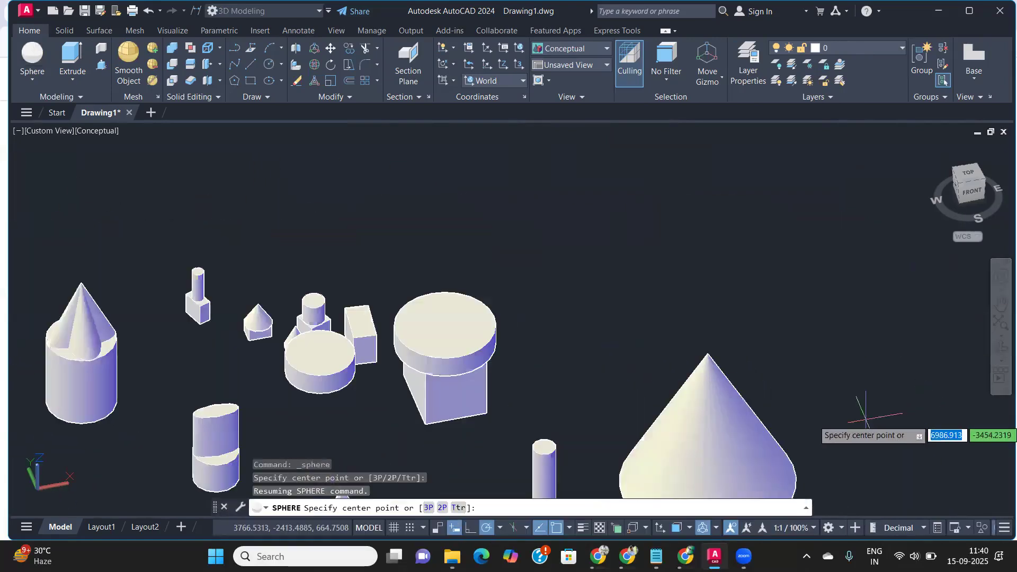
middle_click_drag(854, 453, 431, 323)
middle_click_drag(454, 398, 432, 171)
scroll(556, 331, "up", 2)
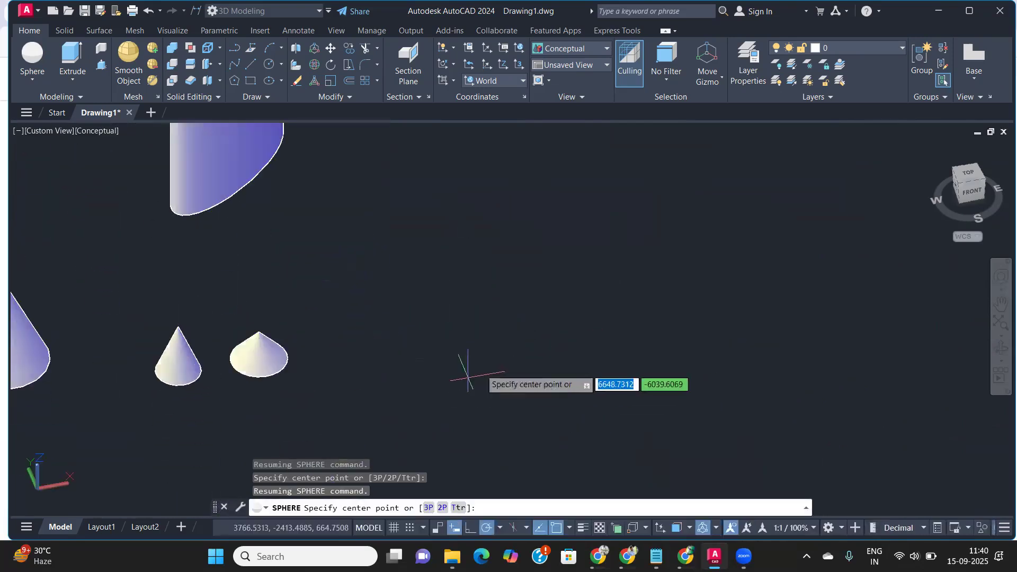
scroll(479, 339, "up", 2)
left_click(483, 295)
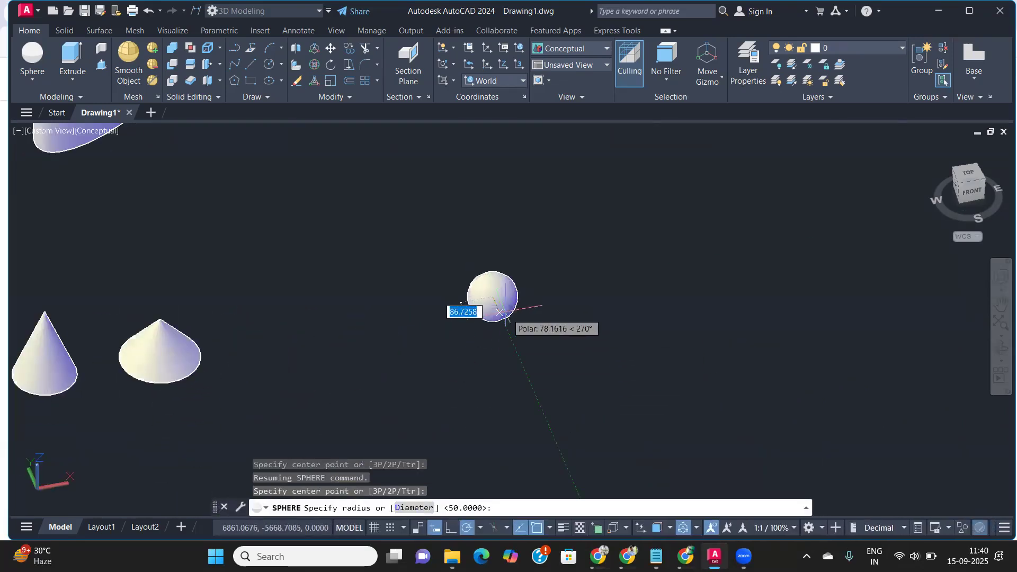
left_click(533, 322)
middle_click_drag(583, 324, 604, 317, "shift")
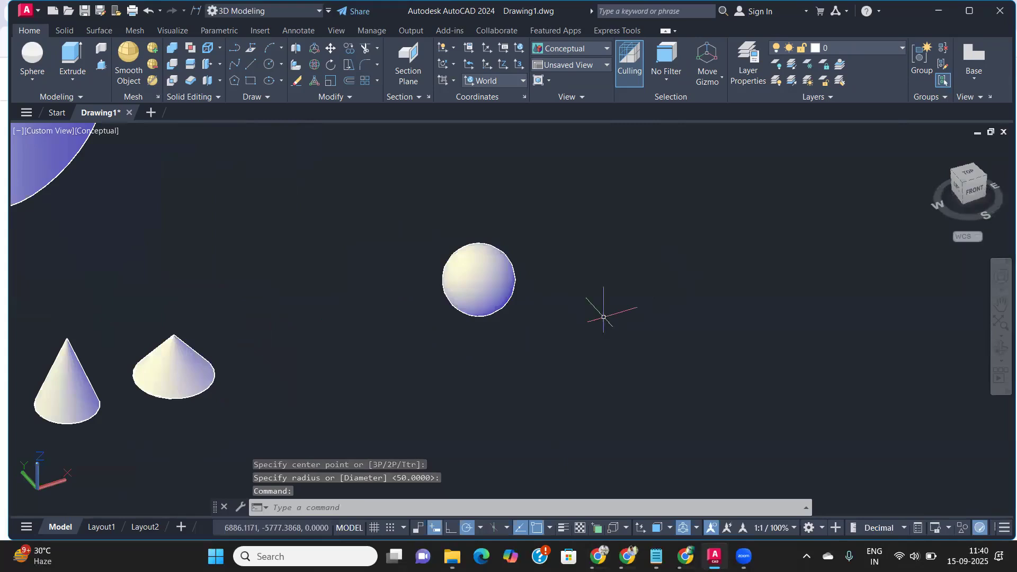
scroll(556, 304, "up", 3)
middle_click_drag(426, 311, 656, 318)
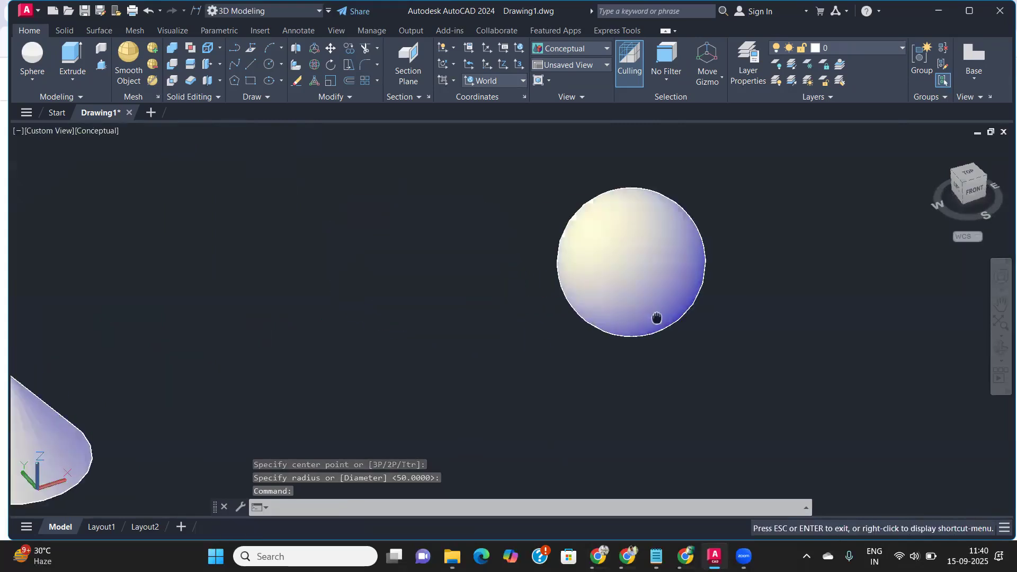
scroll(652, 262, "up", 1)
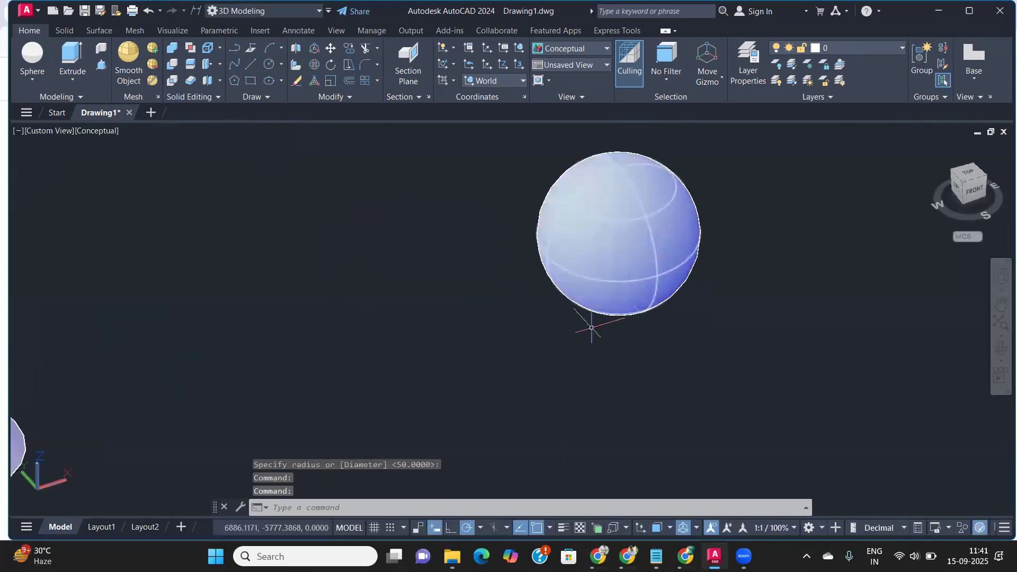
Step: Create a second sphere with a radius of 100 in the empty space beside the first one
scroll(591, 328, "down", 4)
middle_click_drag(717, 344, 495, 333)
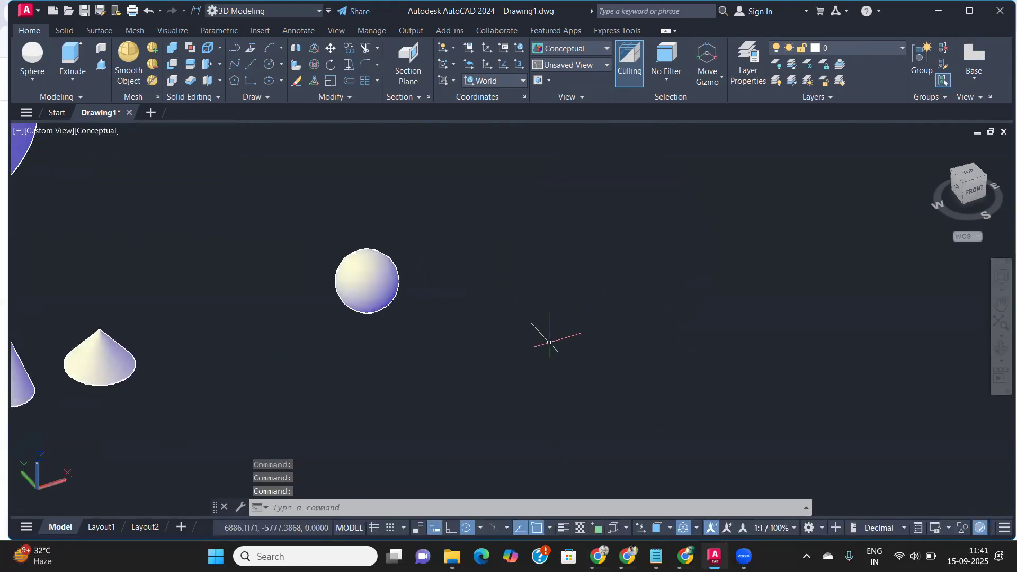
key("Return")
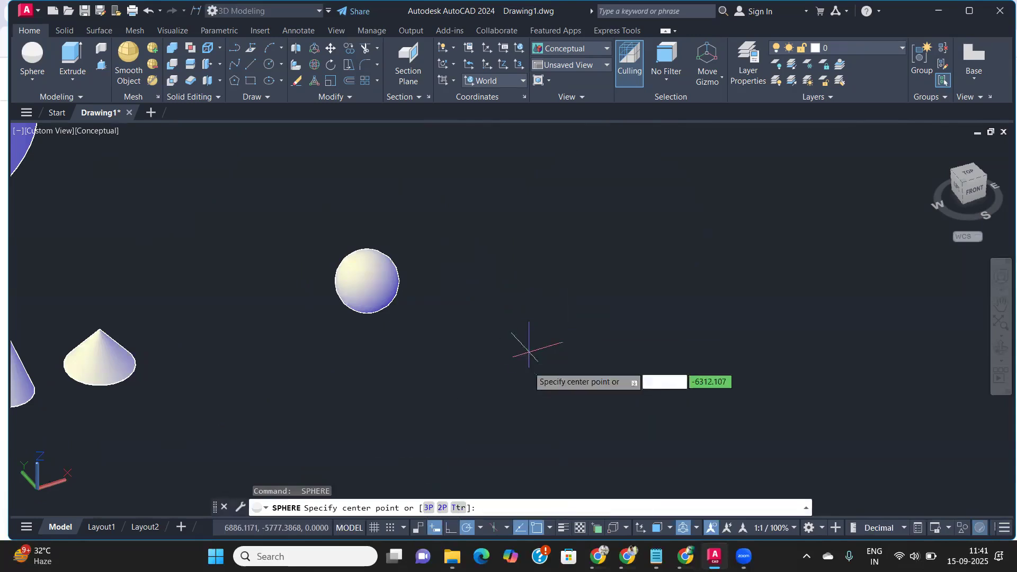
left_click(519, 325)
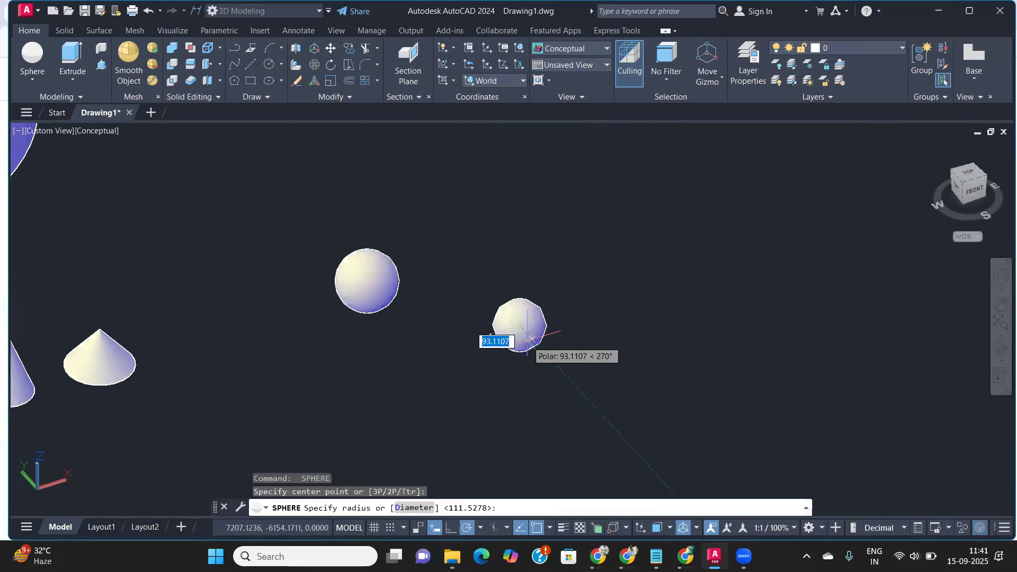
key("Return")
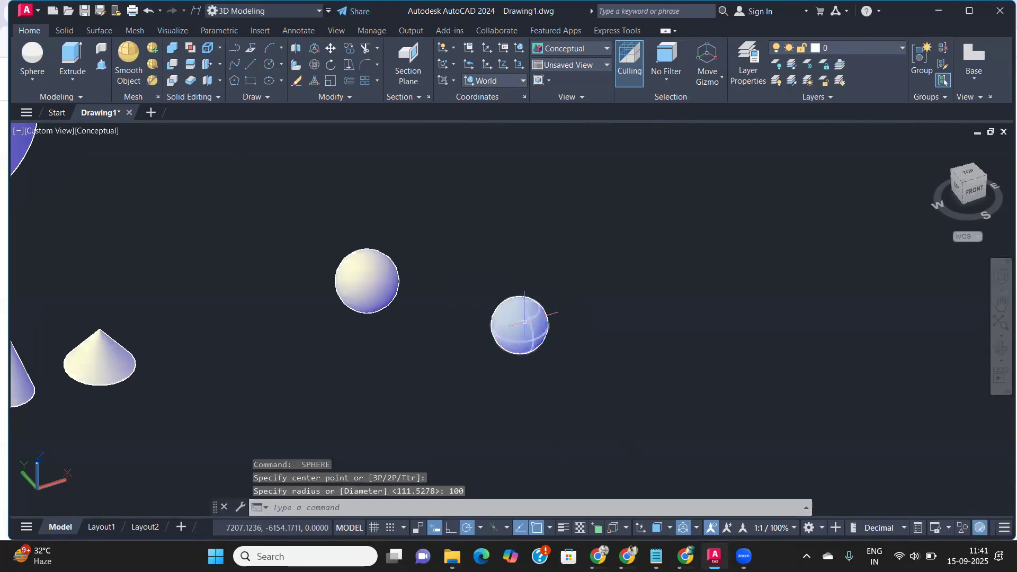
Step: Create a small sphere near the other two, defined by its centre and a diameter of 100
key("Return")
left_click(464, 385)
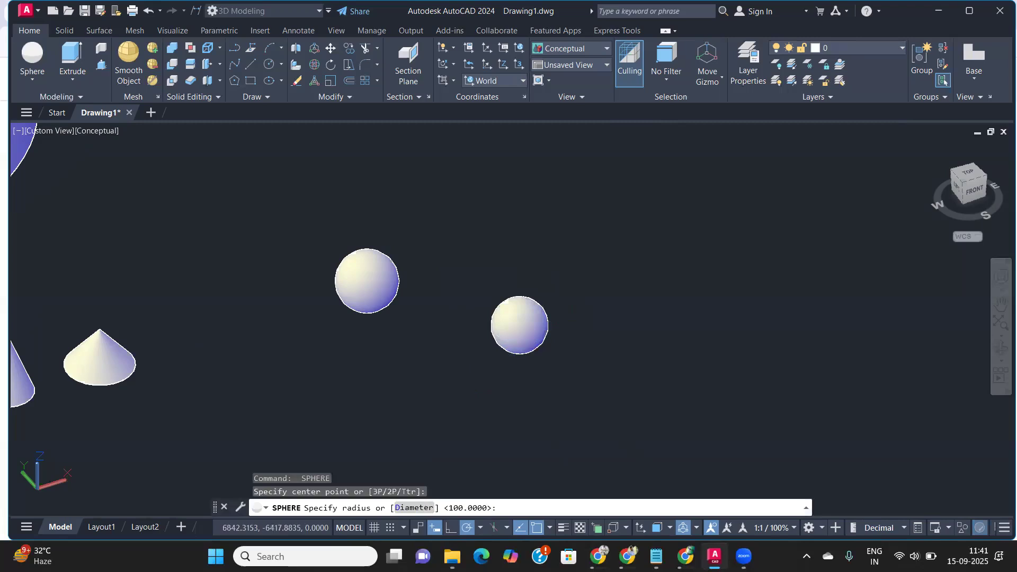
type("d")
key("Return")
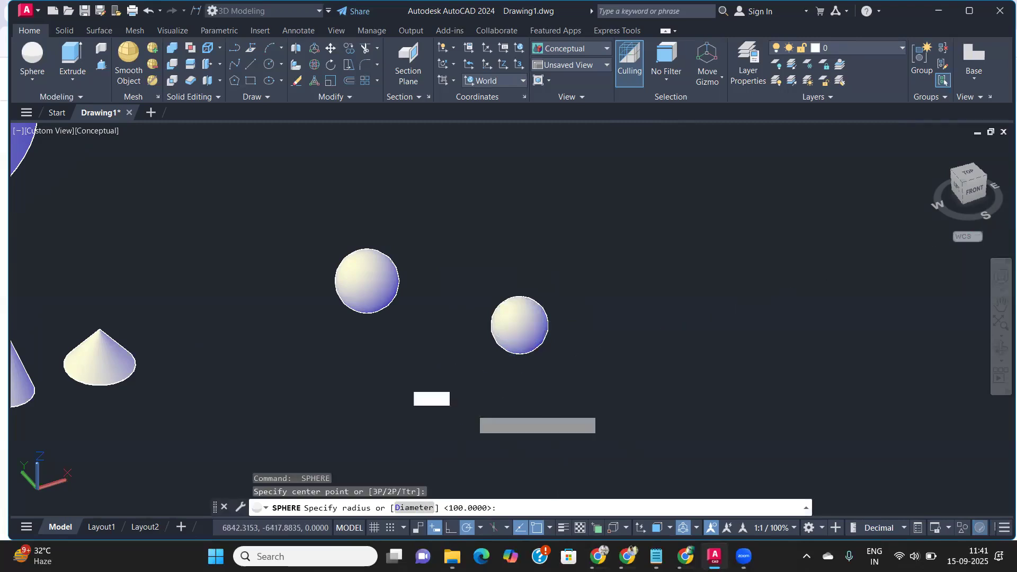
type("100")
key("Return")
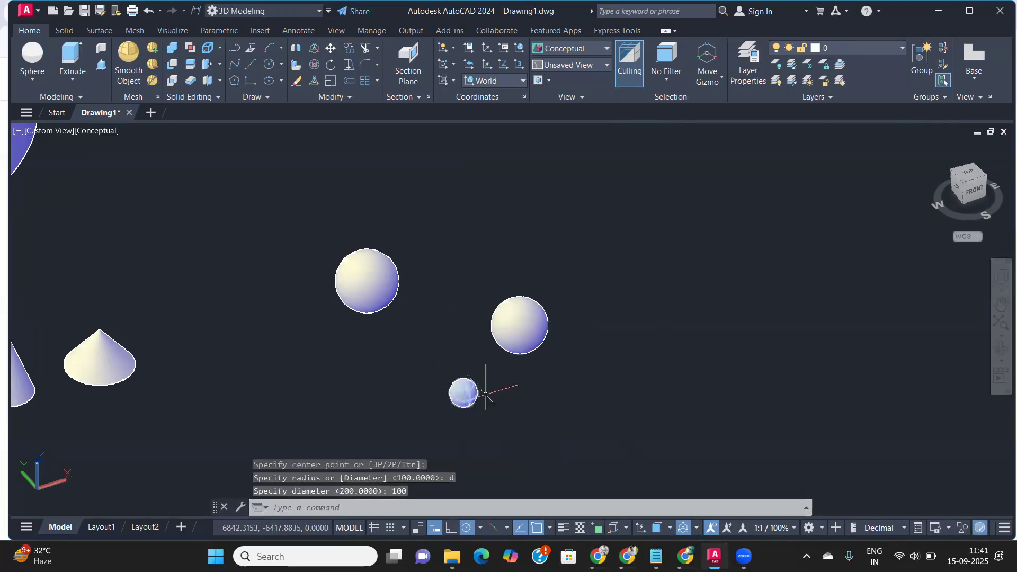
Step: Create a two-point sphere across opposite base quadrants of the slender freestanding small cone, with a diameter of about 200
middle_click_drag(303, 381, 566, 336)
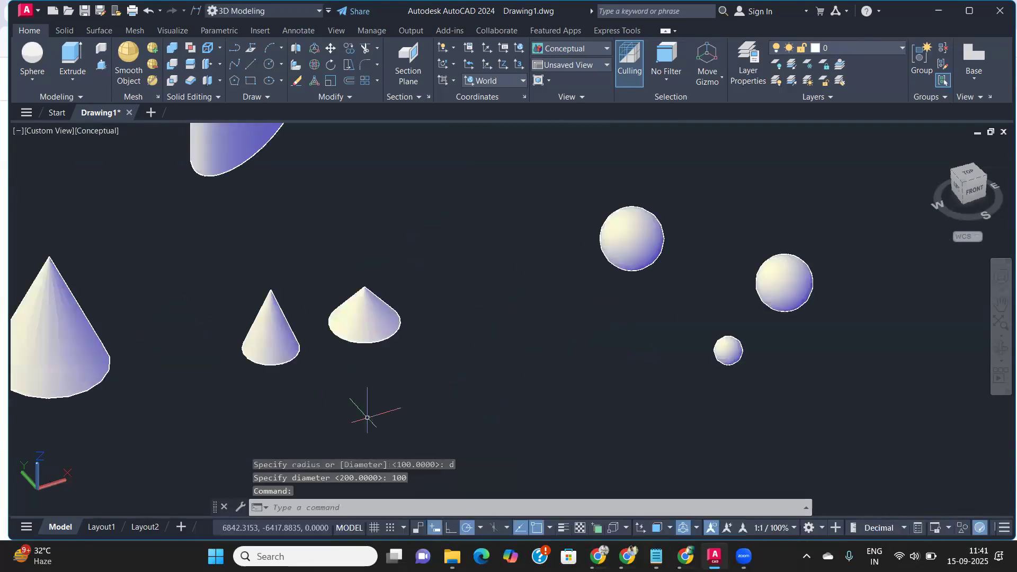
scroll(262, 371, "up", 2)
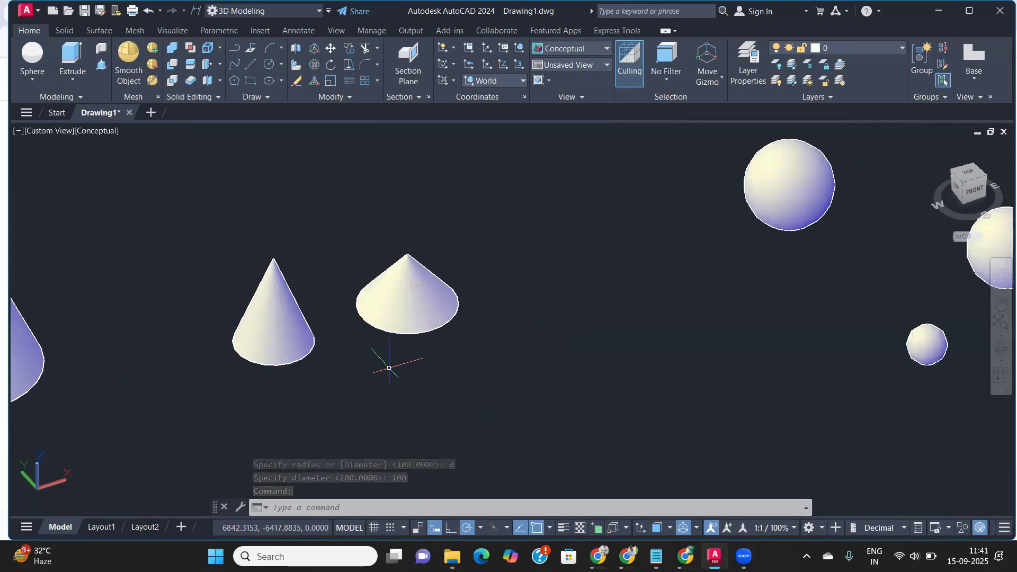
key("Return")
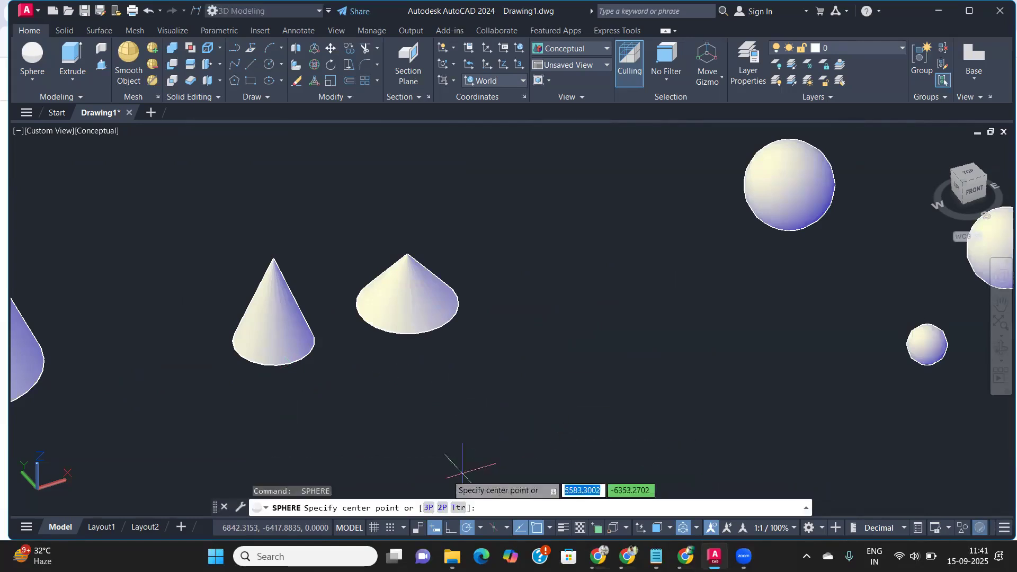
left_click(441, 508)
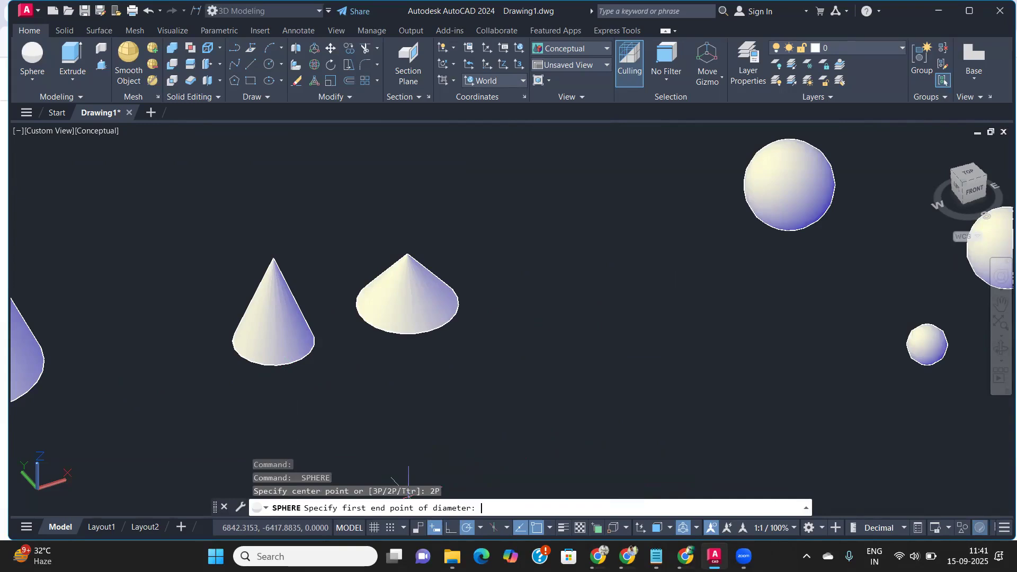
left_click(293, 363)
middle_click_drag(257, 350, 325, 375, "shift")
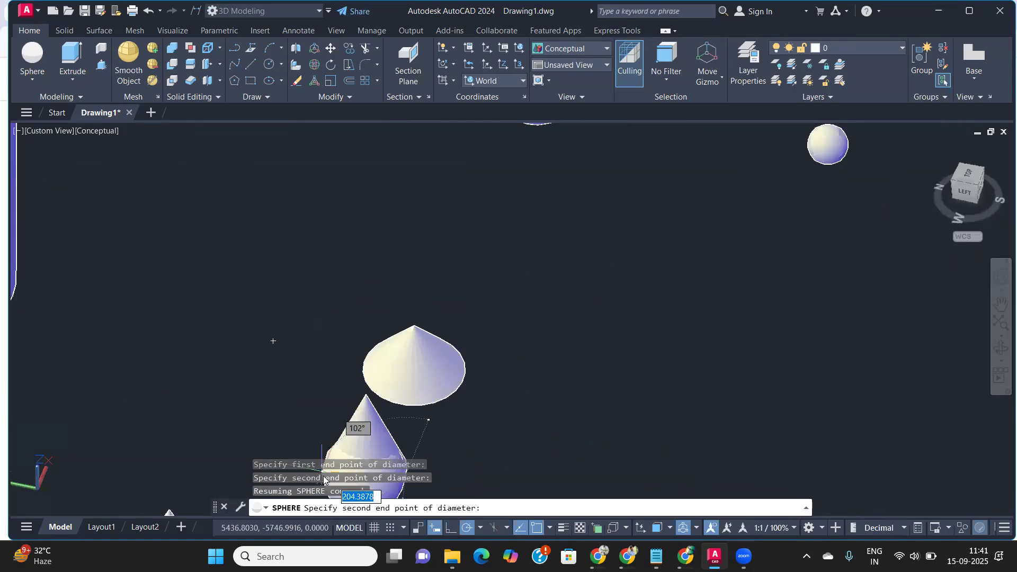
middle_click_drag(355, 421, 431, 267)
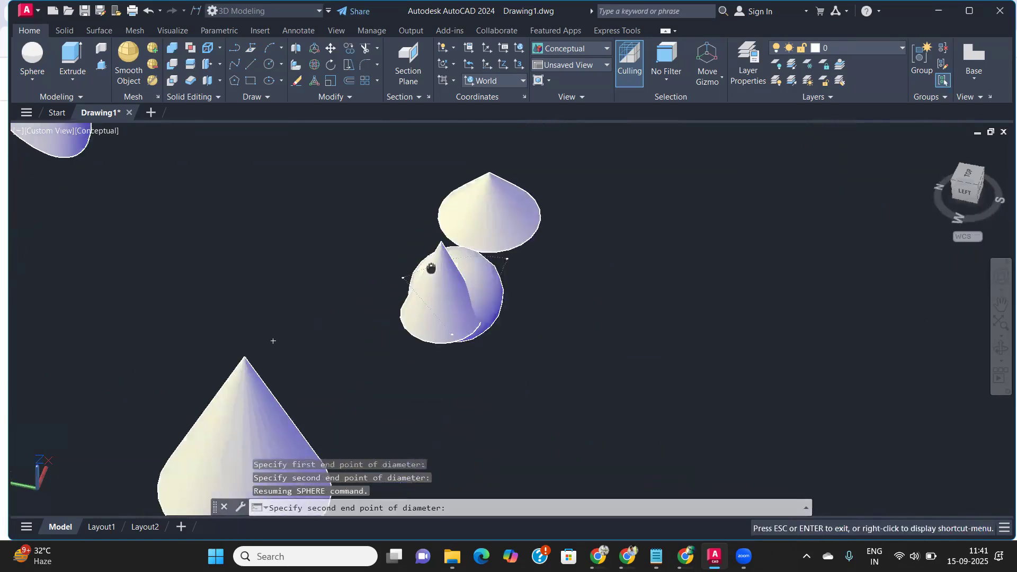
key("Escape")
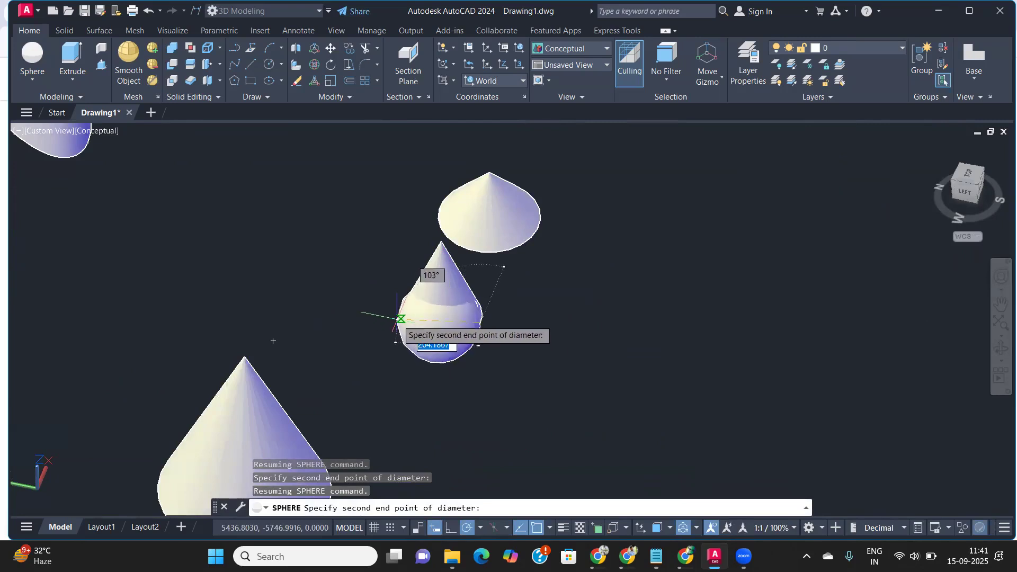
scroll(402, 320, "up", 5)
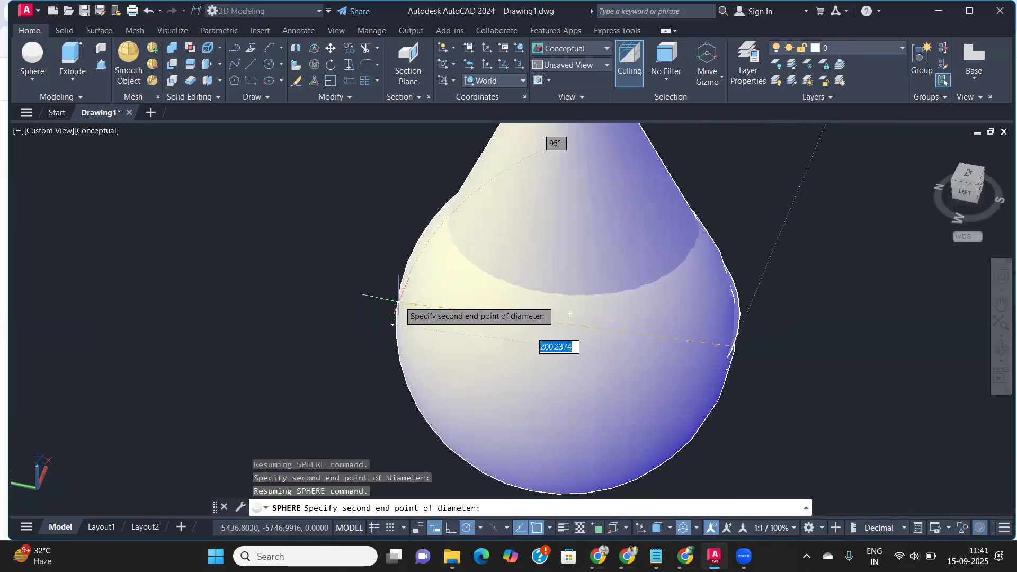
scroll(403, 291, "up", 2)
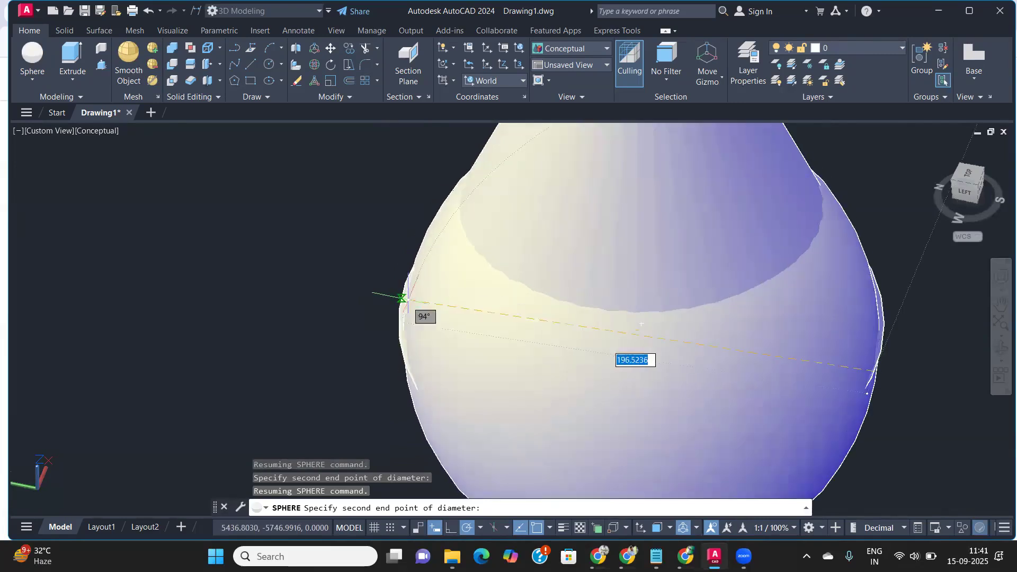
left_click(402, 295)
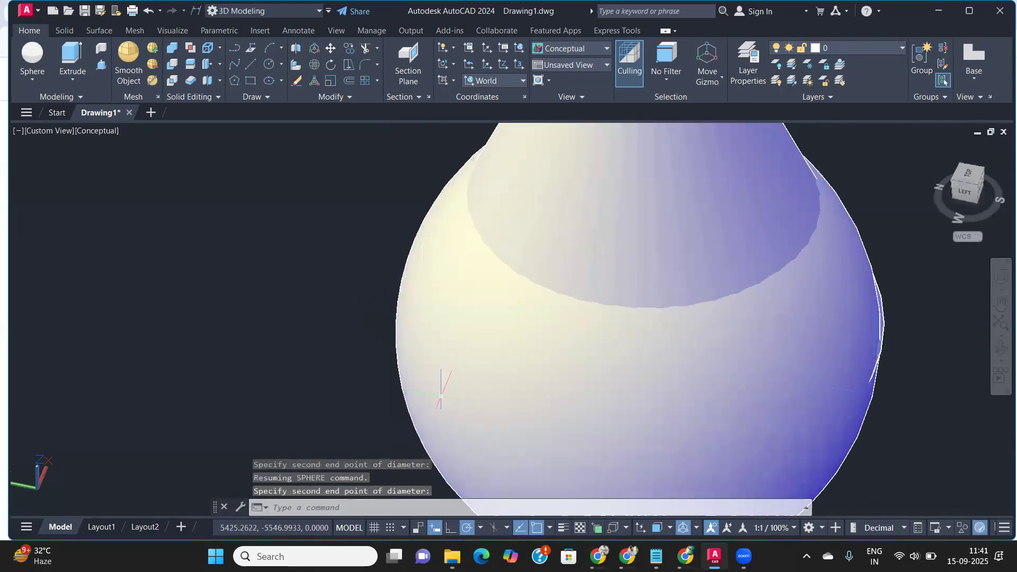
Step: Create a two-point sphere across opposite base quadrants of the wide elliptical cylinder beside the thin one, with a diameter of about 400
scroll(440, 397, "down", 4)
mouse_move(605, 420)
middle_mouse_down("shift")
mouse_move(661, 422)
mouse_move(553, 387)
mouse_move(322, 379)
mouse_move(459, 405)
mouse_move(717, 406)
mouse_move(589, 409)
middle_mouse_up("shift")
scroll(589, 409, "down", 7)
middle_click_drag(480, 397, 588, 397)
scroll(408, 398, "up", 4)
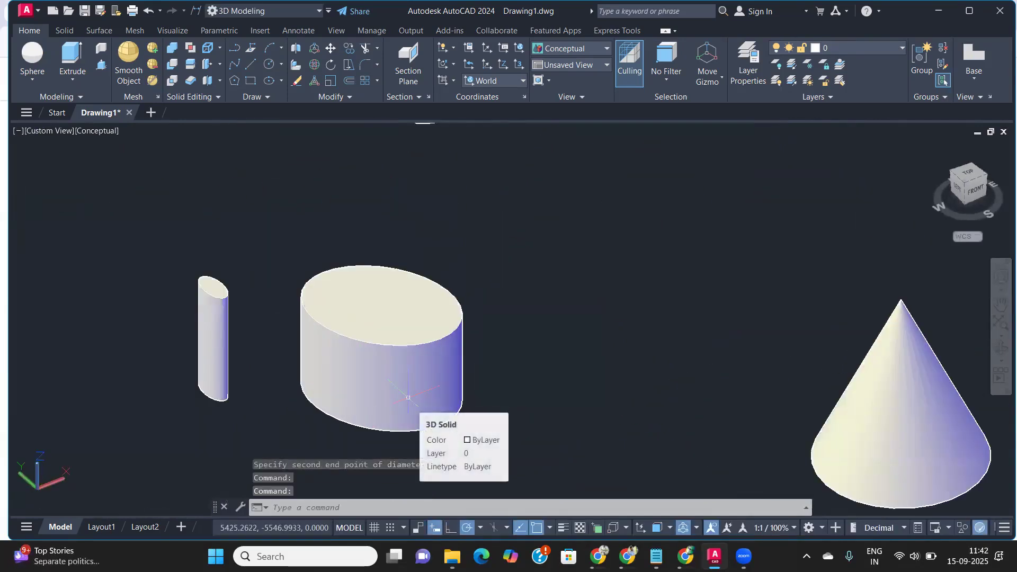
type("sphere")
key("Return")
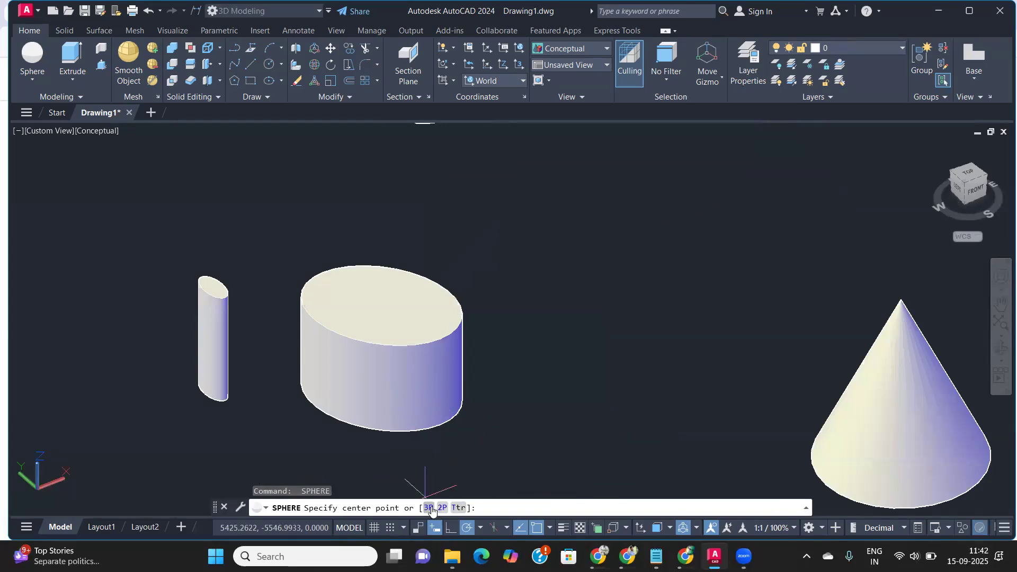
left_click(442, 509)
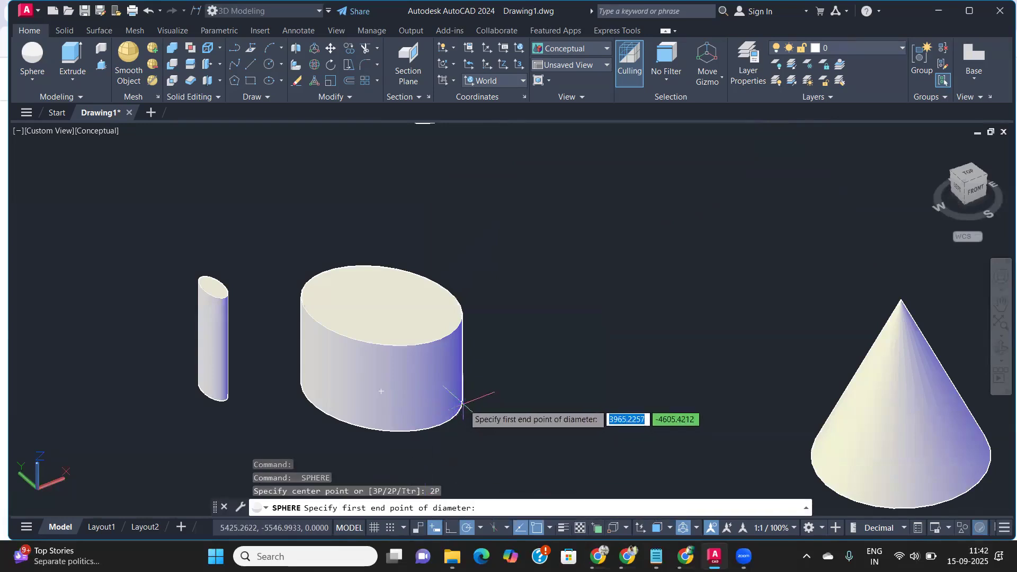
left_click(457, 413)
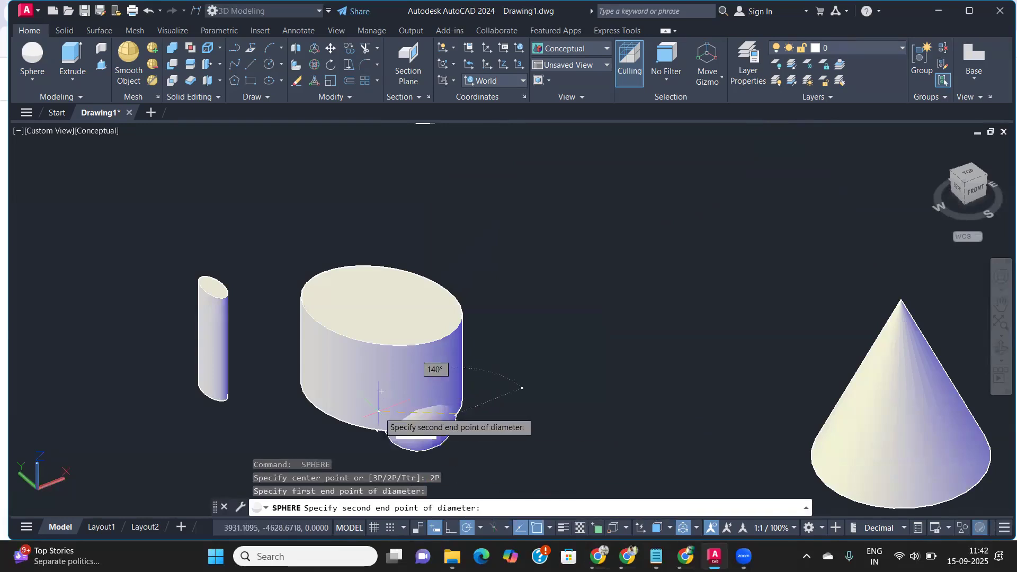
middle_click_drag(380, 417, 173, 396, "shift")
middle_click_drag(245, 418, 194, 436, "shift")
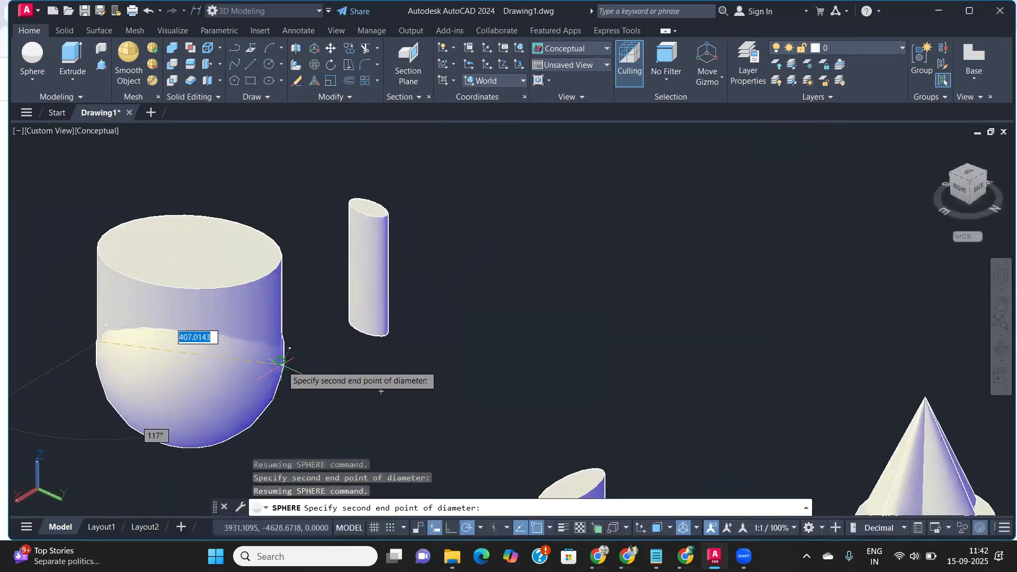
middle_click_drag(351, 404, 389, 259, "shift")
key("Escape")
Step: Create a two-point sphere of diameter 200 between opposite top-rim quadrants of the elliptical cylinder standing on the short round cylinder
middle_click_drag(302, 206, 344, 280, "shift")
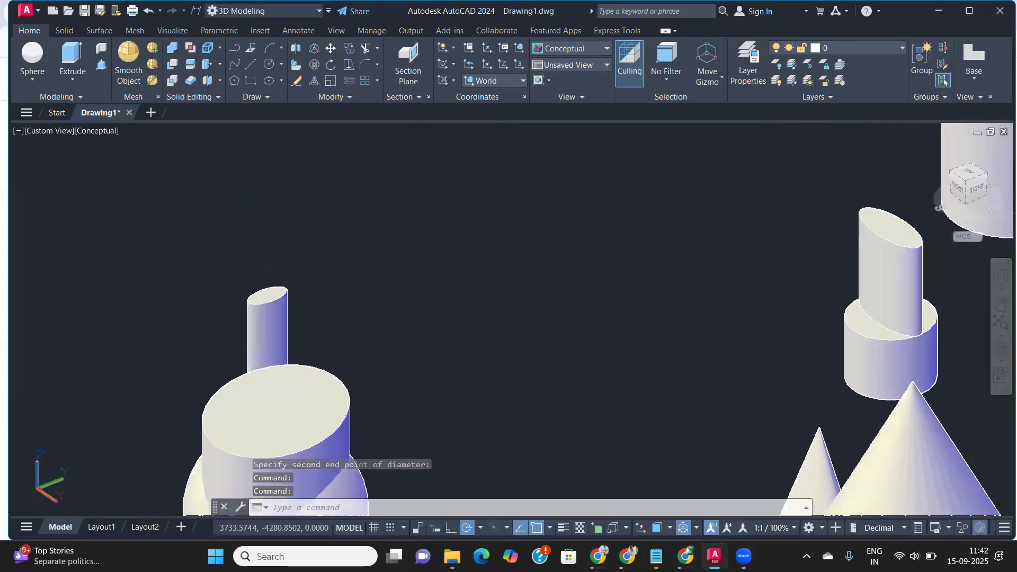
middle_click_drag(858, 394, 591, 338, "shift")
scroll(571, 339, "up", 2)
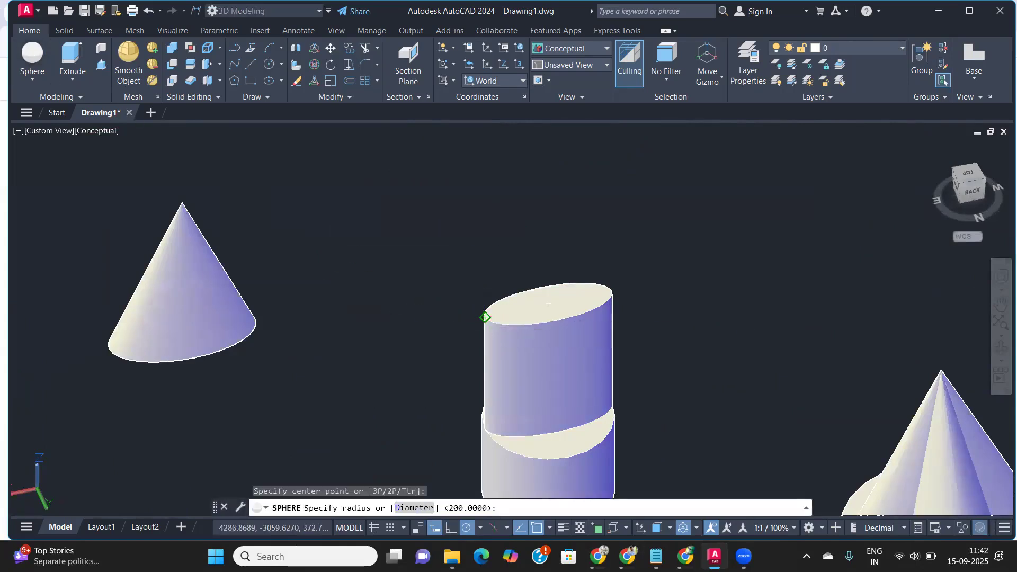
key("Escape")
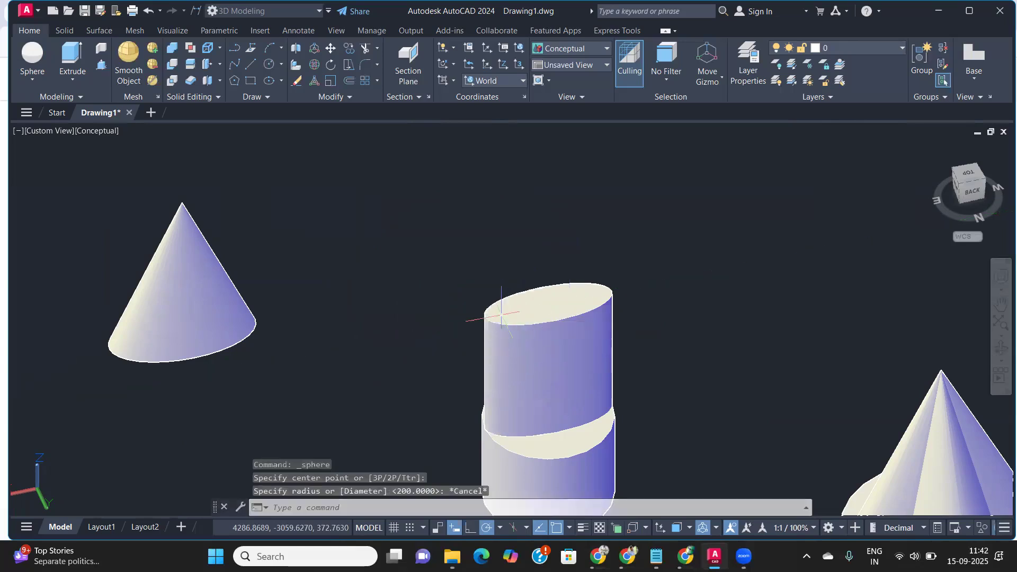
left_click(25, 58)
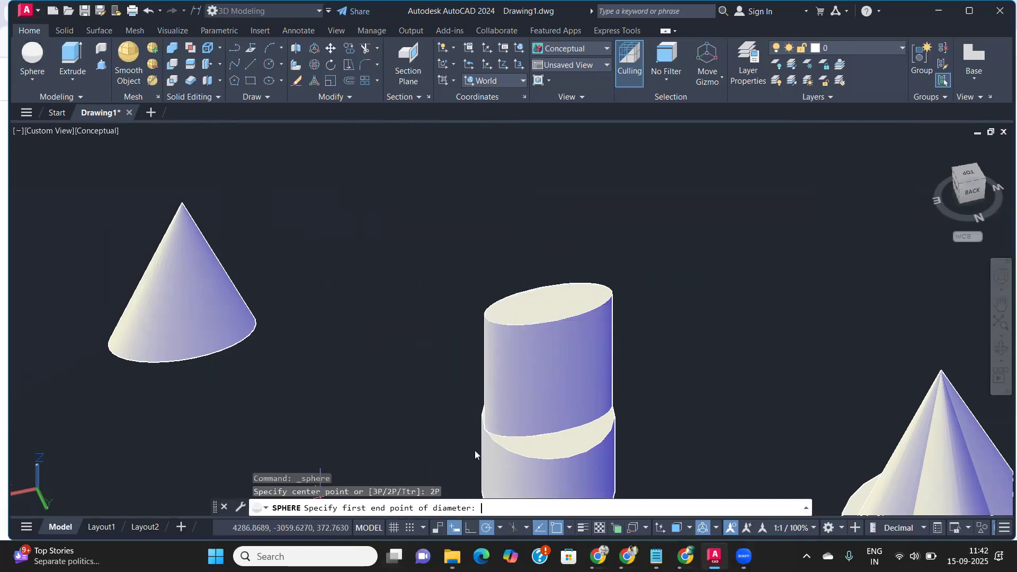
left_click(485, 317)
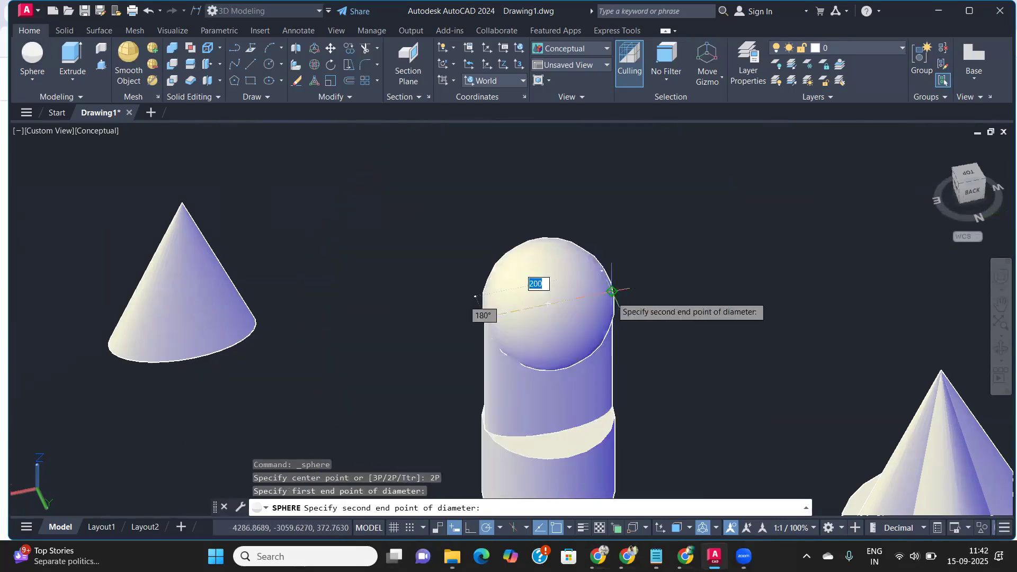
left_click(611, 293)
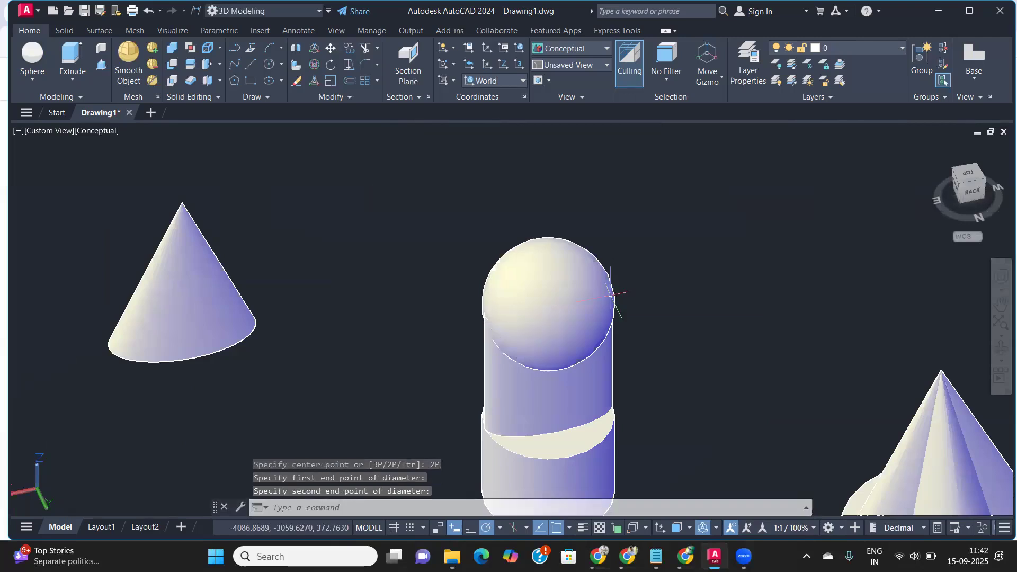
Step: Examine how the sphere sits on the stacked cylinders and look over the surrounding solids
middle_click_drag(591, 378, 750, 345, "shift")
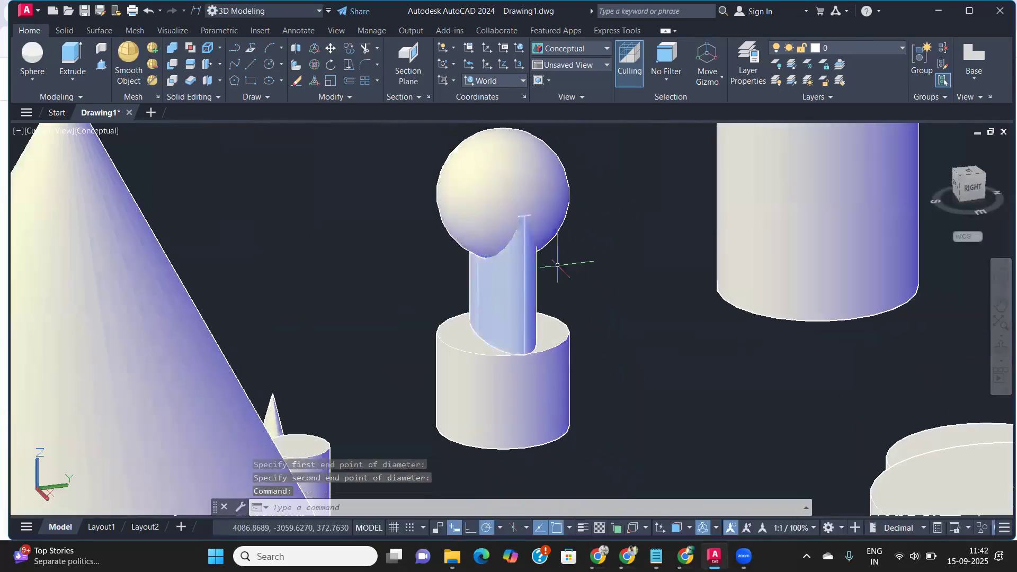
scroll(529, 260, "up", 5)
scroll(529, 260, "down", 2)
middle_click_drag(530, 260, 520, 358)
scroll(520, 358, "down", 4)
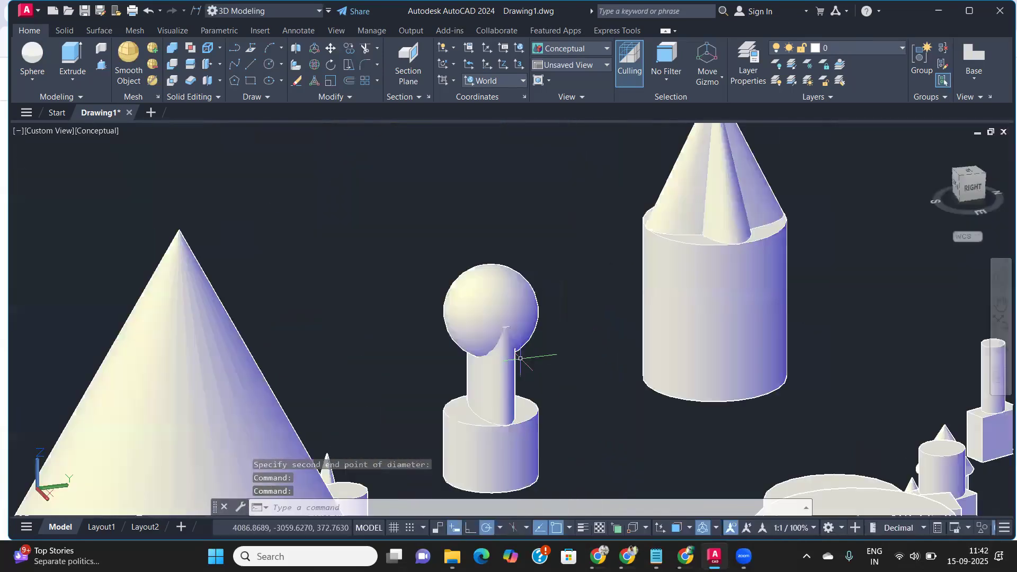
scroll(504, 390, "down", 2)
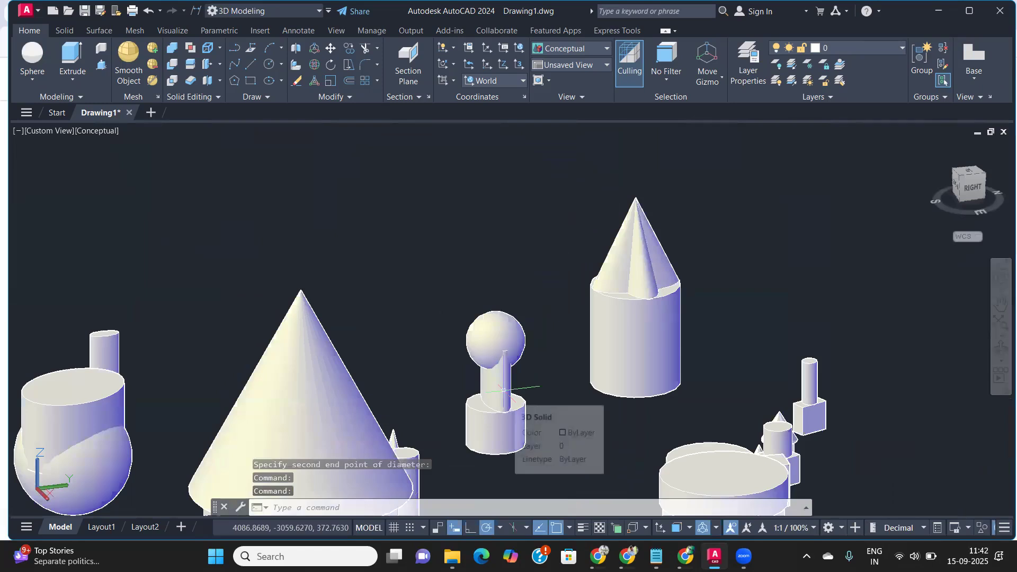
scroll(504, 389, "up", 3)
scroll(504, 390, "down", 4)
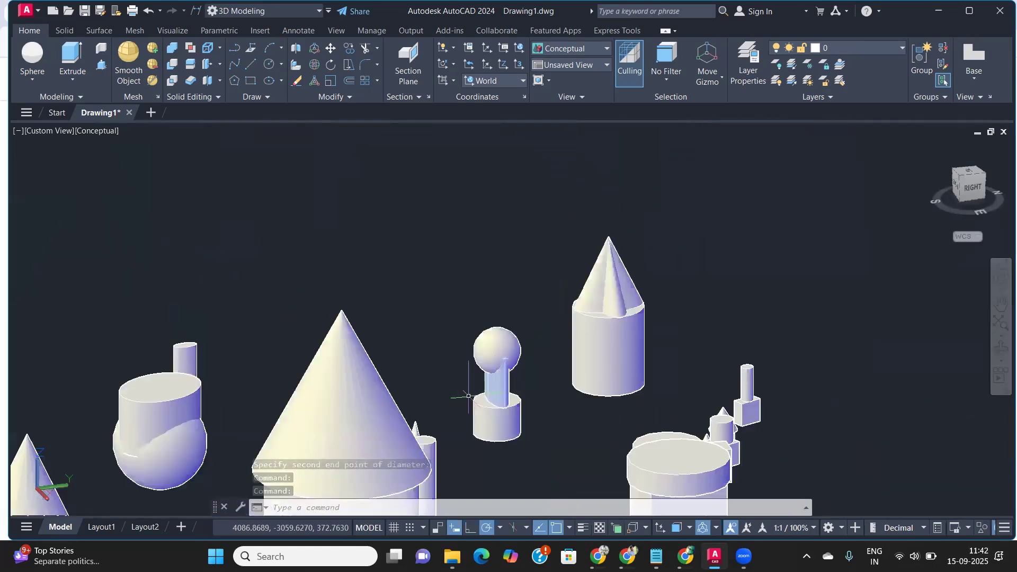
scroll(504, 390, "up", 2)
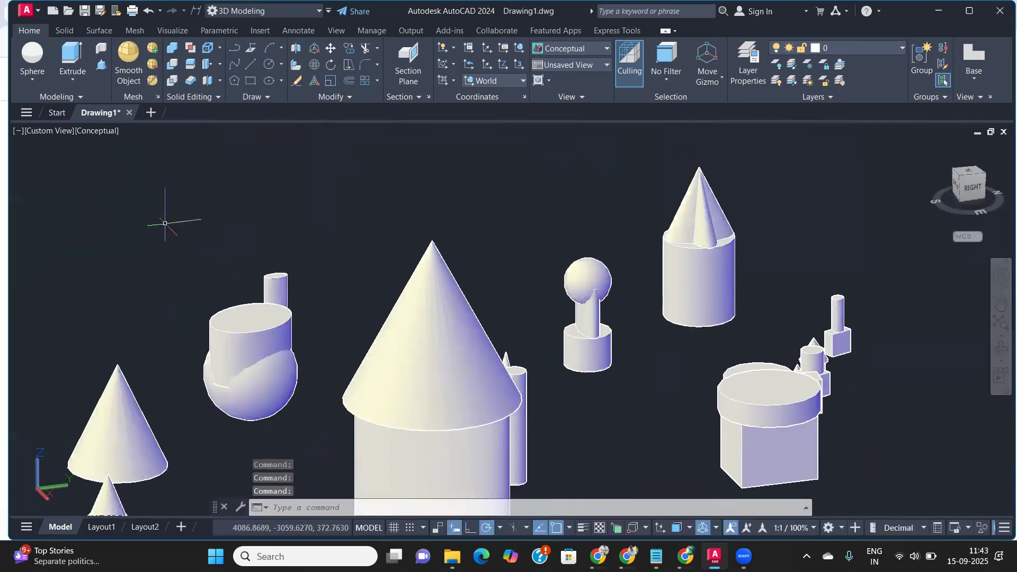
Step: Create a three-point sphere through three top corners of the small box beside the low wide cylinder, with a radius of about 112
middle_click_drag(239, 402, 279, 303)
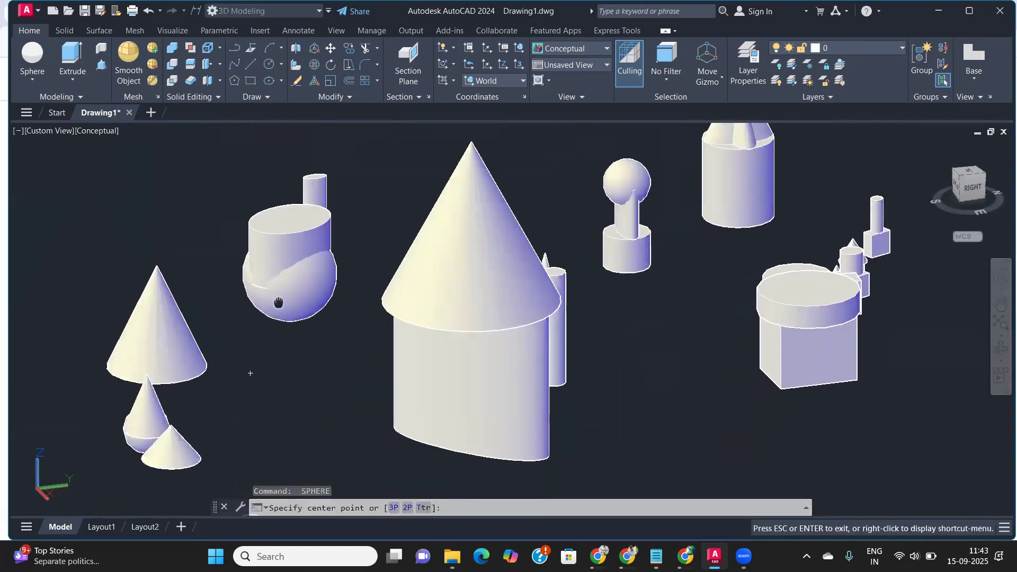
middle_click_drag(536, 398, 401, 428, "shift")
scroll(636, 441, "up", 3)
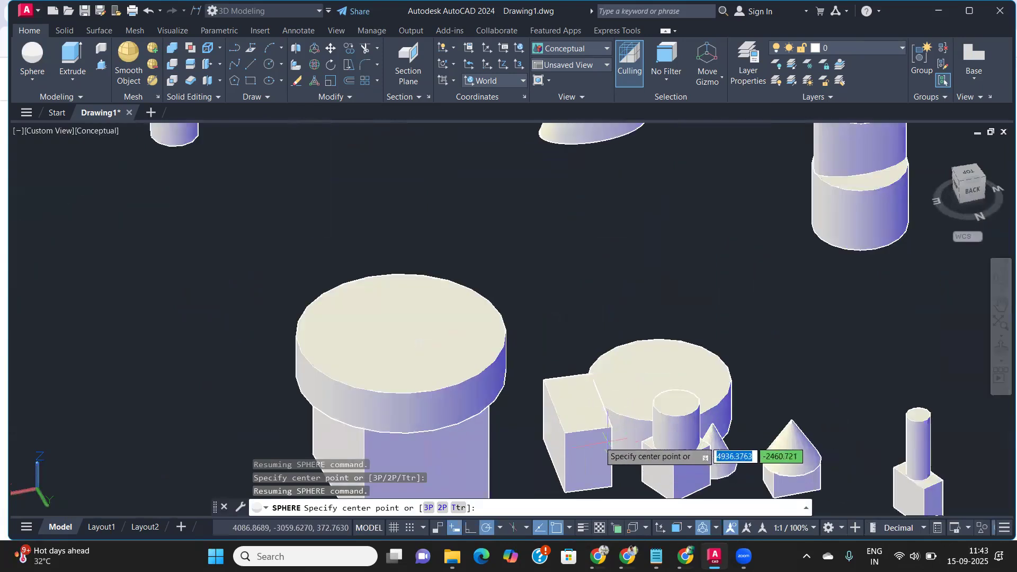
scroll(606, 440, "up", 3)
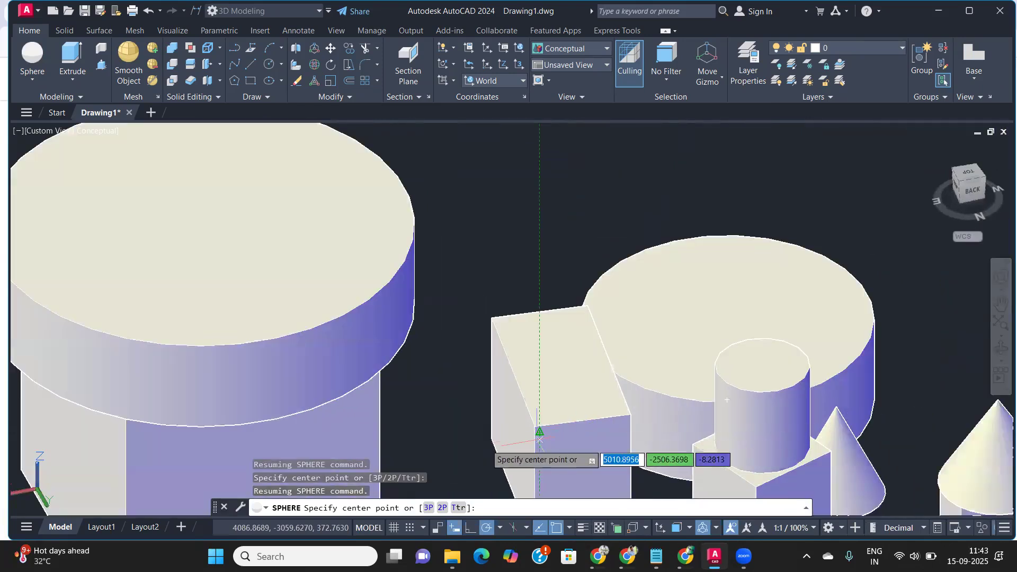
left_click(427, 507)
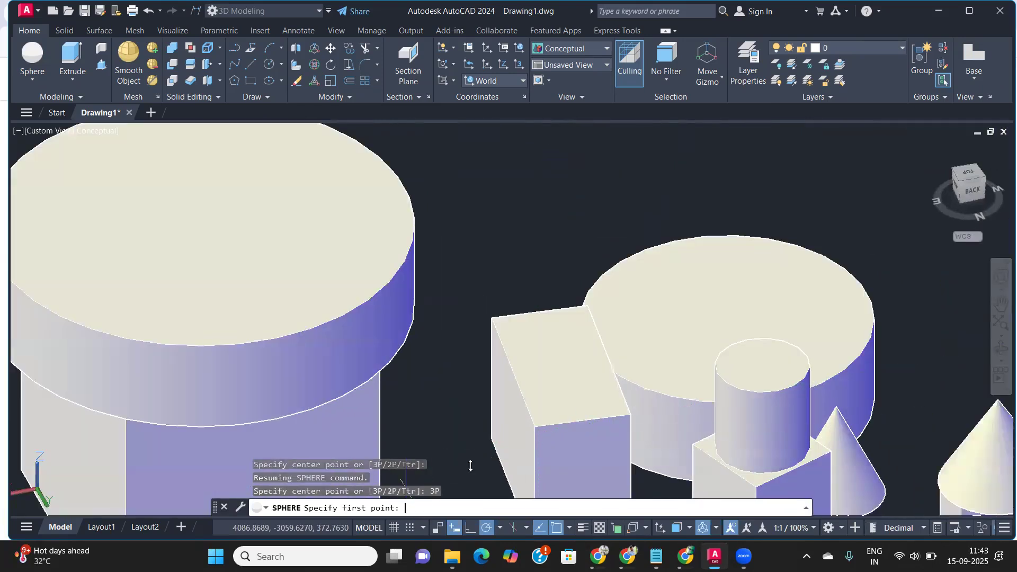
left_click(534, 427)
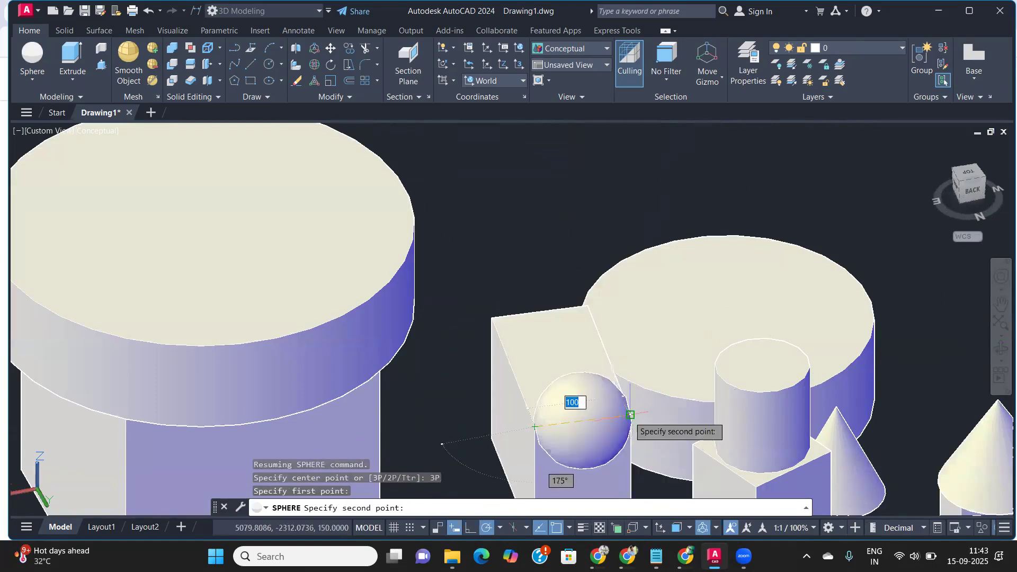
left_click(631, 415)
middle_click_drag(613, 382, 446, 374, "shift")
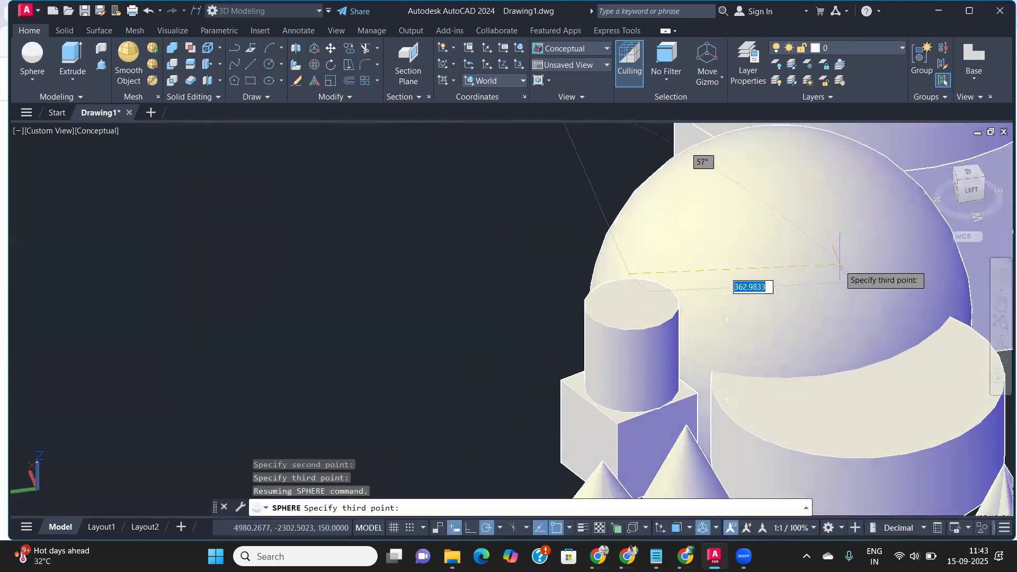
left_click(823, 260)
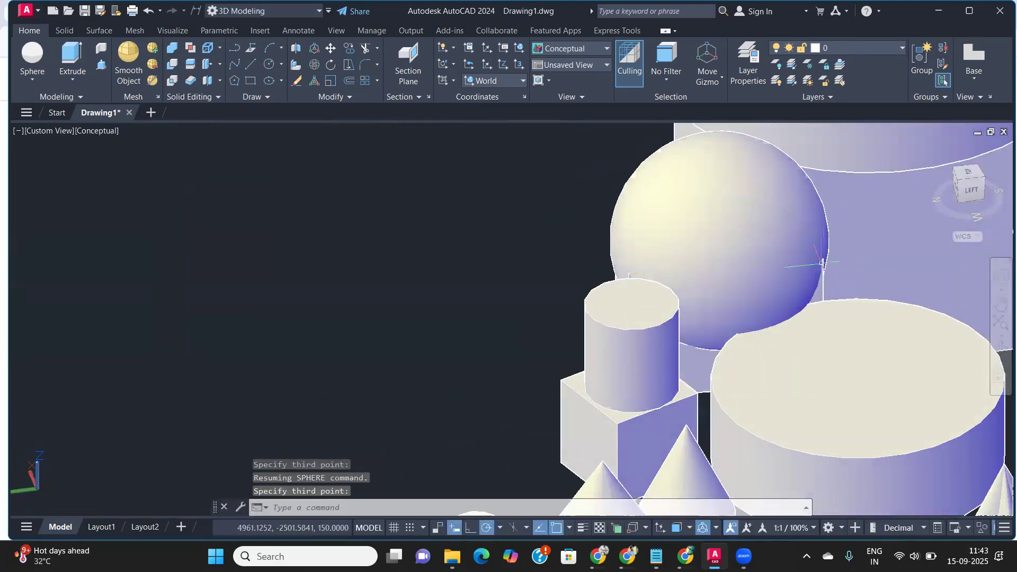
middle_click_drag(793, 318, 1001, 276, "shift")
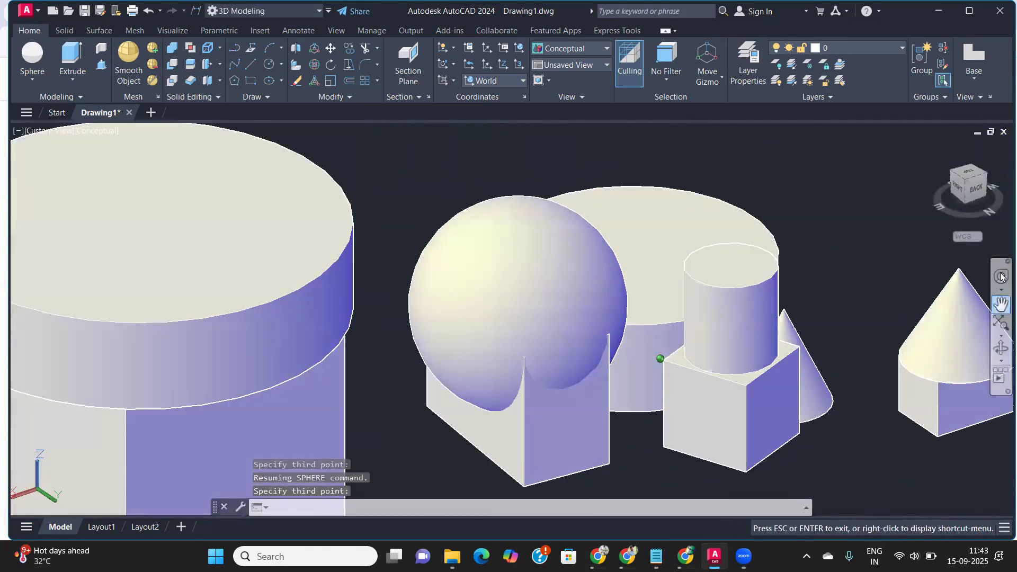
Step: Try to create a tangent-tangent-radius sphere of radius 50 between the low wide cylinder's base edge and the large box's base edge
middle_click_drag(886, 280, 692, 297, "shift")
scroll(699, 350, "down", 5)
middle_click_drag(724, 363, 468, 281)
scroll(398, 352, "up", 3)
middle_click_drag(393, 352, 441, 376)
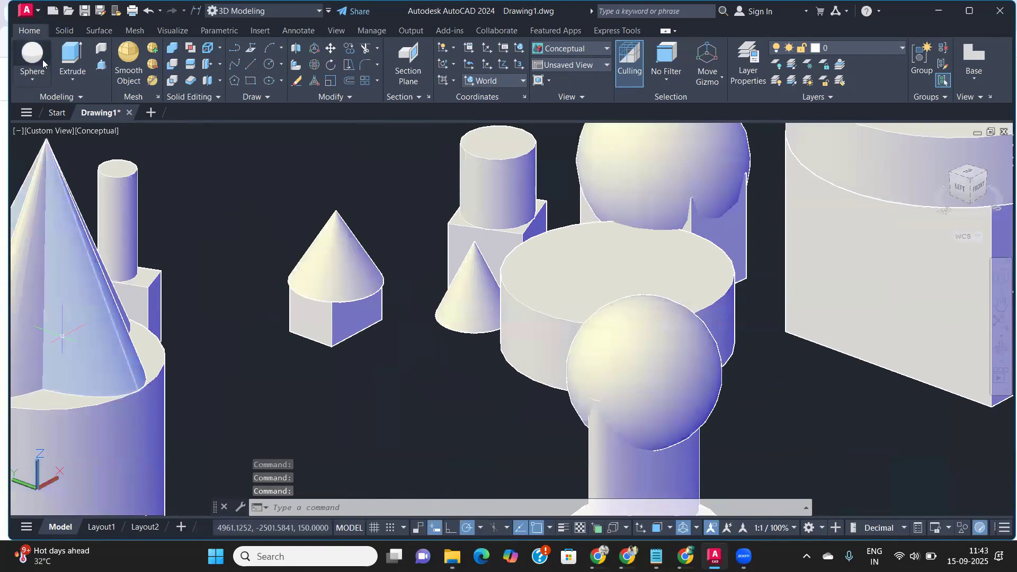
left_click(31, 81)
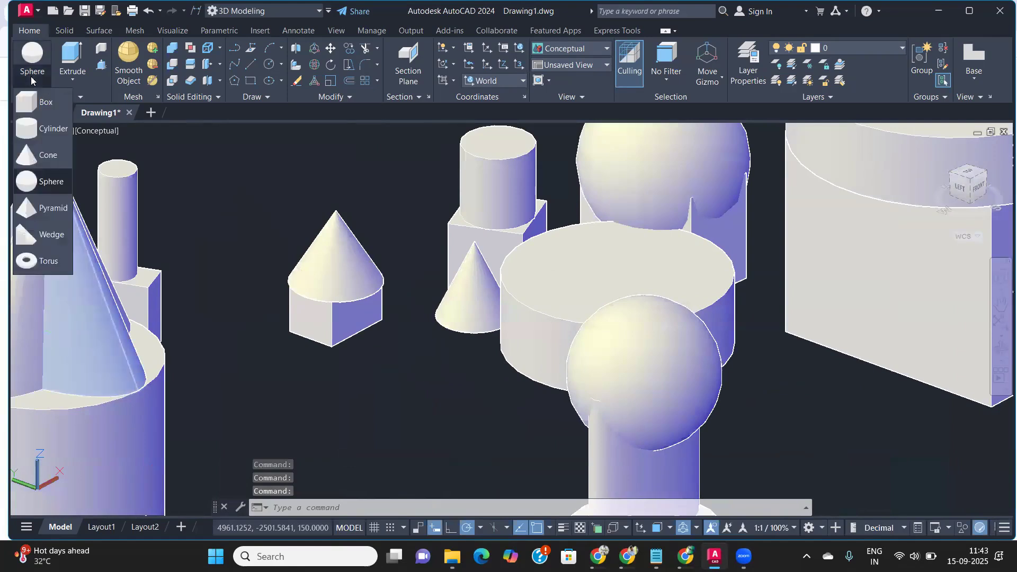
left_click(50, 184)
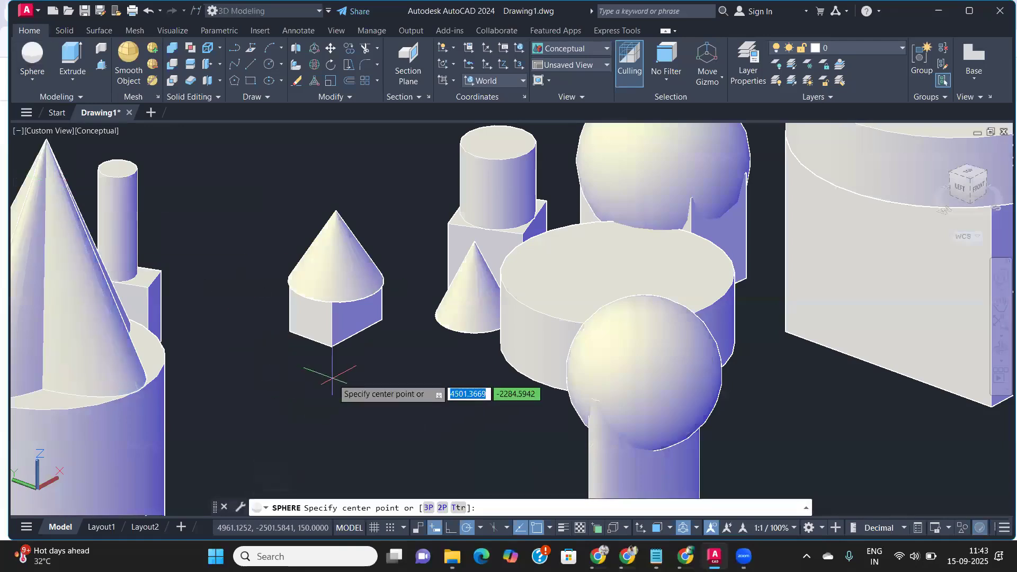
scroll(332, 378, "down", 5)
middle_click_drag(300, 415, 306, 410)
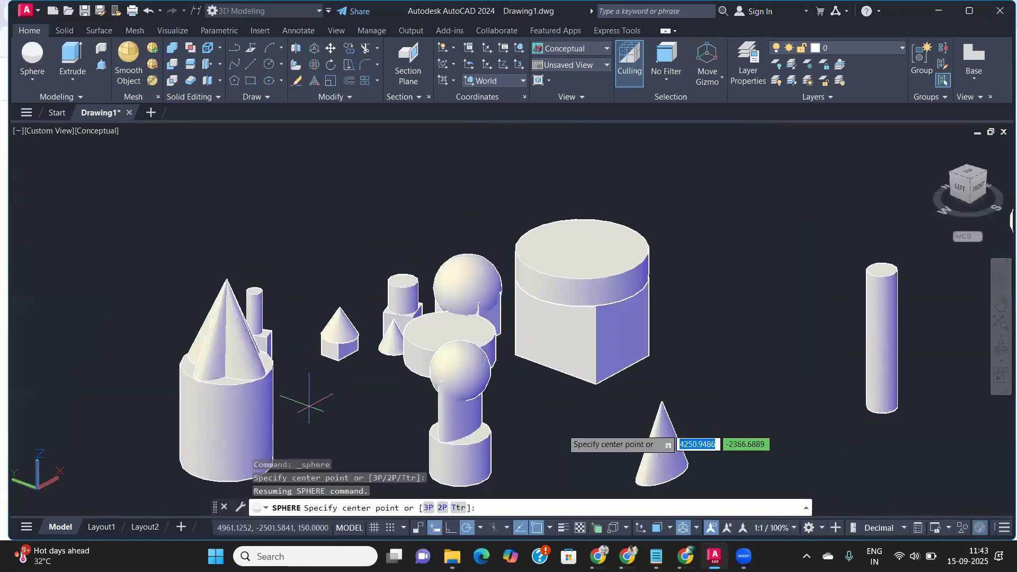
scroll(557, 395, "up", 2)
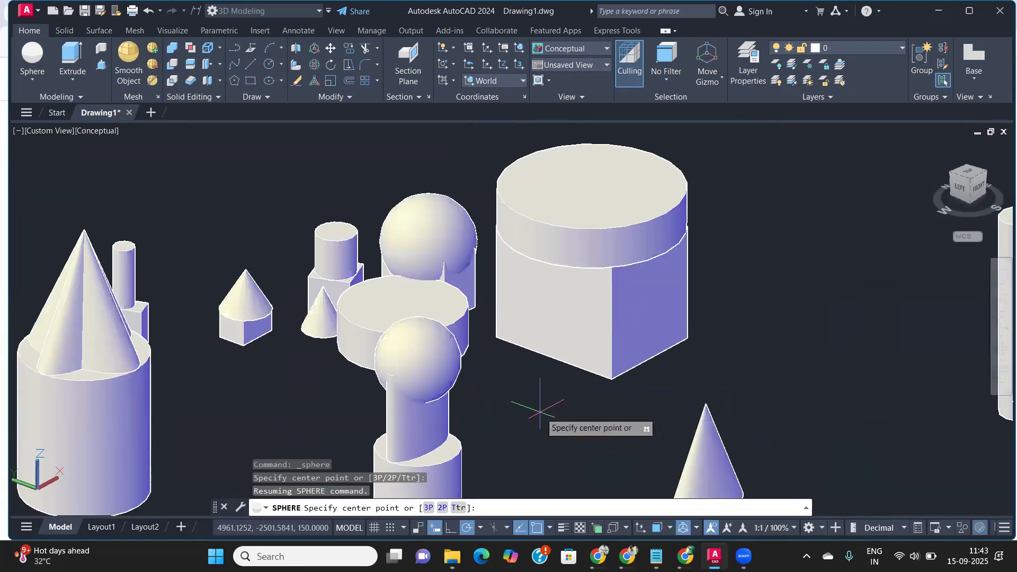
type("t")
key("Return")
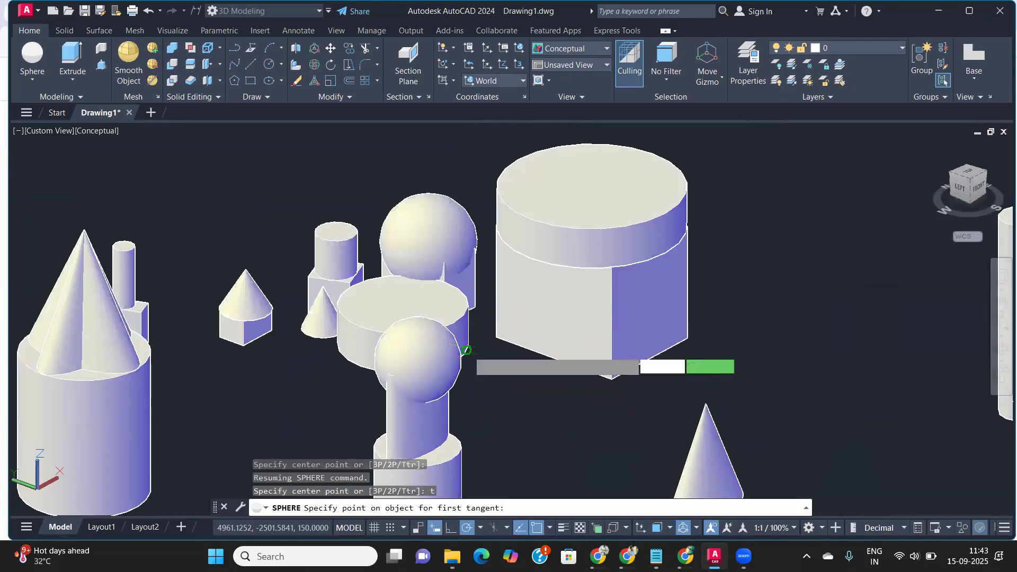
left_click(466, 350)
left_click(519, 346)
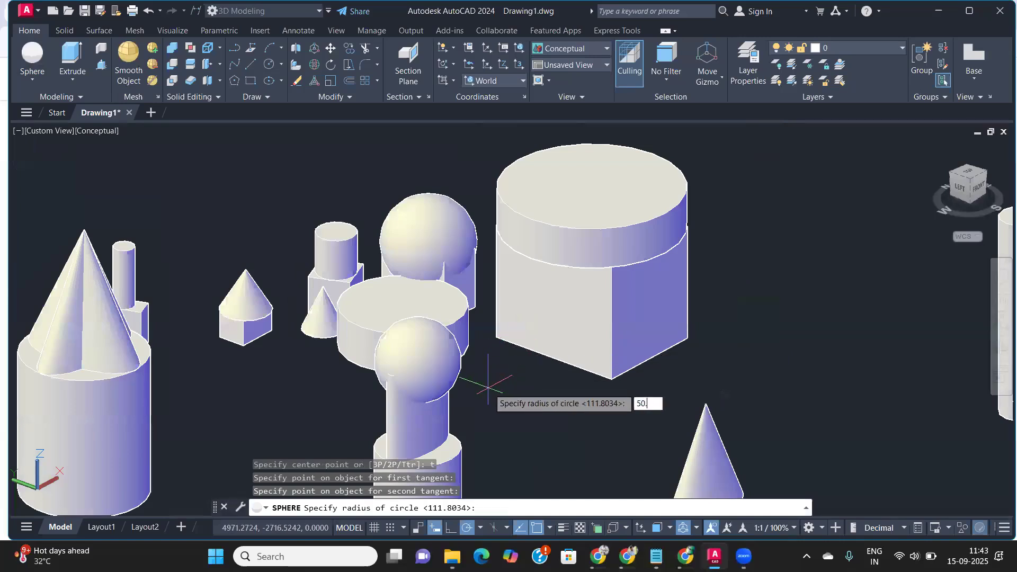
key("Return")
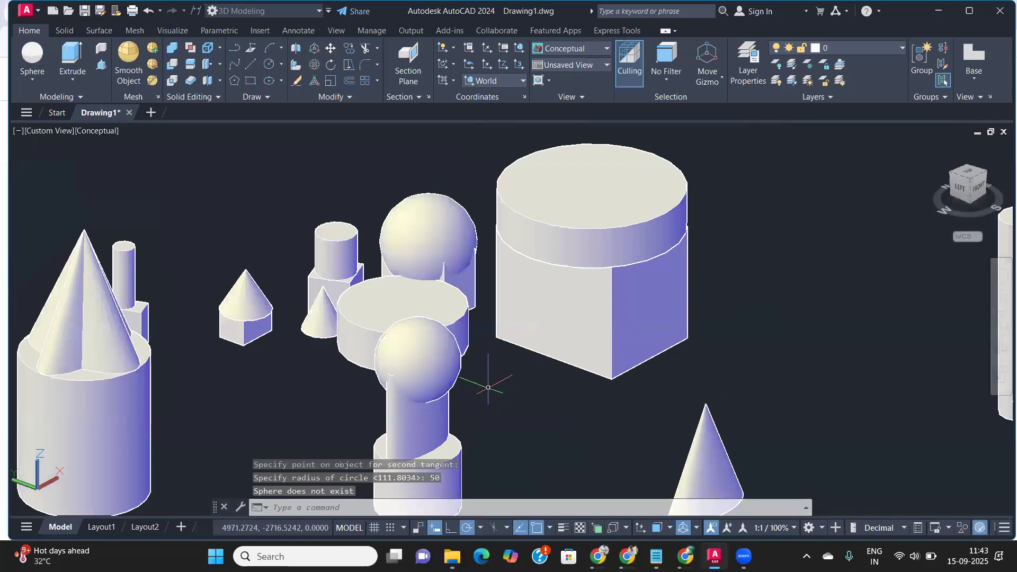
Step: Create a tangent-tangent-radius sphere of radius 25 touching the small box's front base edge and the low wide cylinder's base edge
scroll(491, 369, "up", 3)
middle_click_drag(481, 357, 432, 387)
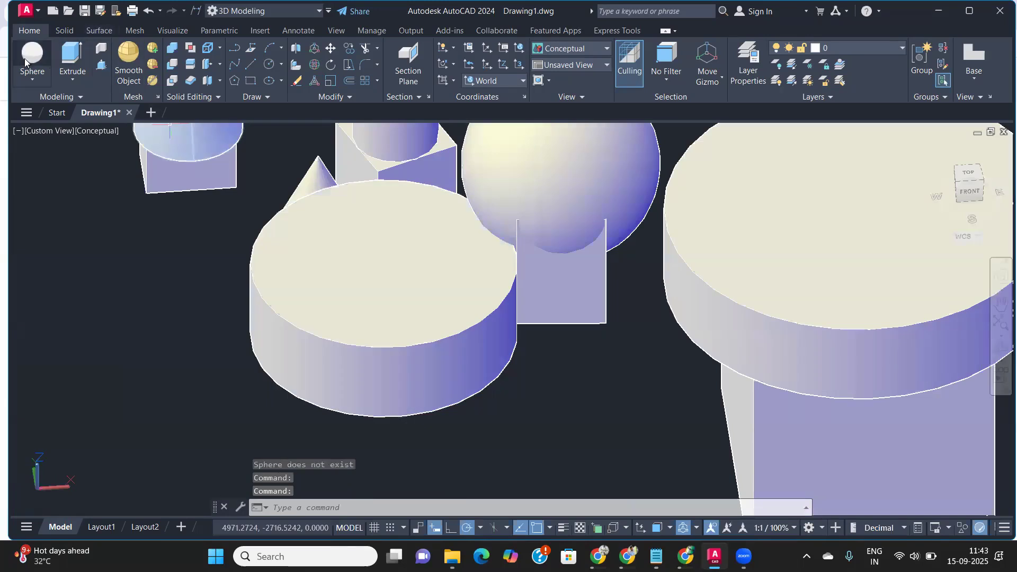
left_click(32, 53)
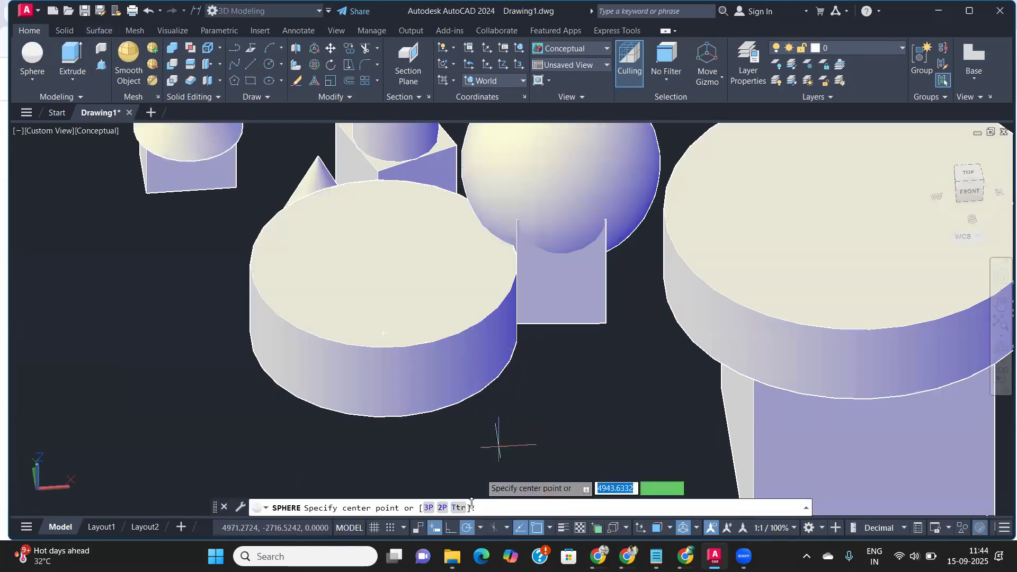
type("T")
key("Return")
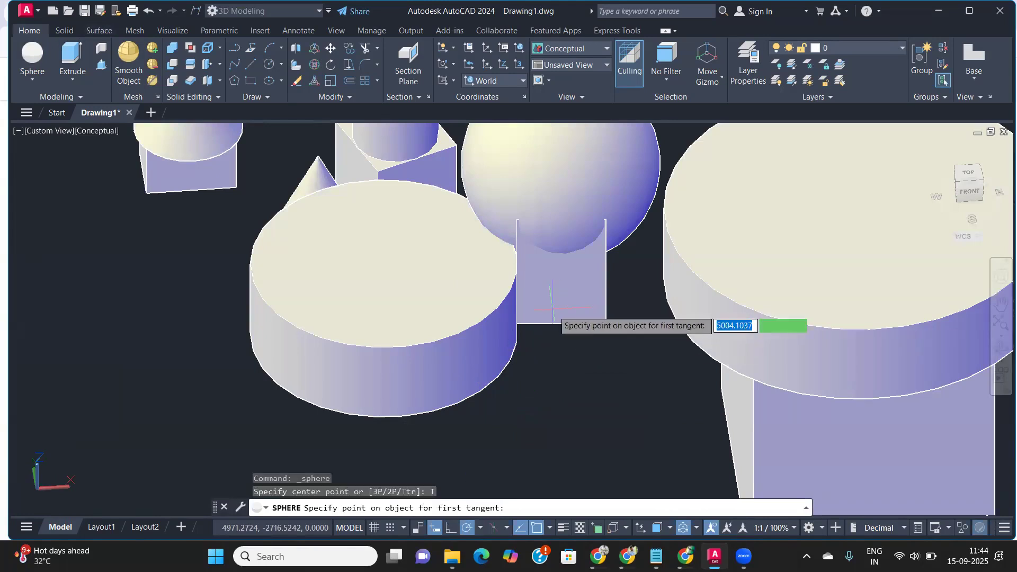
left_click(552, 323)
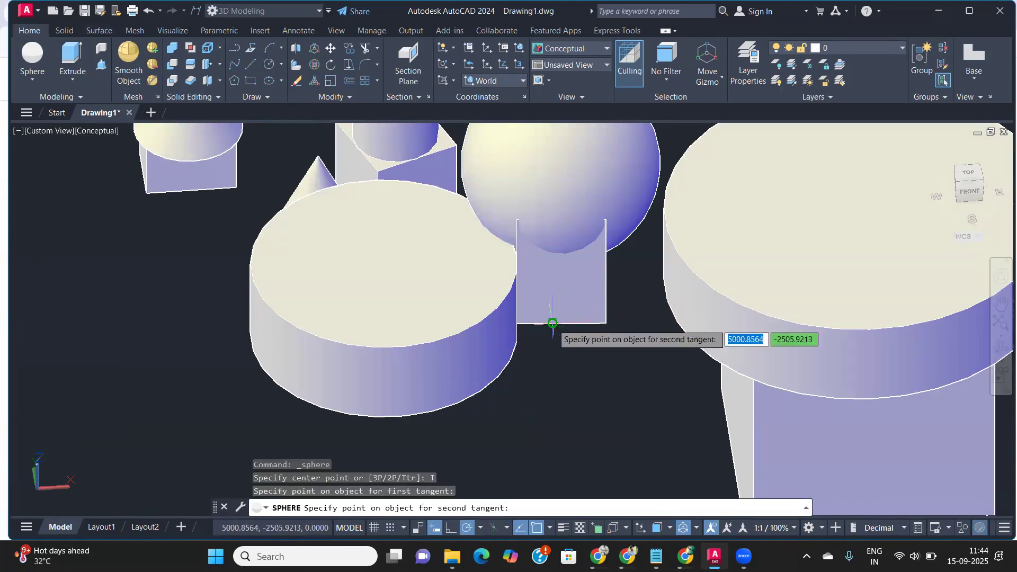
left_click(511, 358)
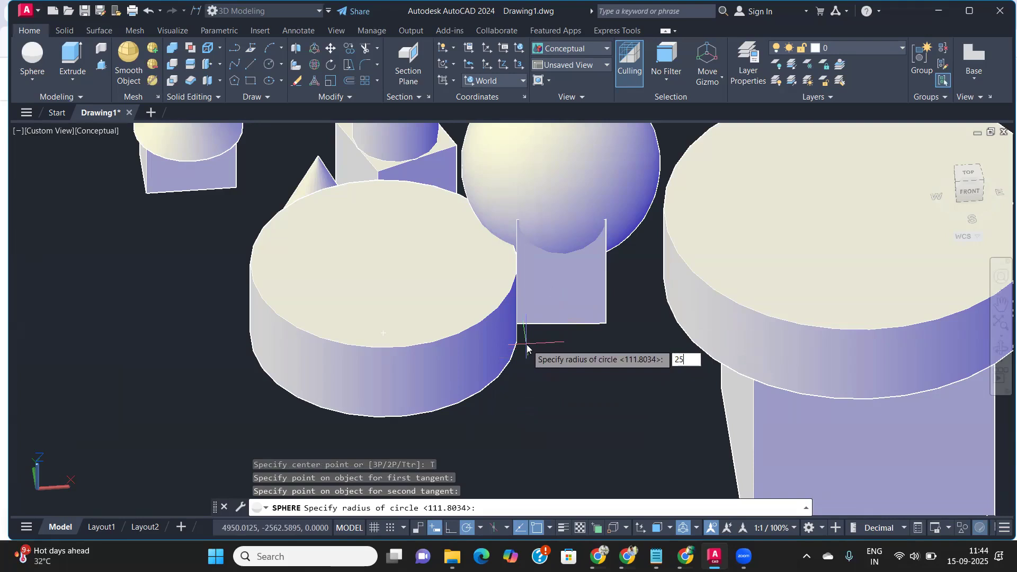
type("25")
key("Return")
scroll(546, 346, "up", 4)
middle_click_drag(546, 346, 699, 331, "shift")
scroll(582, 348, "down", 8)
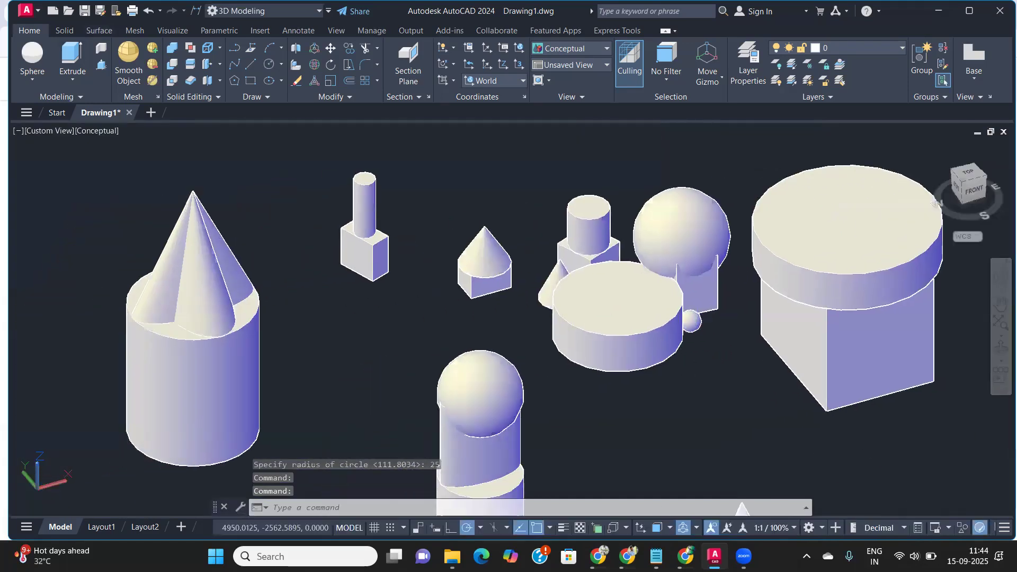
Step: Create a four-sided pyramid in the empty area beyond the three loose spheres, with base radius about 337 and height about 596
left_click(32, 80)
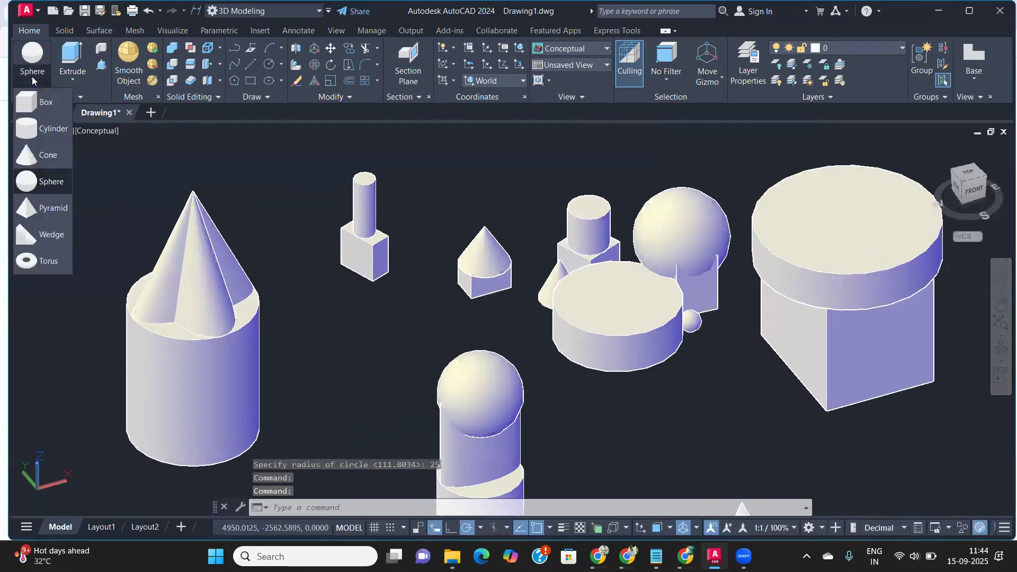
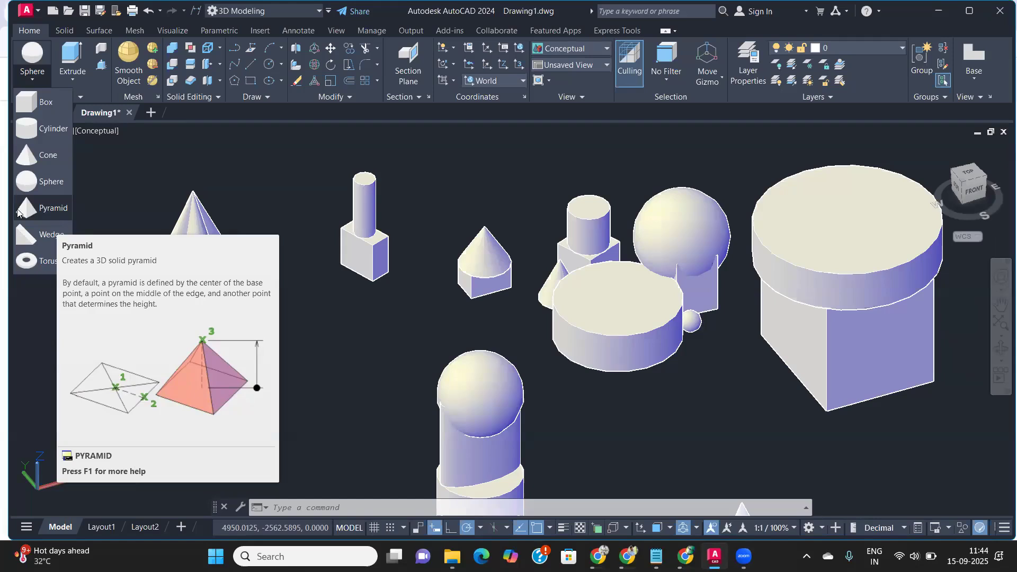
left_click(40, 208)
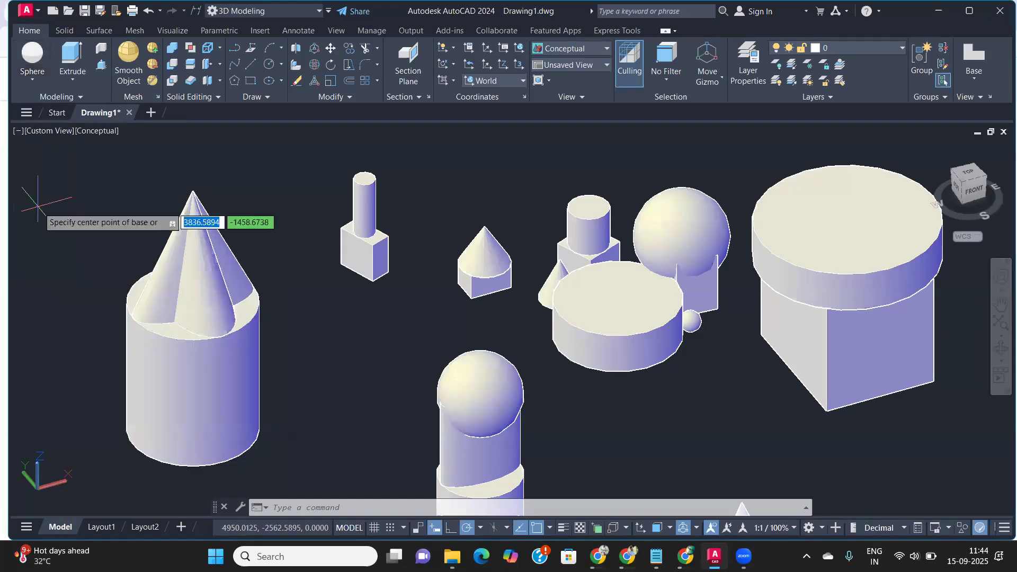
scroll(344, 392, "down", 5)
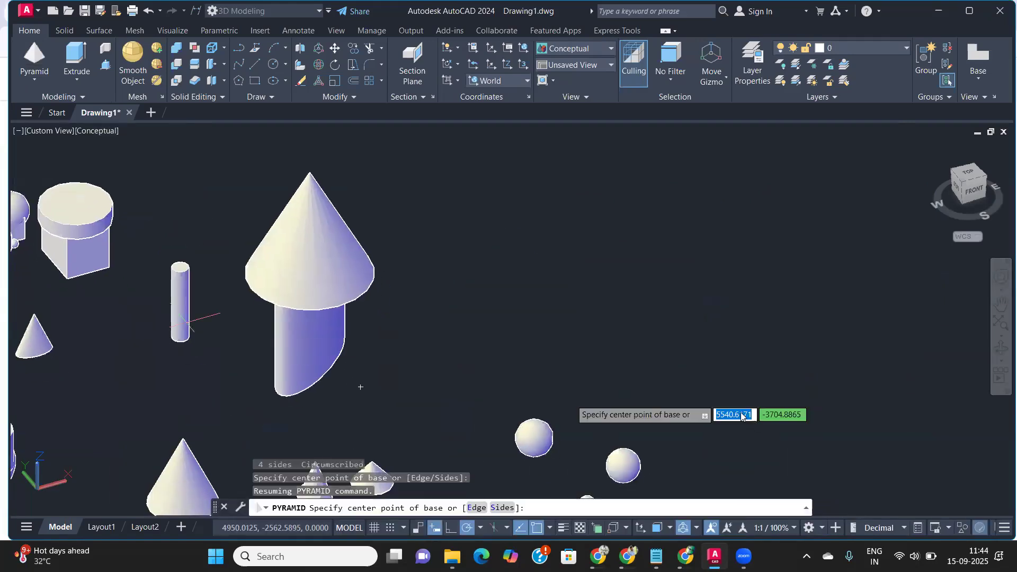
middle_click_drag(712, 450, 456, 210)
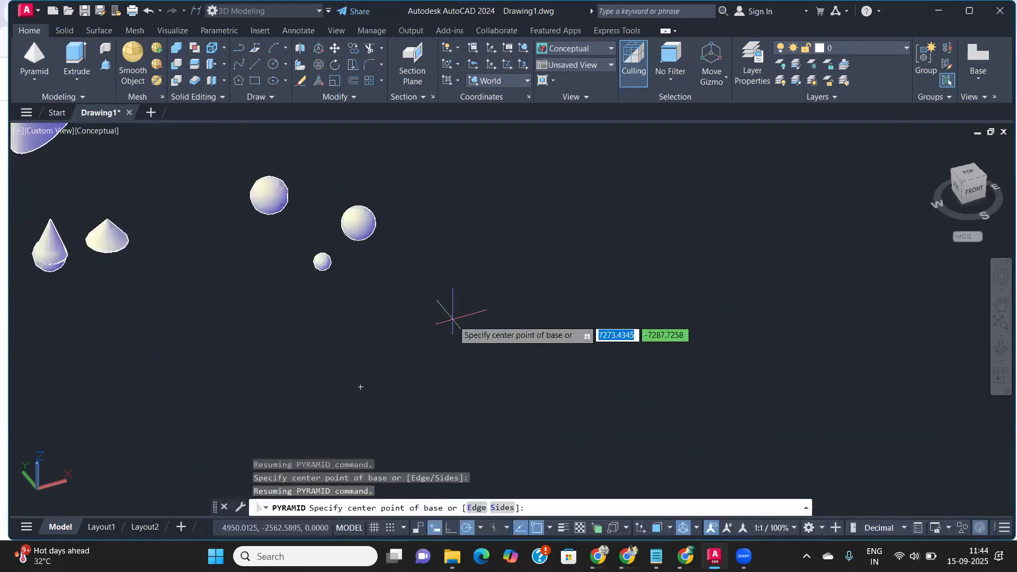
scroll(461, 307, "up", 2)
middle_click_drag(461, 307, 382, 338)
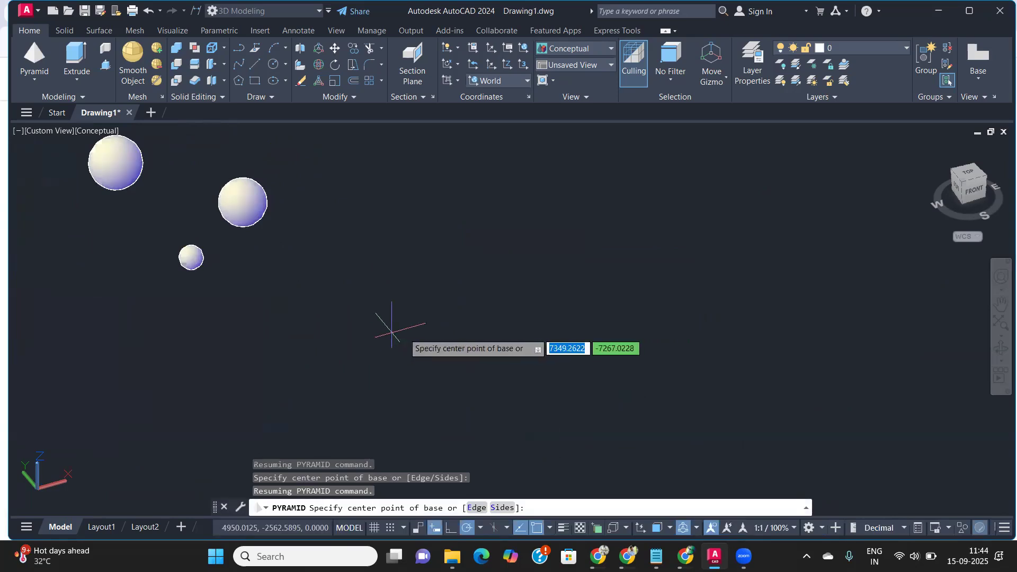
left_click(483, 301)
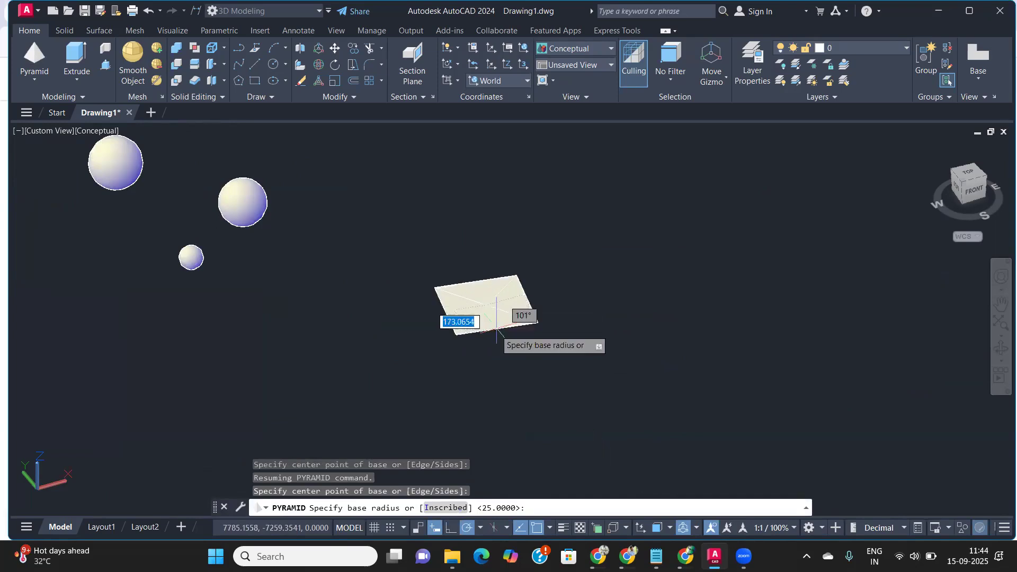
left_click(448, 330)
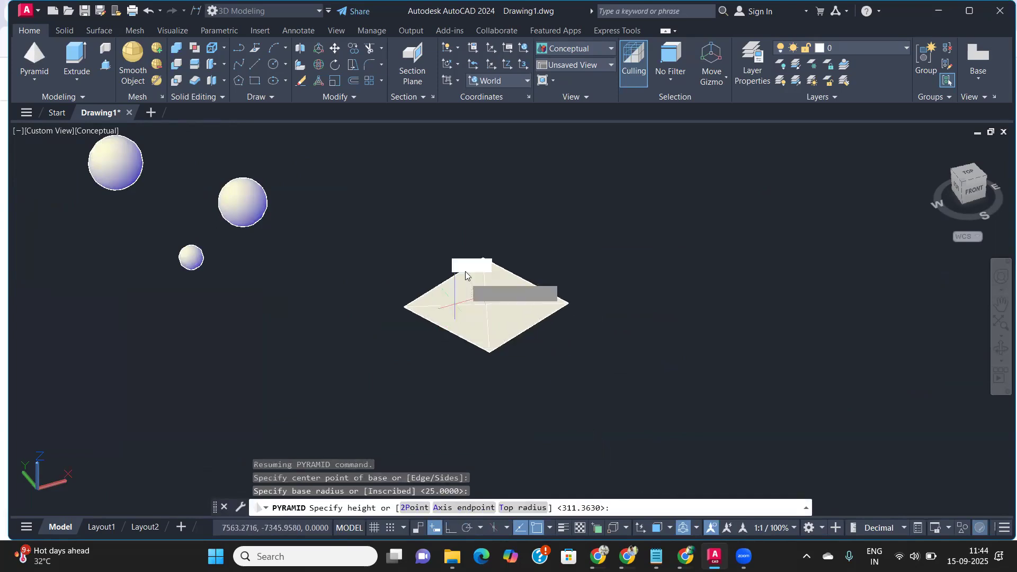
left_click(486, 186)
scroll(554, 342, "up", 2)
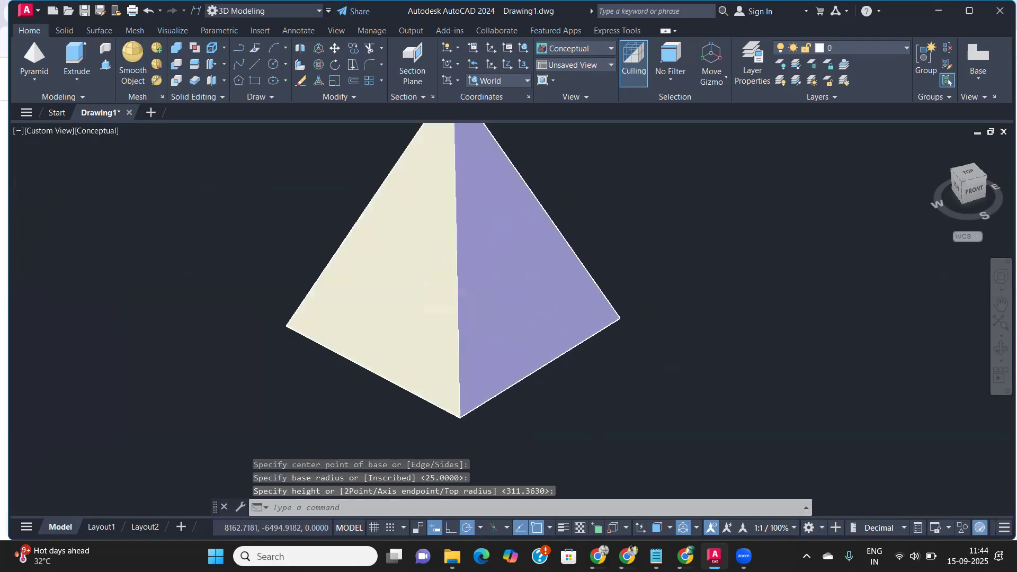
scroll(563, 354, "down", 3)
Step: Create a three-sided pyramid beside the four-sided pyramid, with base radius about 275 and height about 505
middle_click_drag(563, 354, 171, 261, "shift")
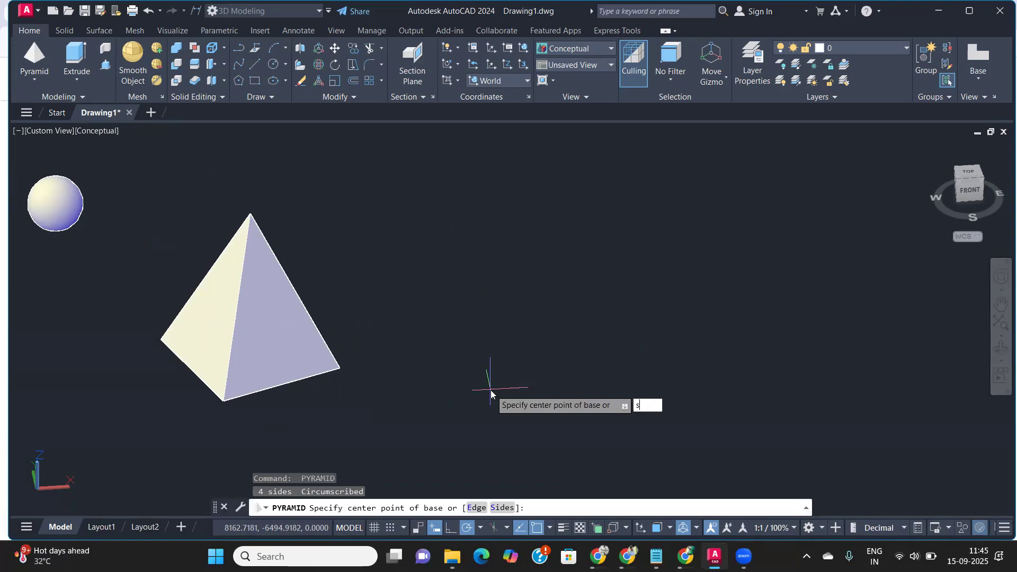
key("Return")
type("3")
key("Return")
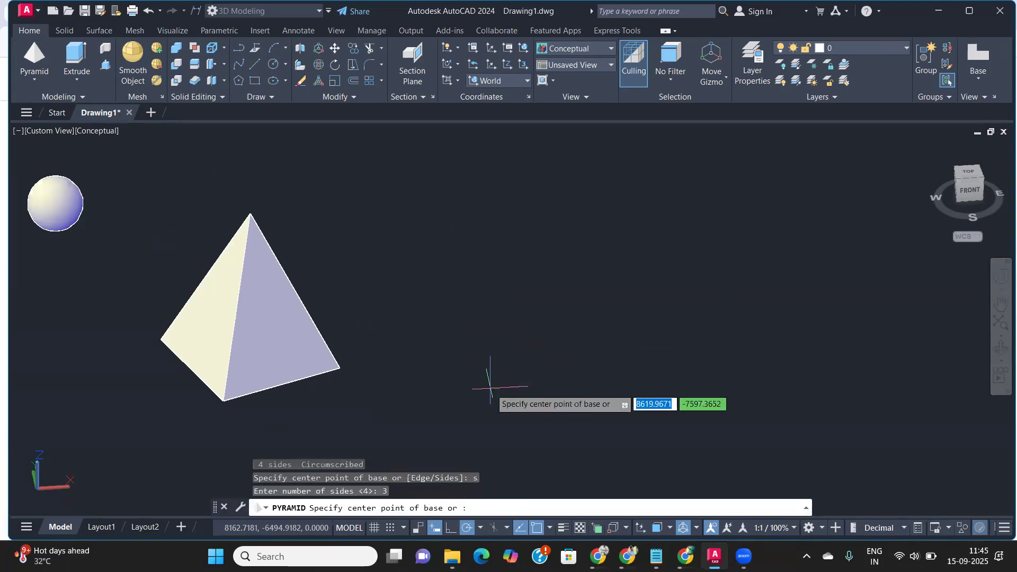
left_click(475, 312)
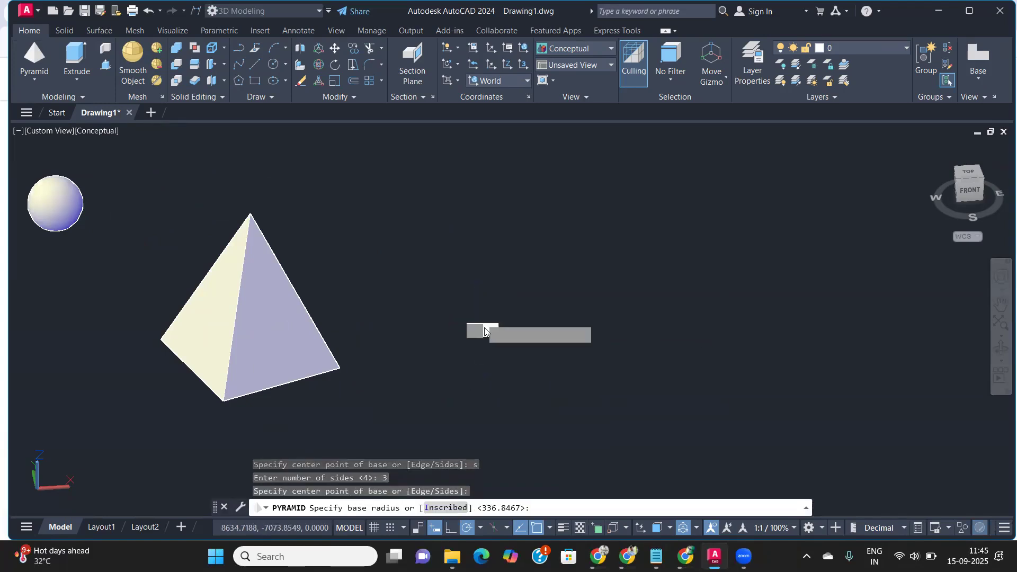
left_click(483, 333)
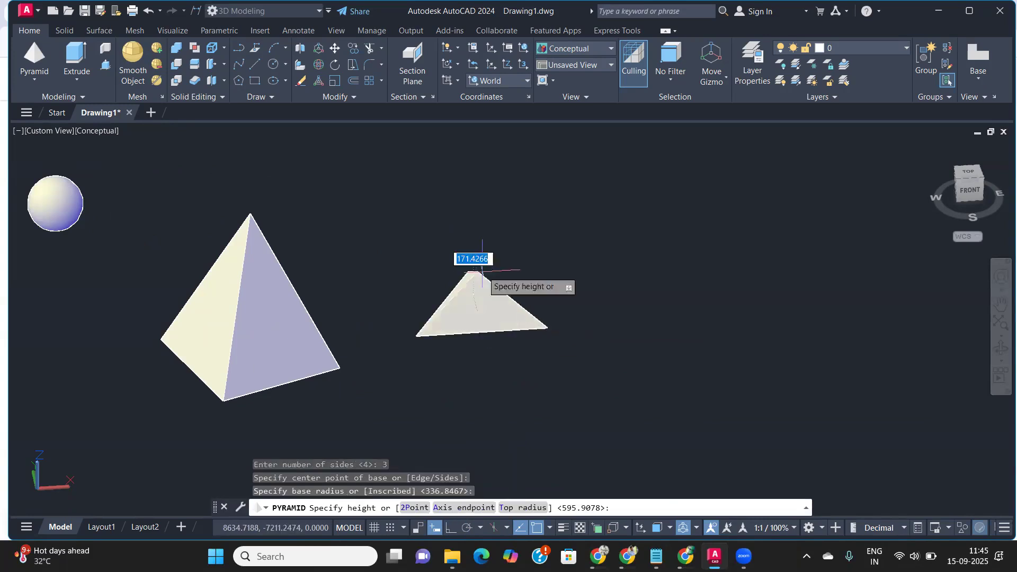
left_click(475, 197)
Step: Create a six-sided pyramid with a circumscribed base beside the three-sided pyramid, with base radius about 381 and height about 602
middle_click_drag(528, 340, 449, 337, "shift")
key("Return")
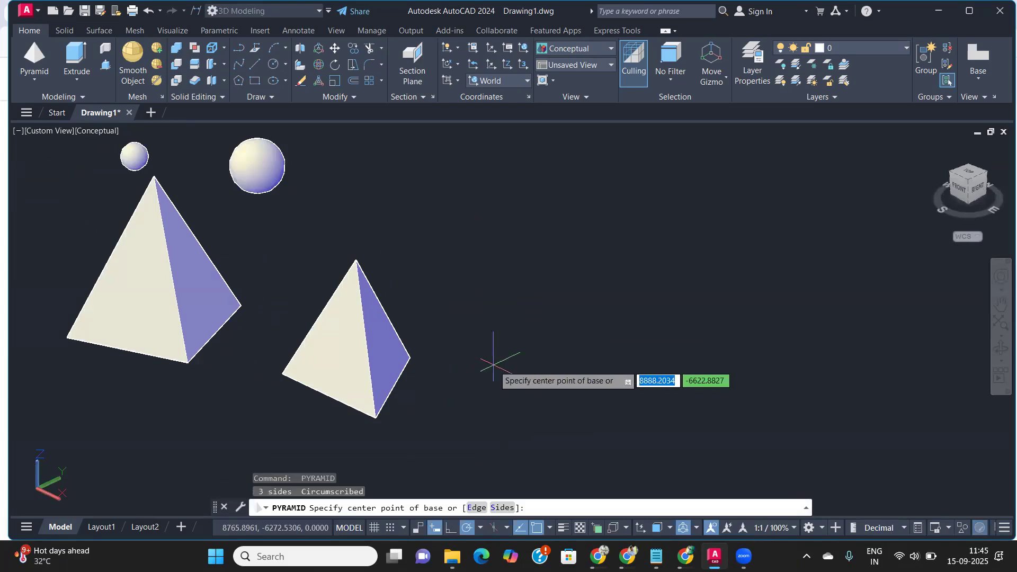
key("Return")
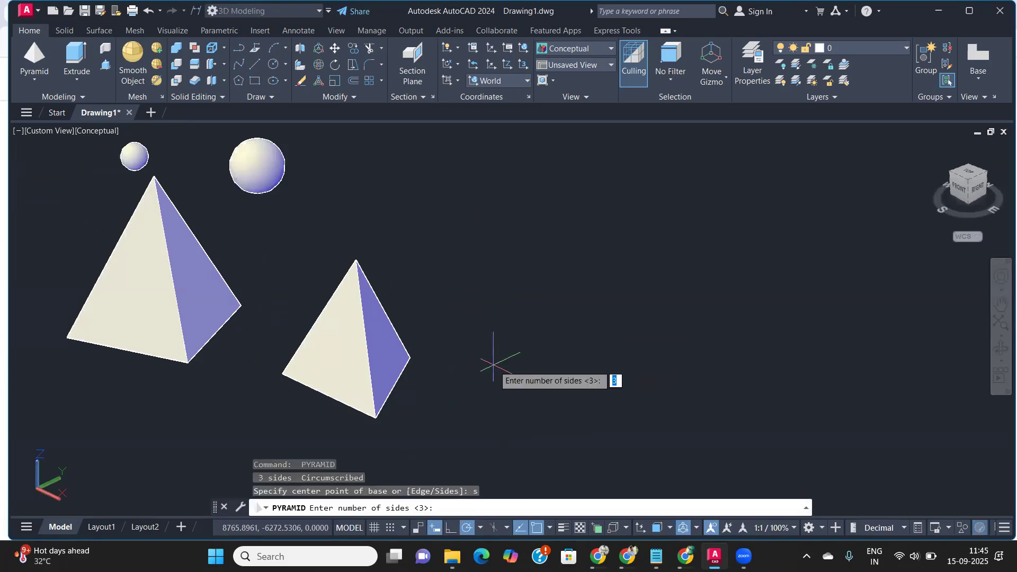
key("Return")
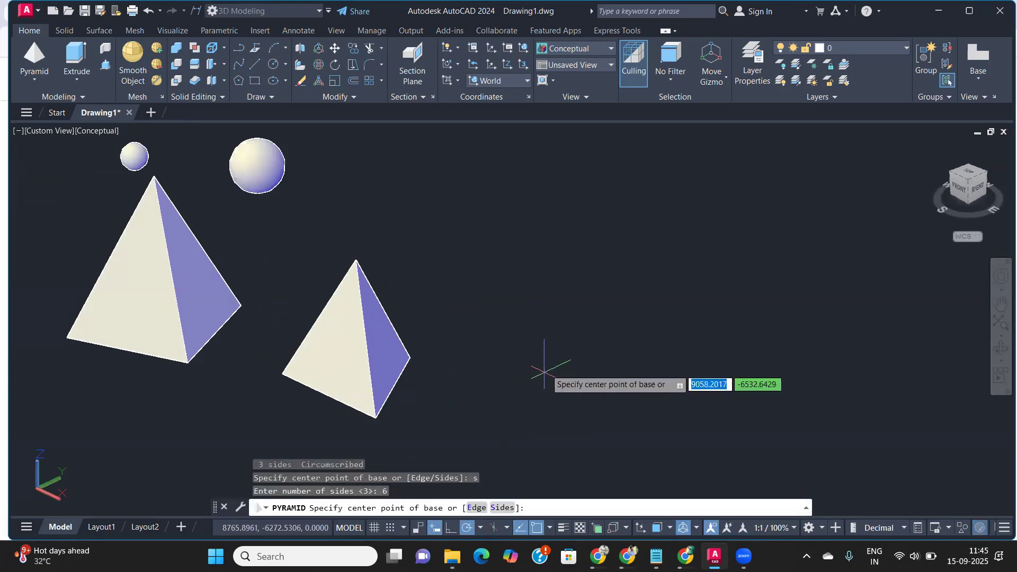
left_click(540, 369)
left_click(617, 384)
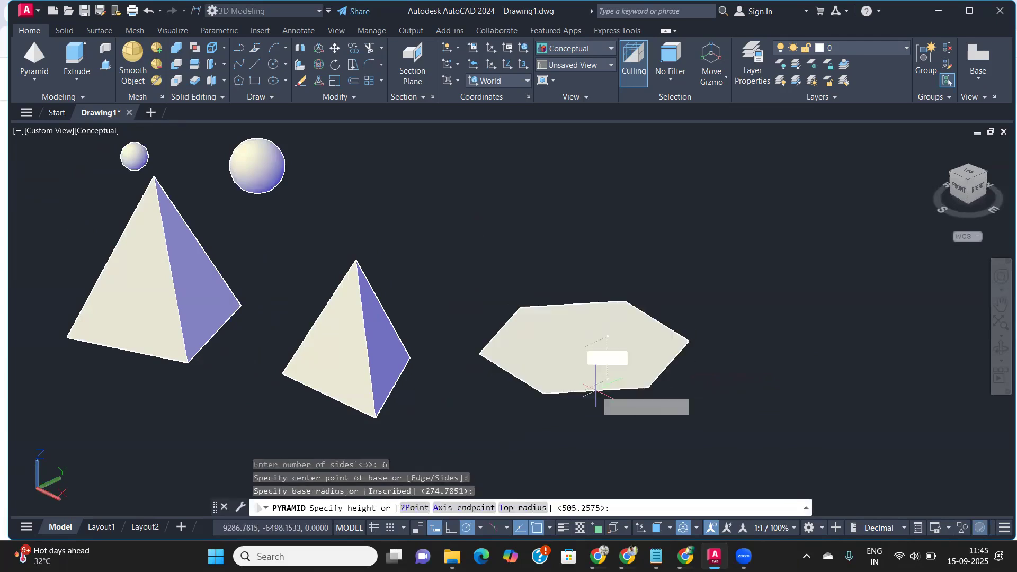
left_click(602, 197)
Step: Create a six-sided pyramid using the Inscribed base option in the empty area beside the first six-sided pyramid, with height about 578
scroll(633, 399, "up", 3)
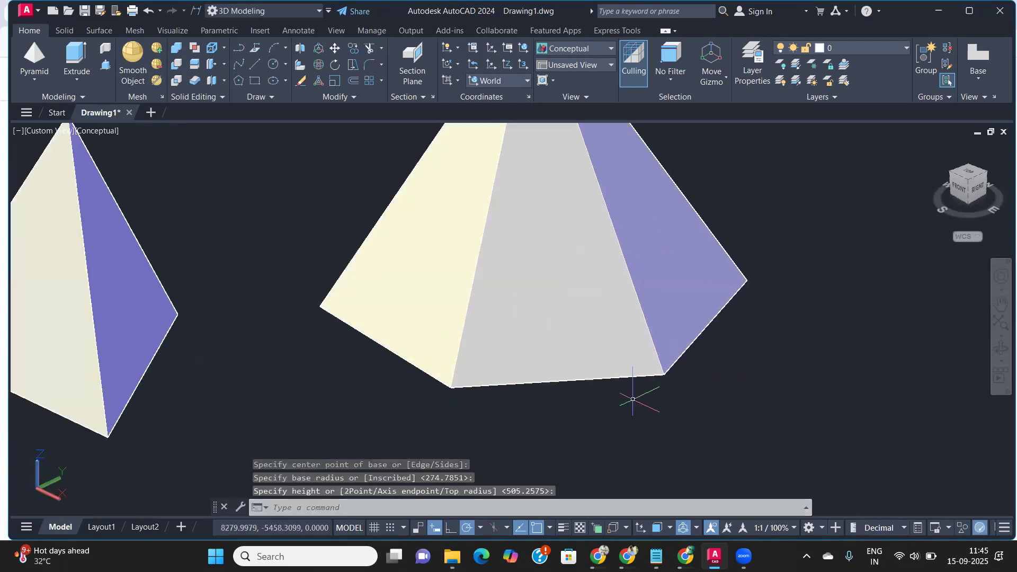
mouse_move(657, 411)
middle_mouse_down("shift")
mouse_move(524, 416)
mouse_move(441, 404)
mouse_move(557, 416)
mouse_move(574, 386)
middle_mouse_up("shift")
scroll(574, 386, "down", 5)
scroll(517, 391, "up", 1)
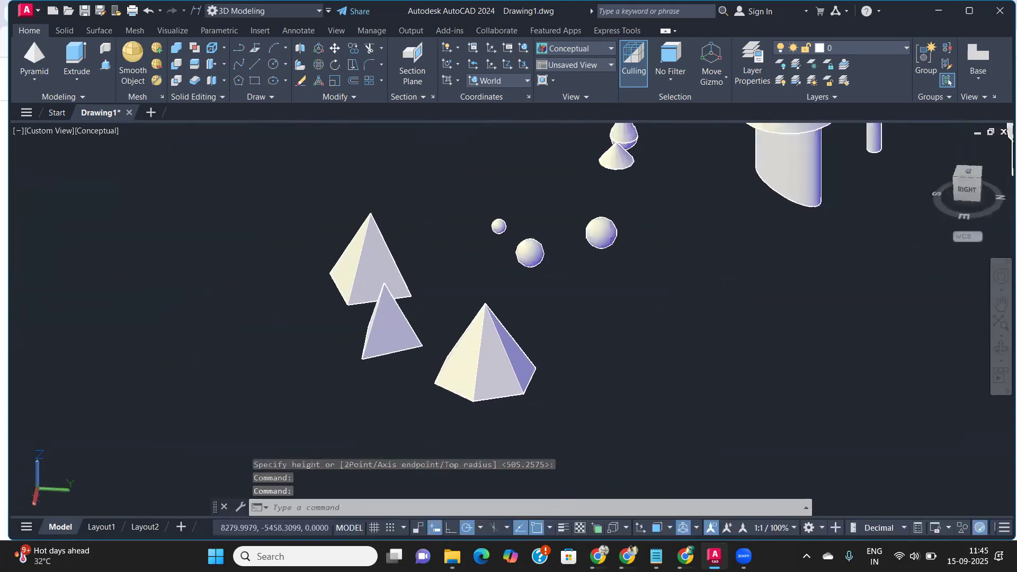
scroll(546, 405, "up", 3)
middle_click_drag(545, 404, 431, 385)
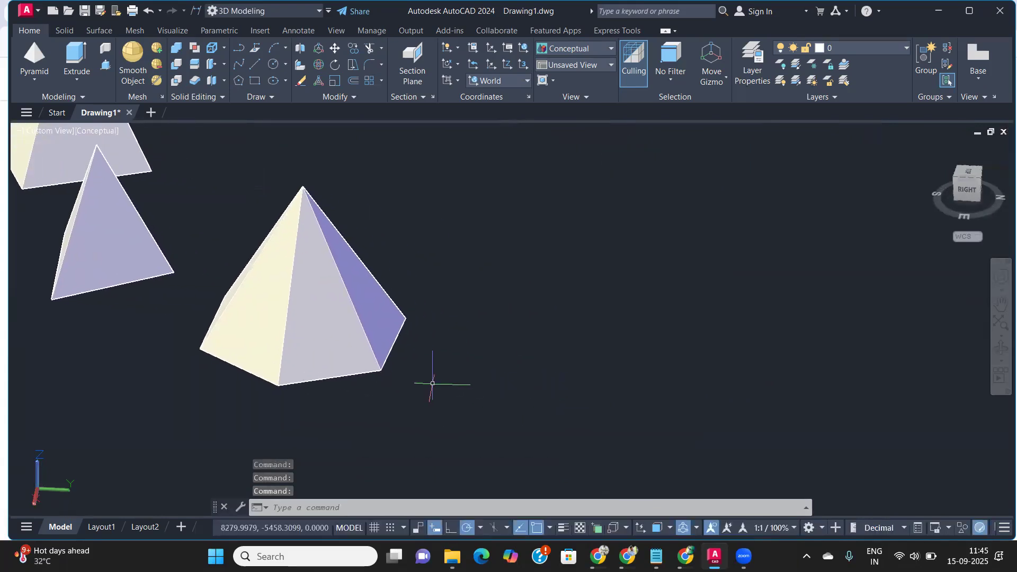
scroll(432, 383, "down", 2)
key("Return")
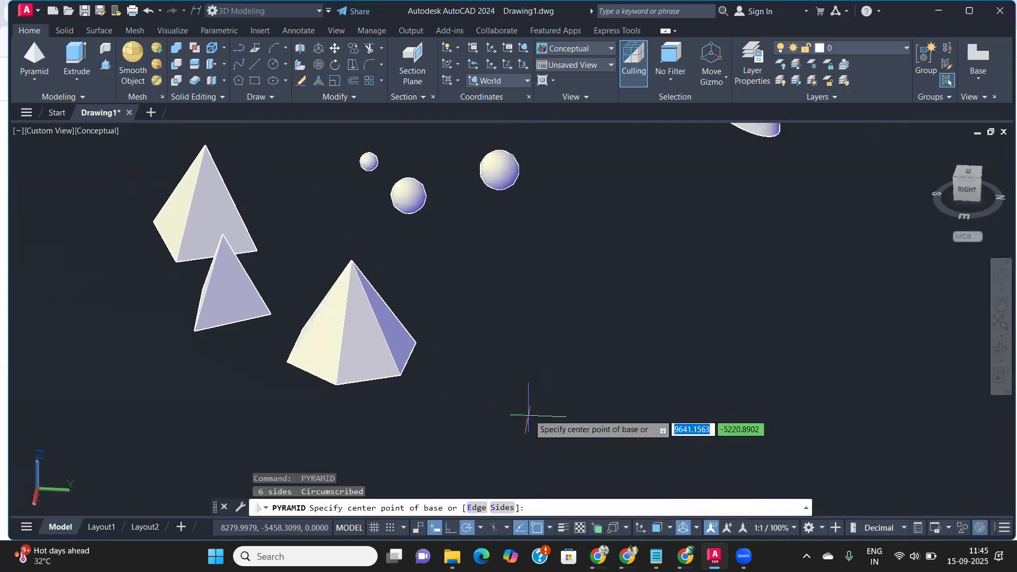
left_click(563, 365)
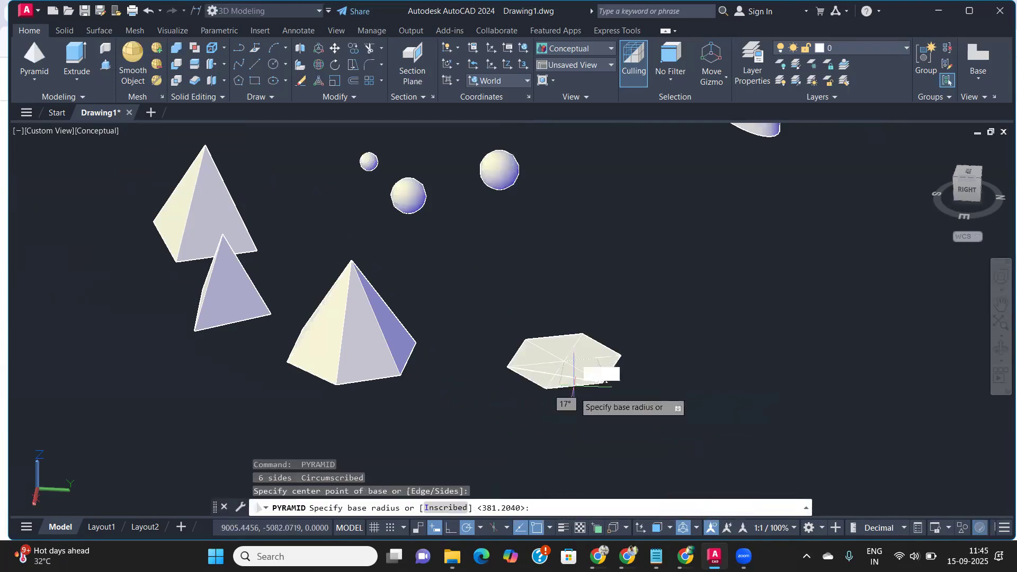
scroll(572, 393, "up", 2)
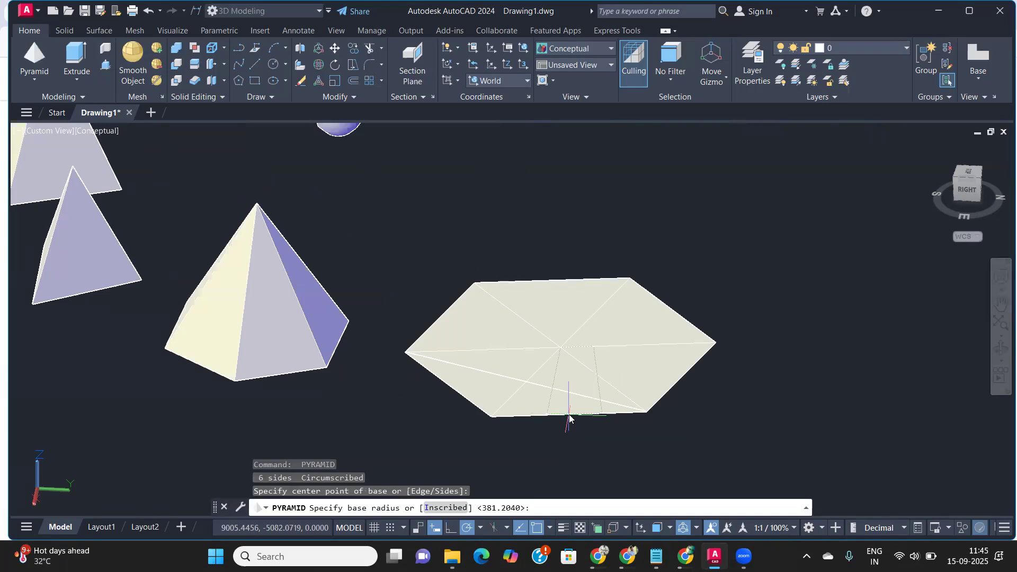
key("Return")
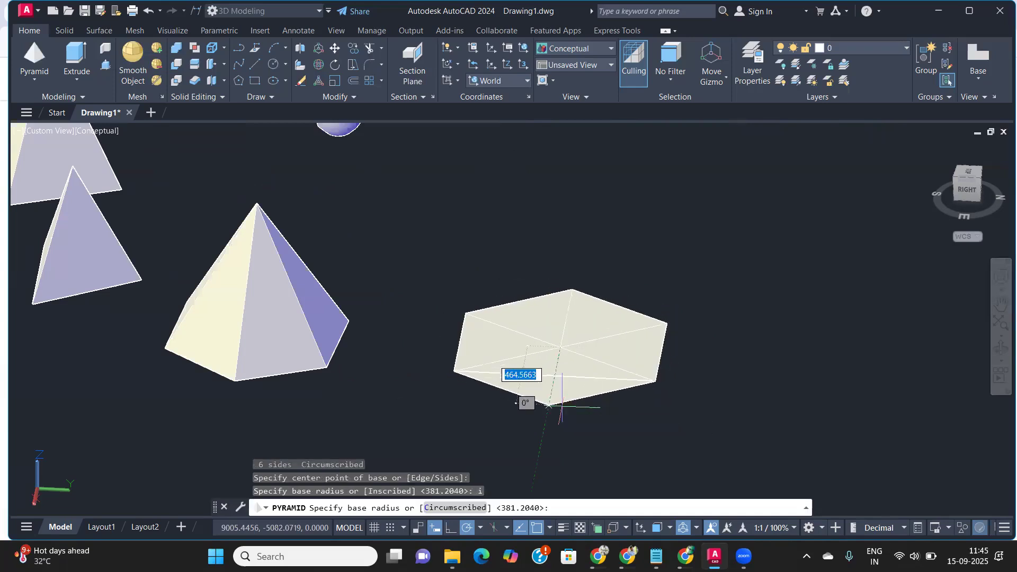
left_click(531, 406)
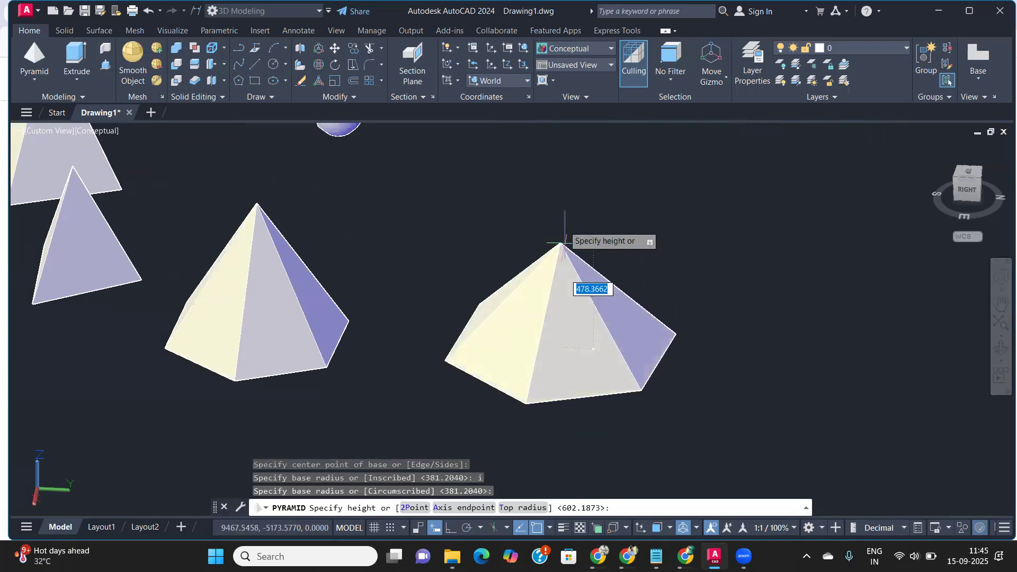
left_click(563, 221)
Step: Create a six-sided pyramid with the Edge option by picking two base edge endpoints beside the inscribed pyramid, with height about 837
scroll(561, 339, "up", 3)
scroll(559, 345, "down", 4)
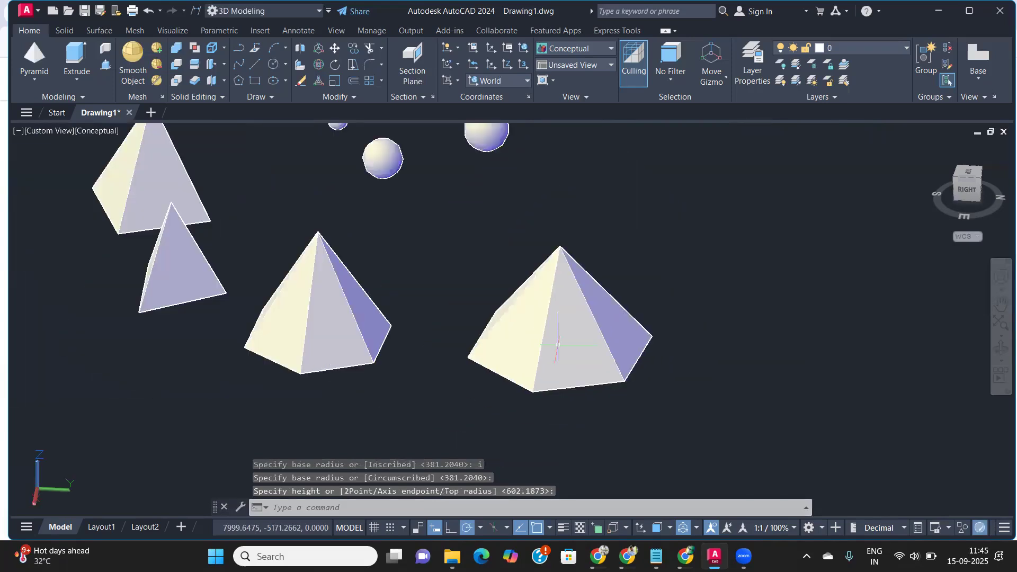
middle_click_drag(559, 344, 312, 346)
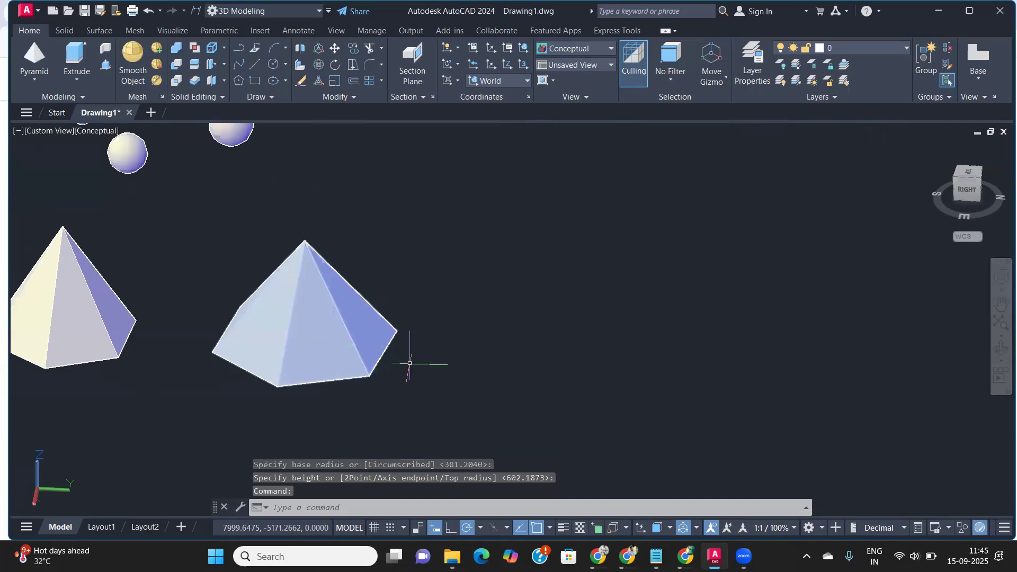
middle_click_drag(409, 363, 348, 356)
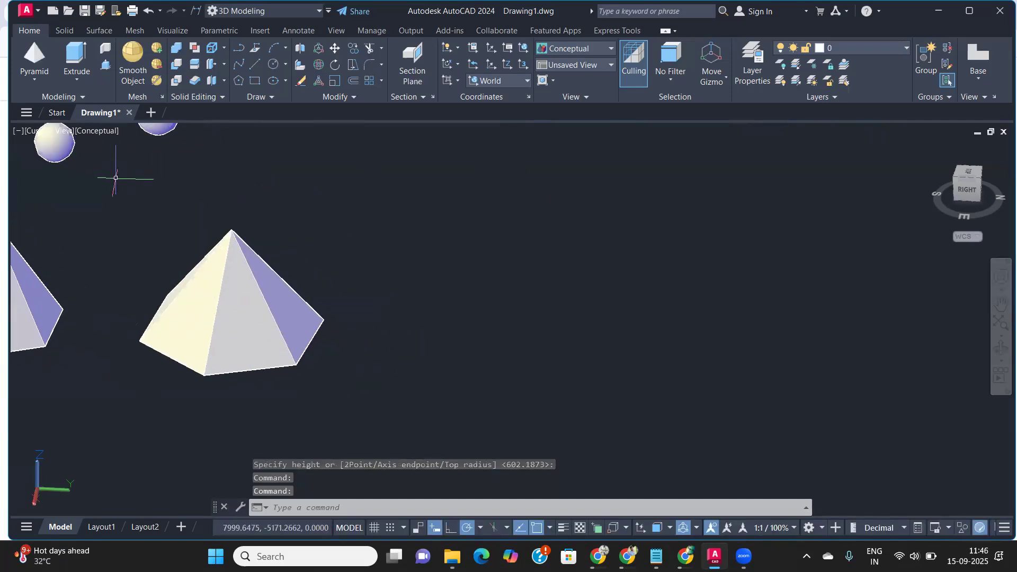
key("Return")
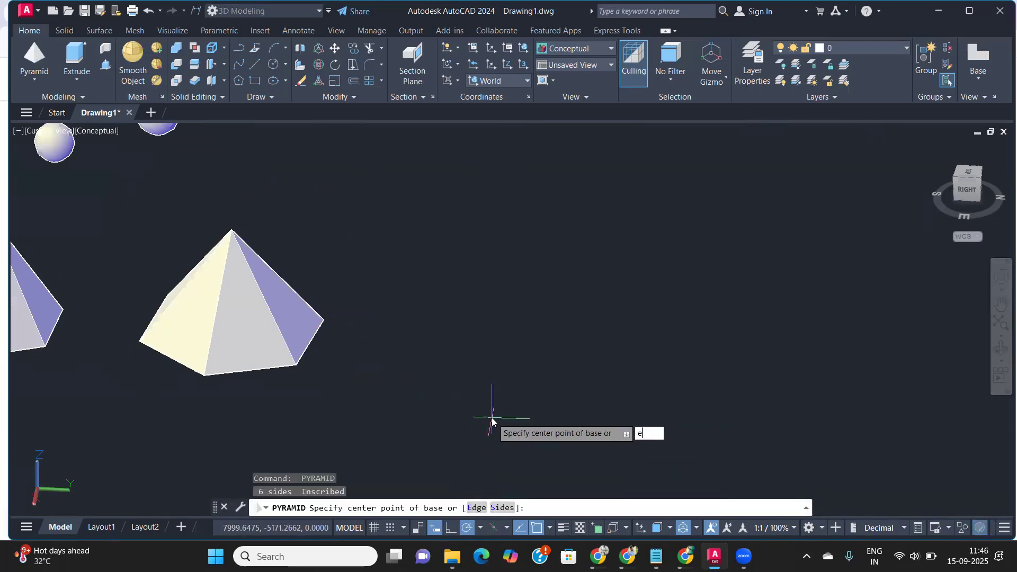
type("e")
key("Return")
left_click(466, 335)
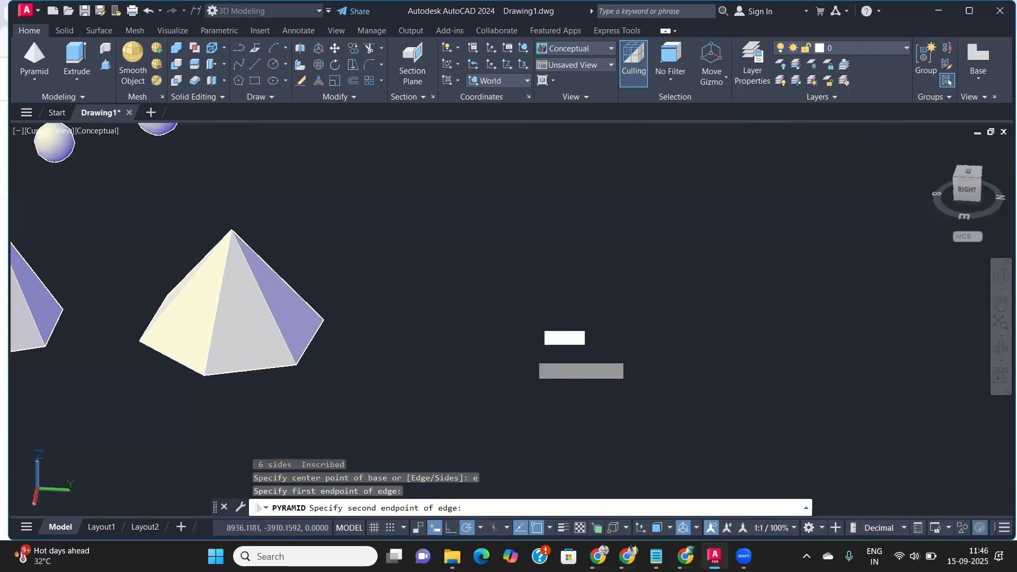
left_click(531, 355)
left_click(533, 176)
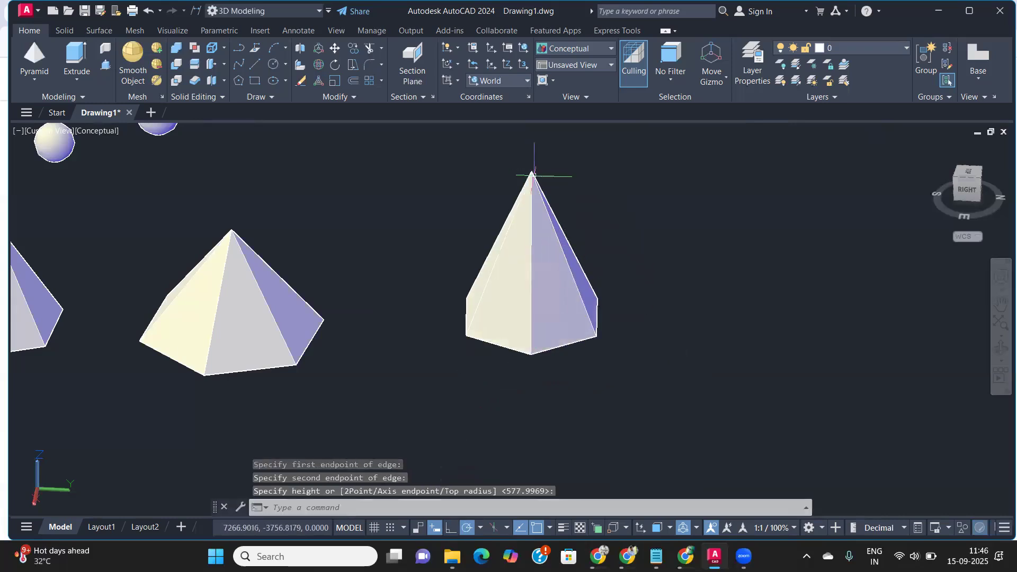
Step: Create a six-sided inscribed pyramid centered on the top face of the low wide cylinder above the large box, with height about 501
scroll(438, 308, "down", 2)
middle_click_drag(316, 298, 545, 383)
scroll(532, 341, "down", 2)
middle_click_drag(644, 318, 519, 397)
scroll(591, 356, "up", 1)
middle_click_drag(593, 356, 413, 373)
scroll(416, 374, "up", 2)
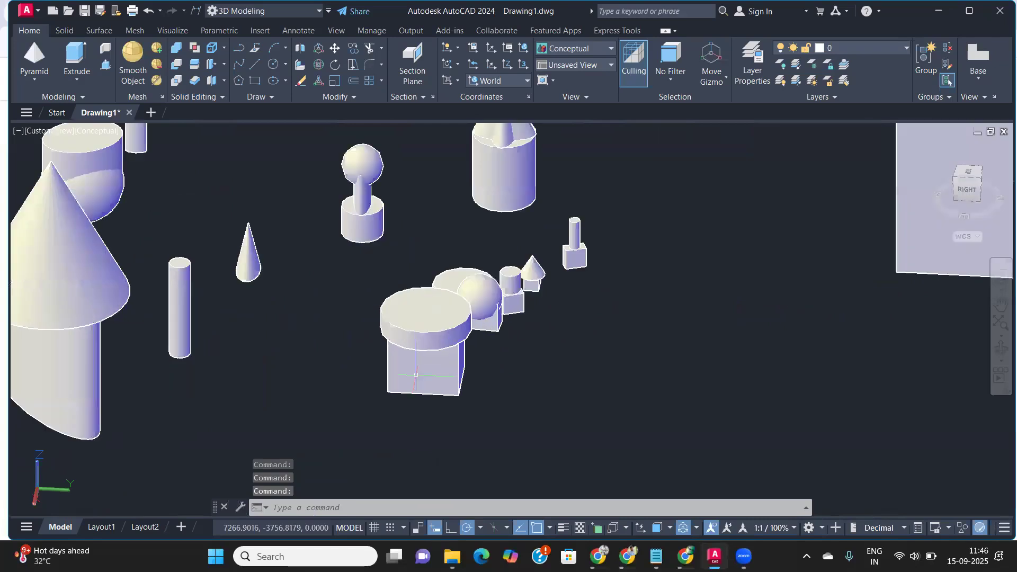
middle_click_drag(466, 310, 456, 373)
scroll(441, 379, "up", 2)
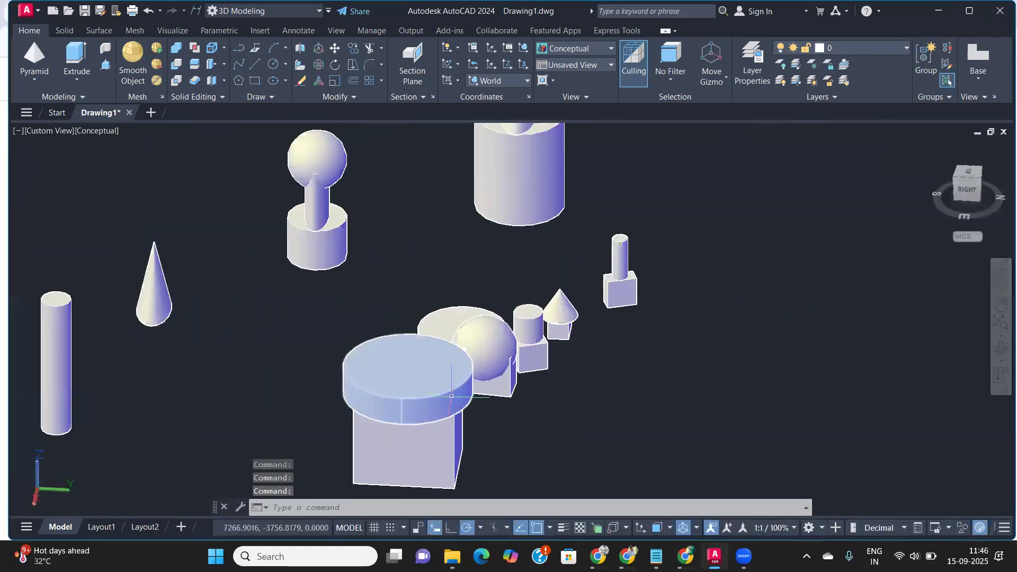
key("Return")
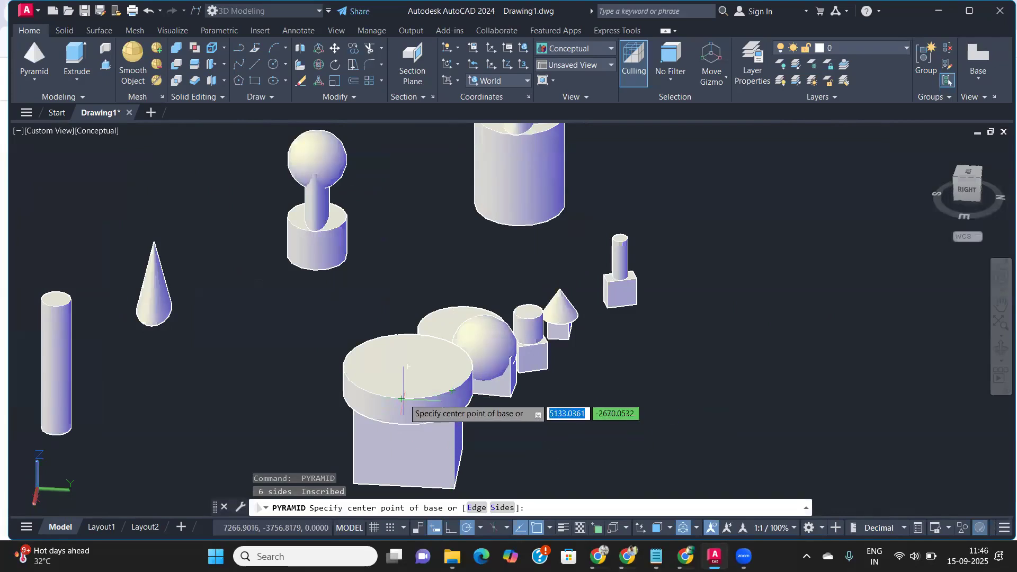
left_click(408, 366)
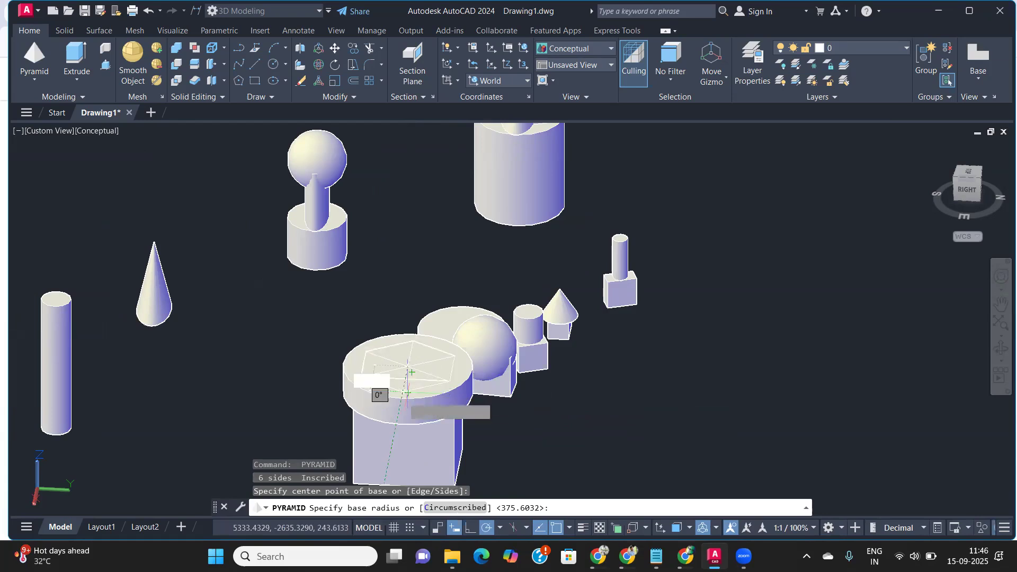
left_click(441, 367)
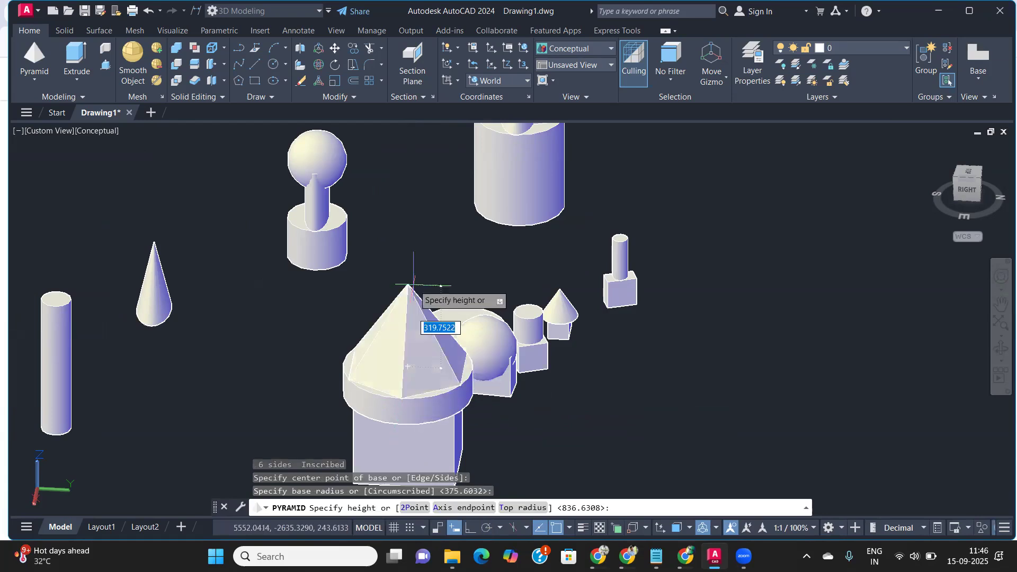
left_click(417, 239)
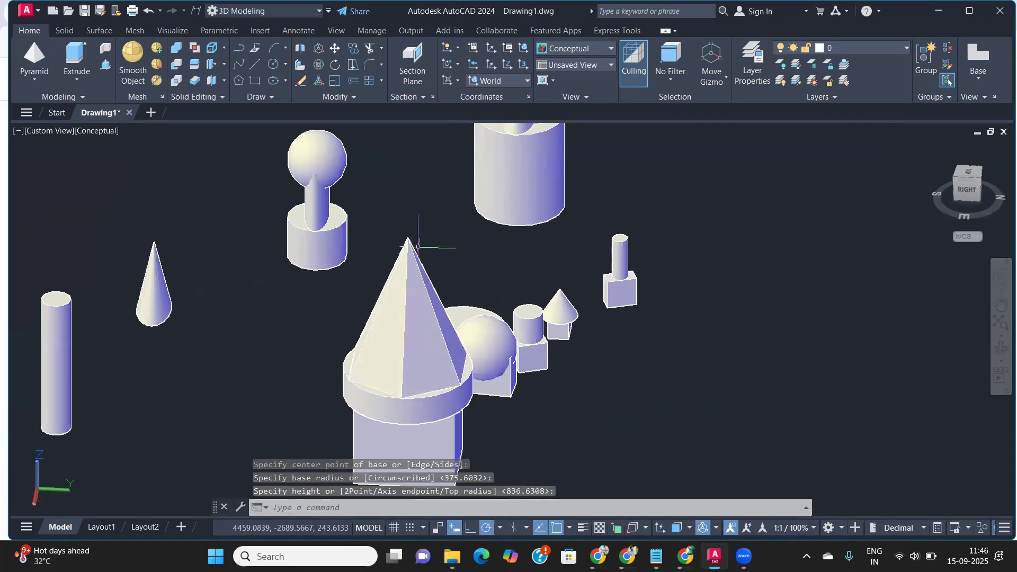
Step: Create a wedge from two opposite base corners in the empty area beside the existing solids, with height about 465
mouse_move(455, 442)
middle_mouse_down("shift")
mouse_move(400, 443)
mouse_move(467, 456)
middle_mouse_up("shift")
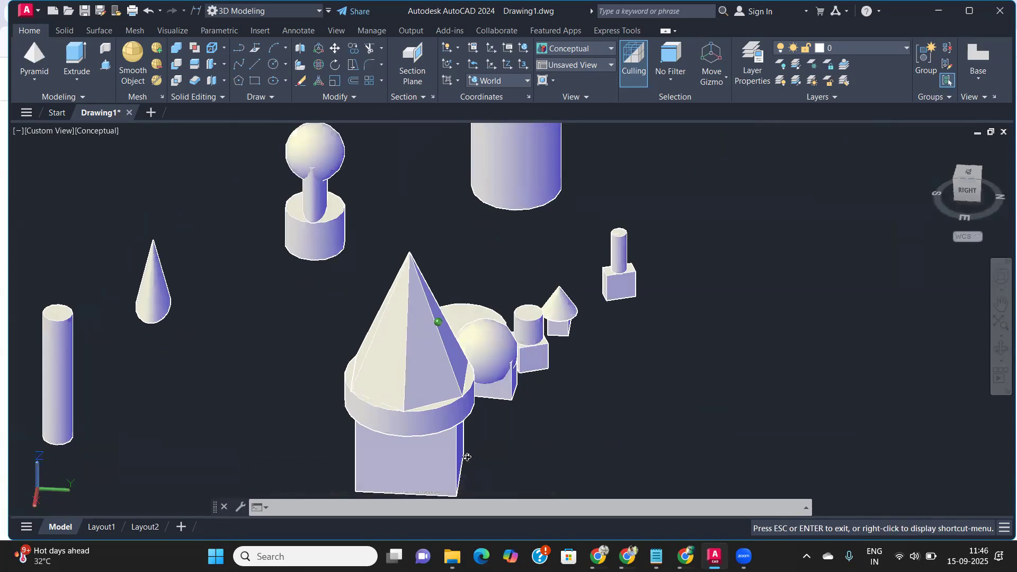
key("Escape")
scroll(449, 426, "up", 3)
scroll(443, 415, "down", 3)
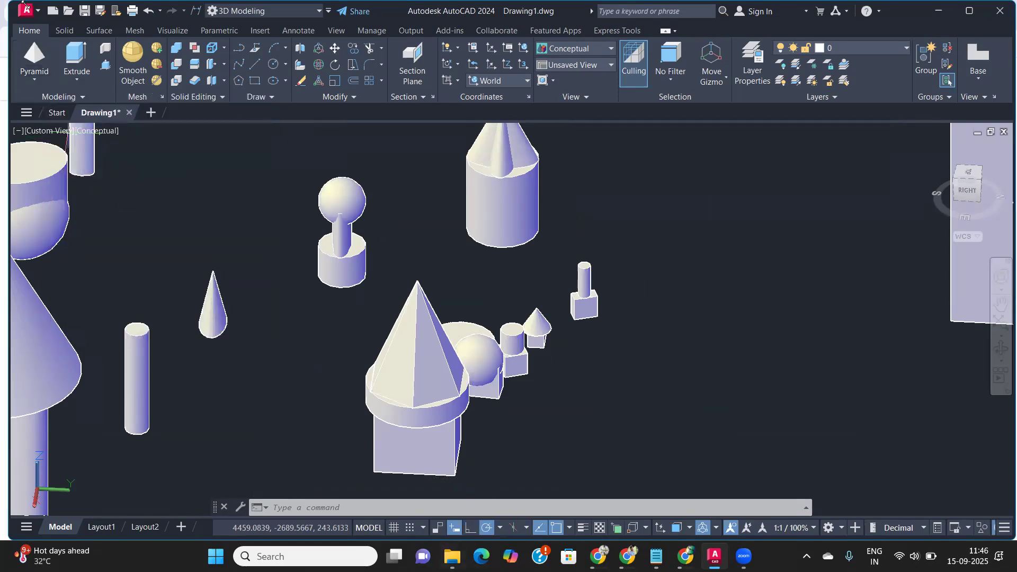
left_click(33, 78)
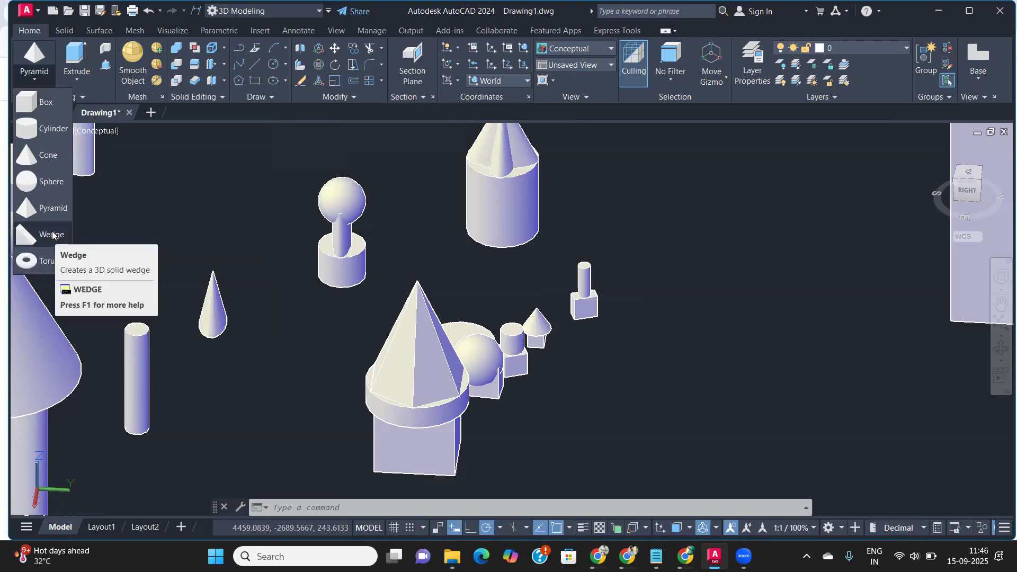
left_click(52, 234)
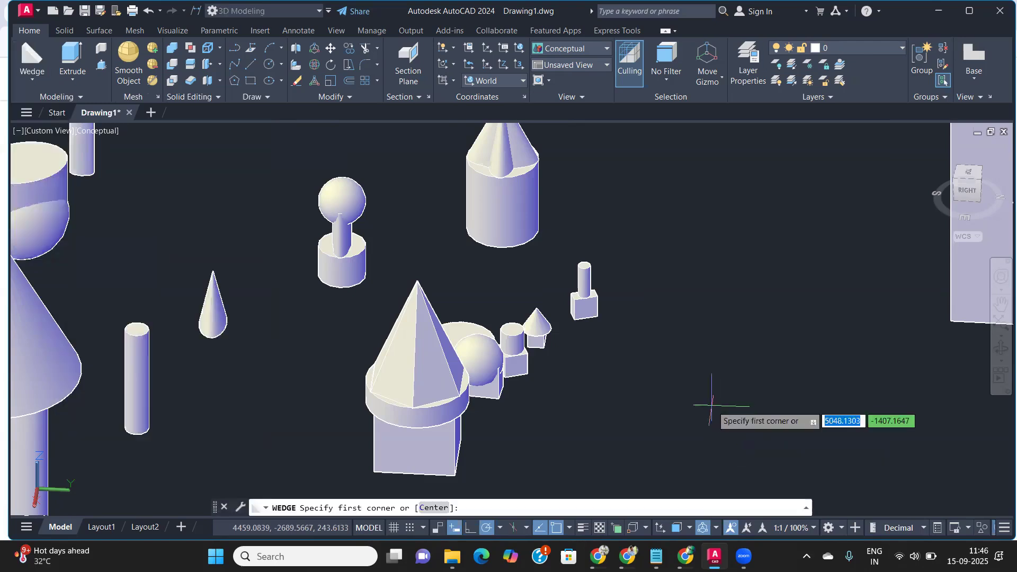
middle_click_drag(712, 405, 293, 193)
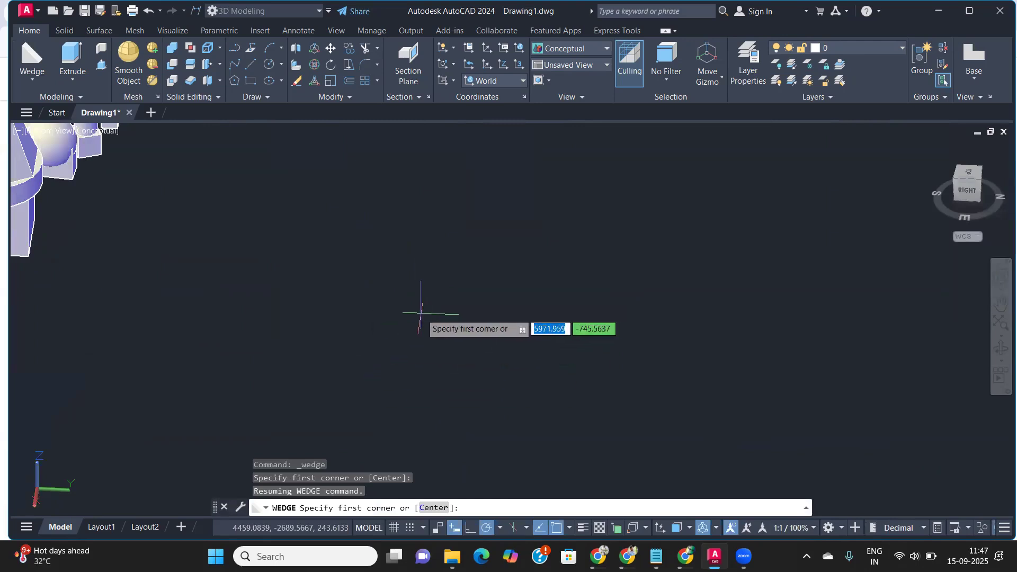
left_click(396, 295)
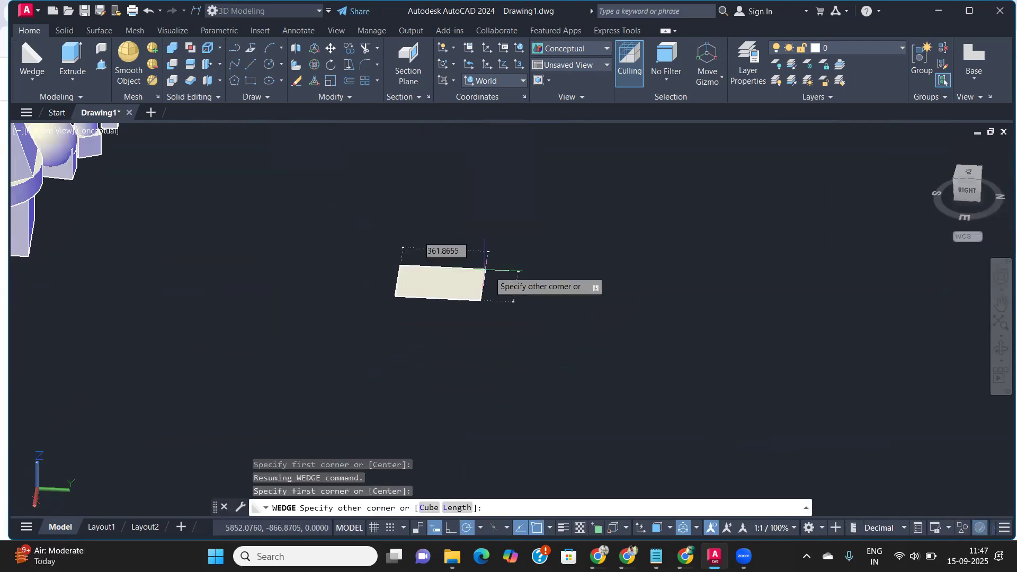
left_click(522, 259)
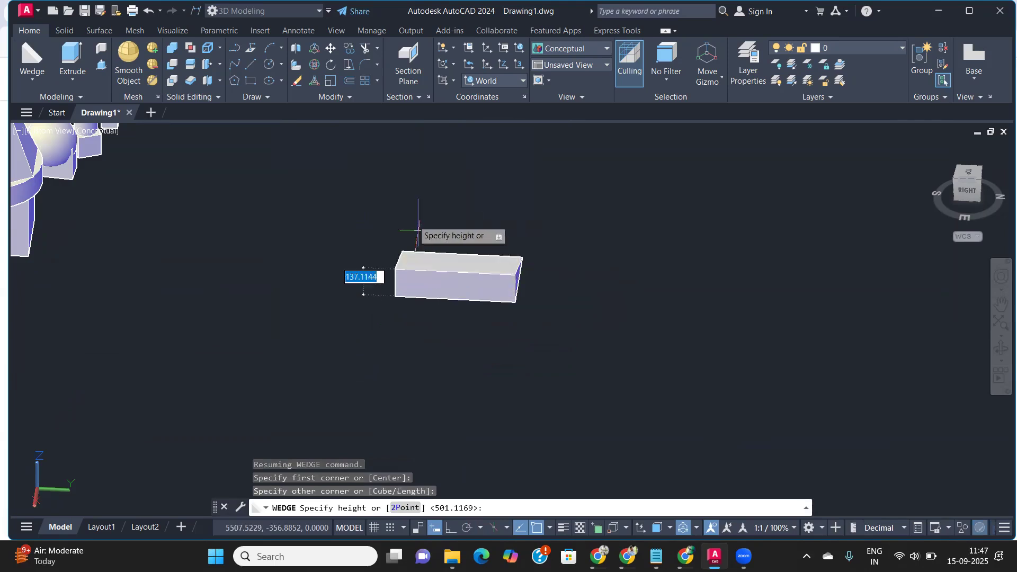
left_click(469, 165)
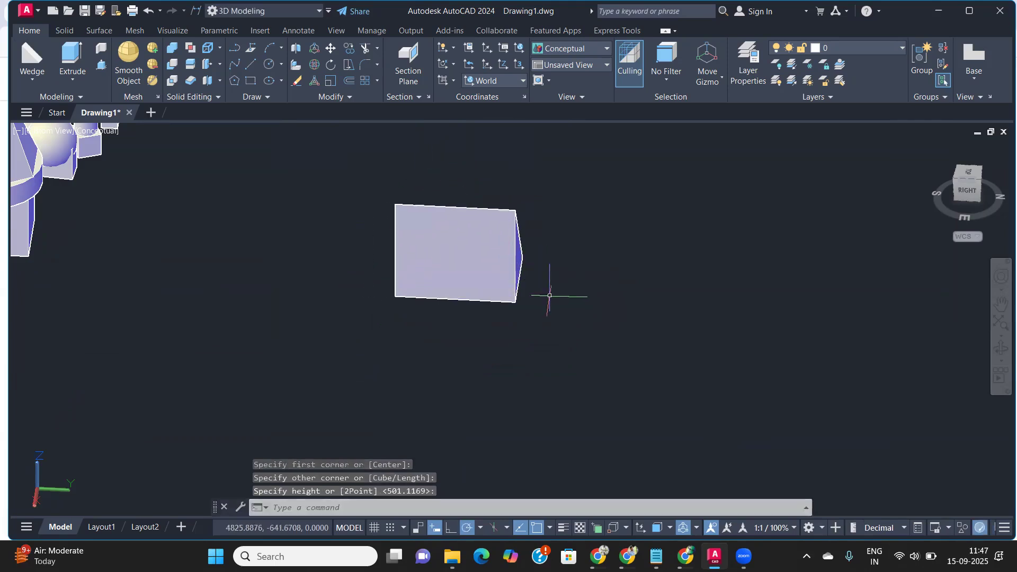
middle_click_drag(554, 298, 383, 279, "shift")
scroll(479, 416, "down", 7)
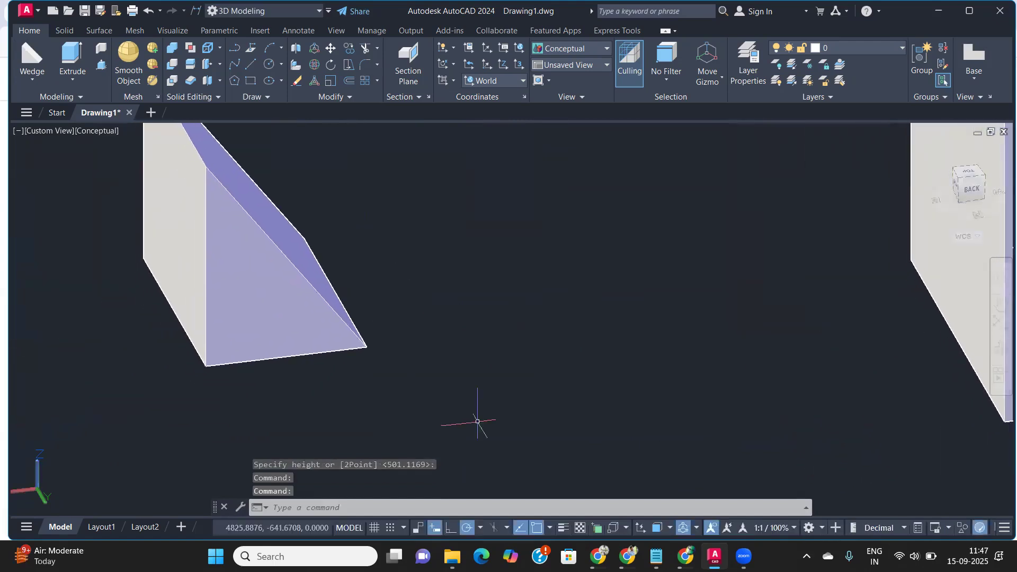
Step: Create a larger wedge from two opposite base corners in the empty area beyond the pyramids, with height about 924
middle_click_drag(592, 473, 900, 359)
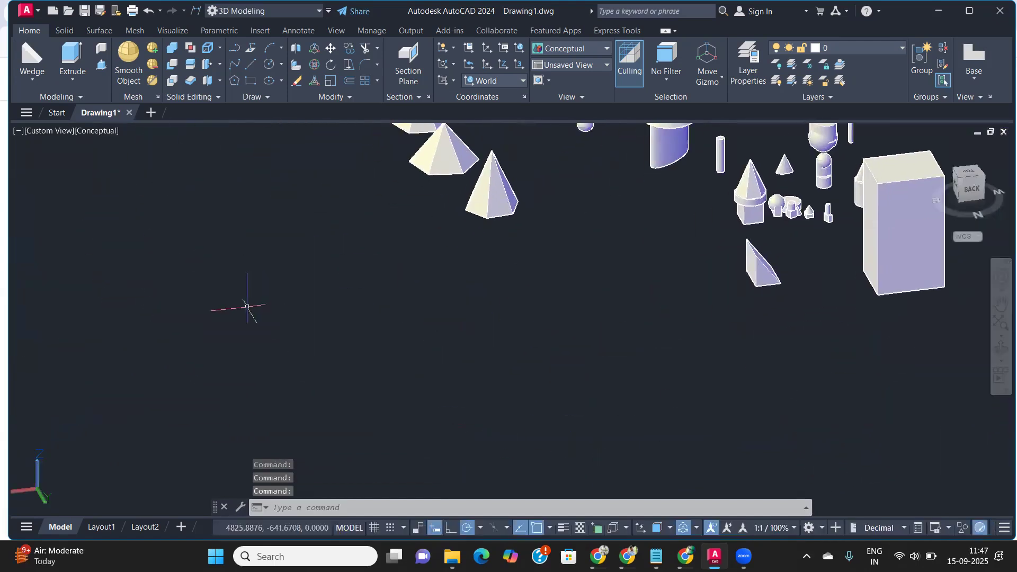
middle_click_drag(244, 301, 352, 329)
scroll(355, 333, "up", 2)
scroll(354, 334, "up", 1)
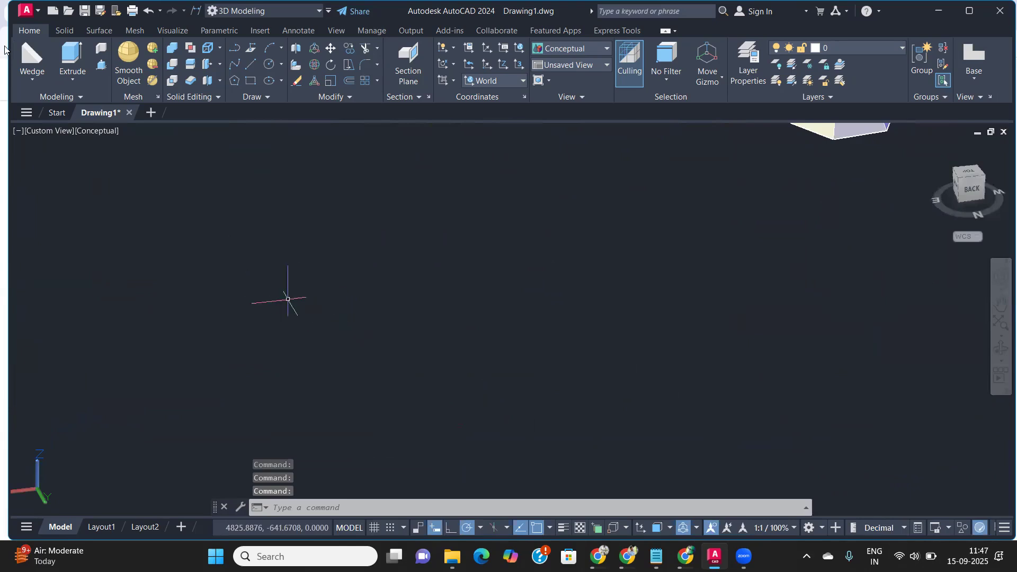
left_click(20, 65)
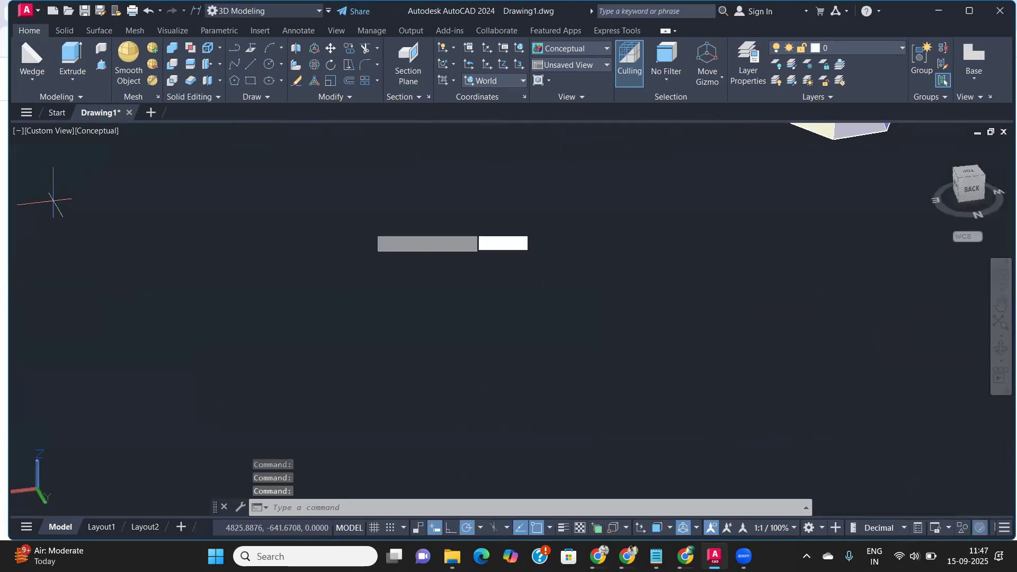
left_click(331, 258)
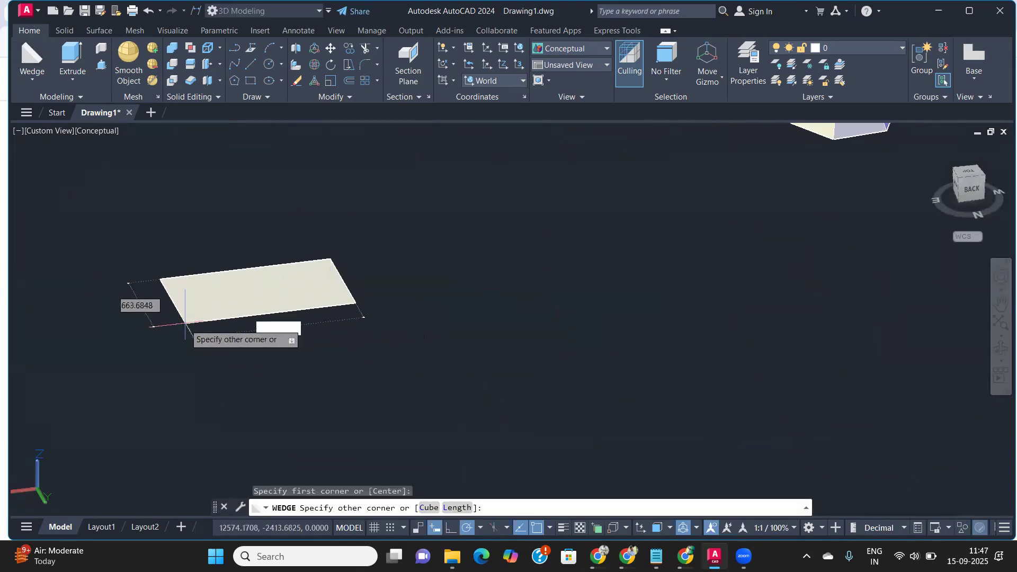
left_click(185, 312)
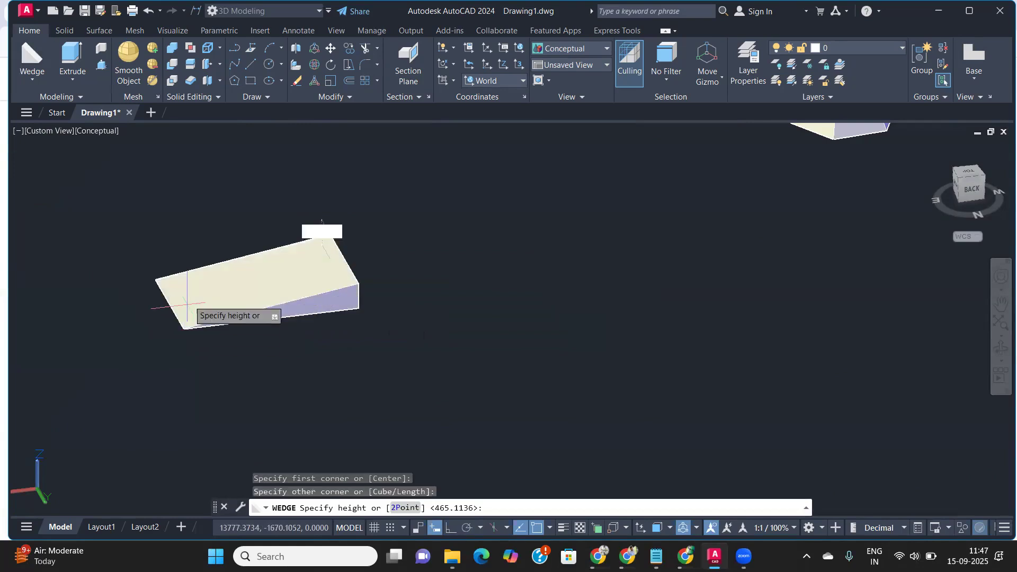
left_click(170, 206)
middle_click_drag(410, 328, 382, 357)
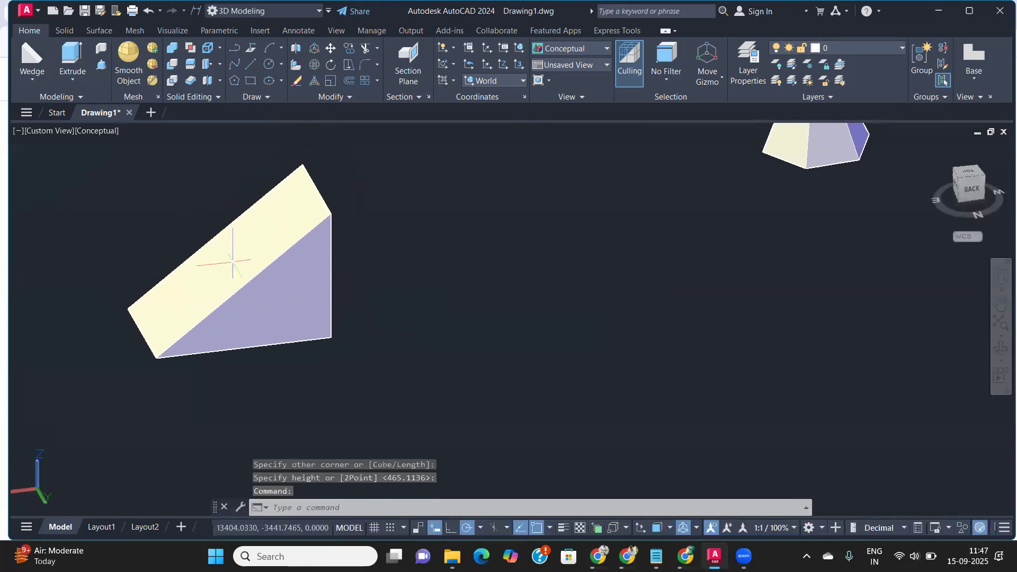
Step: Create a wedge with the Length option beside the larger wedge, with length 200, width 50 and height 200
left_click(40, 60)
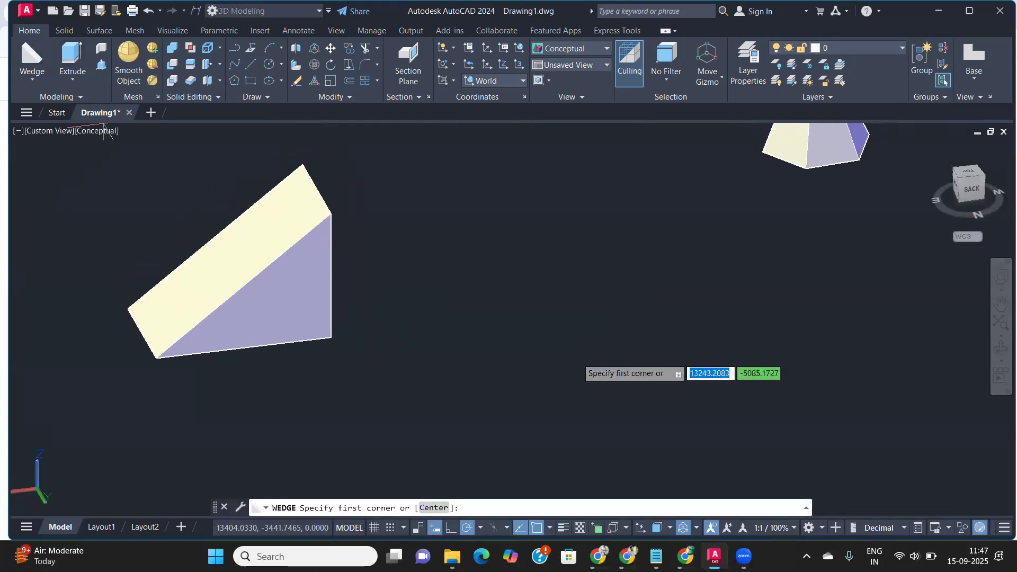
left_click(503, 309)
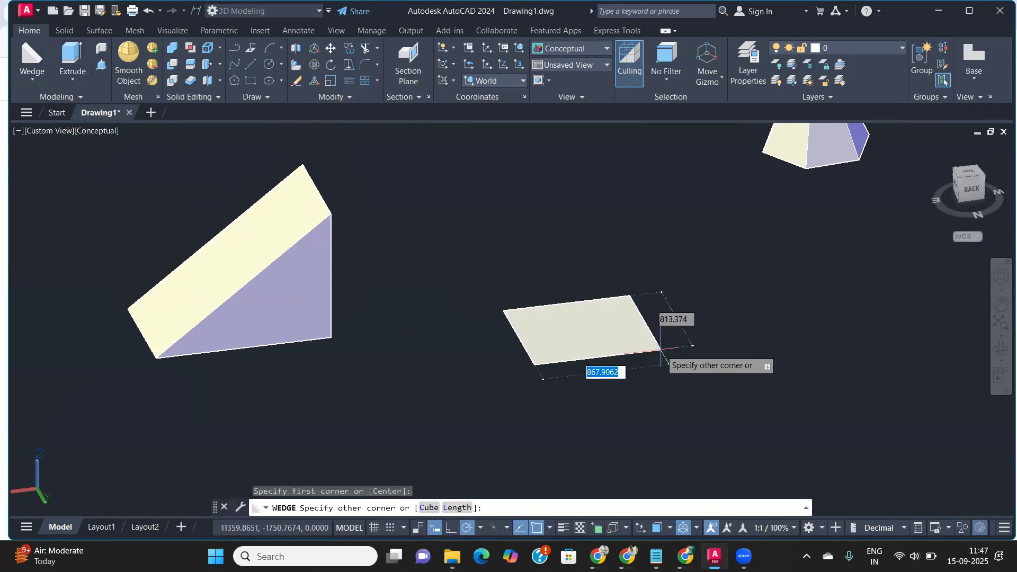
type("l")
key("Return")
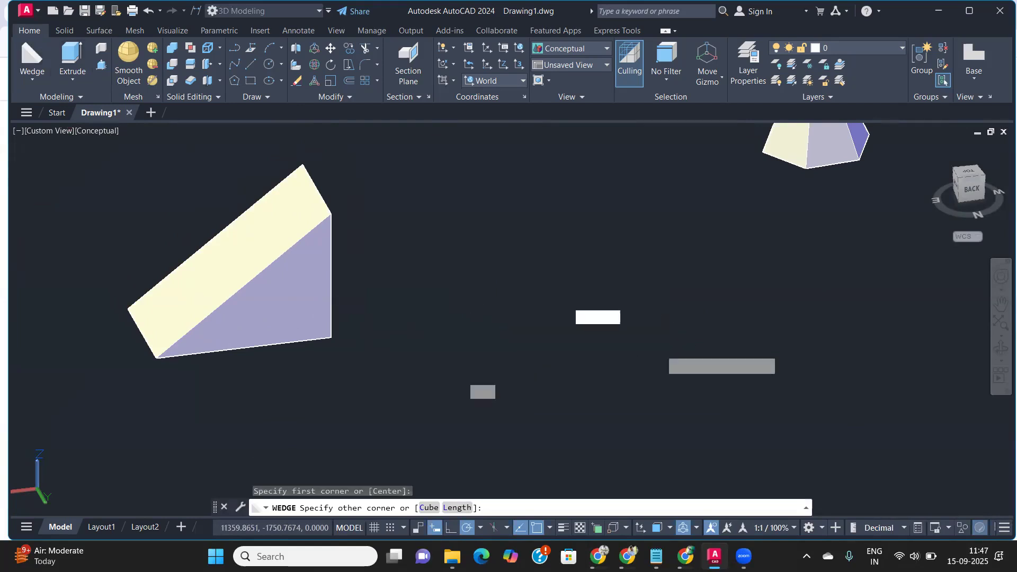
type("200")
key("Return")
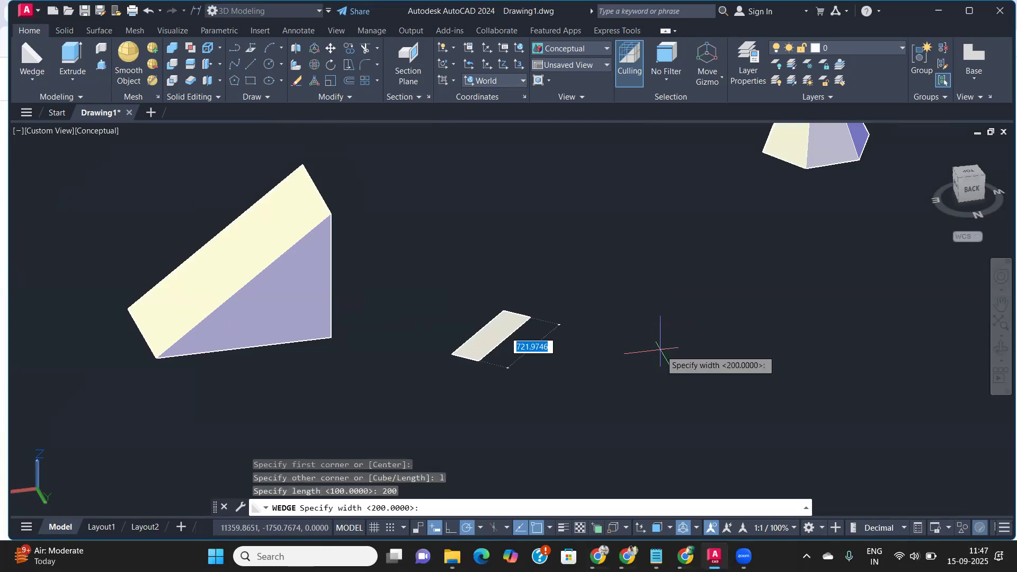
type("50")
key("Return")
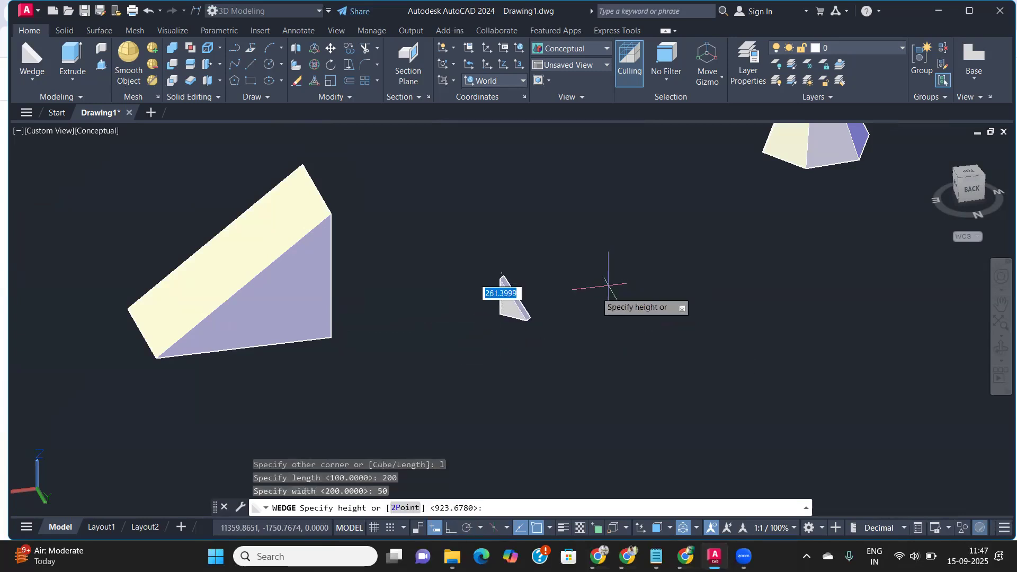
scroll(551, 297, "up", 4)
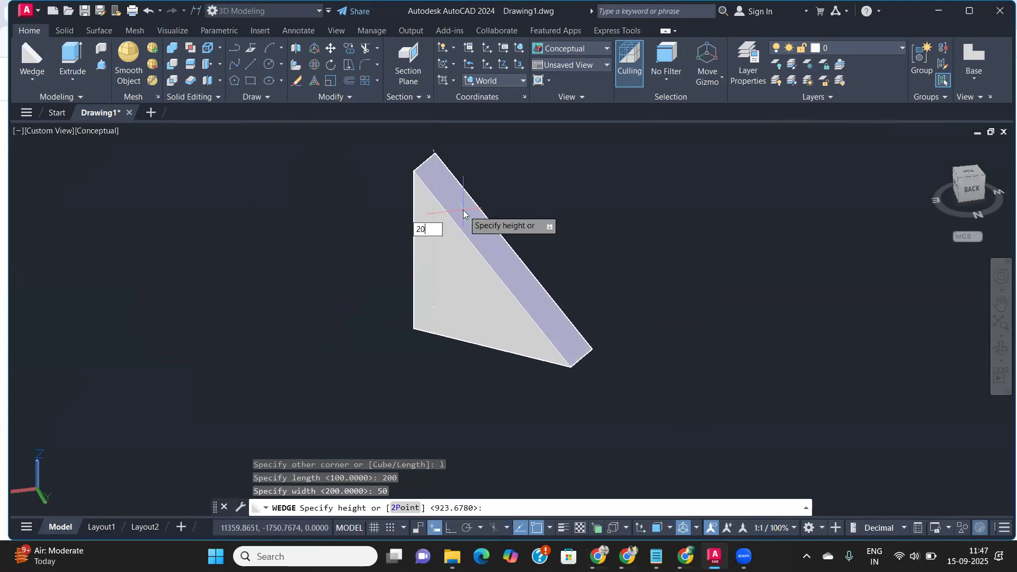
key("Return")
middle_click_drag(466, 226, 416, 353, "shift")
middle_click_drag(349, 345, 423, 405, "shift")
scroll(498, 326, "up", 2)
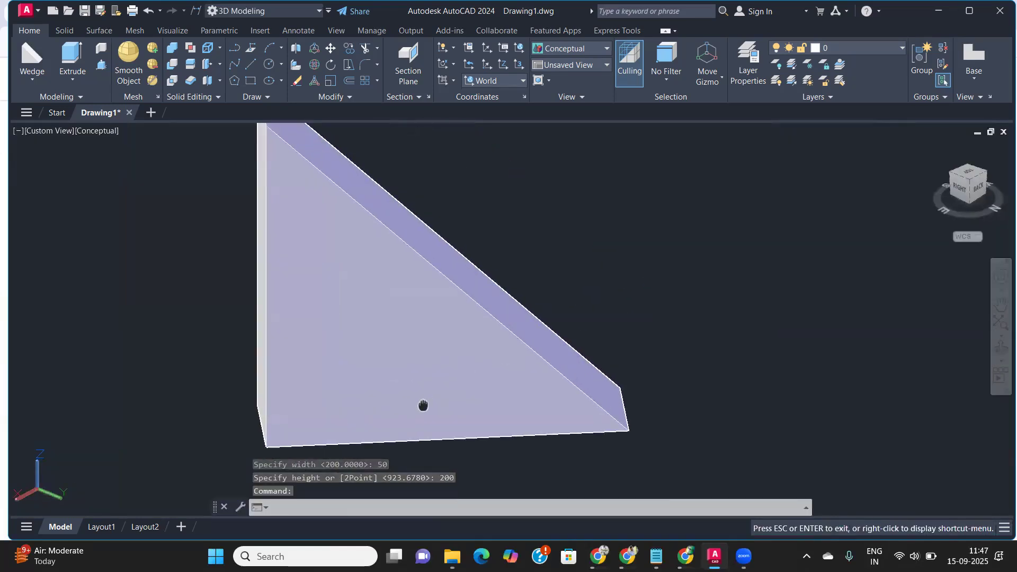
scroll(423, 402, "down", 3)
scroll(427, 388, "up", 1)
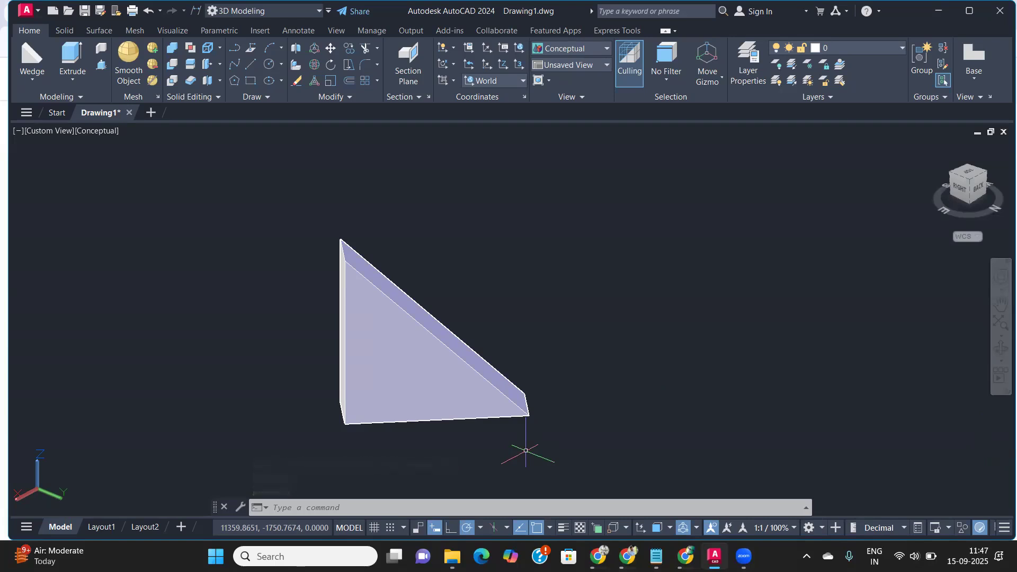
Step: Create a wedge with the Cube option beside the narrow 200-long wedge, using a side length of 150
key("Return")
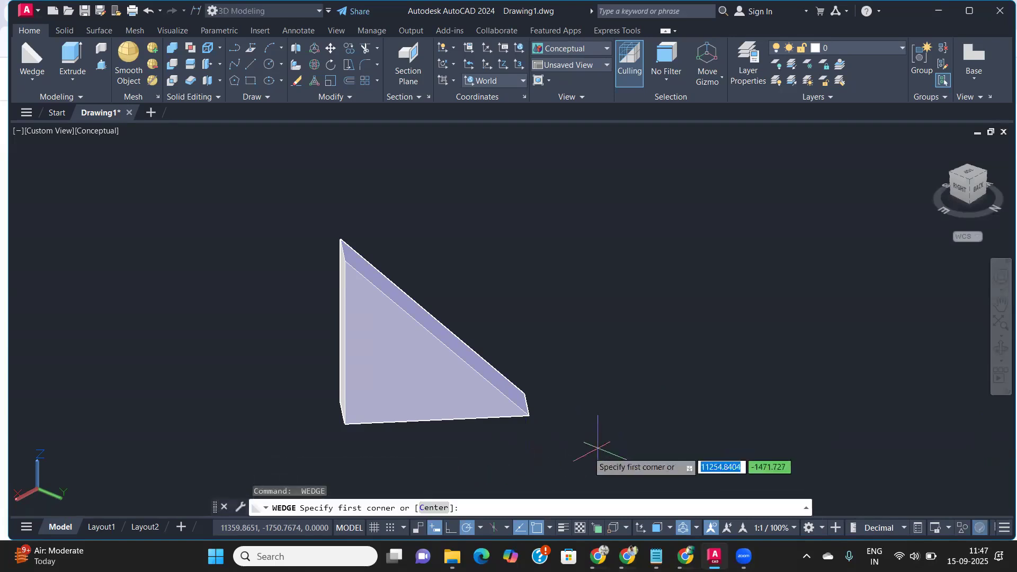
left_click(684, 383)
type("c")
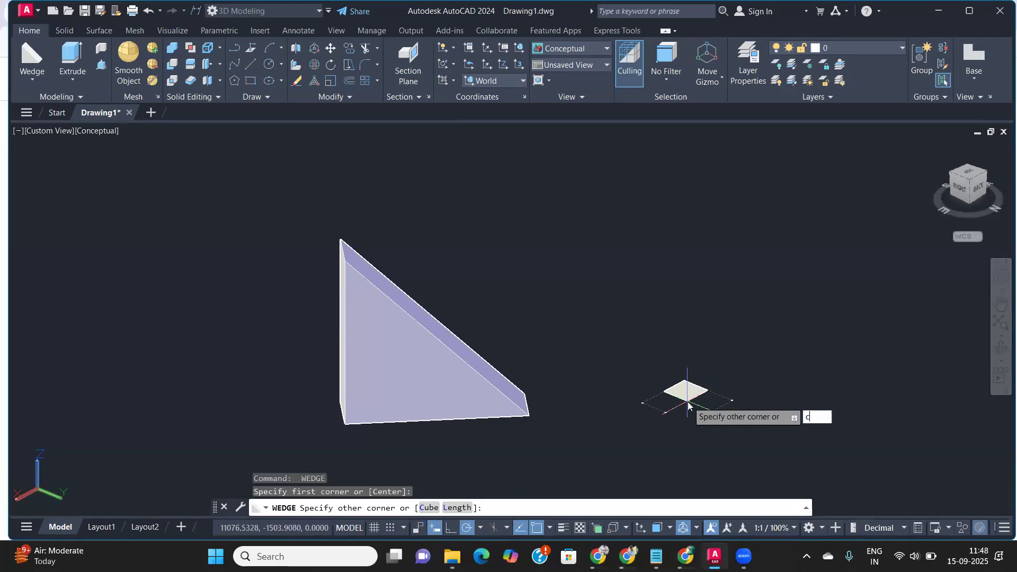
key("Return")
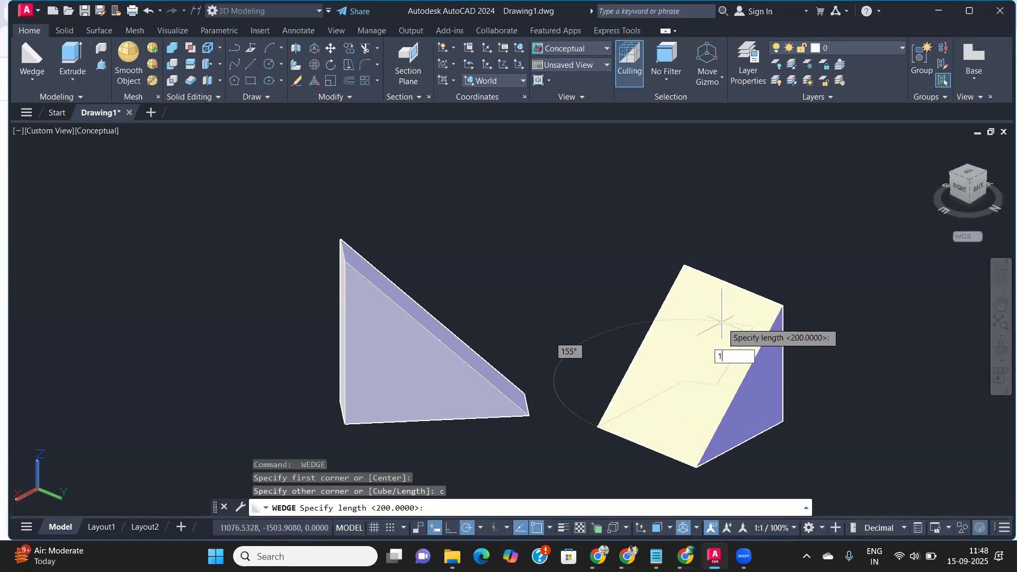
key("Return")
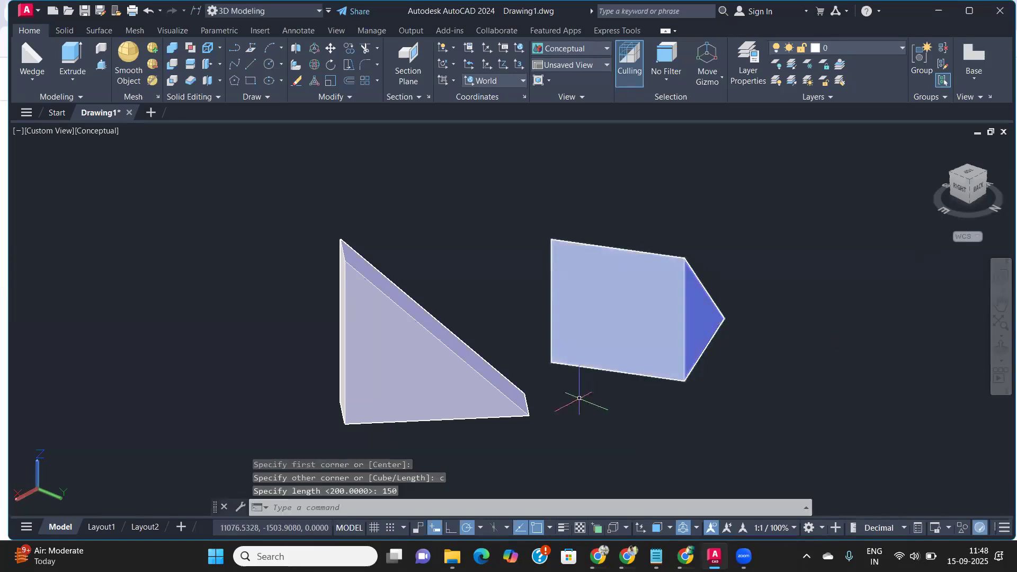
scroll(741, 392, "up", 3)
middle_click_drag(723, 388, 600, 377, "shift")
scroll(600, 377, "down", 2)
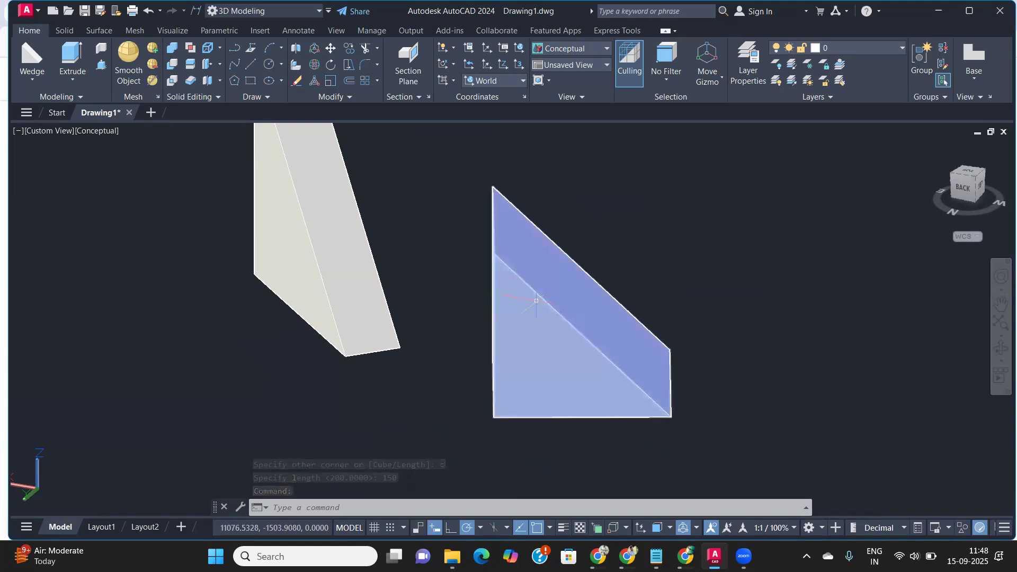
middle_click_drag(664, 413, 440, 413)
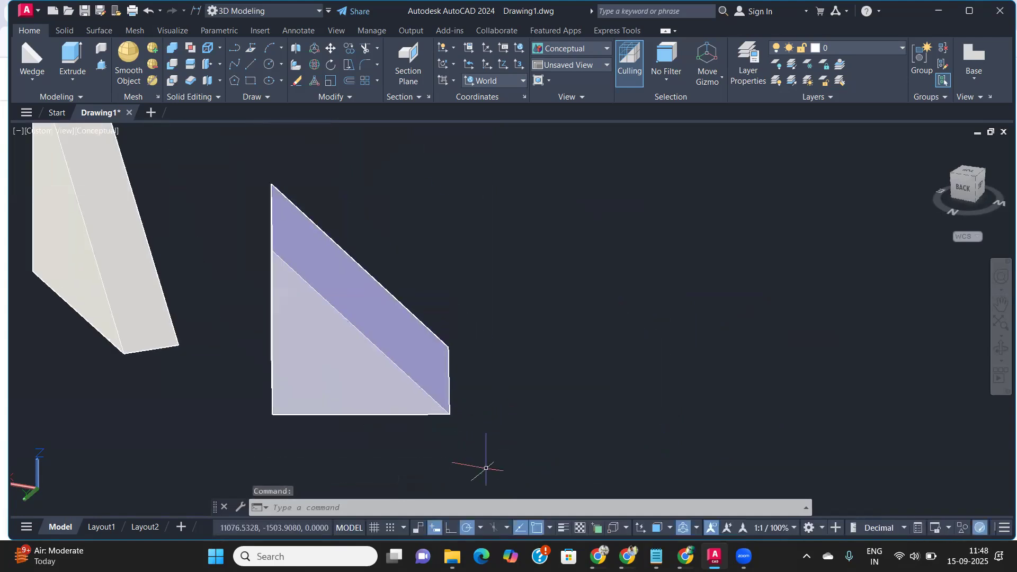
Step: Create a small wedge with the Center option beside the cube wedge, picking its center, a corner and the height
key("Return")
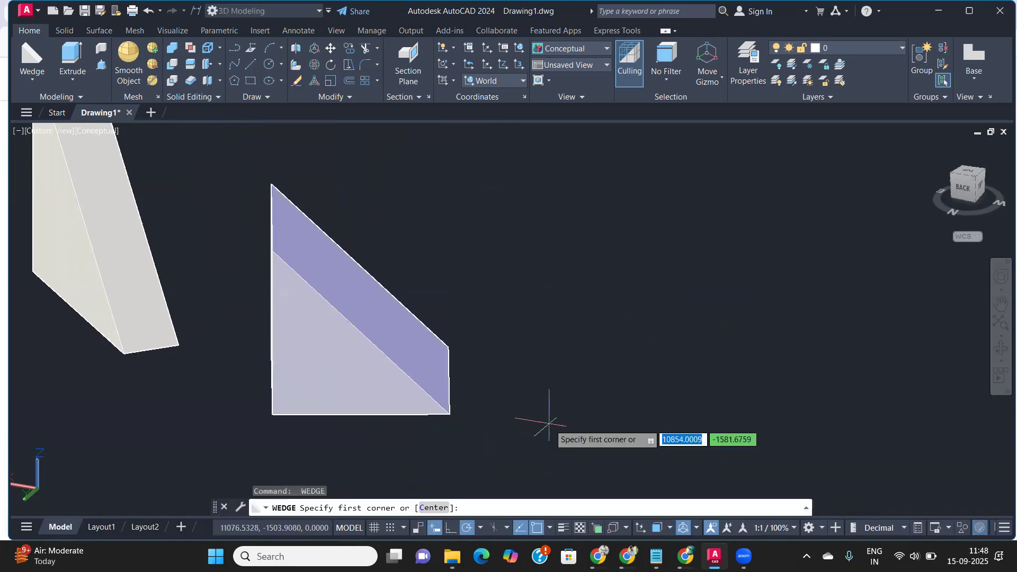
type("c")
key("Return")
left_click(698, 373)
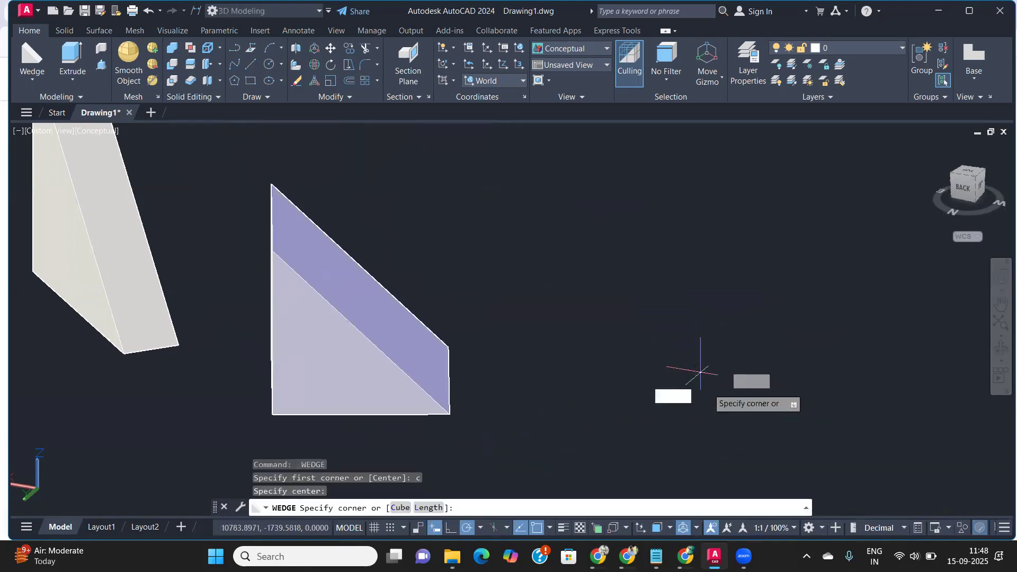
left_click(734, 396)
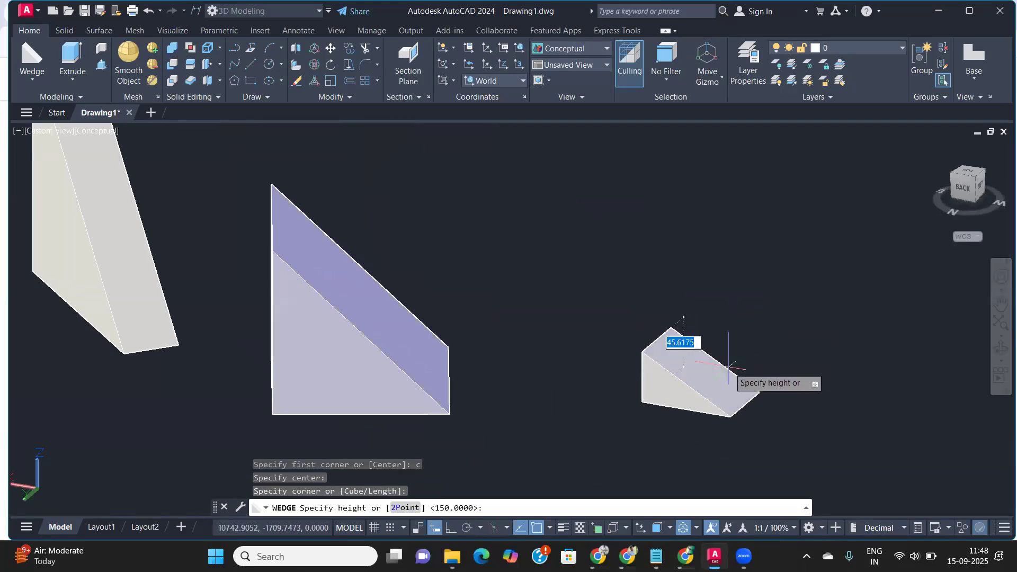
left_click(729, 318)
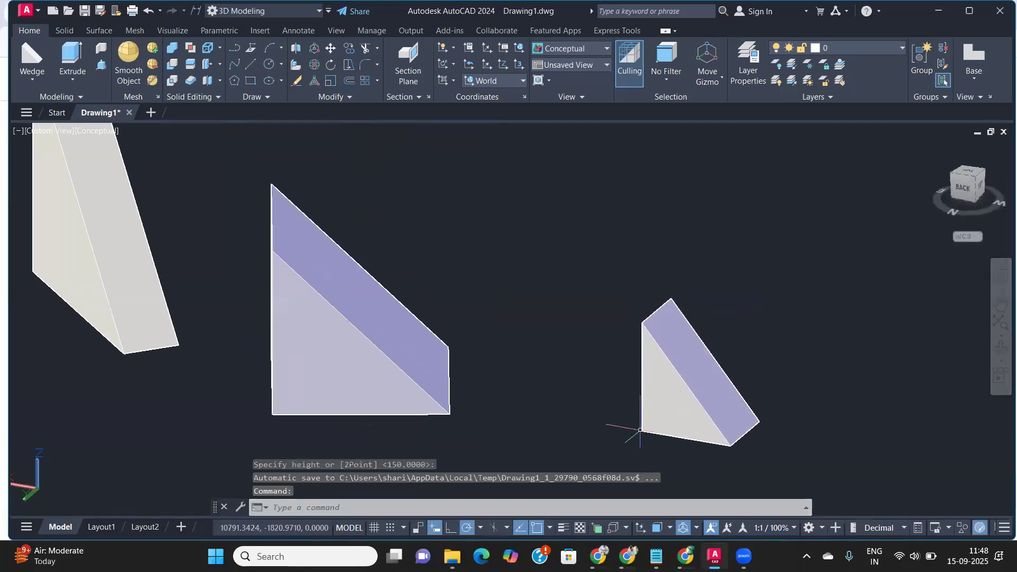
scroll(640, 430, "up", 5)
scroll(639, 430, "down", 7)
middle_click_drag(640, 430, 646, 411)
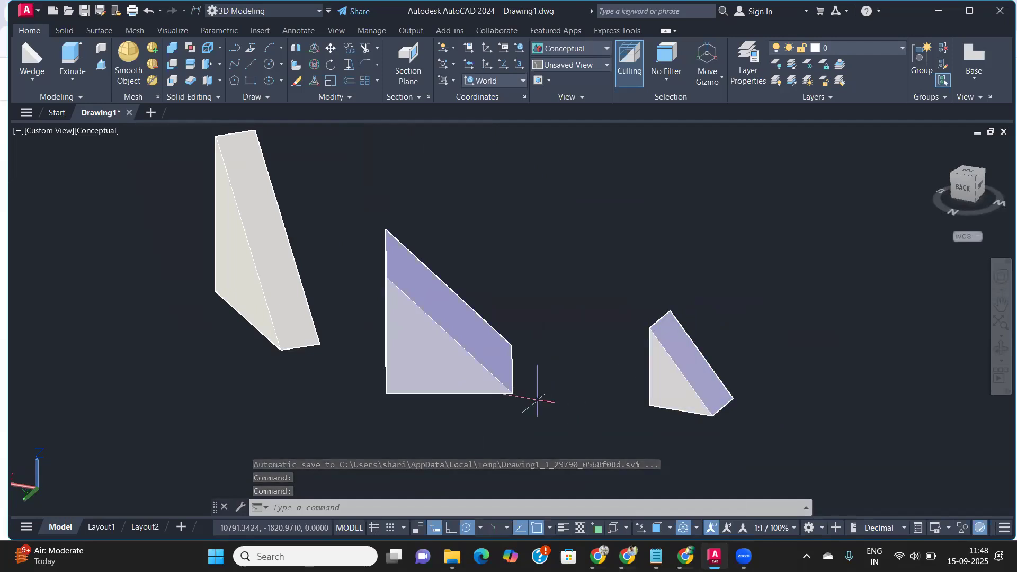
left_click(506, 388)
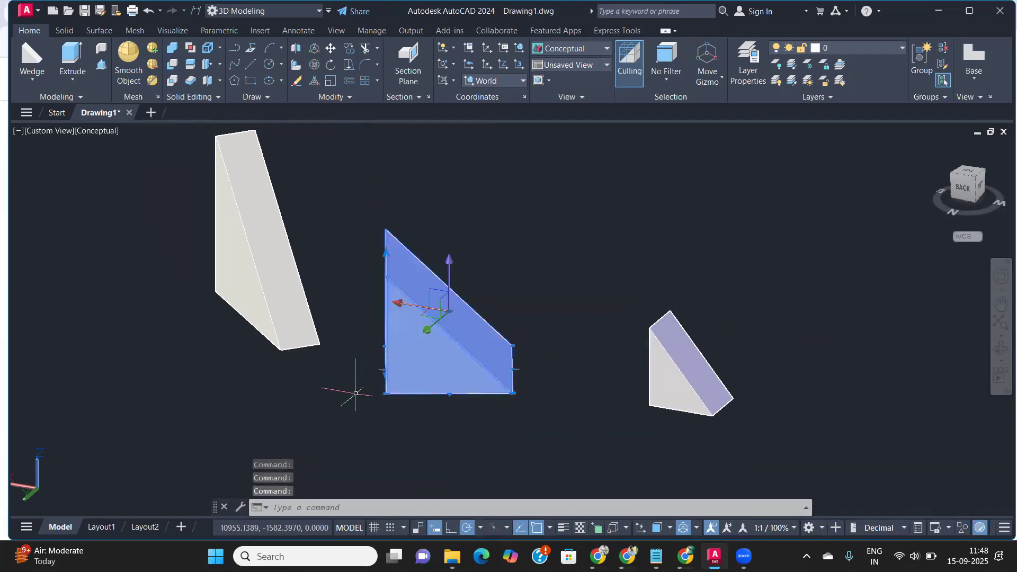
key("Escape")
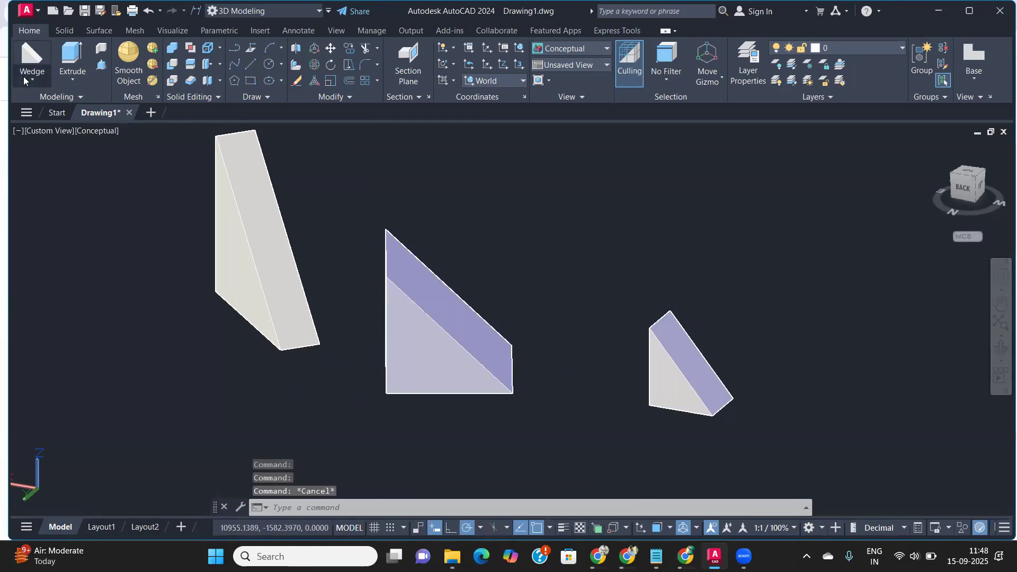
Step: Create a torus in the empty area beyond the small wedge, with radius about 139 and tube radius about 23
left_click(23, 77)
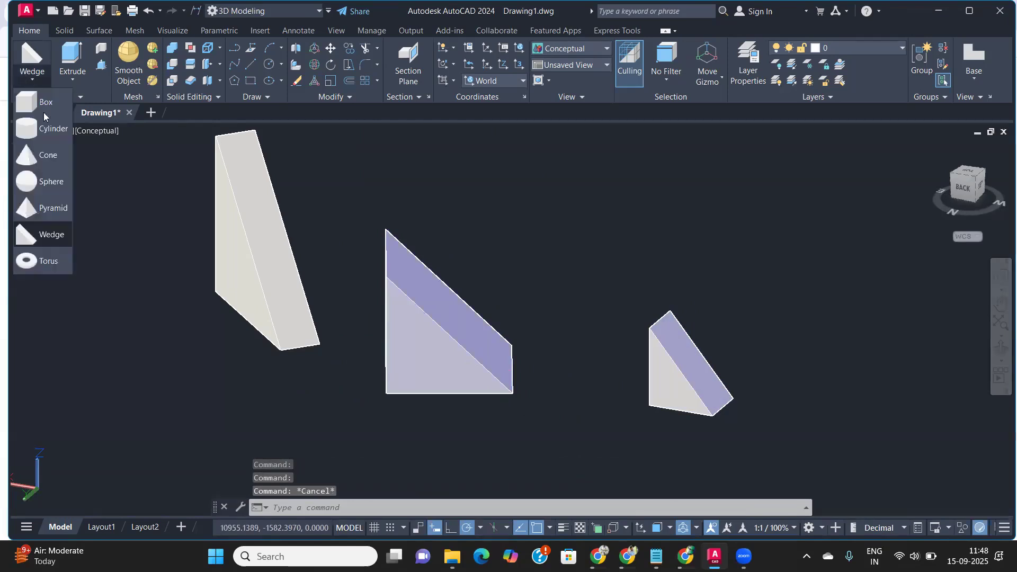
left_click(50, 266)
scroll(233, 324, "down", 2)
middle_click_drag(546, 373, 305, 399)
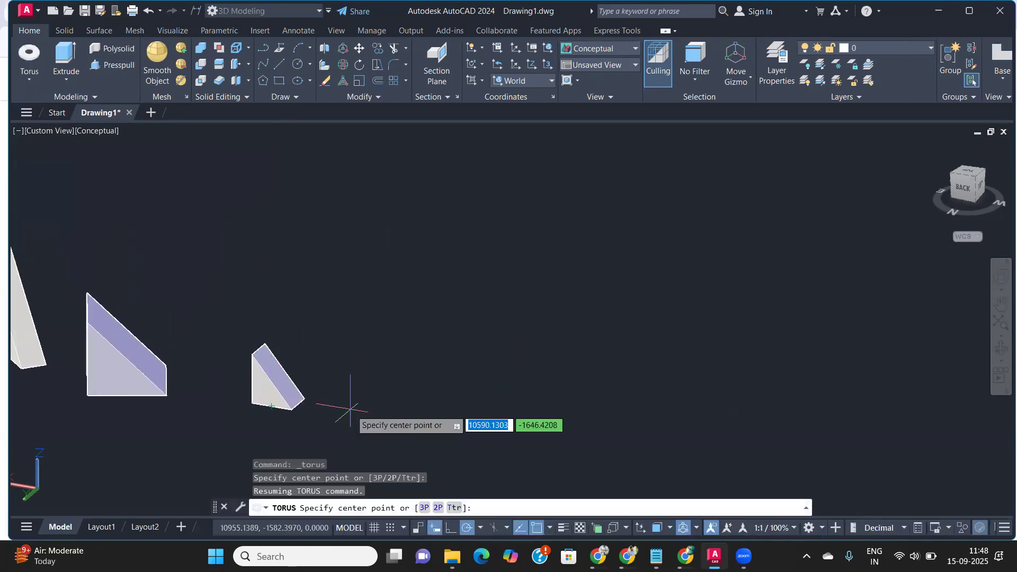
scroll(409, 408, "up", 2)
scroll(488, 376, "up", 1)
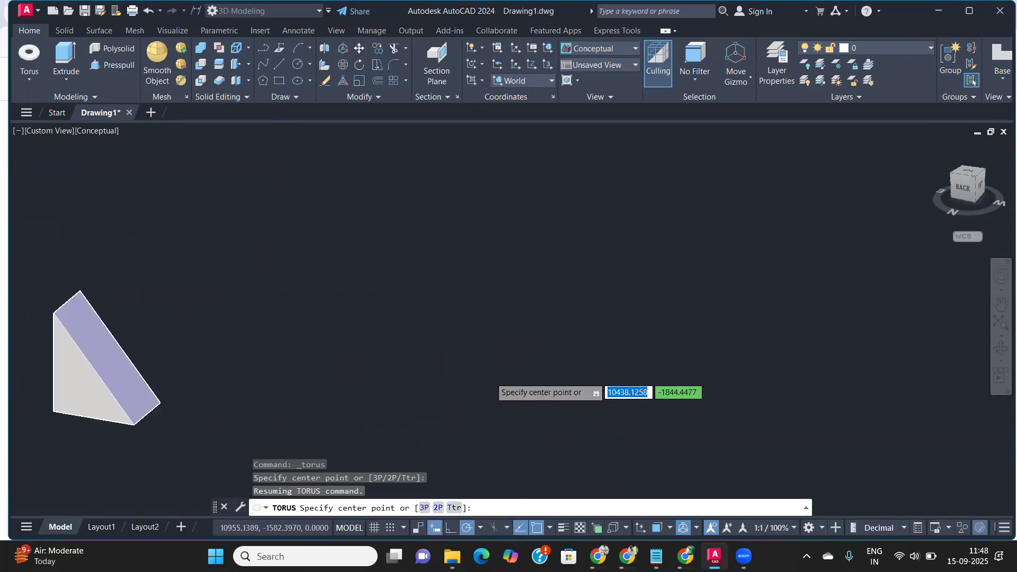
left_click(532, 346)
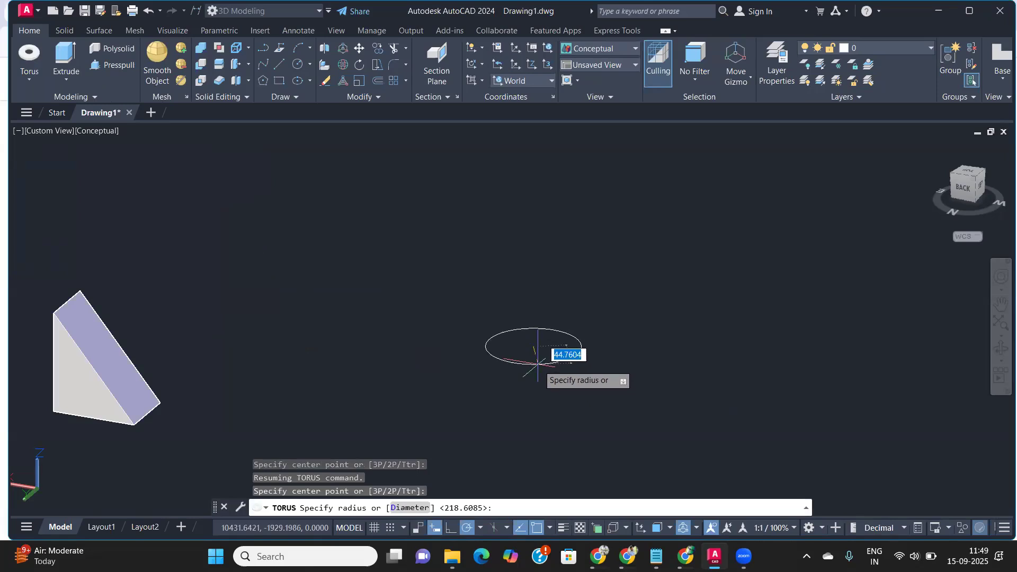
left_click(540, 398)
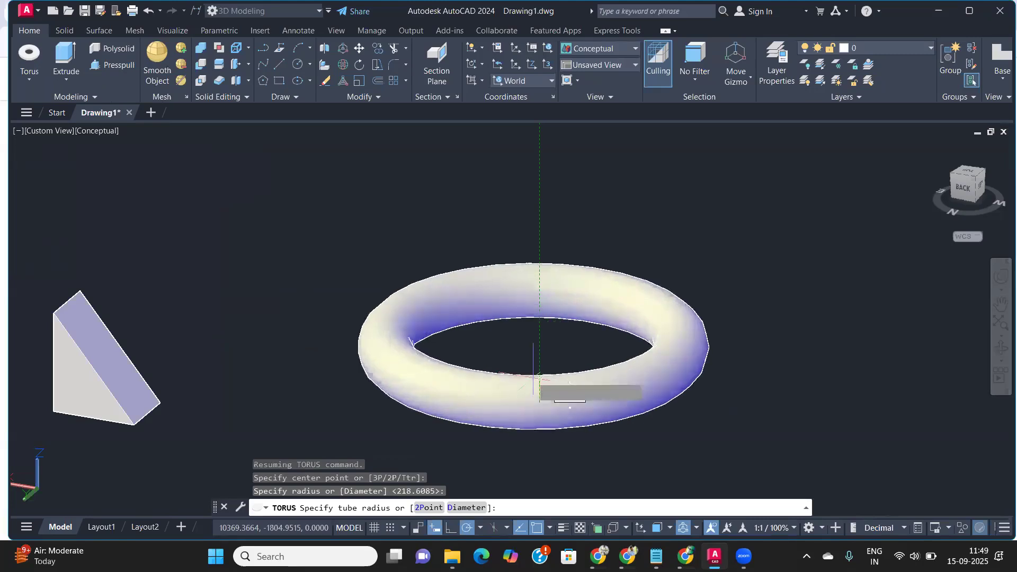
left_click(536, 377)
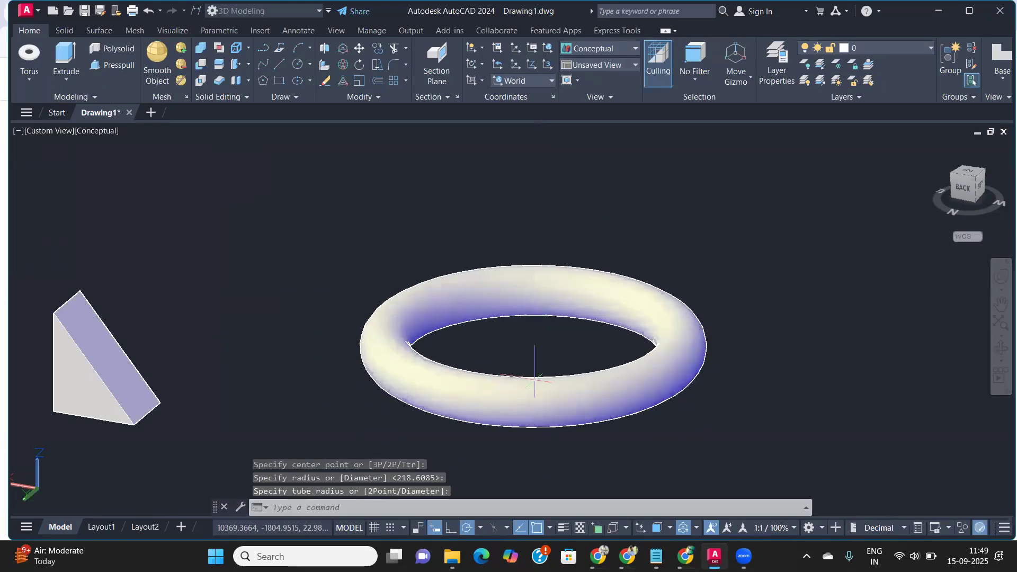
Step: Create a second torus beside the first one, with radius 100 and tube radius 25
middle_click_drag(530, 379, 257, 345, "shift")
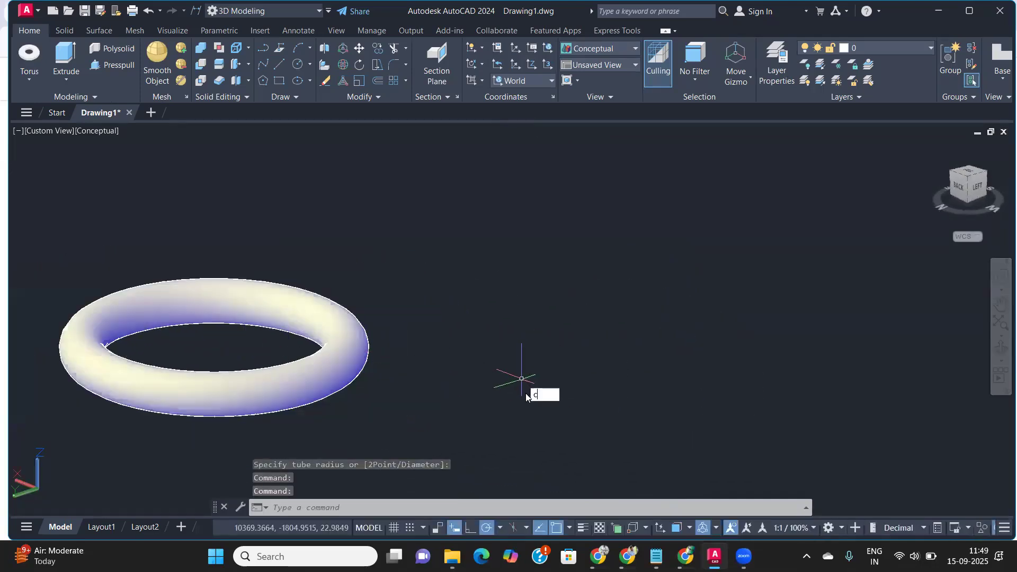
key("BackSpace")
left_click(31, 64)
left_click(573, 335)
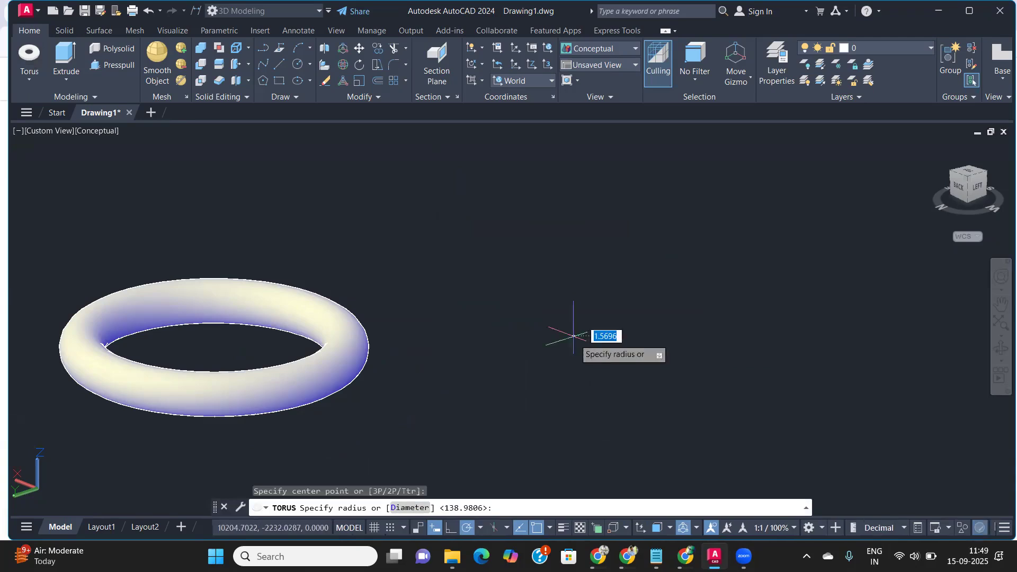
type("100")
key("Return")
type("25")
key("Return")
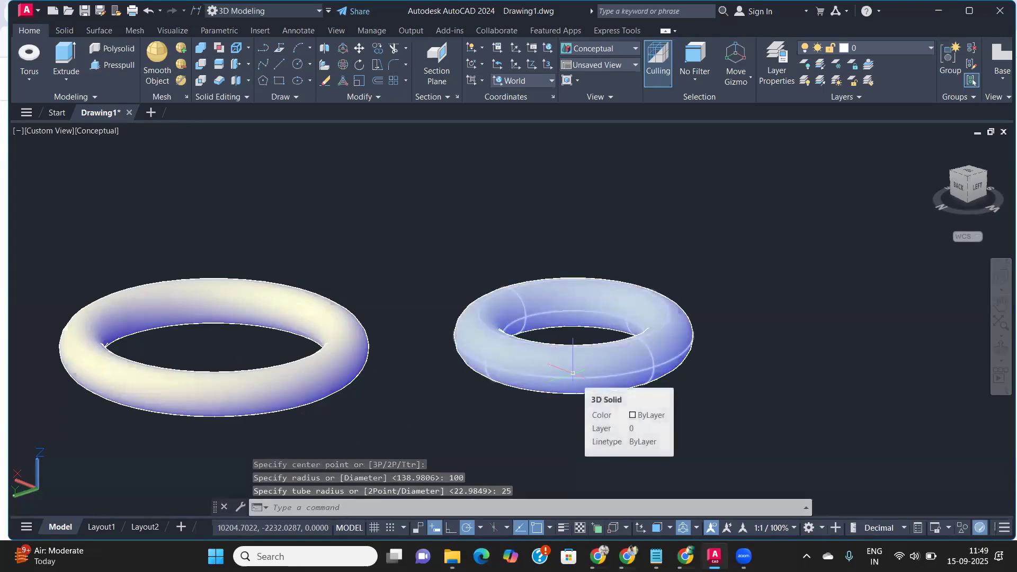
Step: Create a thick torus beside the second one, with radius 100 and tube radius 75
middle_click_drag(572, 374, 264, 374, "shift")
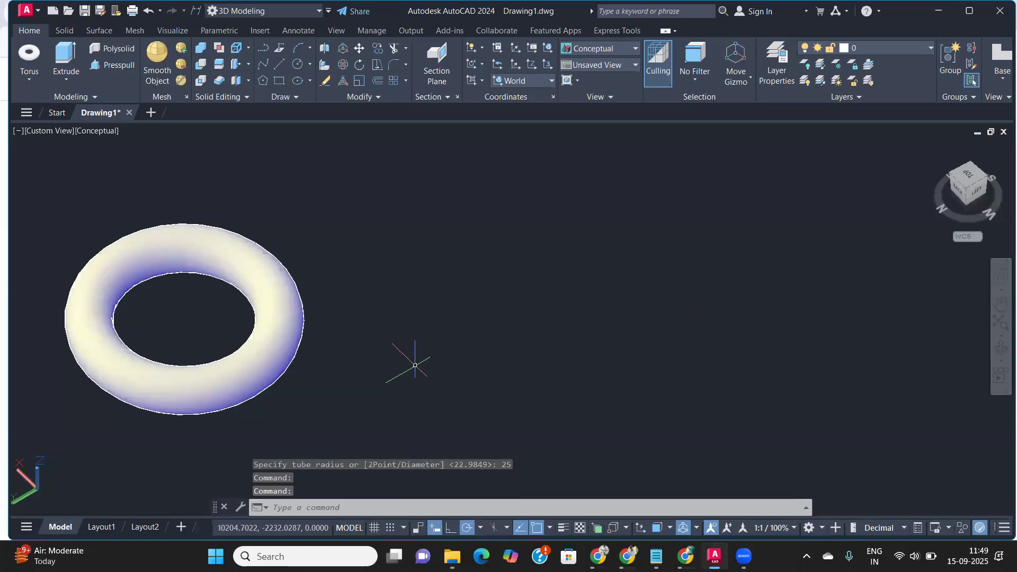
key("Return")
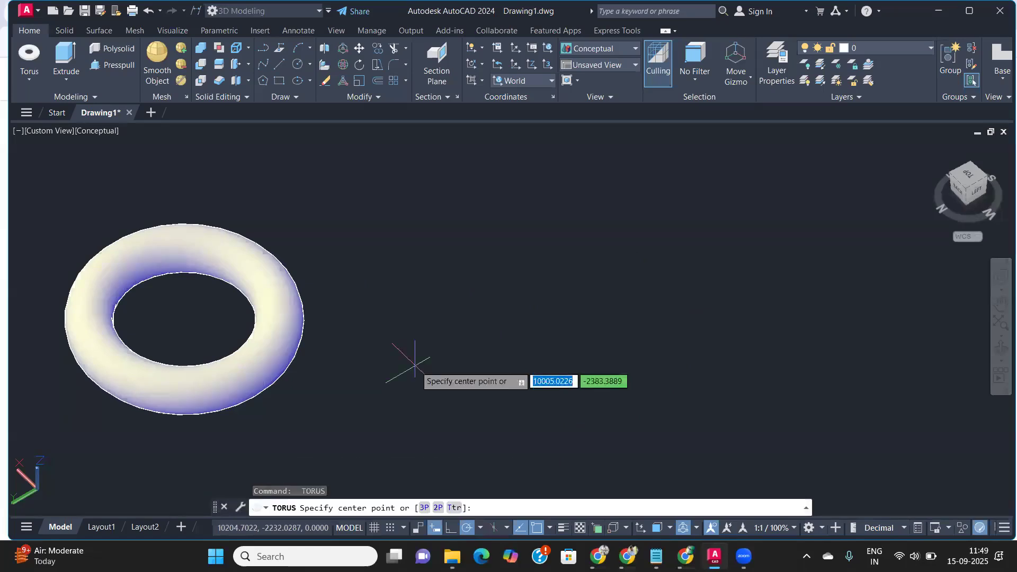
left_click(546, 350)
type("100")
key("Return")
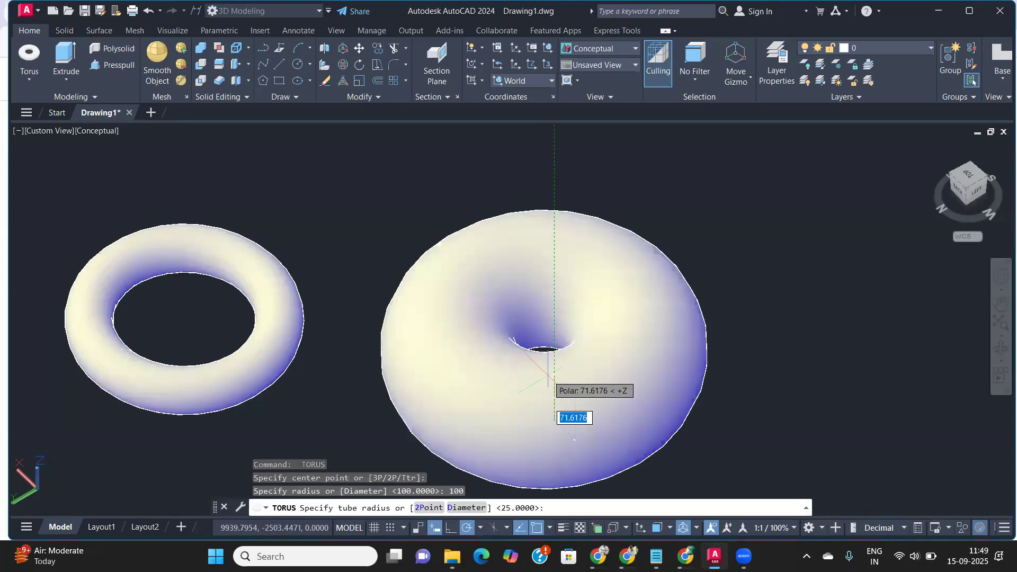
type("75")
key("Return")
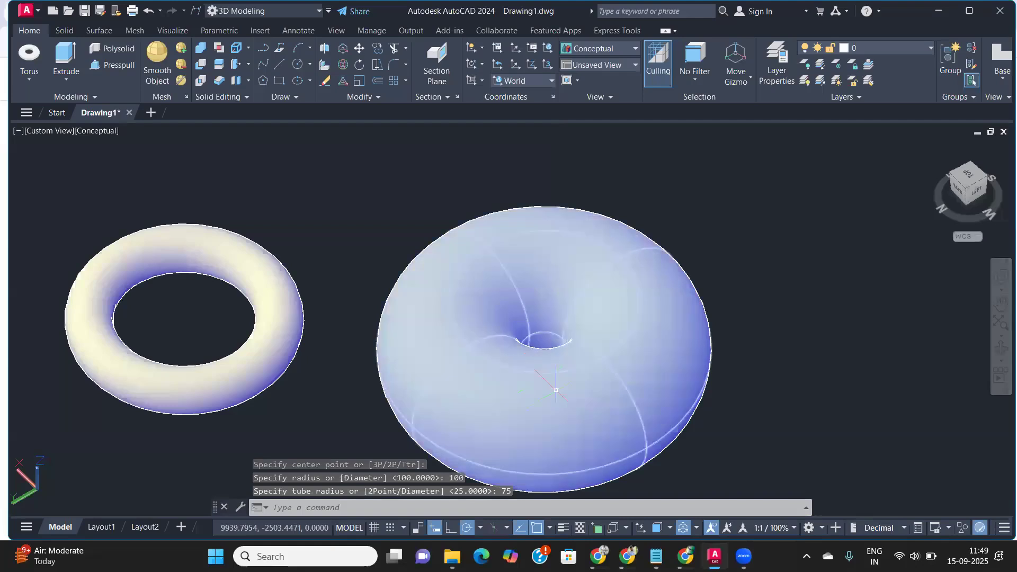
middle_click_drag(556, 390, 574, 467, "shift")
scroll(556, 355, "up", 3)
middle_click_drag(545, 311, 545, 265, "shift")
scroll(558, 311, "down", 4)
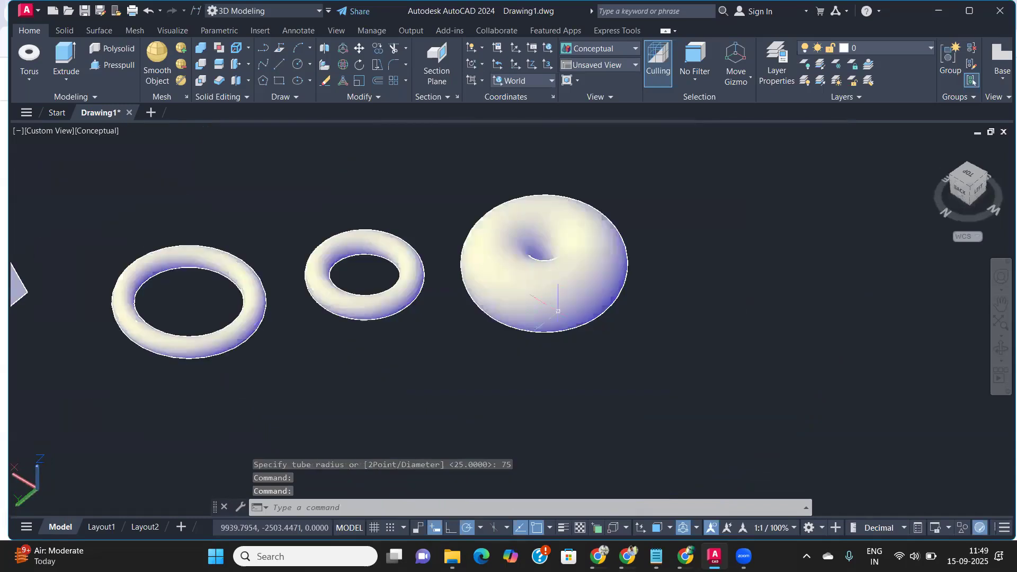
mouse_move(562, 314)
middle_mouse_down("shift")
mouse_move(585, 323)
mouse_move(575, 324)
middle_mouse_up("shift")
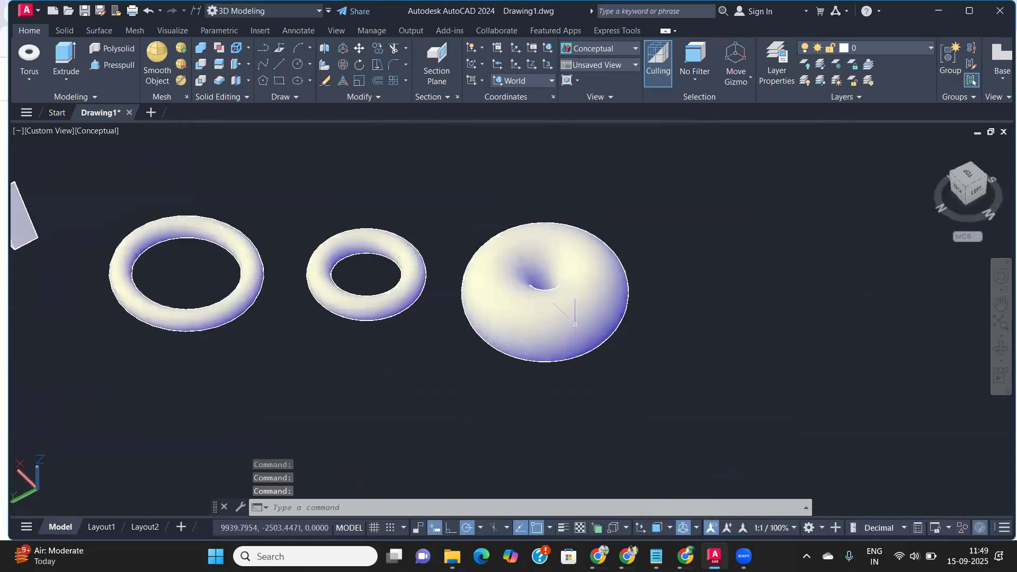
left_click(16, 74)
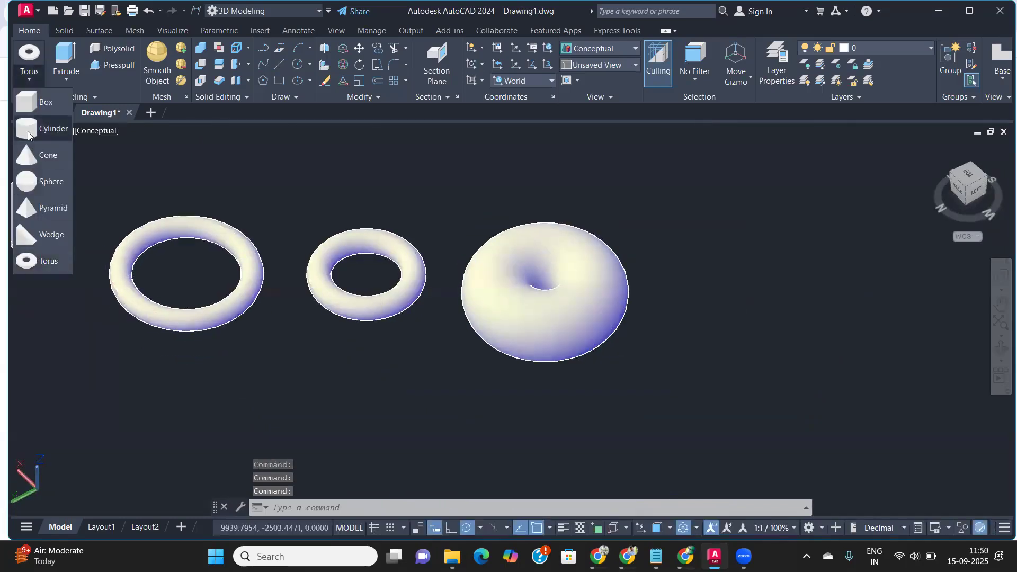
left_click(199, 416)
Step: Create a torus with the 2P option across the top face of the slim cylinder near the large cone-topped cylinder, picking its tube radius
type("torus")
key("Return")
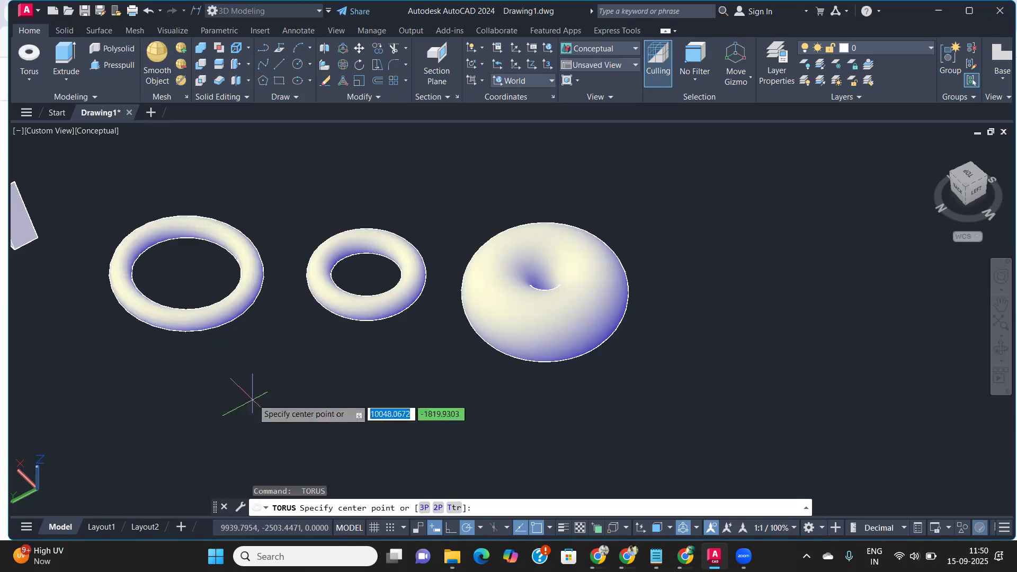
scroll(252, 396, "down", 6)
middle_click_drag(178, 381, 329, 469)
middle_click_drag(566, 389, 44, 326)
middle_click_drag(354, 401, 378, 237)
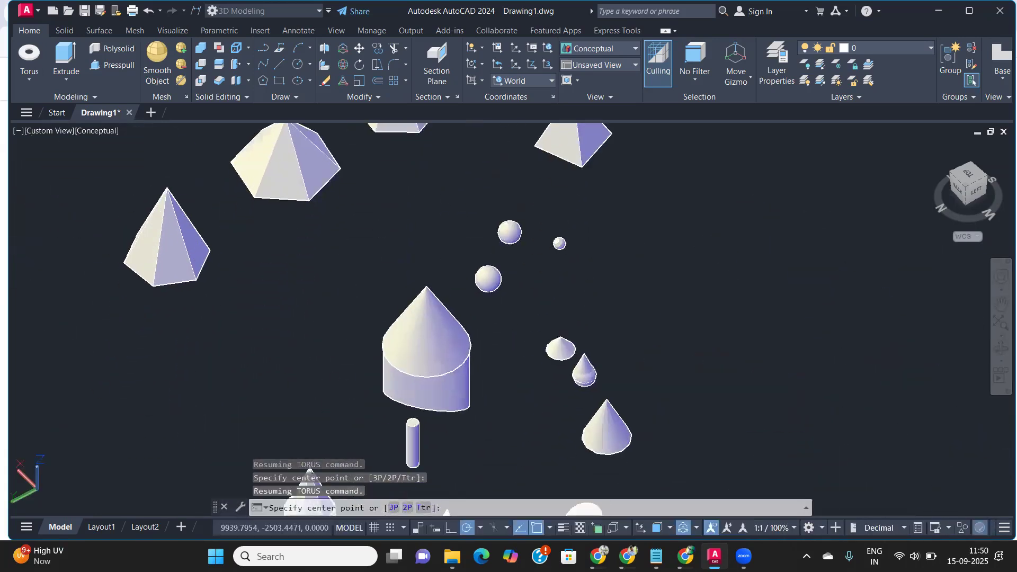
scroll(404, 413, "up", 2)
middle_click_drag(414, 441, 384, 358)
scroll(363, 396, "up", 2)
middle_click_drag(465, 404, 442, 482)
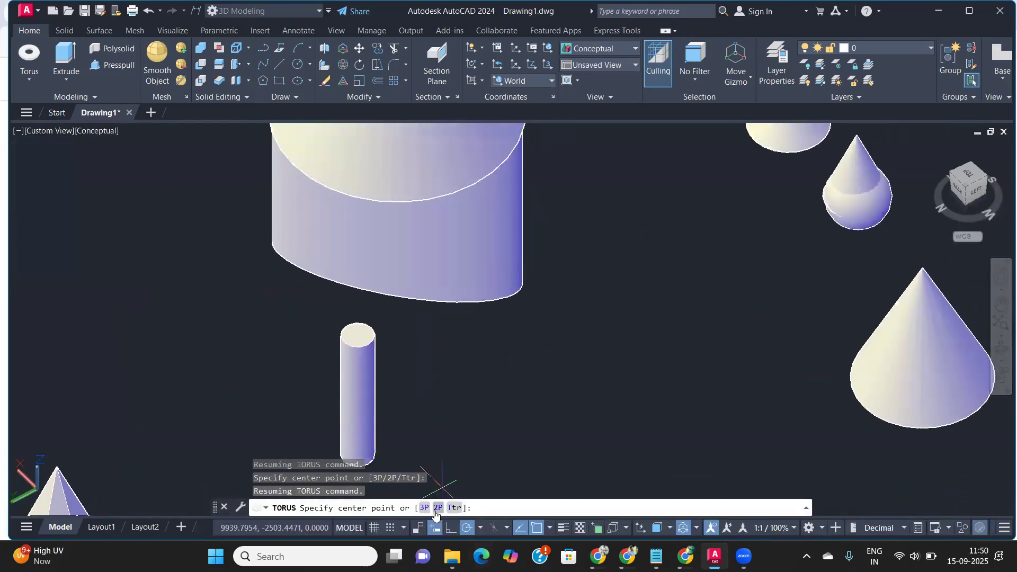
type("2P")
key("Return")
scroll(342, 348, "up", 3)
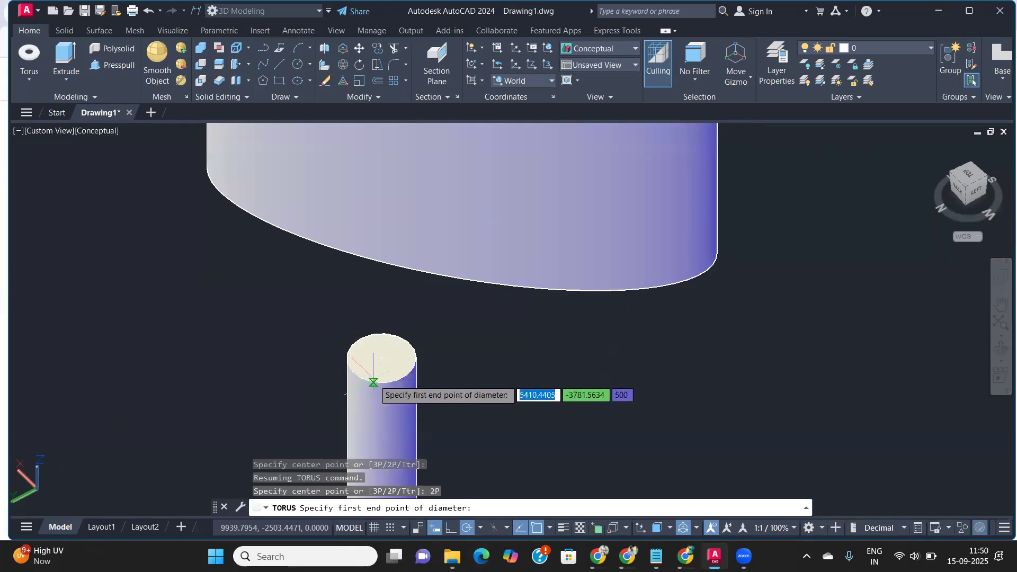
left_click(416, 357)
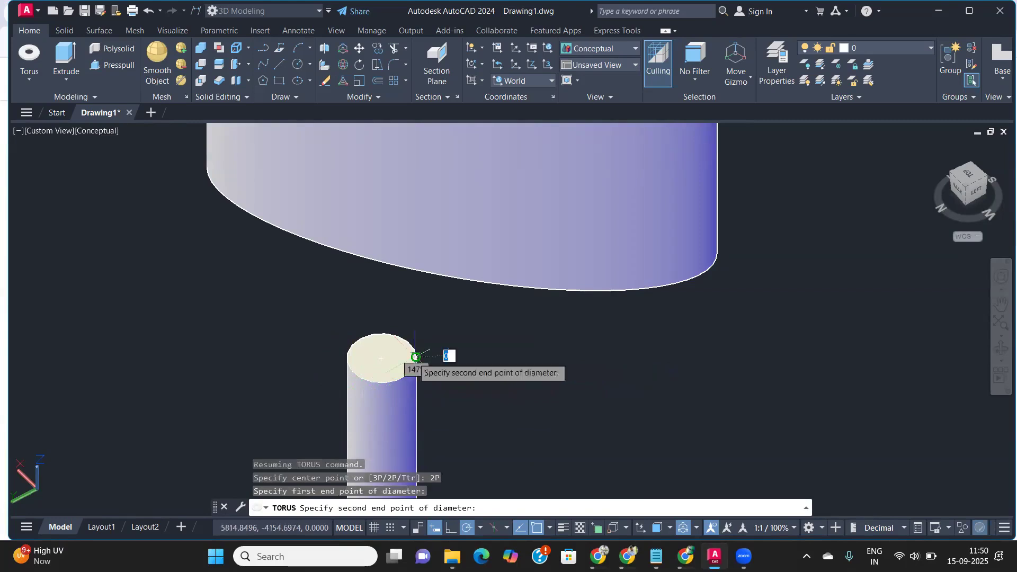
left_click(347, 361)
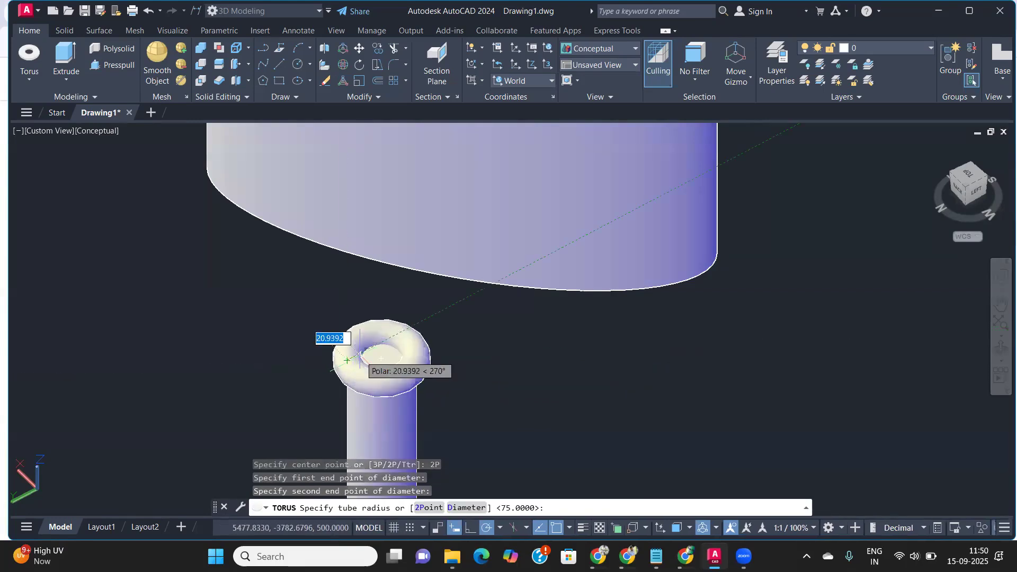
left_click(362, 354)
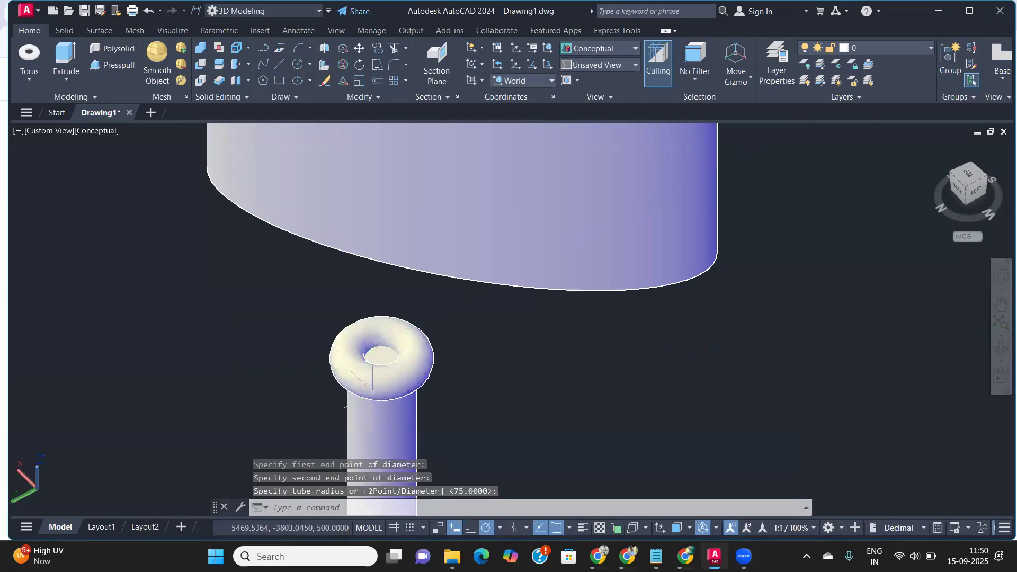
Step: Inspect the torus on top of the slim cylinder and review the whole collection of solid primitives in the drawing
scroll(382, 322, "up", 4)
middle_click_drag(381, 322, 387, 437, "shift")
scroll(387, 437, "down", 8)
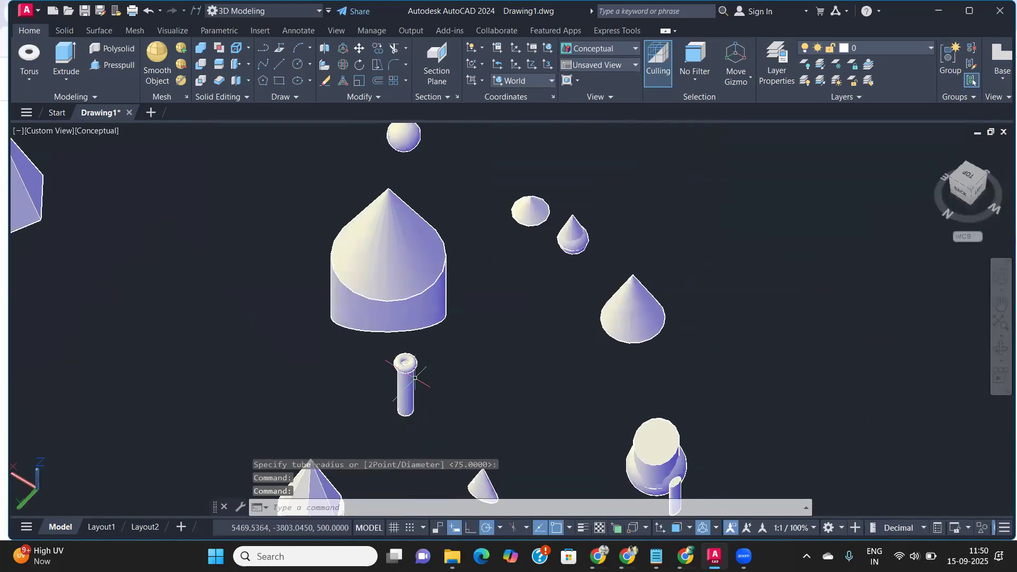
scroll(414, 377, "up", 3)
scroll(414, 378, "down", 4)
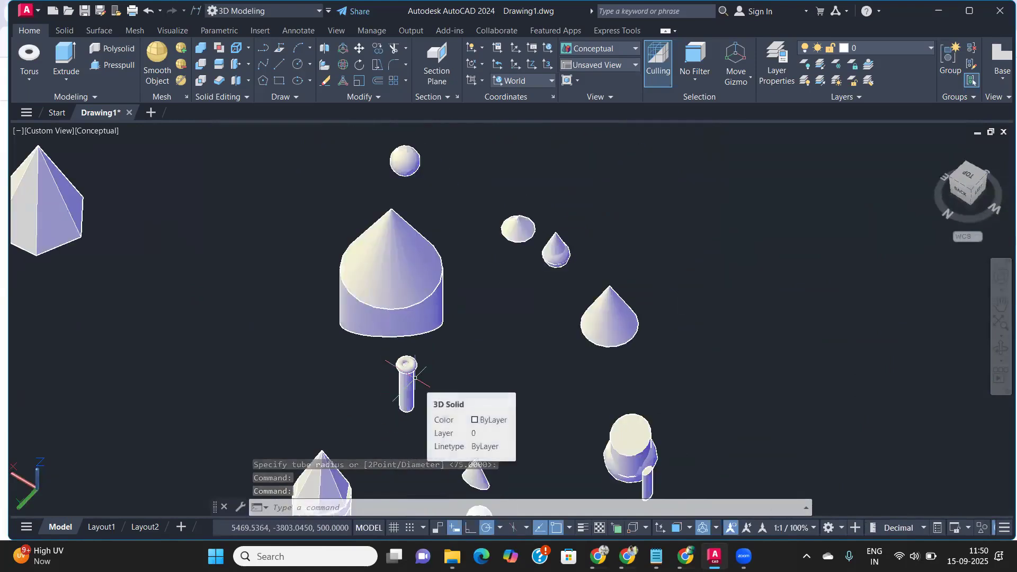
scroll(415, 377, "up", 1)
scroll(414, 377, "down", 5)
scroll(209, 386, "down", 1)
scroll(116, 362, "up", 7)
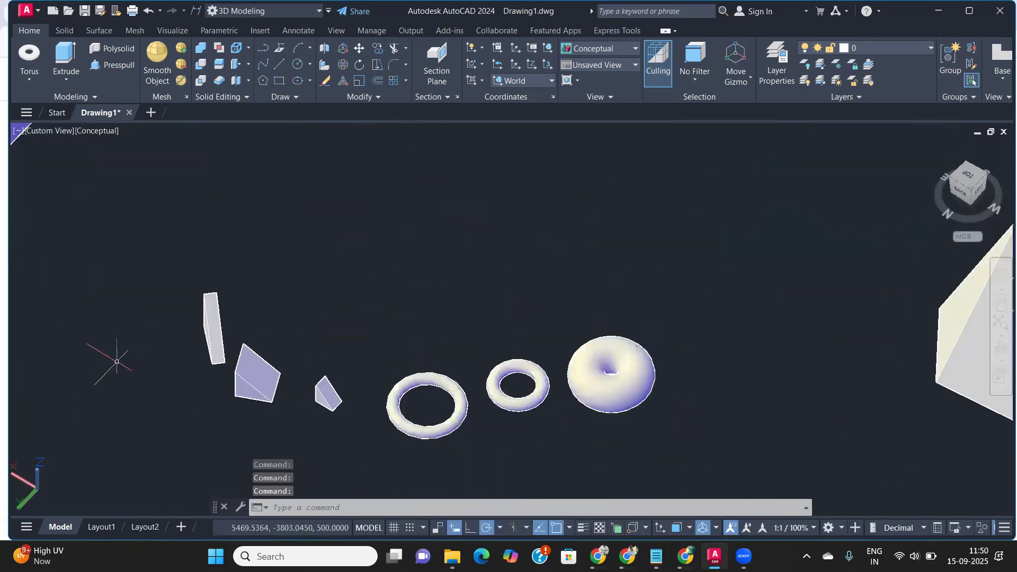
scroll(183, 361, "up", 3)
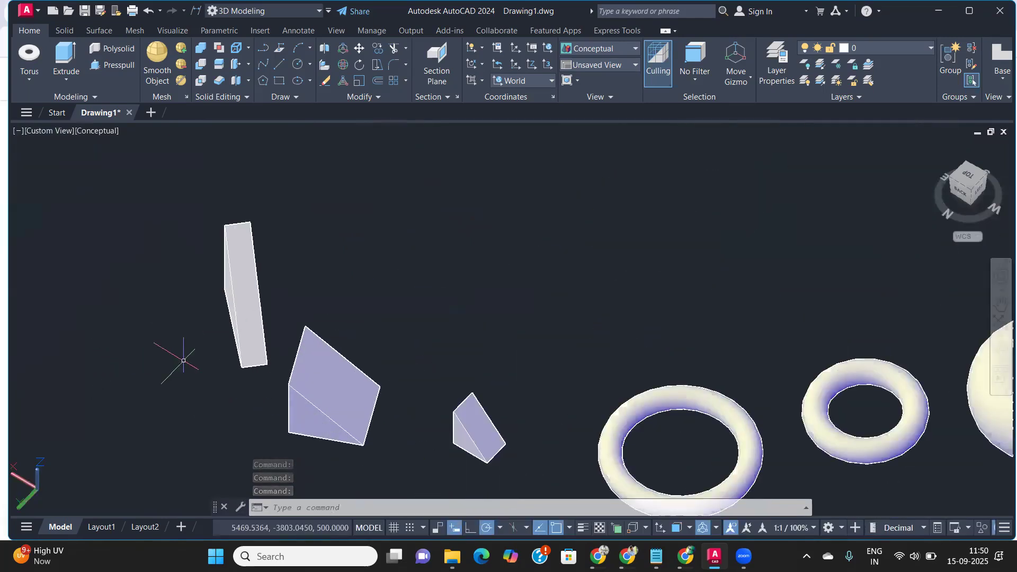
scroll(205, 369, "down", 2)
scroll(64, 208, "down", 4)
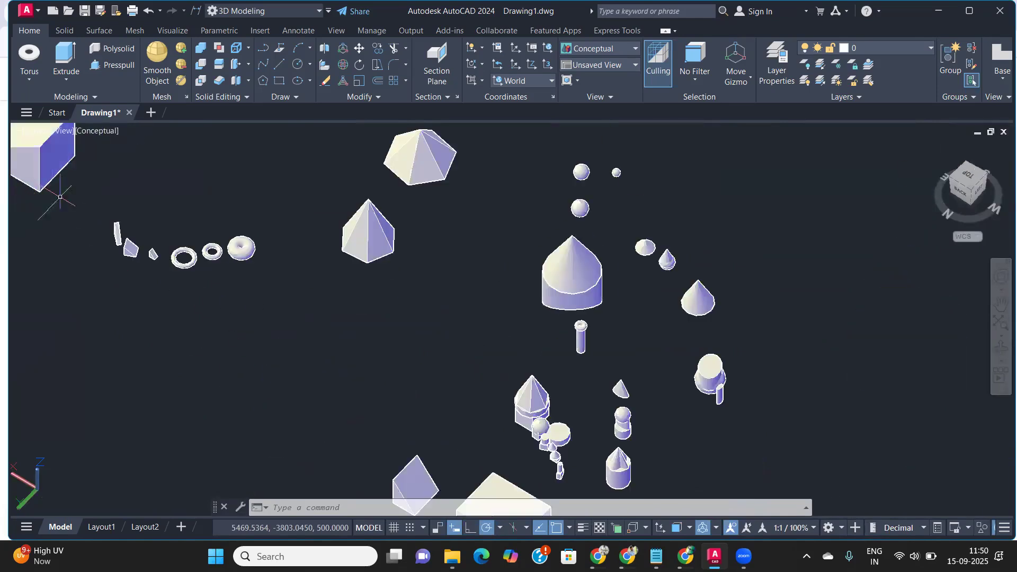
middle_click_drag(64, 208, 186, 302)
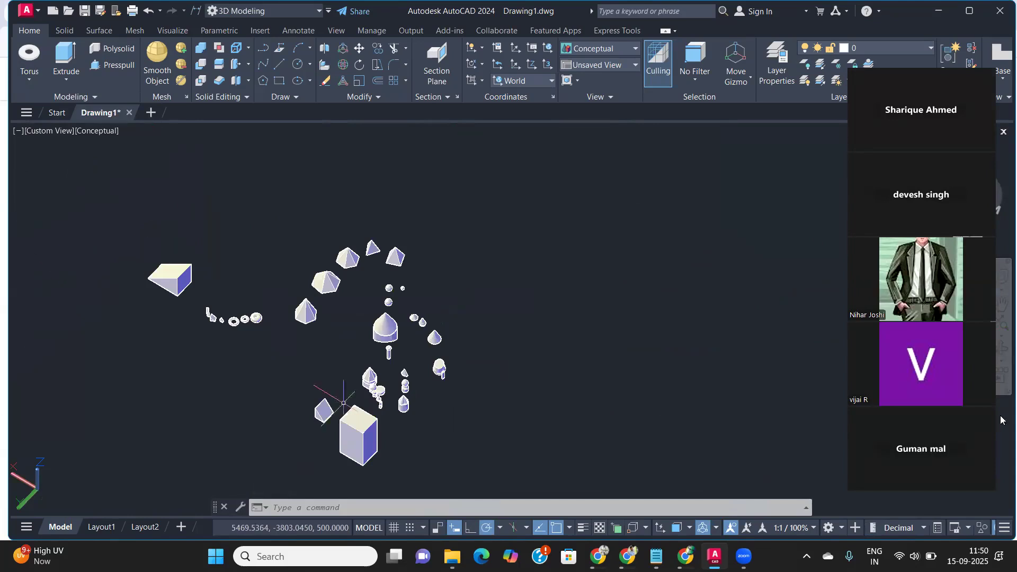
scroll(315, 320, "down", 4)
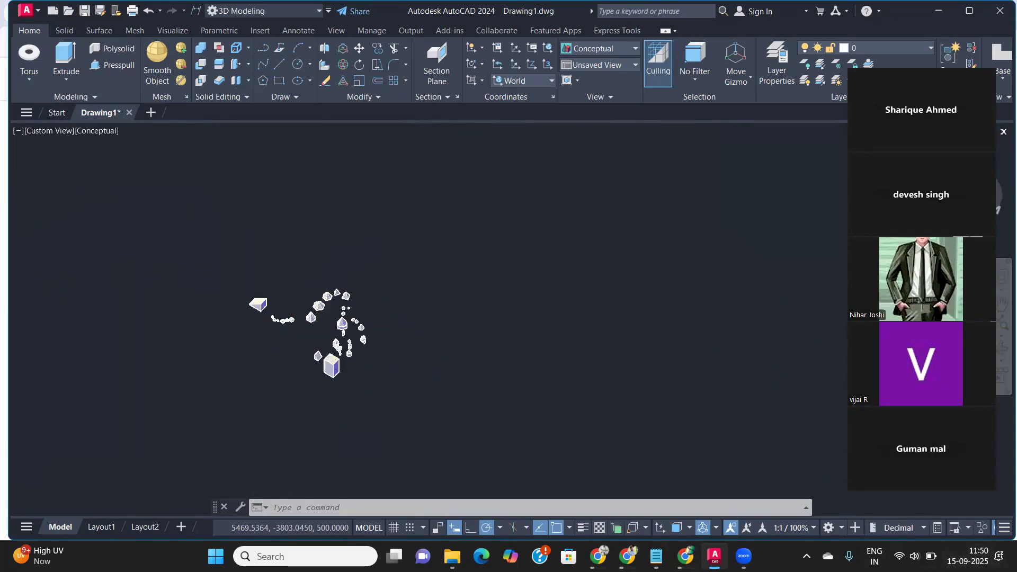
middle_click_drag(315, 335, 350, 331)
scroll(352, 325, "up", 6)
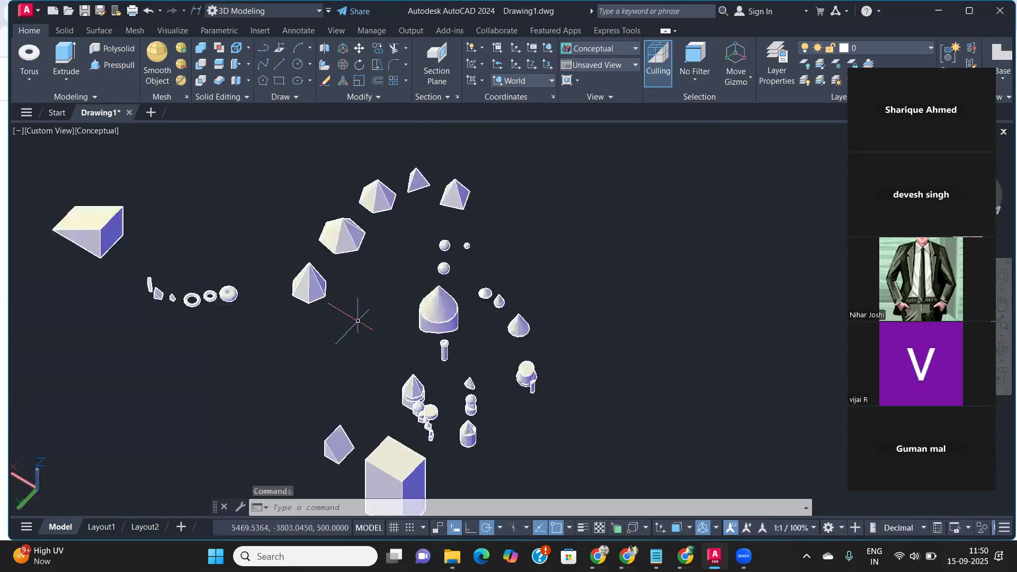
scroll(357, 321, "down", 5)
scroll(353, 320, "up", 2)
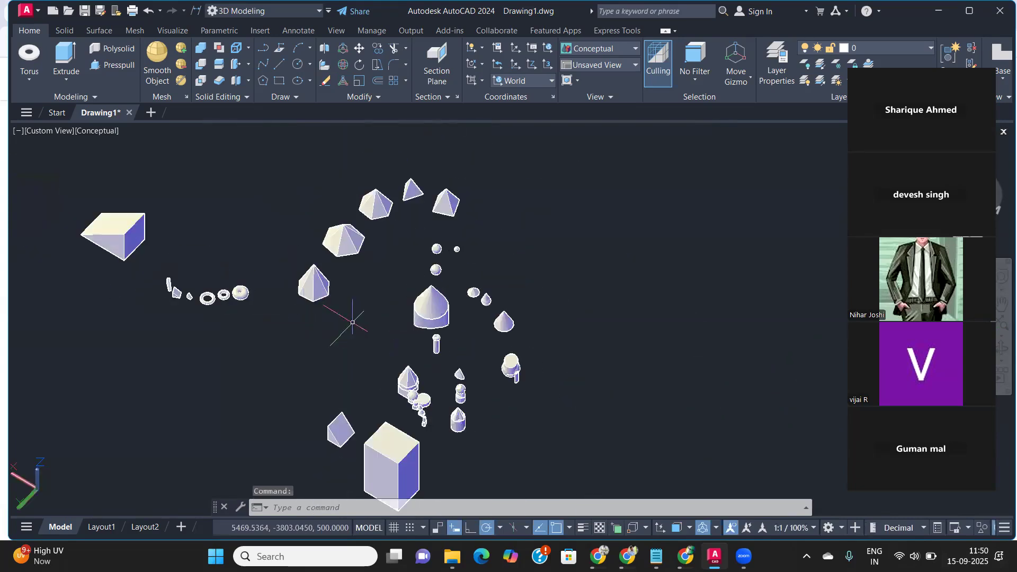
Step: Review the available solid primitive types, and examine the collection of finished solids including the pyramid at the end of the pyramid arc
left_click(24, 79)
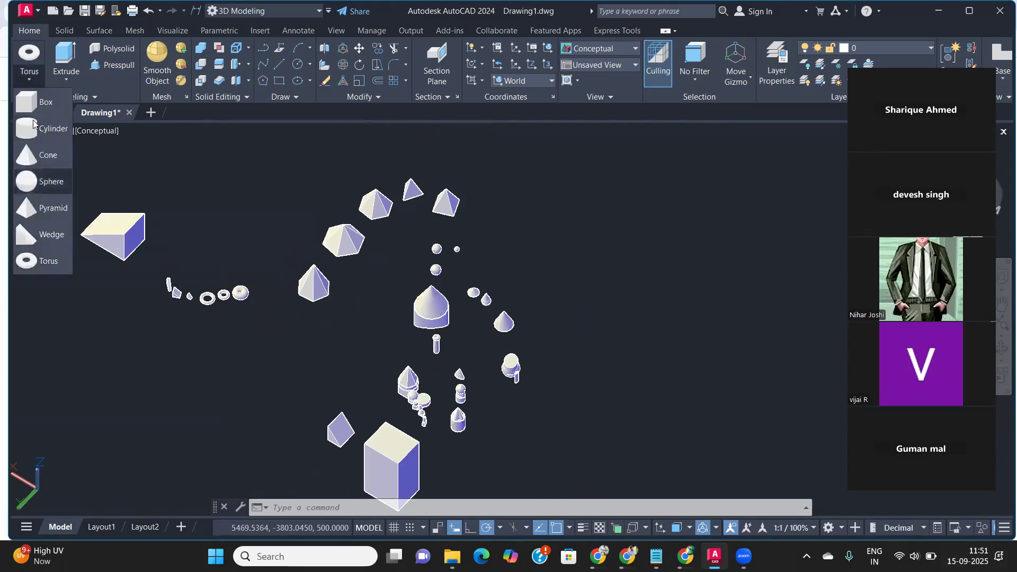
left_click(290, 422)
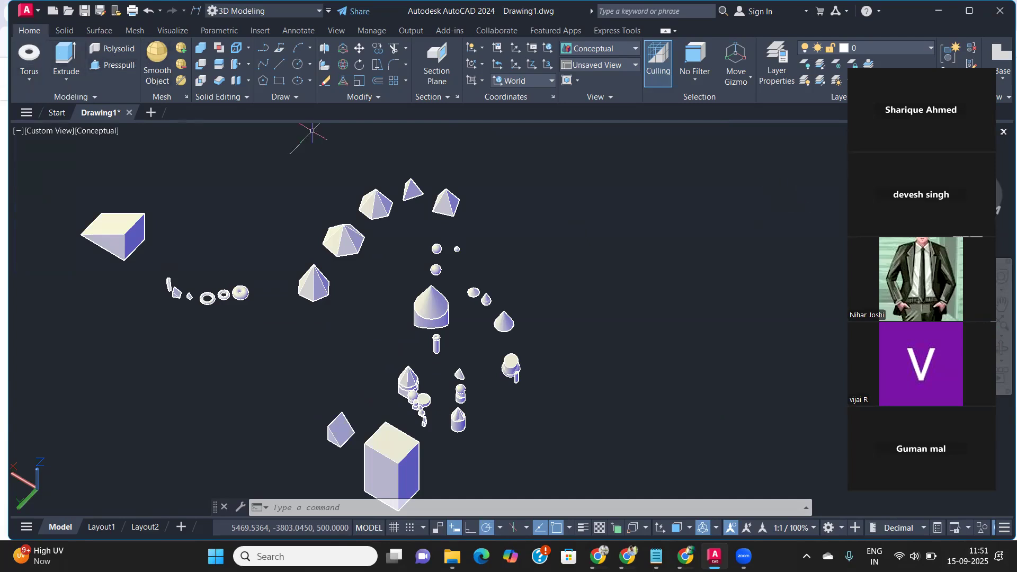
scroll(404, 236, "up", 2)
scroll(468, 290, "down", 4)
middle_click_drag(469, 289, 298, 342)
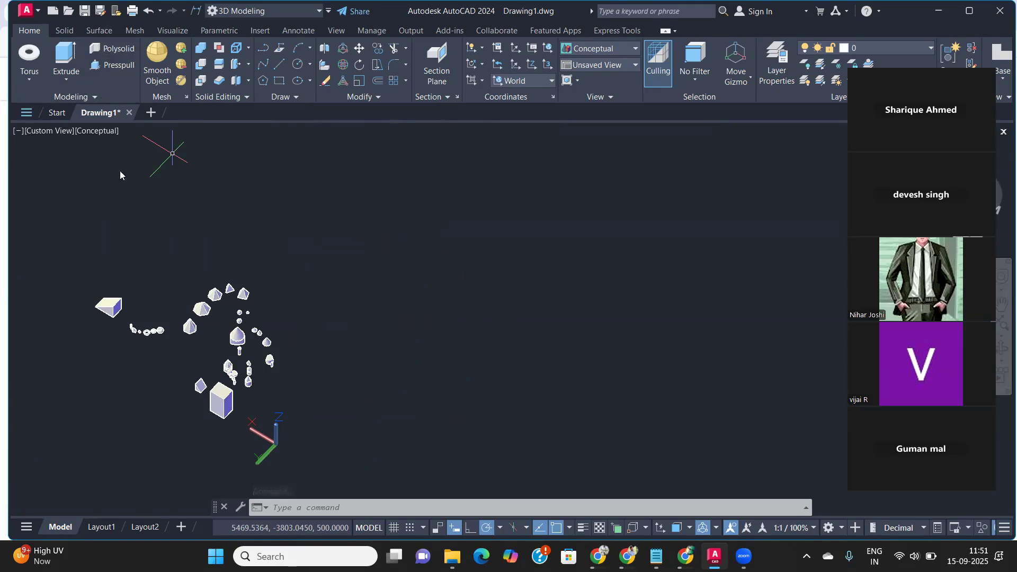
scroll(185, 334, "up", 4)
scroll(179, 312, "up", 2)
scroll(179, 313, "down", 6)
scroll(179, 312, "up", 6)
scroll(195, 328, "up", 3)
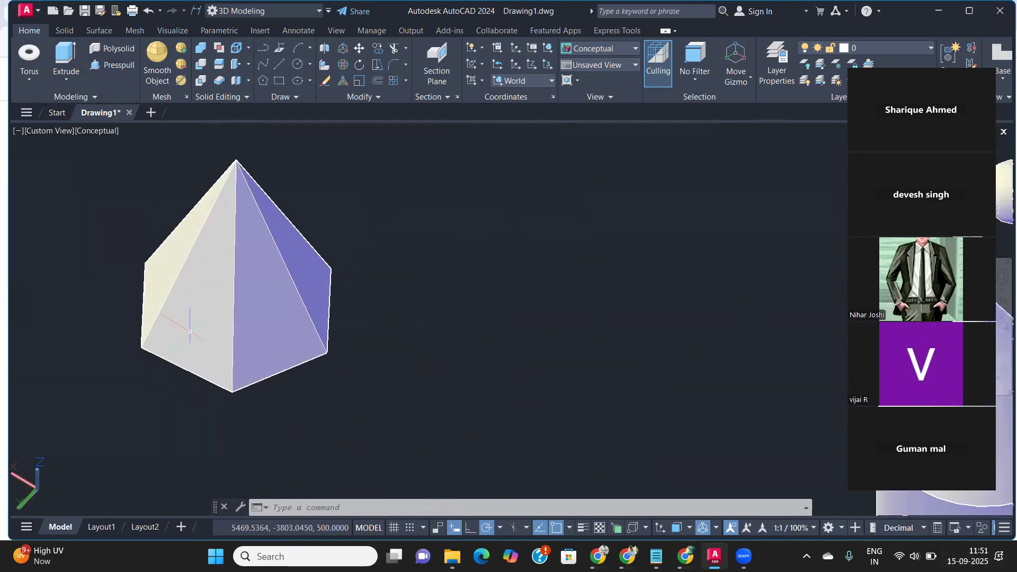
Step: Inspect the large cone-topped cylinder and the small cone overlapping a sphere among the finished solids
scroll(195, 329, "down", 8)
scroll(195, 329, "up", 8)
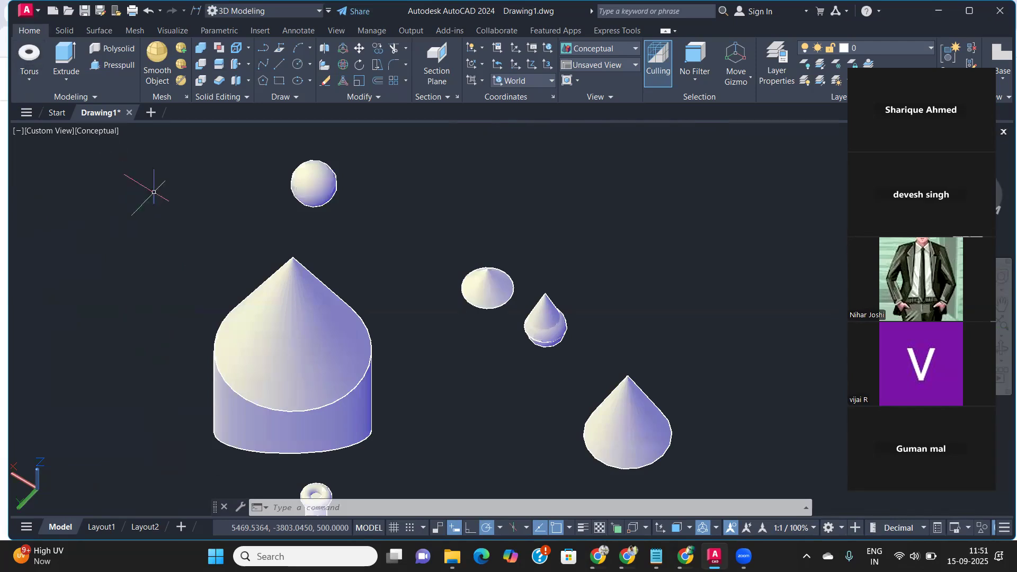
scroll(163, 276, "down", 6)
scroll(163, 277, "up", 3)
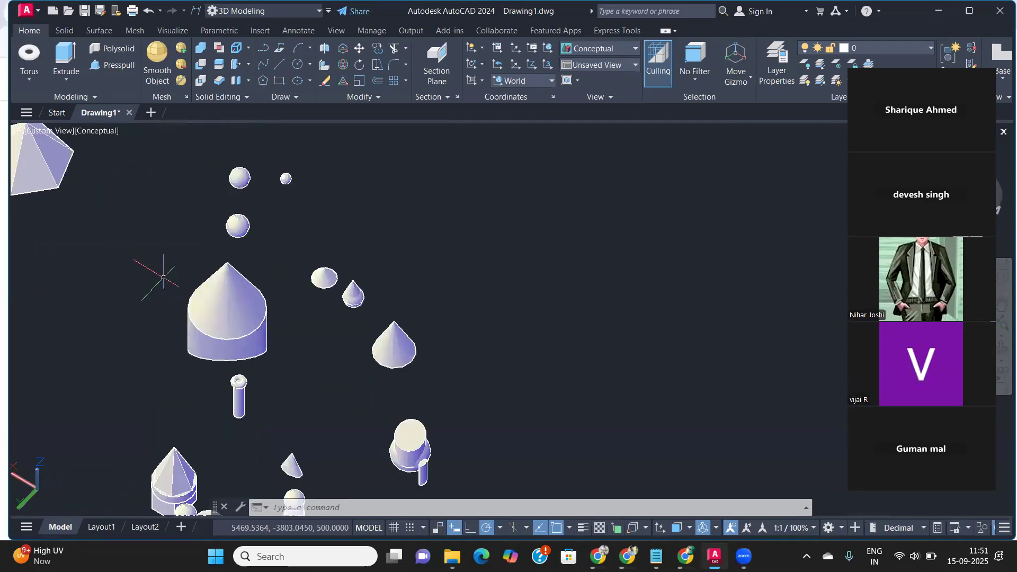
scroll(381, 311, "up", 3)
scroll(266, 294, "up", 2)
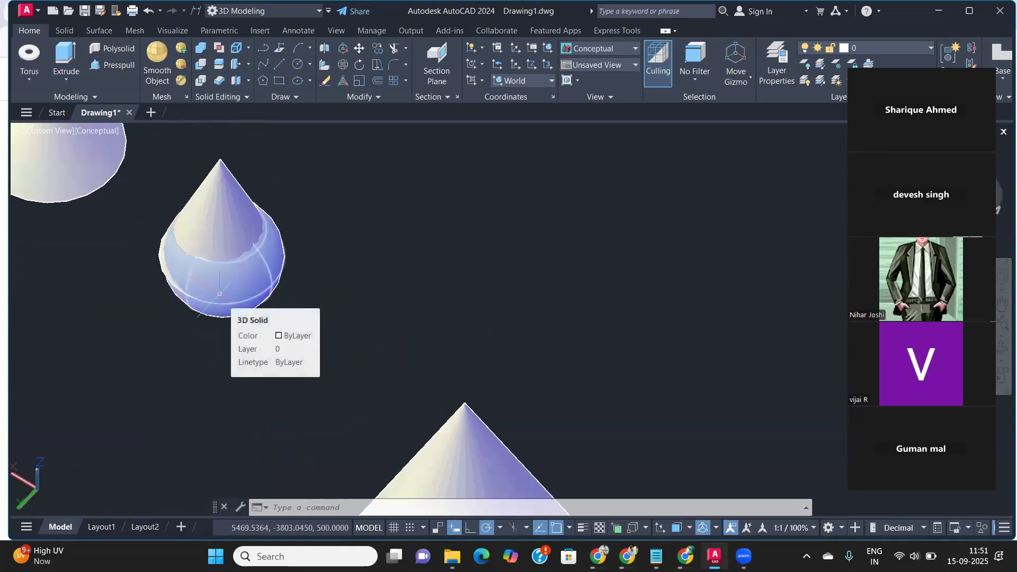
scroll(219, 293, "down", 6)
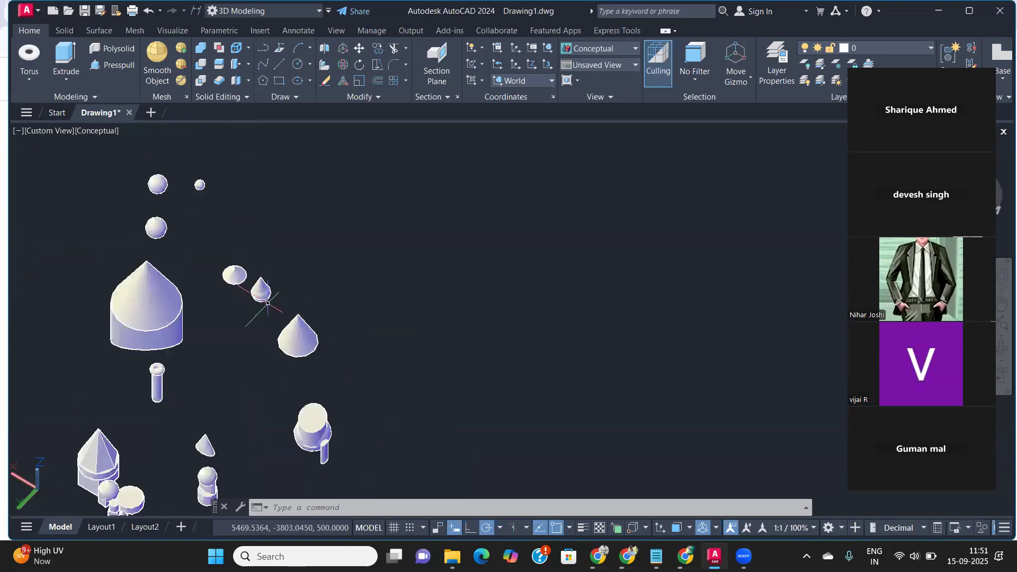
scroll(267, 302, "down", 2)
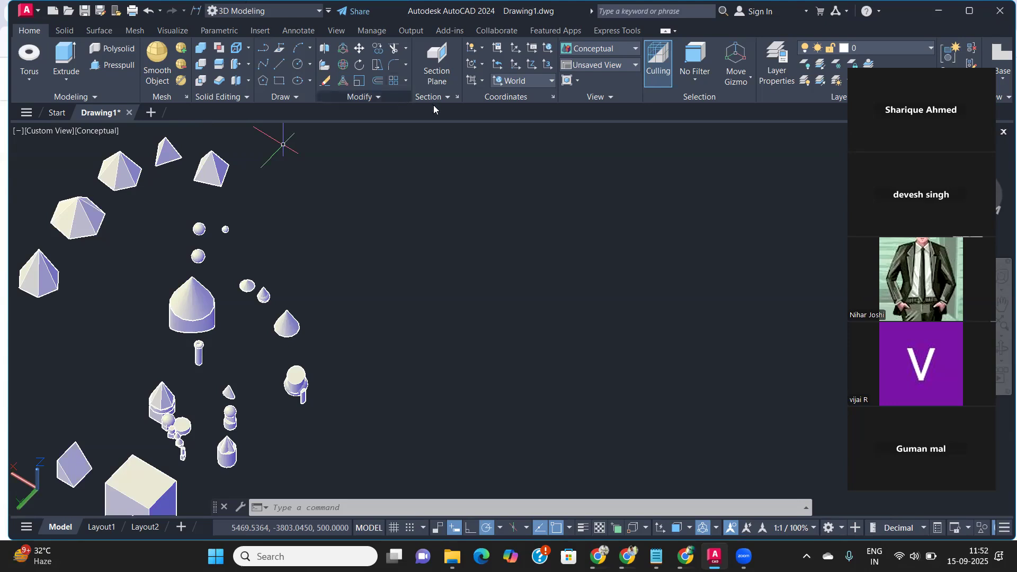
left_click(1015, 566)
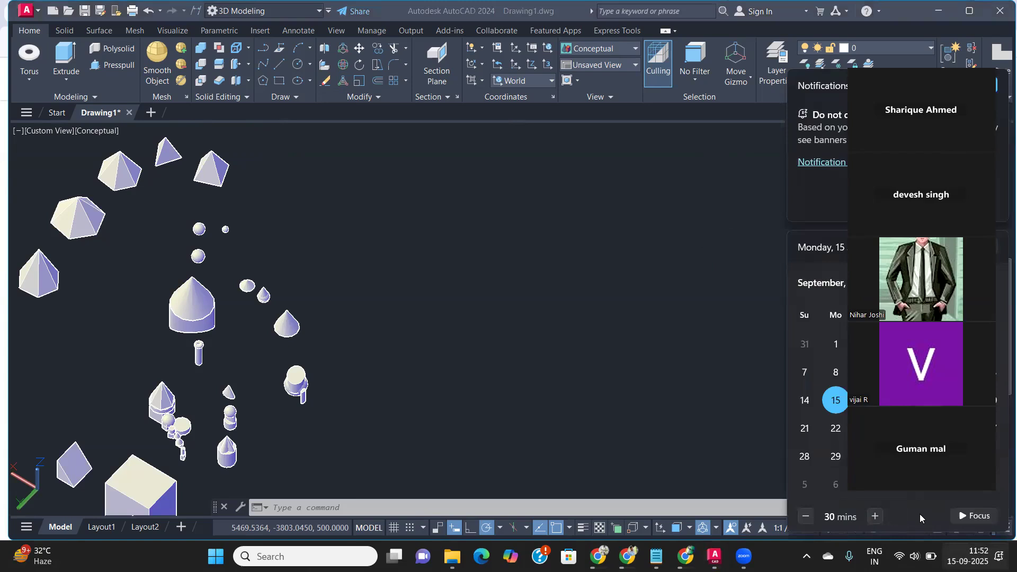
left_click(723, 130)
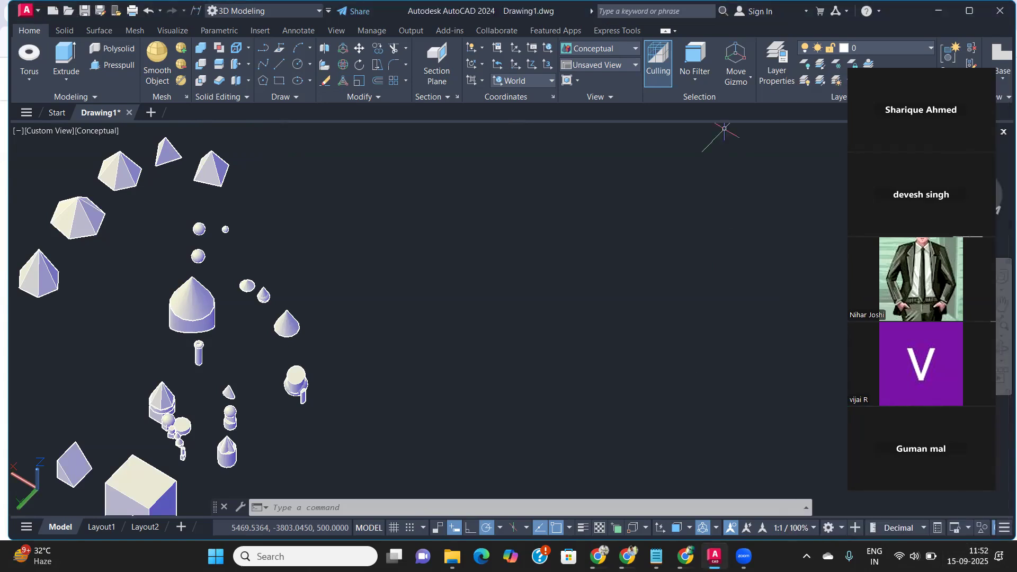